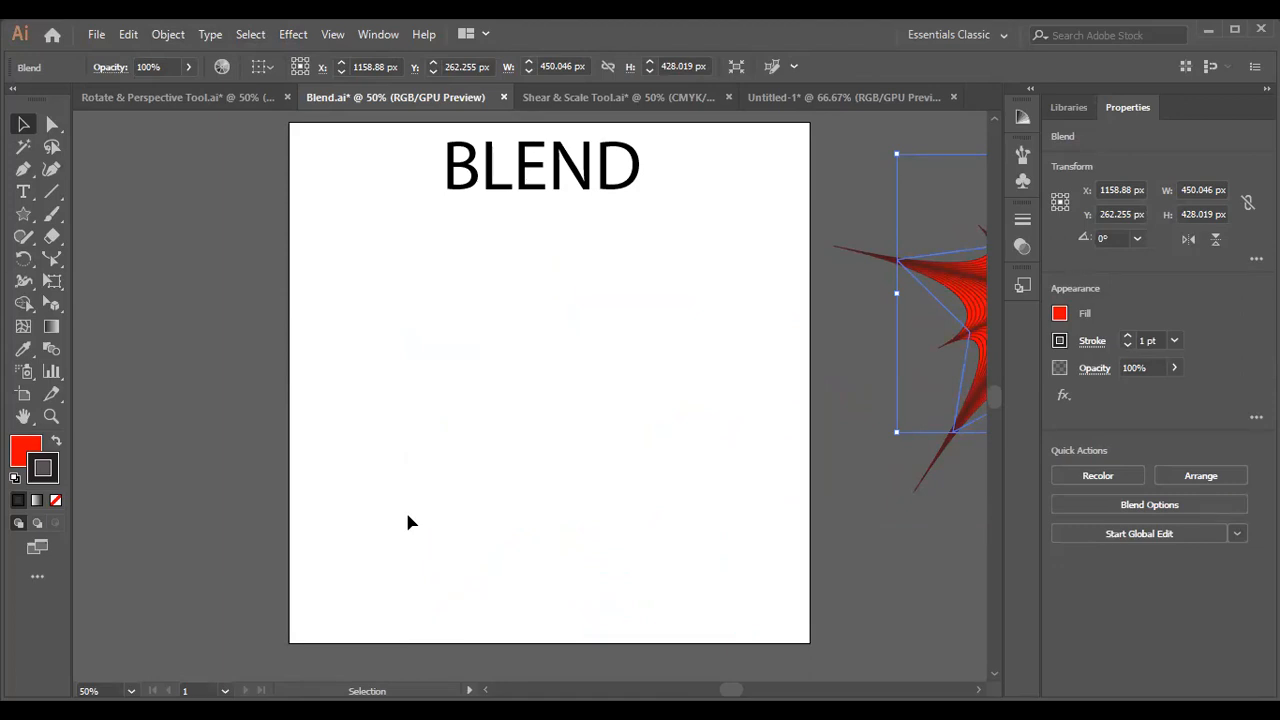
Open the file 3d Effect.ai from the Ai Lectures folder.
scroll(407, 521, up, 1)
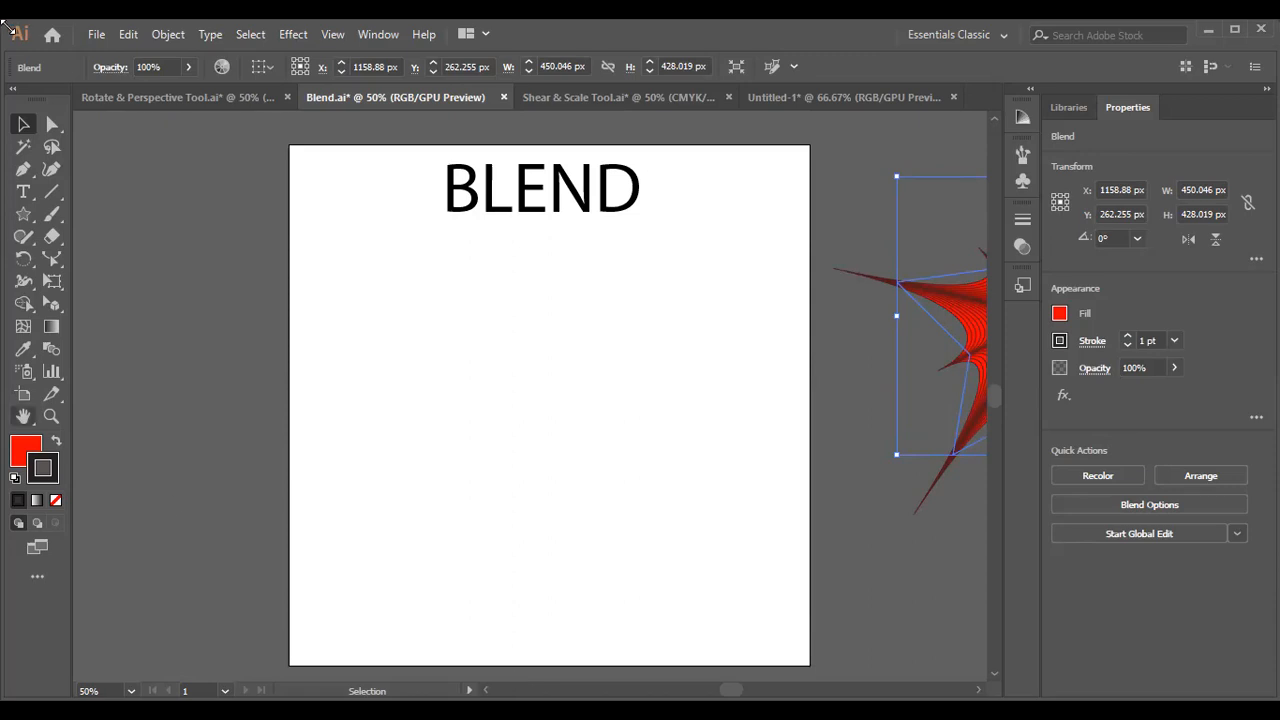
click(102, 37)
click(143, 99)
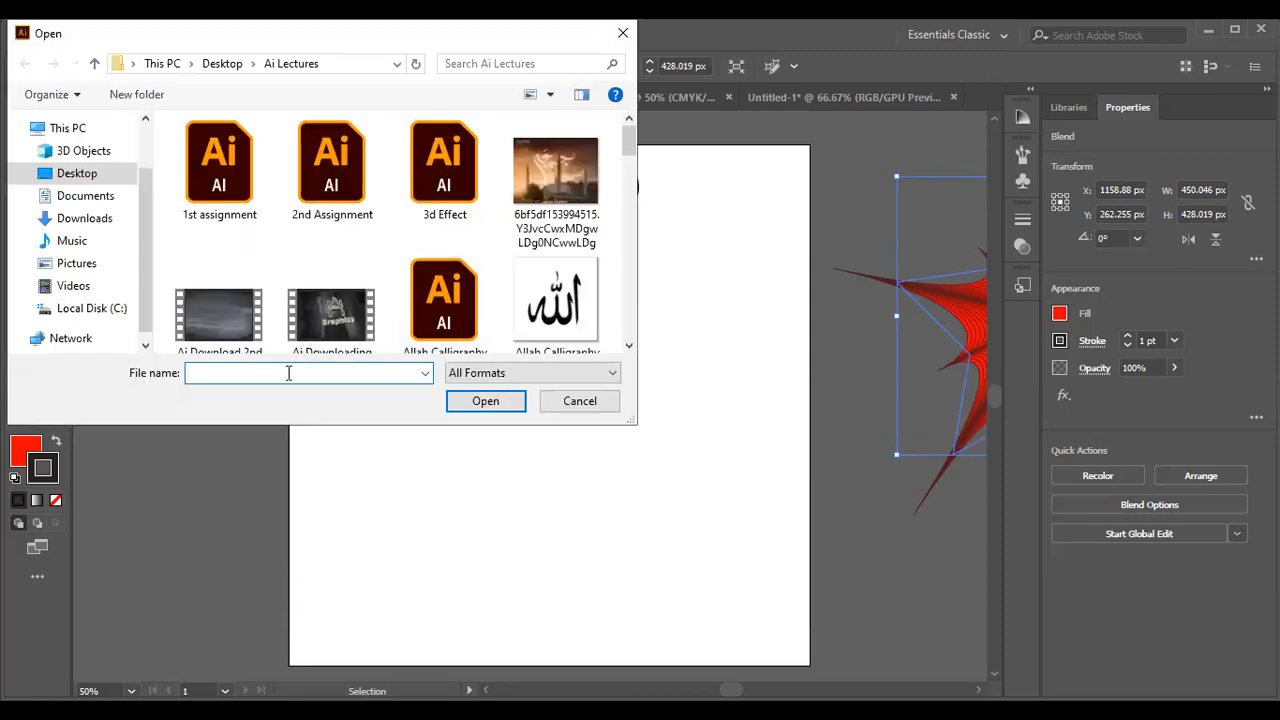
text(e)
key(BackSpace)
text(3)
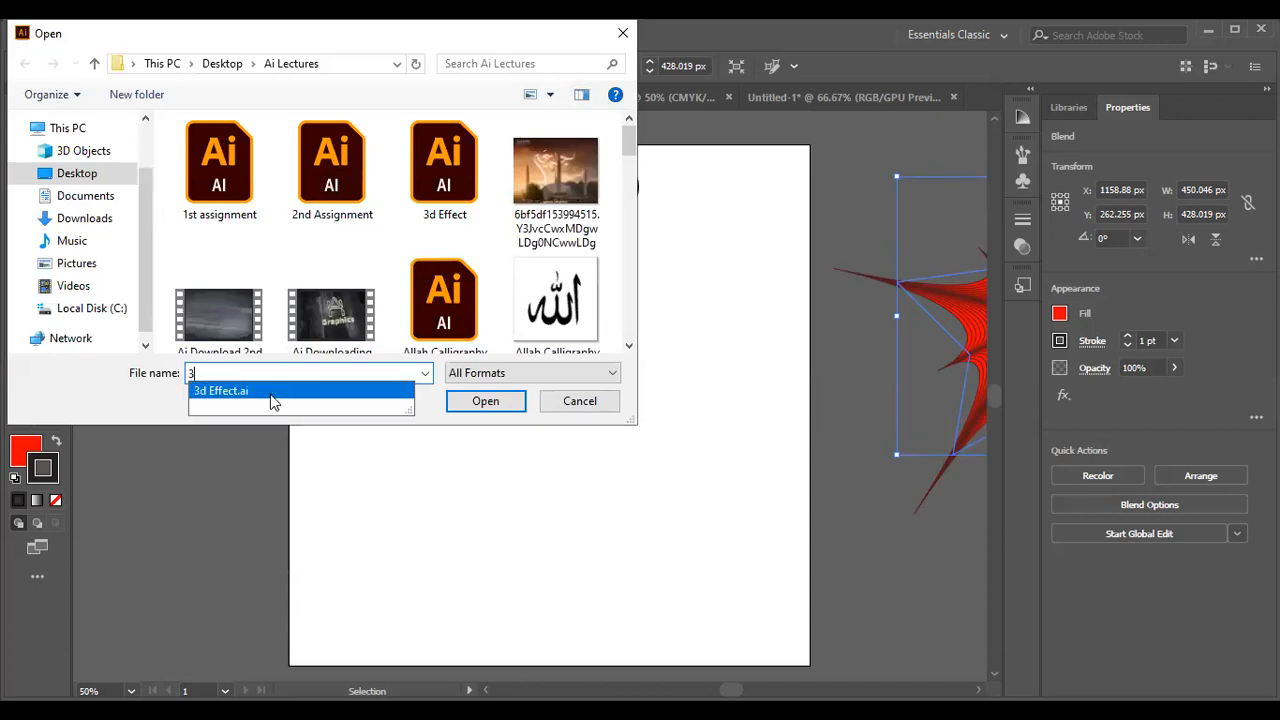
click(486, 401)
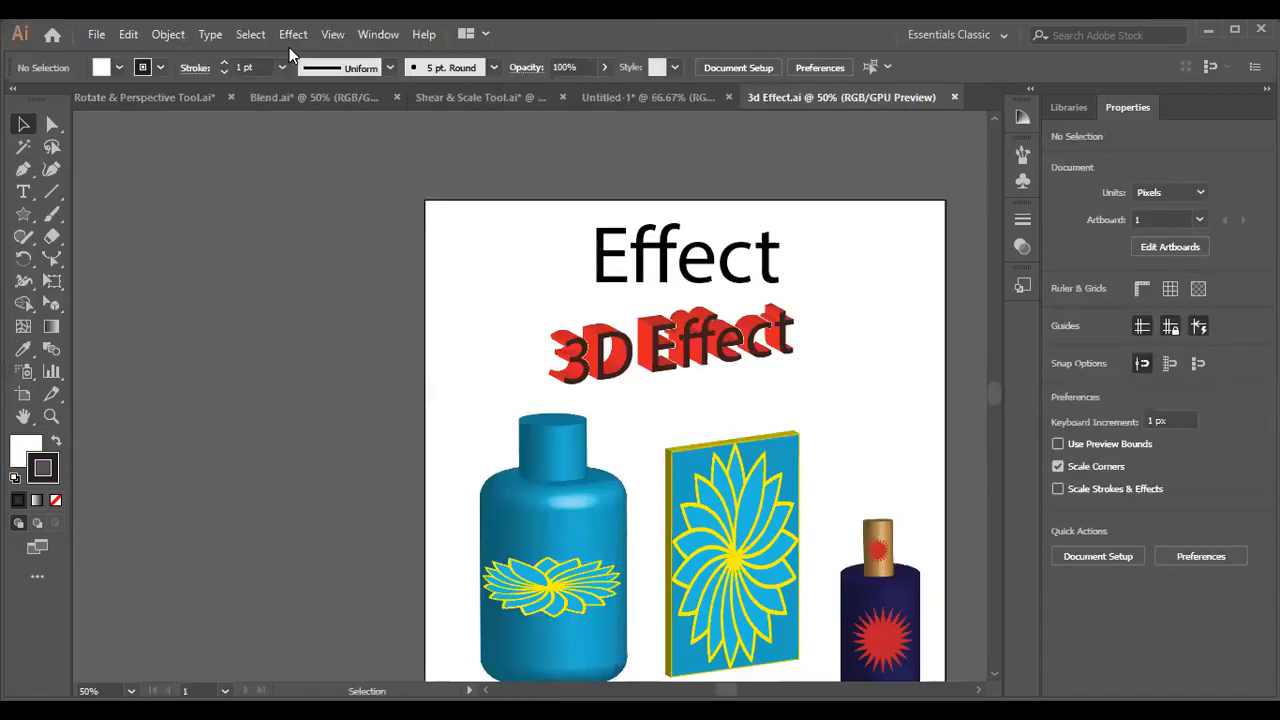
Switch to the blank Untitled-1 document and review the available Illustrator effect categories.
click(637, 100)
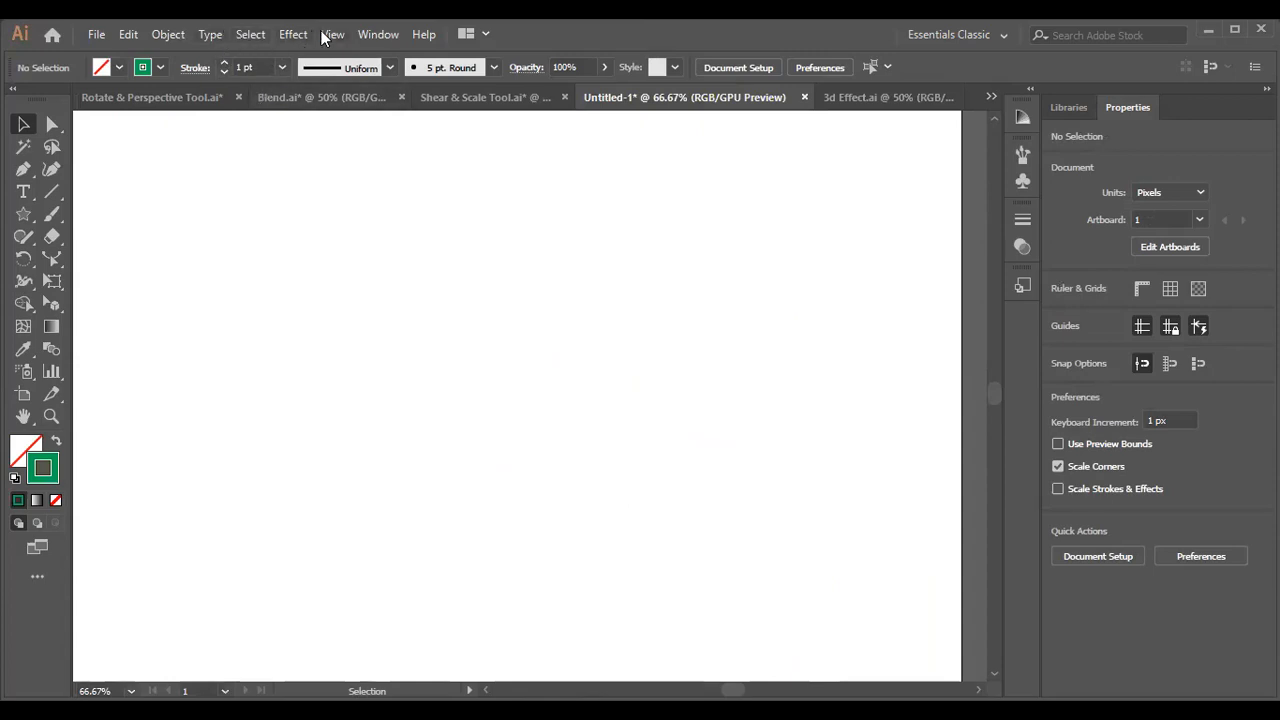
click(298, 35)
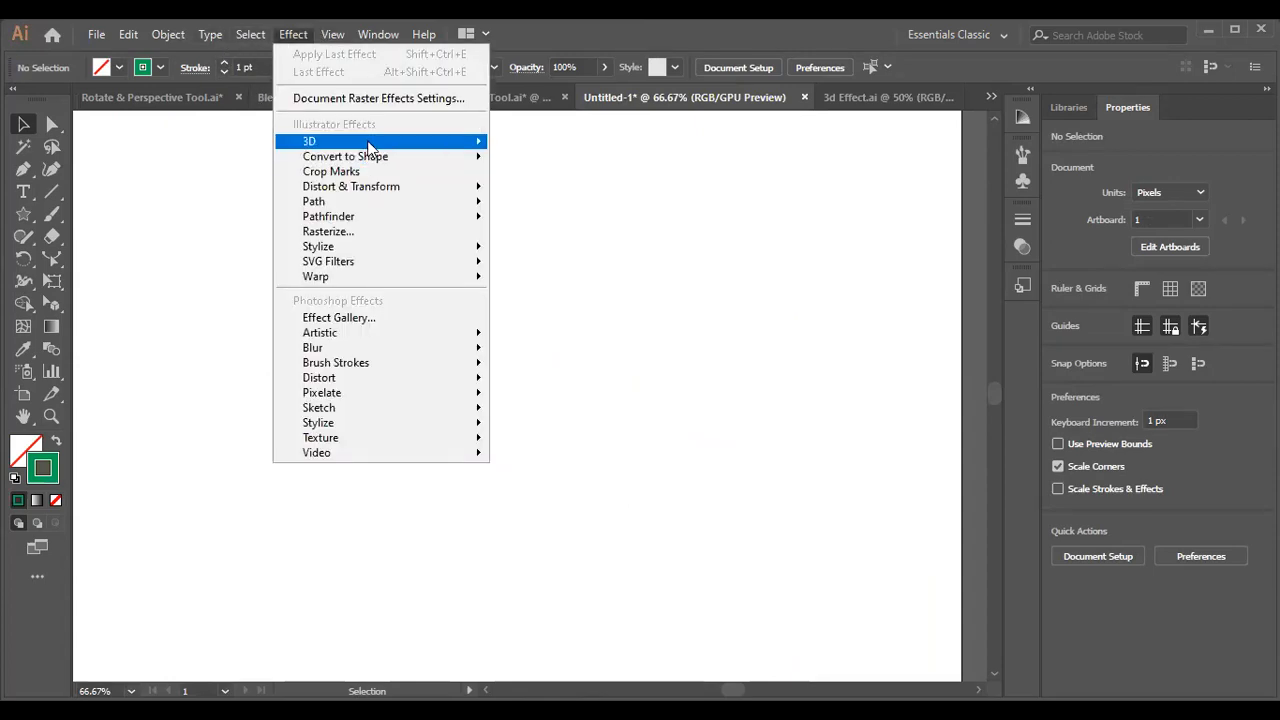
mouse_move(368, 145)
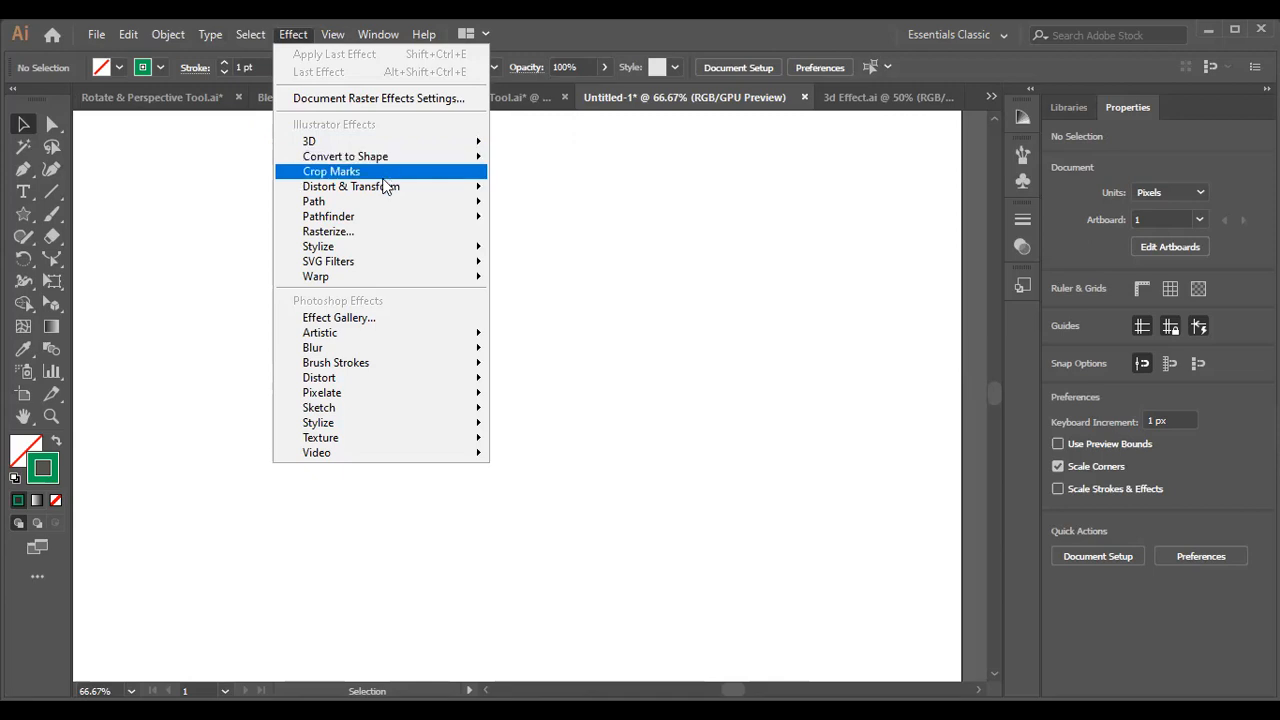
mouse_move(384, 188)
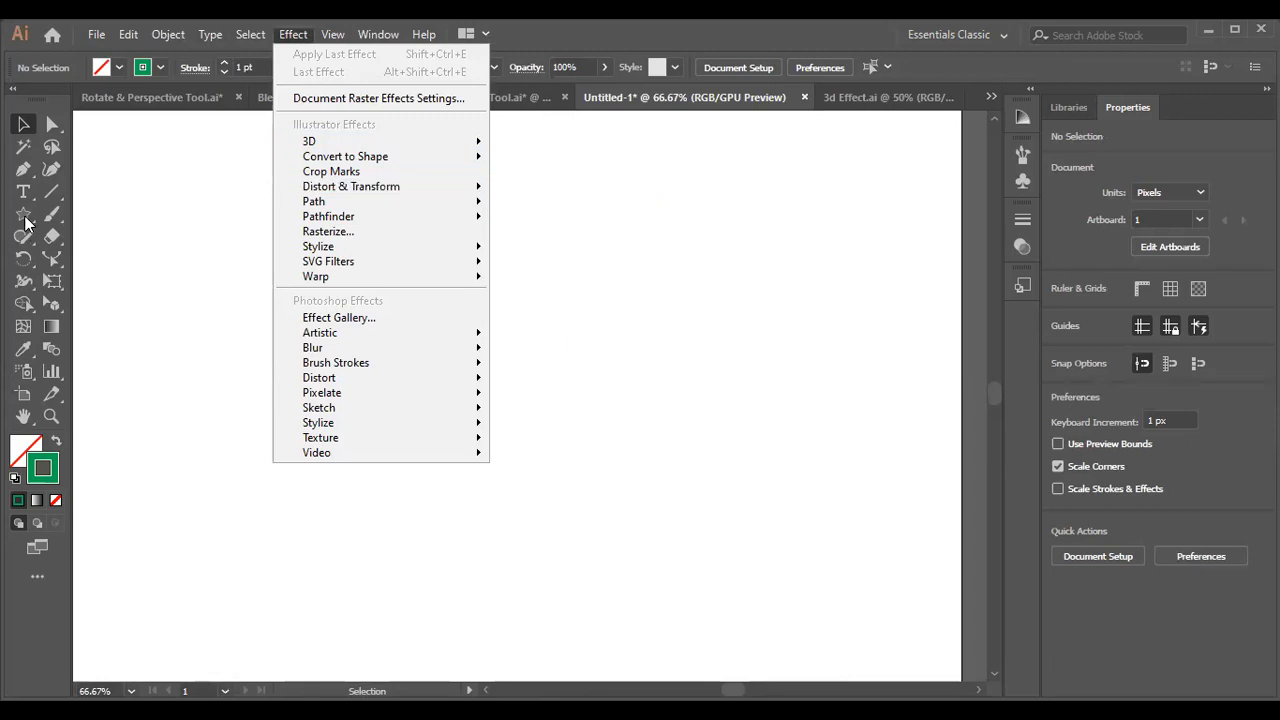
Draw a tilted ten-pointed star about 375 px wide and 379 px high on the artboard with the Star tool.
click(24, 216)
click(24, 214)
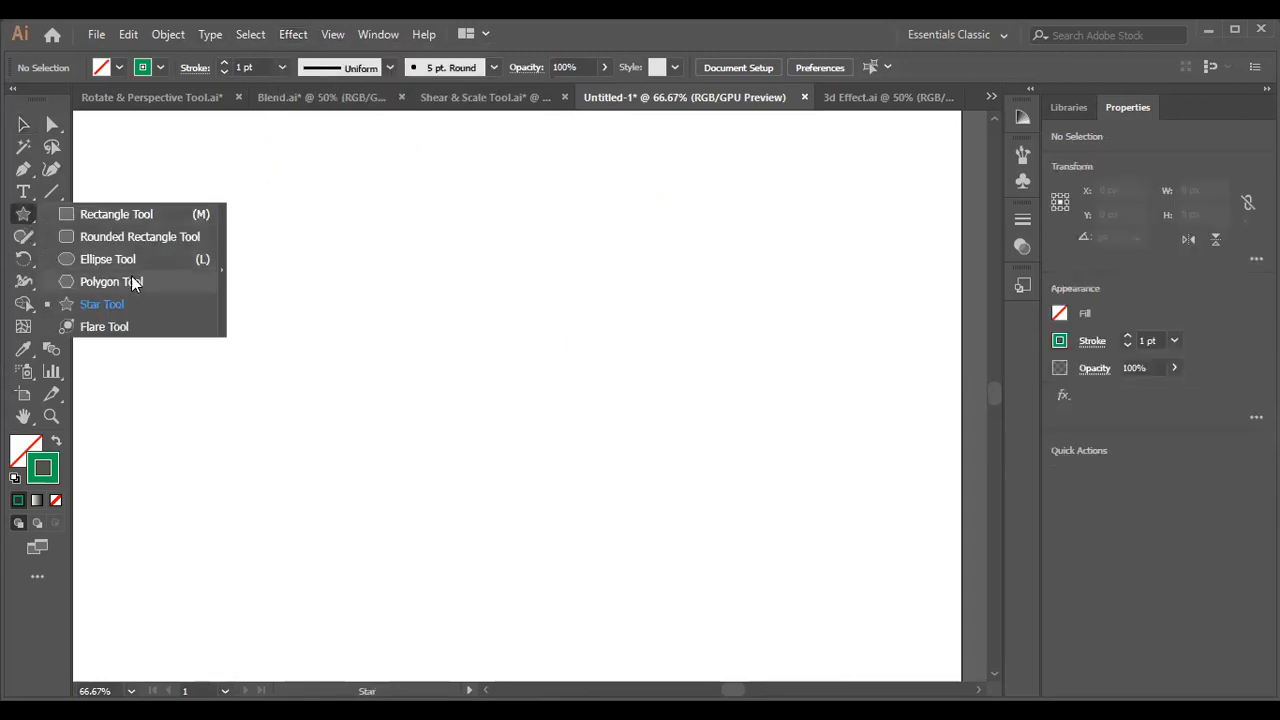
click(104, 304)
drag(344, 266, 456, 386)
key(Up)
key(Up)
key(Up)
key(Up)
key(Up)
click(23, 124)
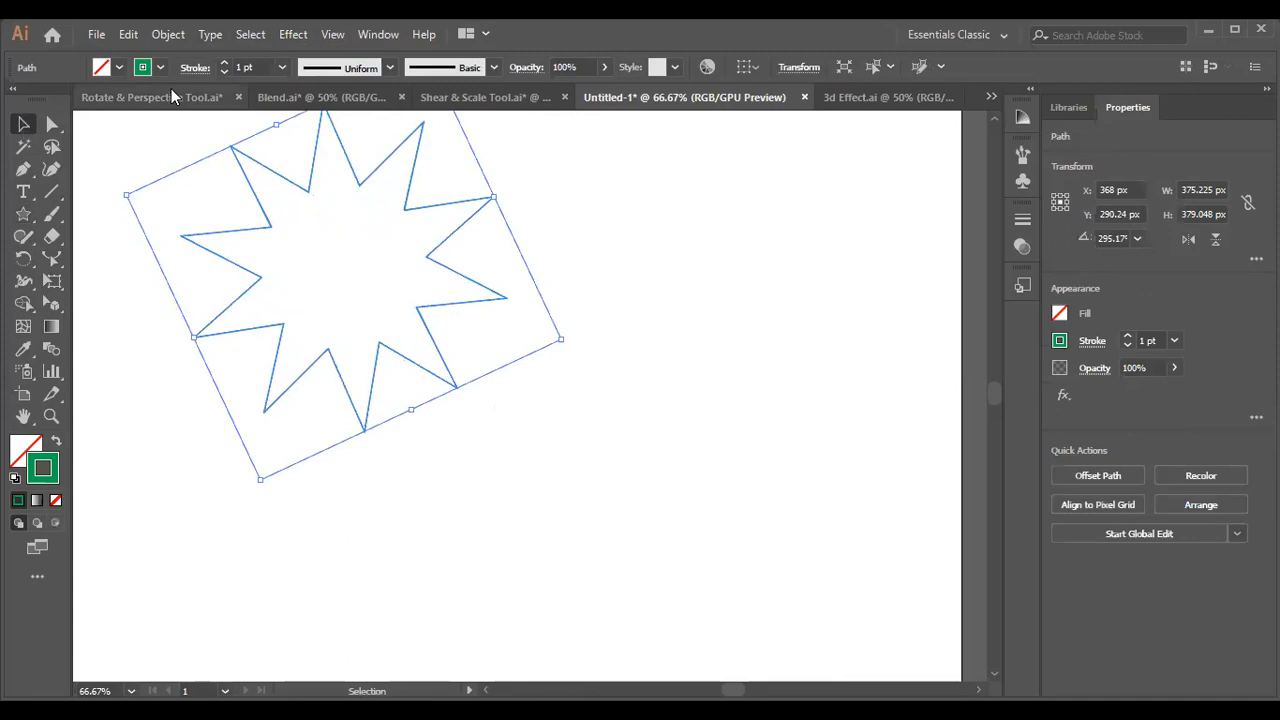
Swap the star's fill and stroke for a solid green fill, and move it to about X 474, Y 475 px.
click(56, 444)
drag(346, 277, 437, 437)
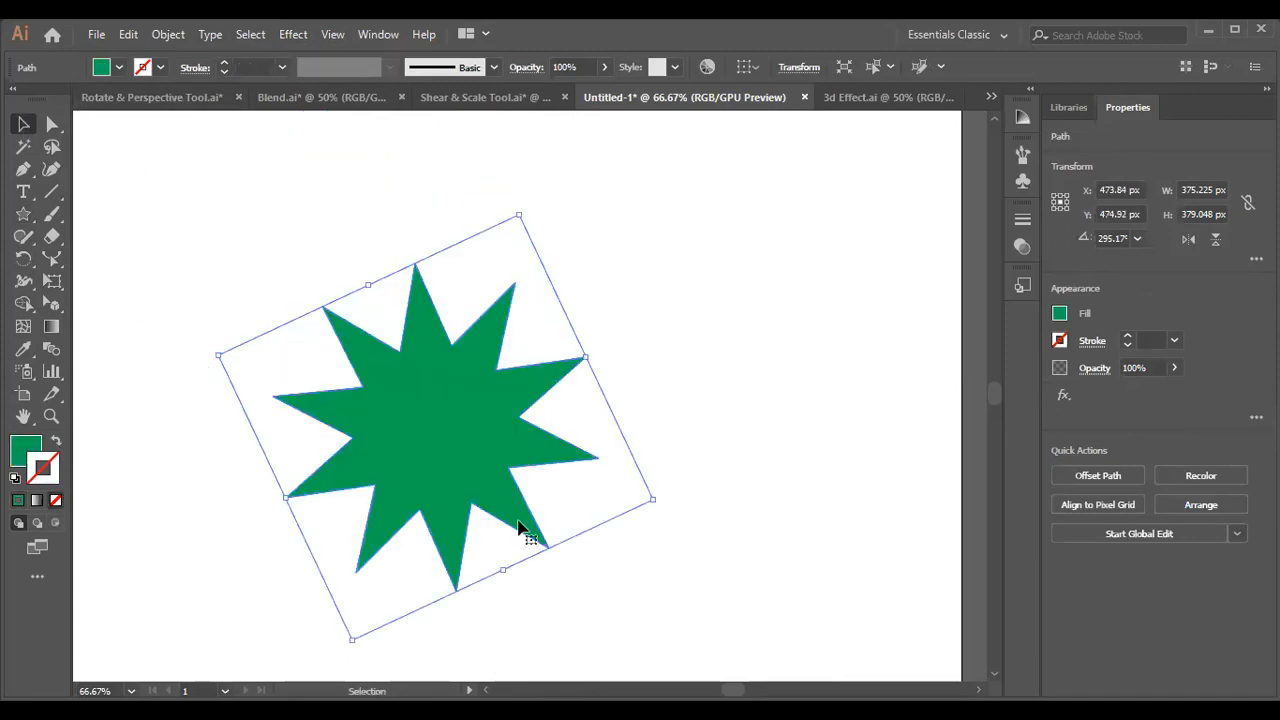
Try a Free Distort effect on the green star, pulling the upper-right corner of its distortion frame downward.
click(293, 38)
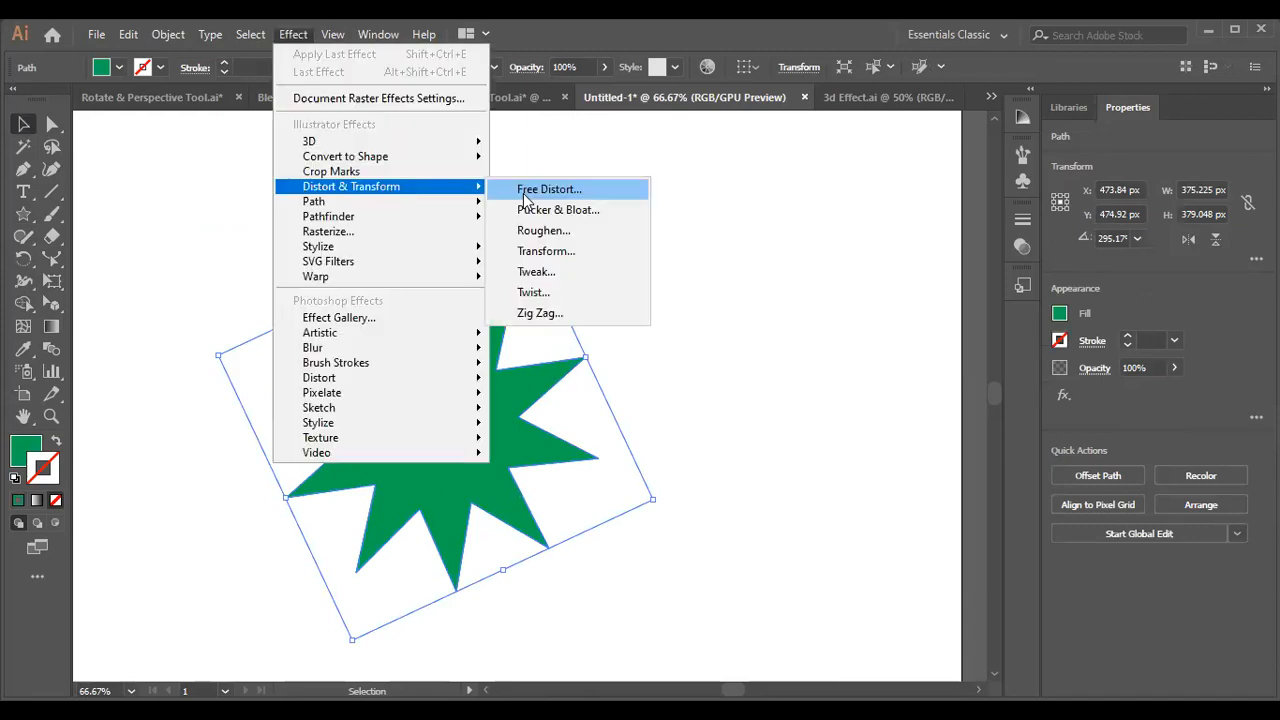
click(573, 192)
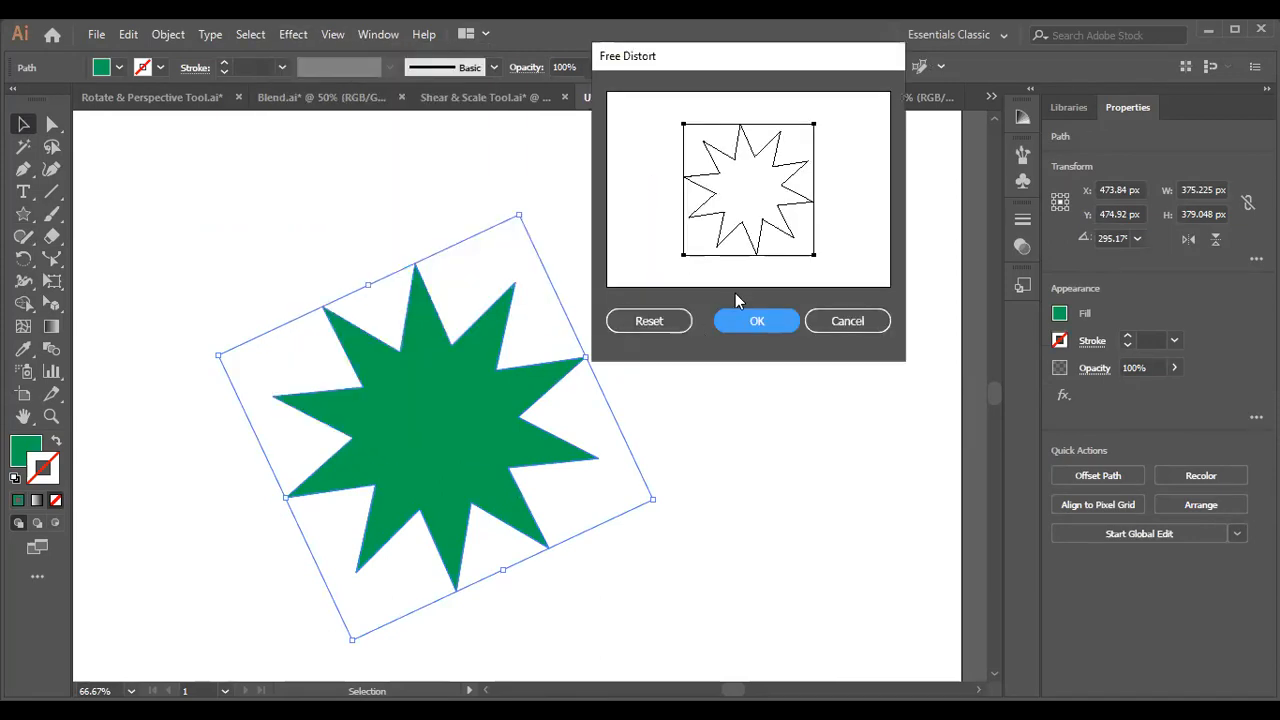
drag(813, 124, 810, 162)
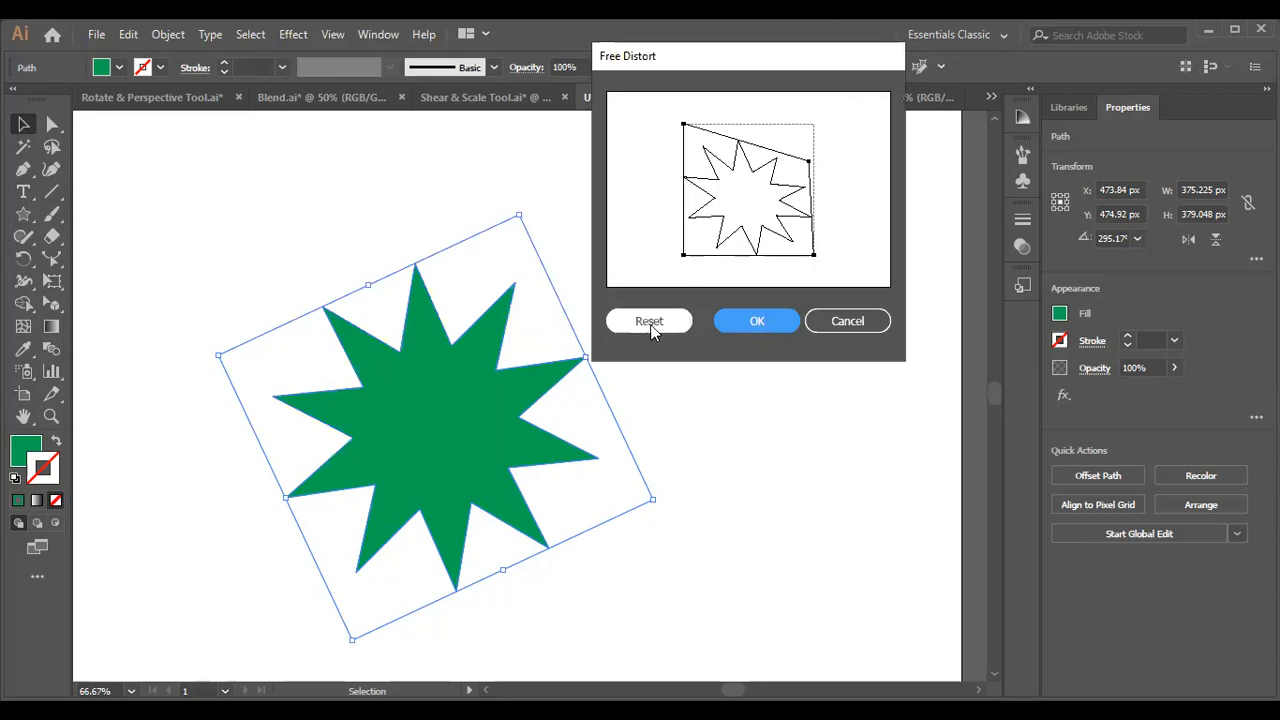
click(748, 324)
click(754, 335)
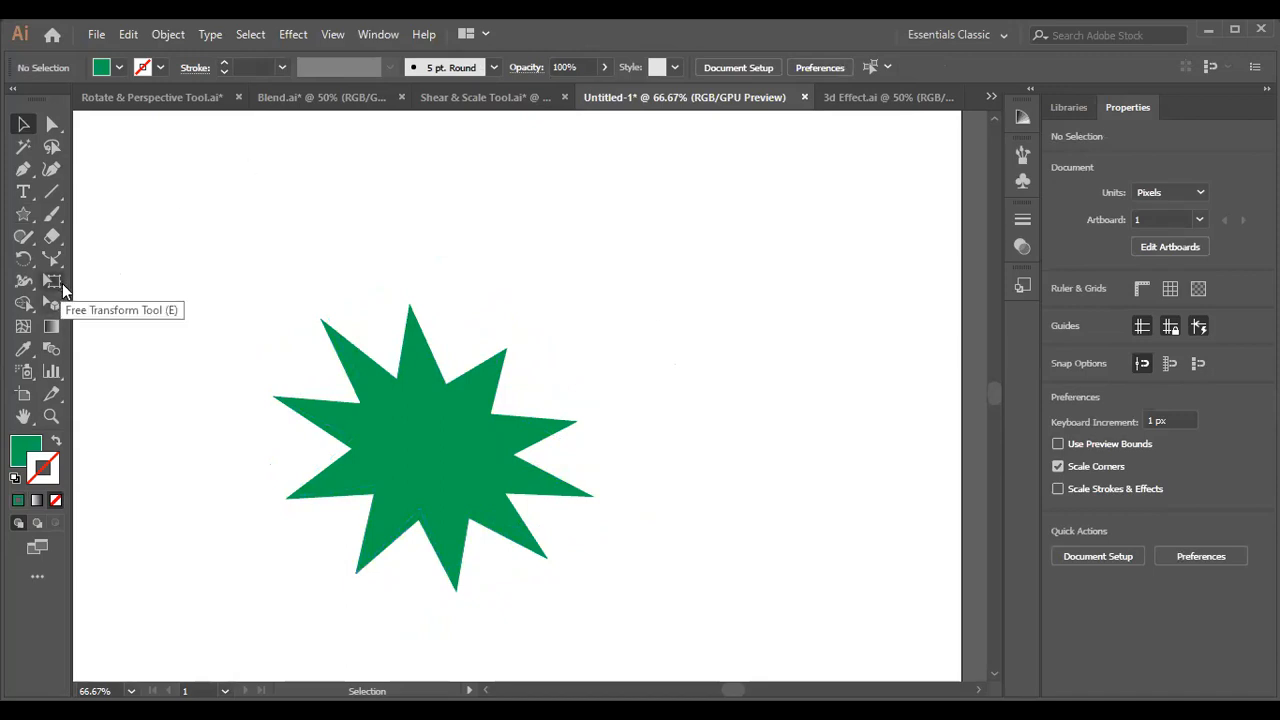
Apply a Pucker & Bloat effect of -63% to the green star with the preview turned on.
click(398, 411)
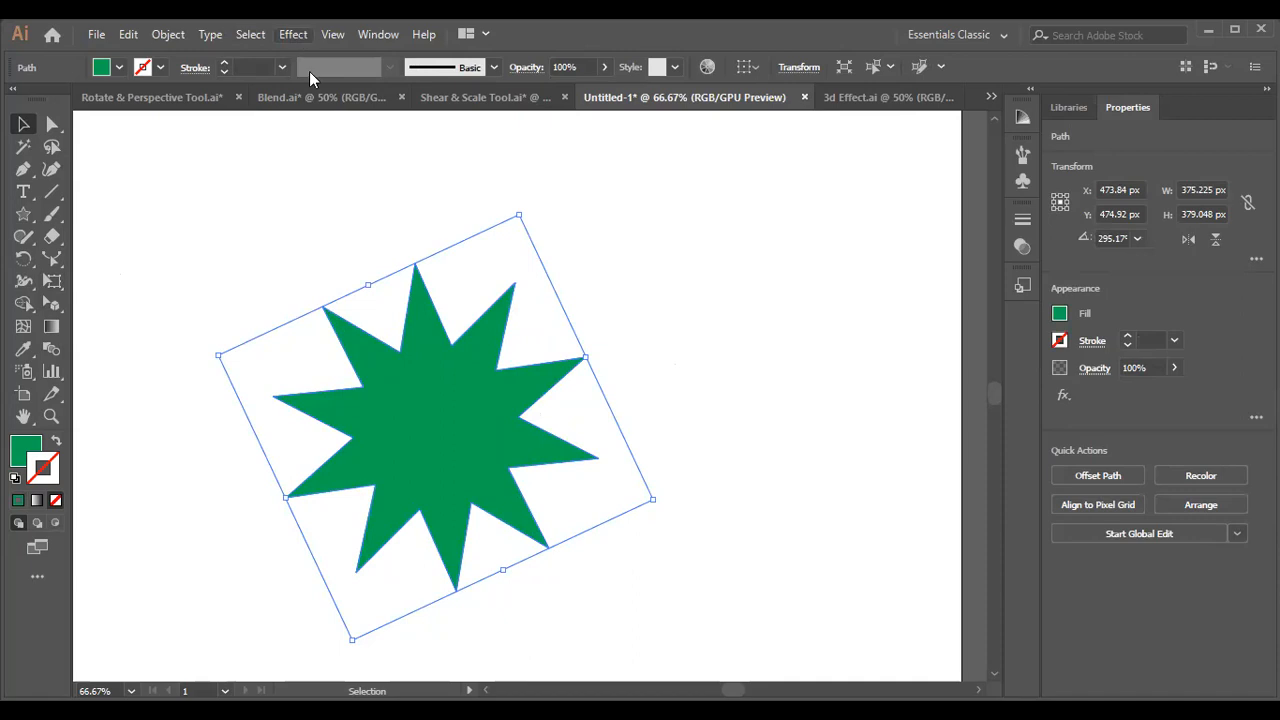
click(298, 35)
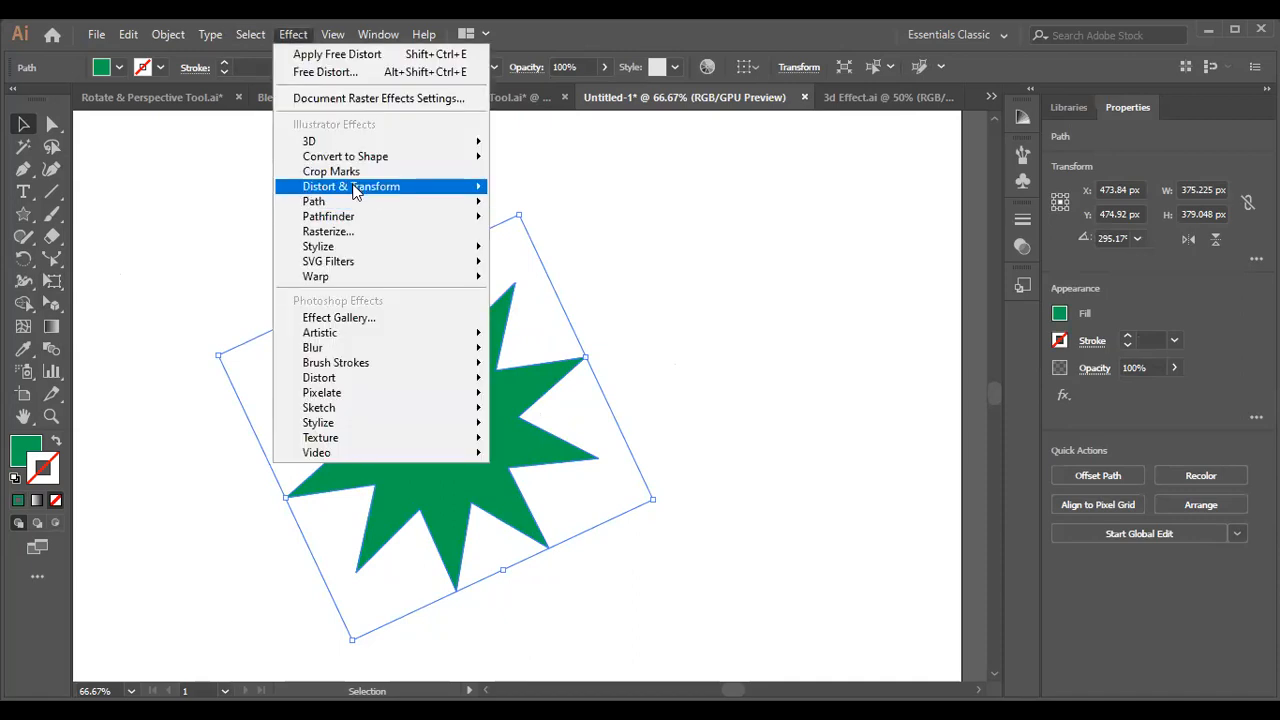
mouse_move(355, 195)
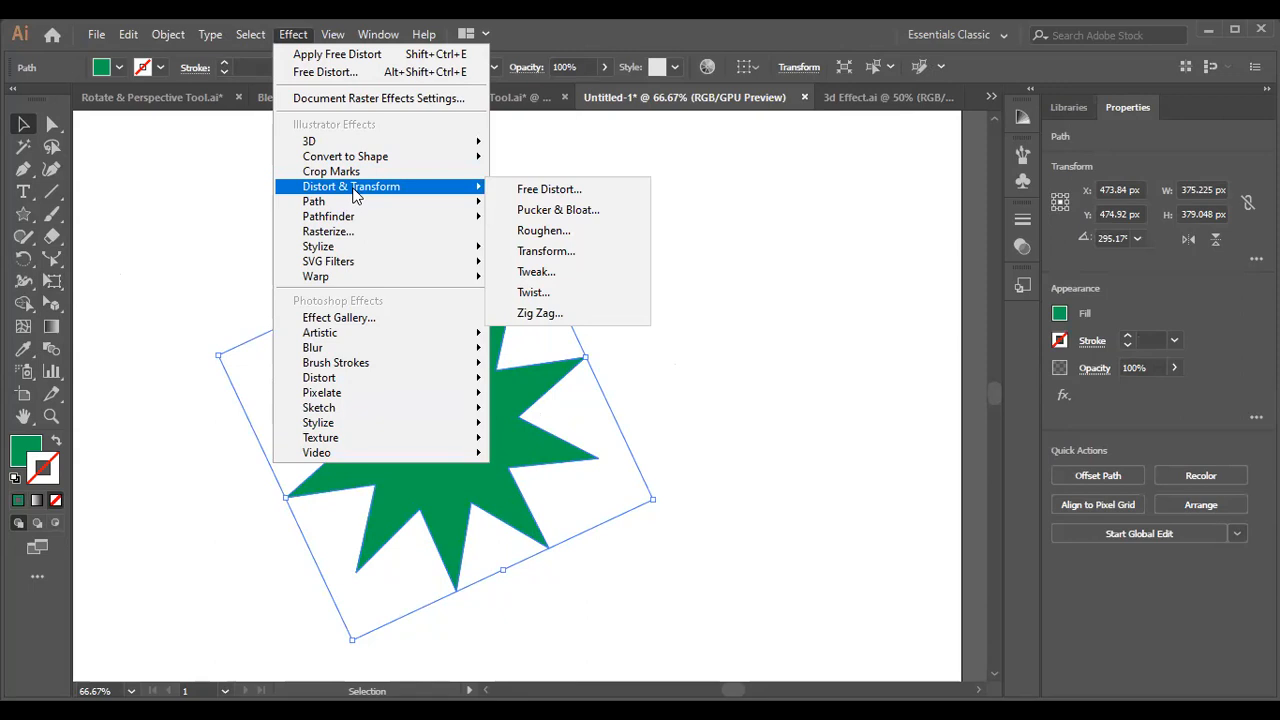
click(591, 210)
click(733, 257)
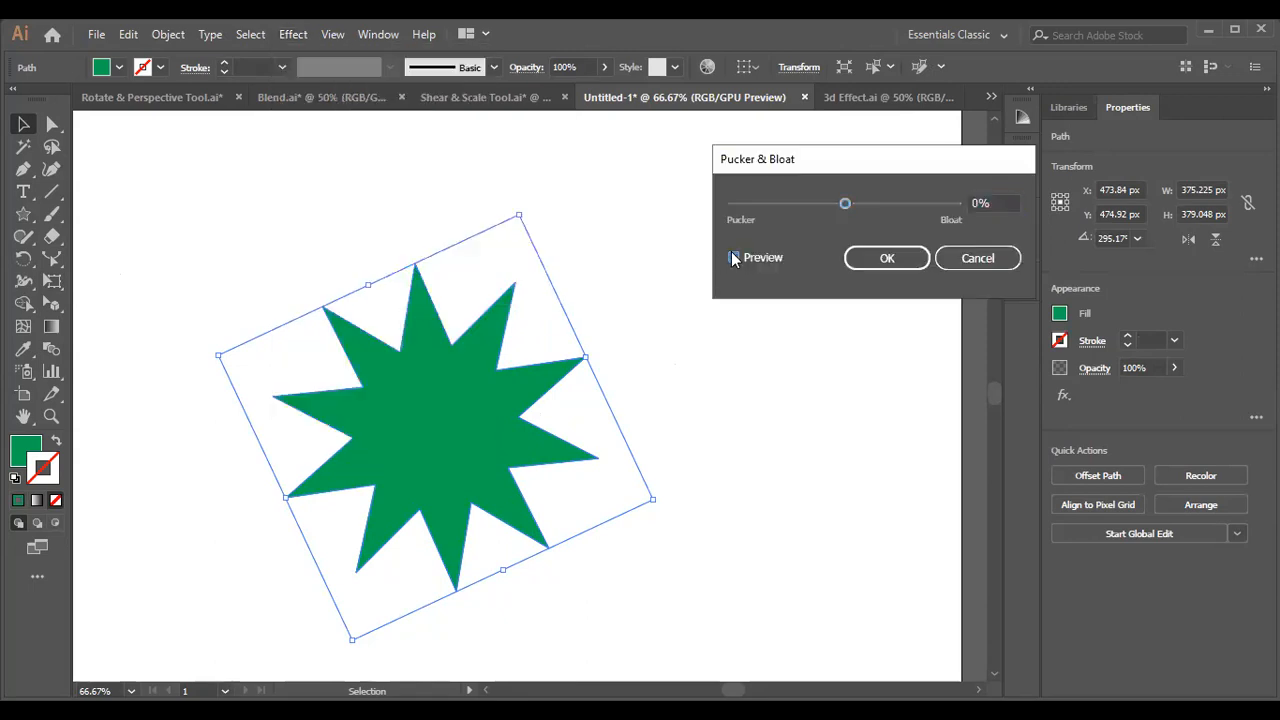
drag(845, 204, 810, 214)
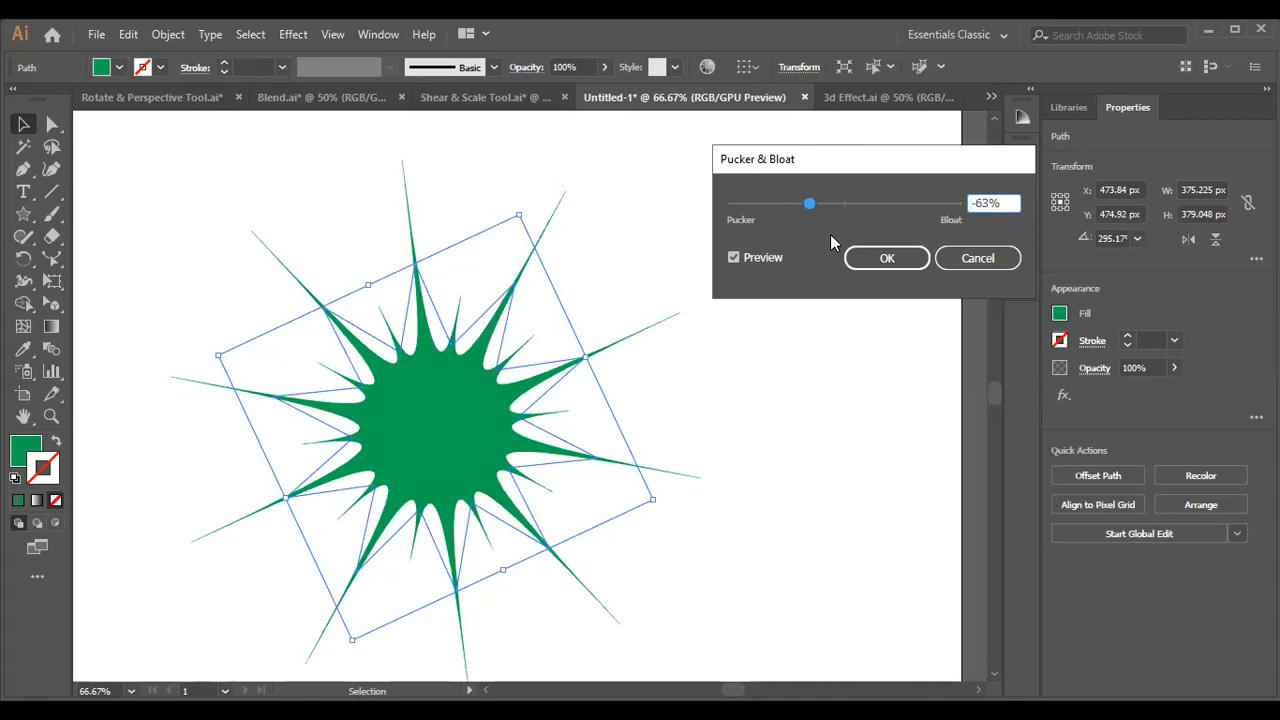
click(884, 259)
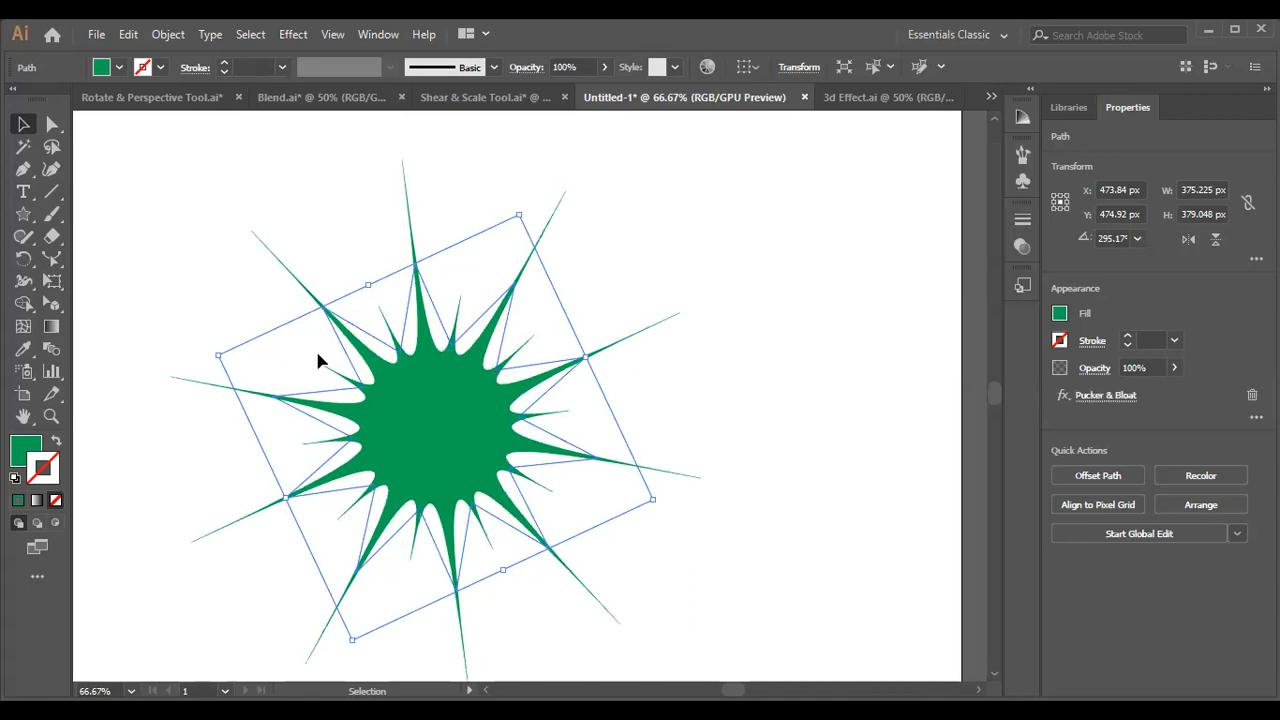
click(788, 322)
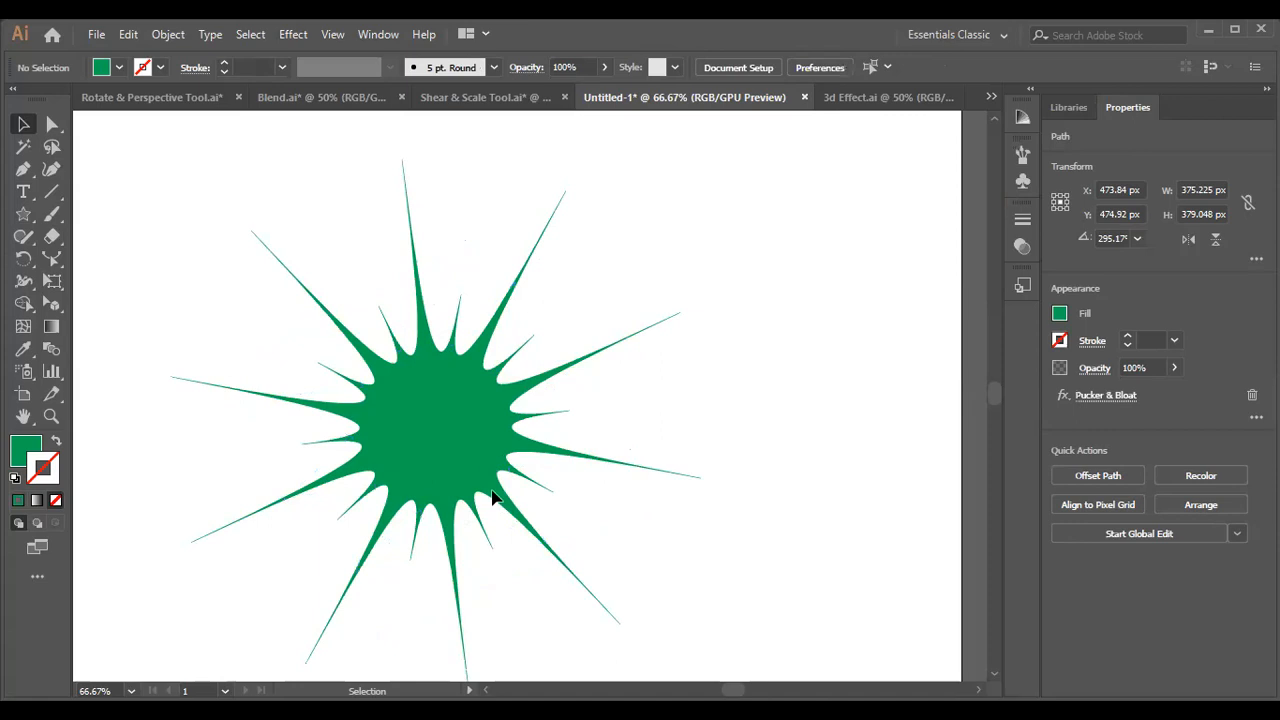
click(426, 484)
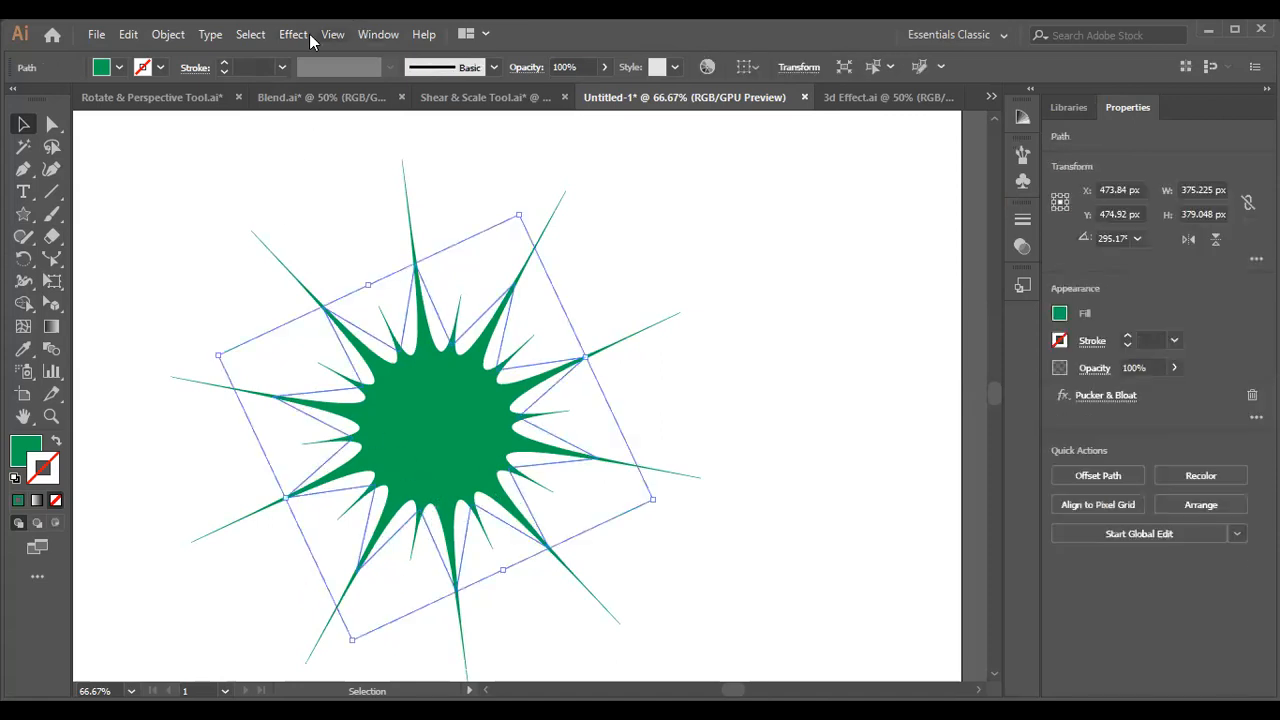
click(293, 34)
mouse_move(400, 186)
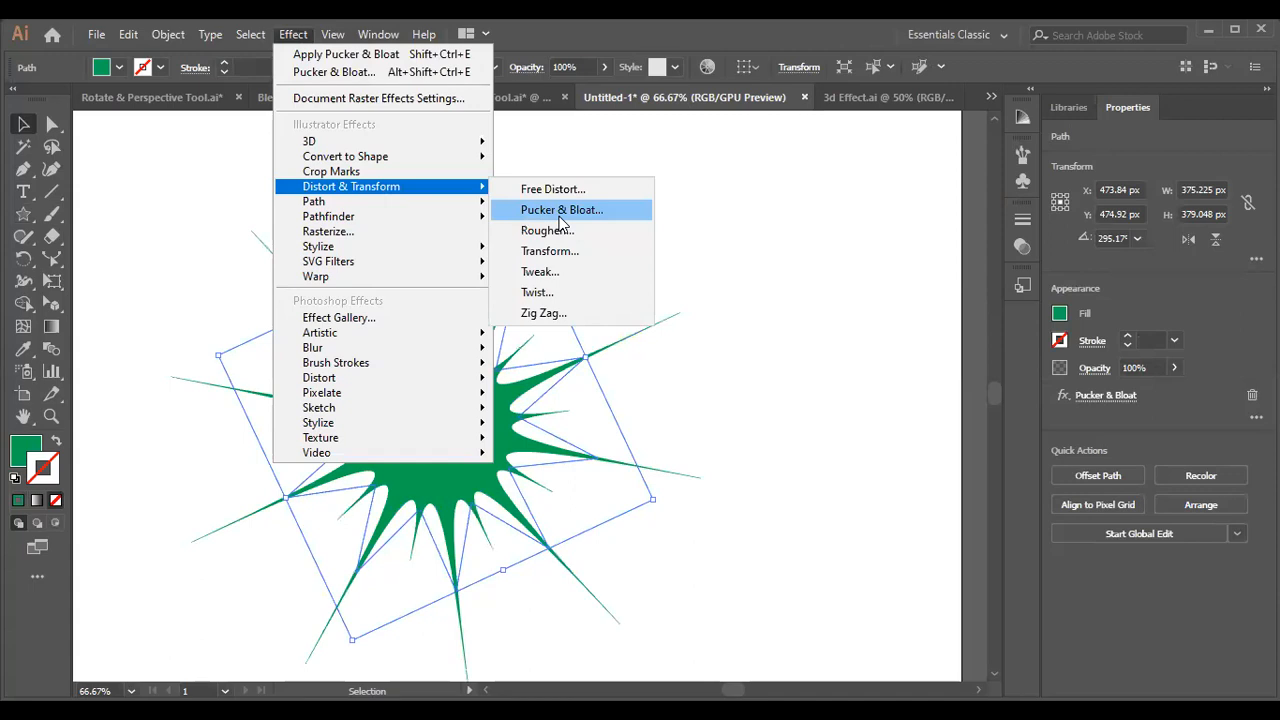
click(561, 210)
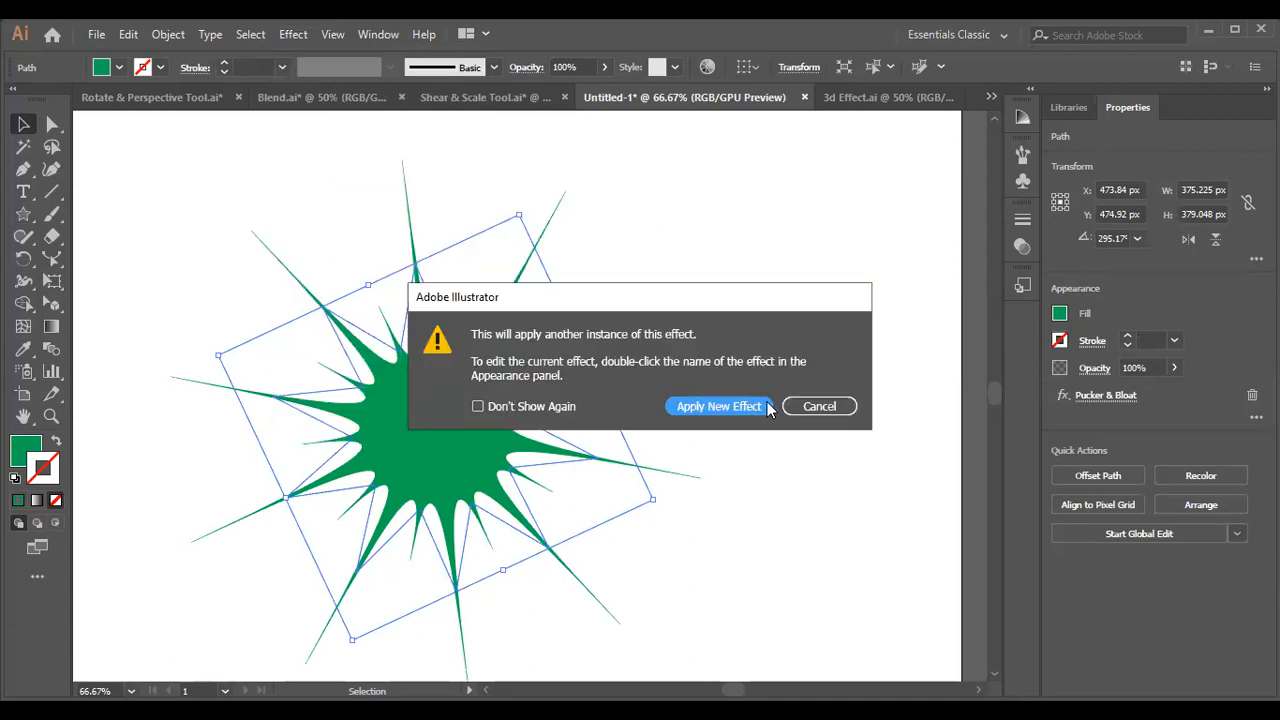
click(813, 406)
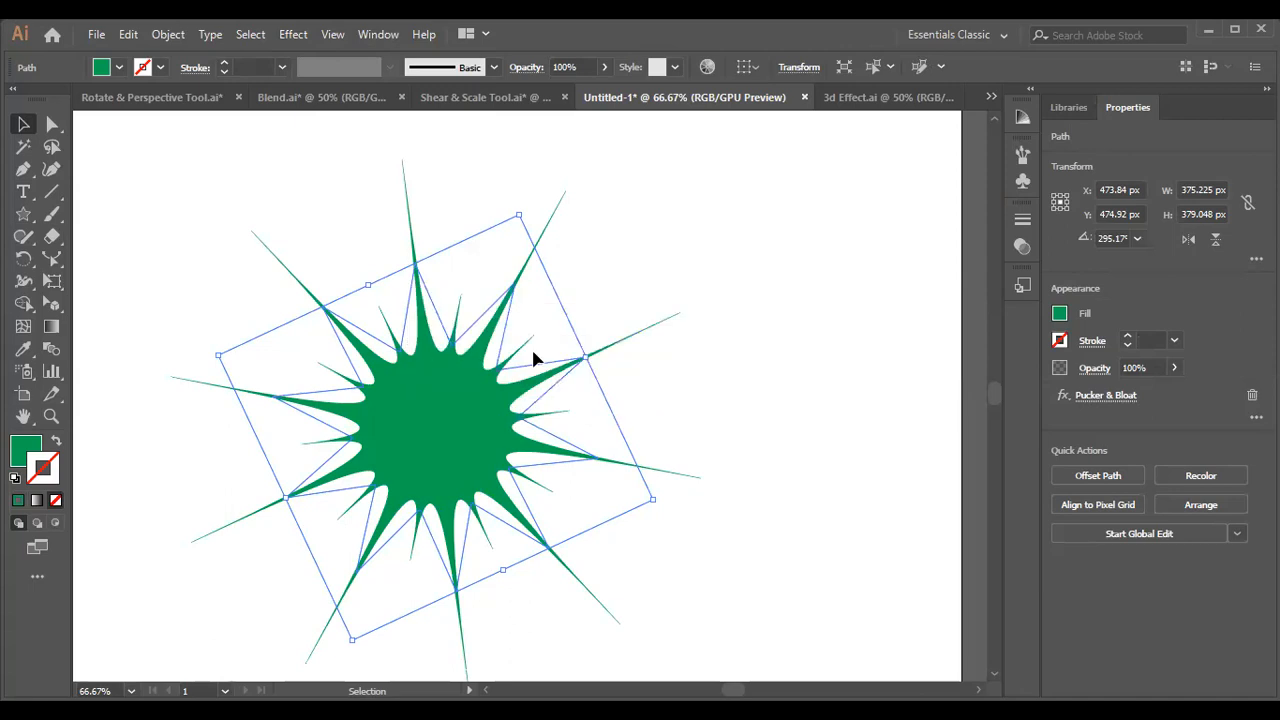
Display the Appearance panel for the star, place it beside the artwork and review the effects it offers to add.
click(378, 35)
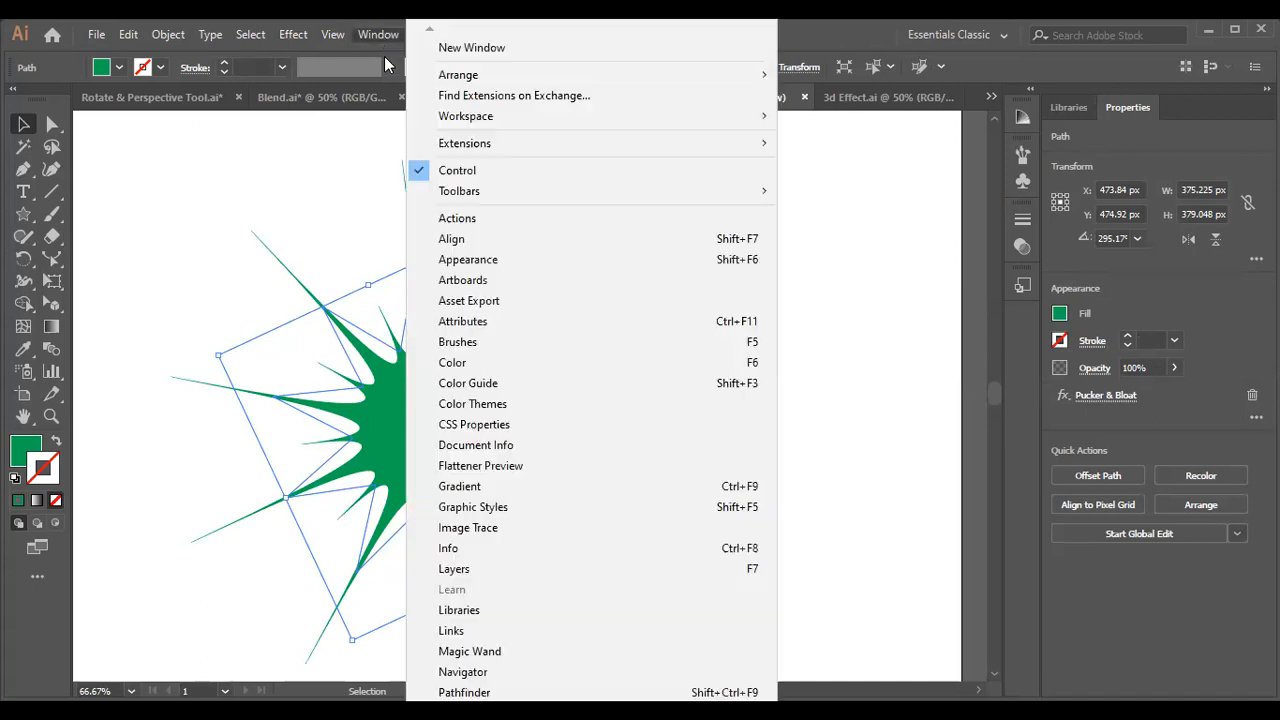
click(493, 263)
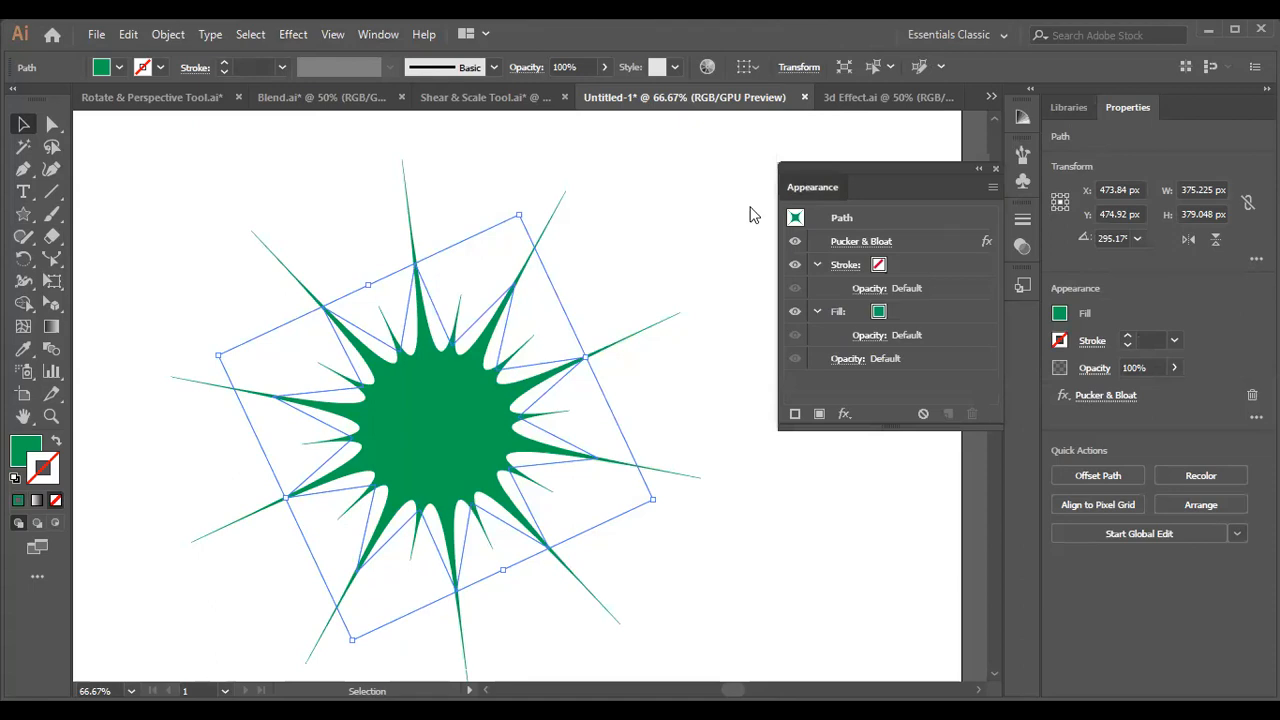
drag(804, 185, 763, 202)
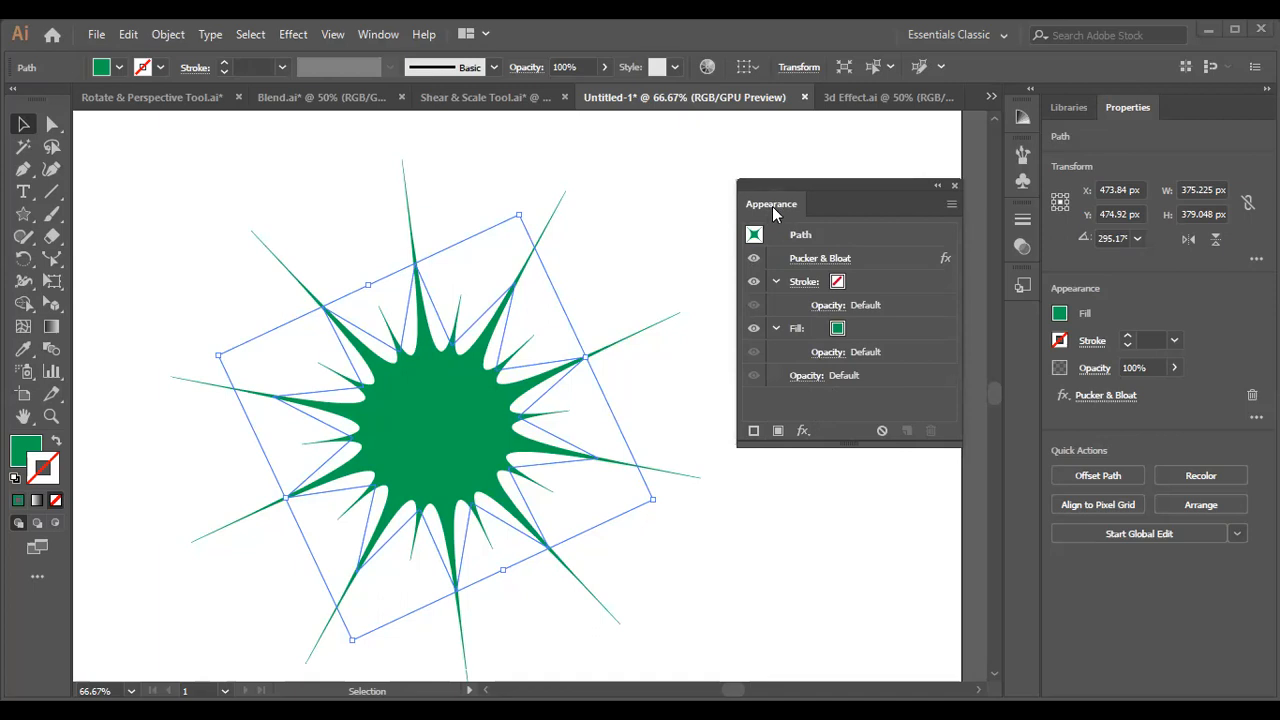
click(809, 438)
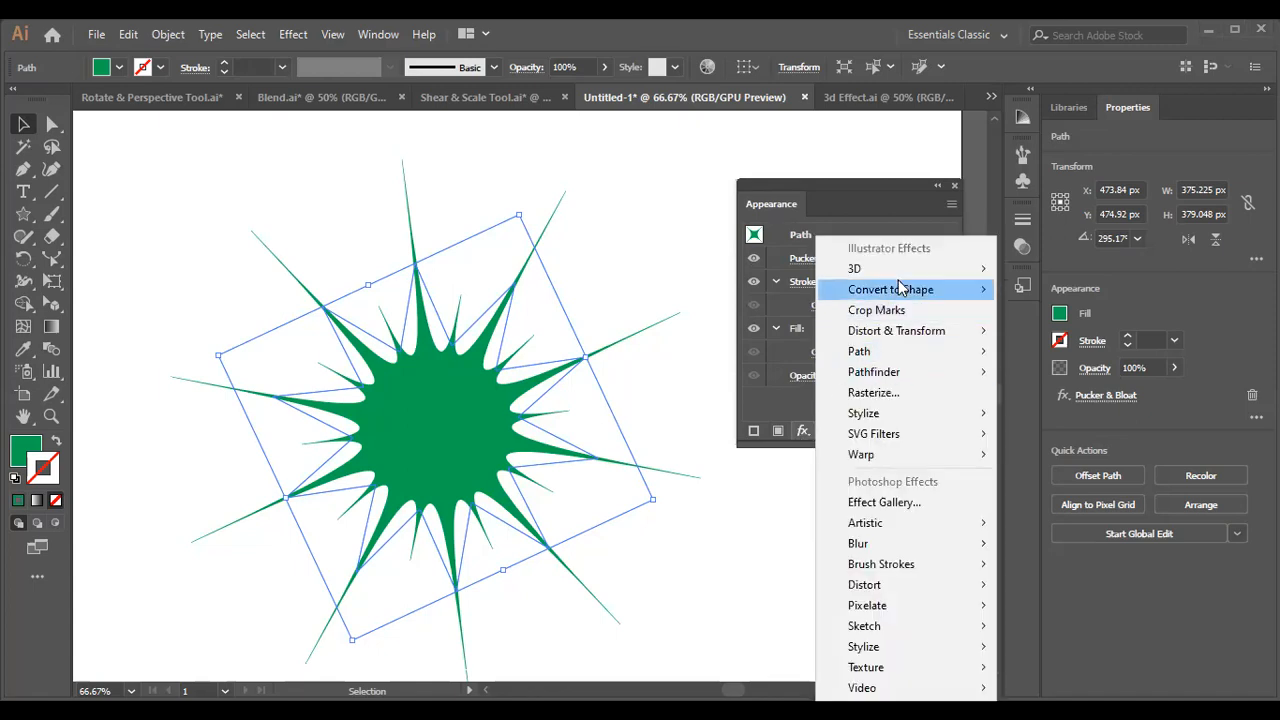
click(756, 490)
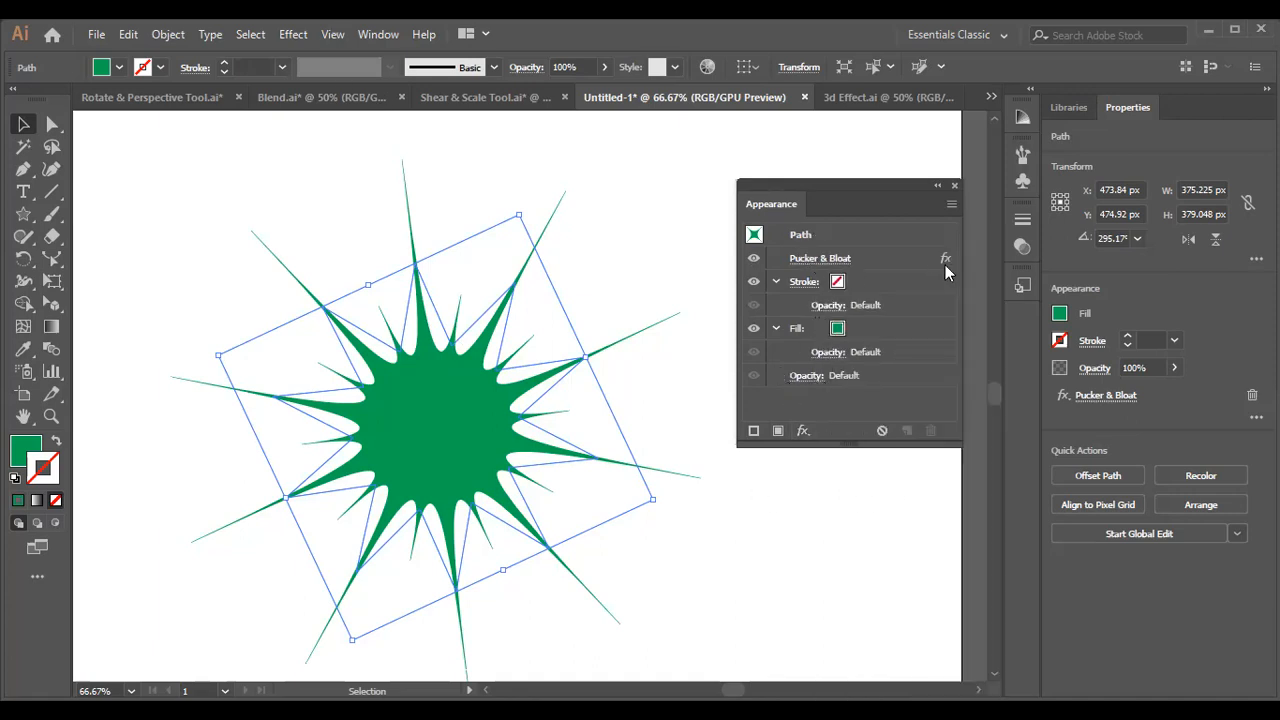
Toggle the visibility of the star's Pucker & Bloat effect and its fill off and back on.
click(754, 259)
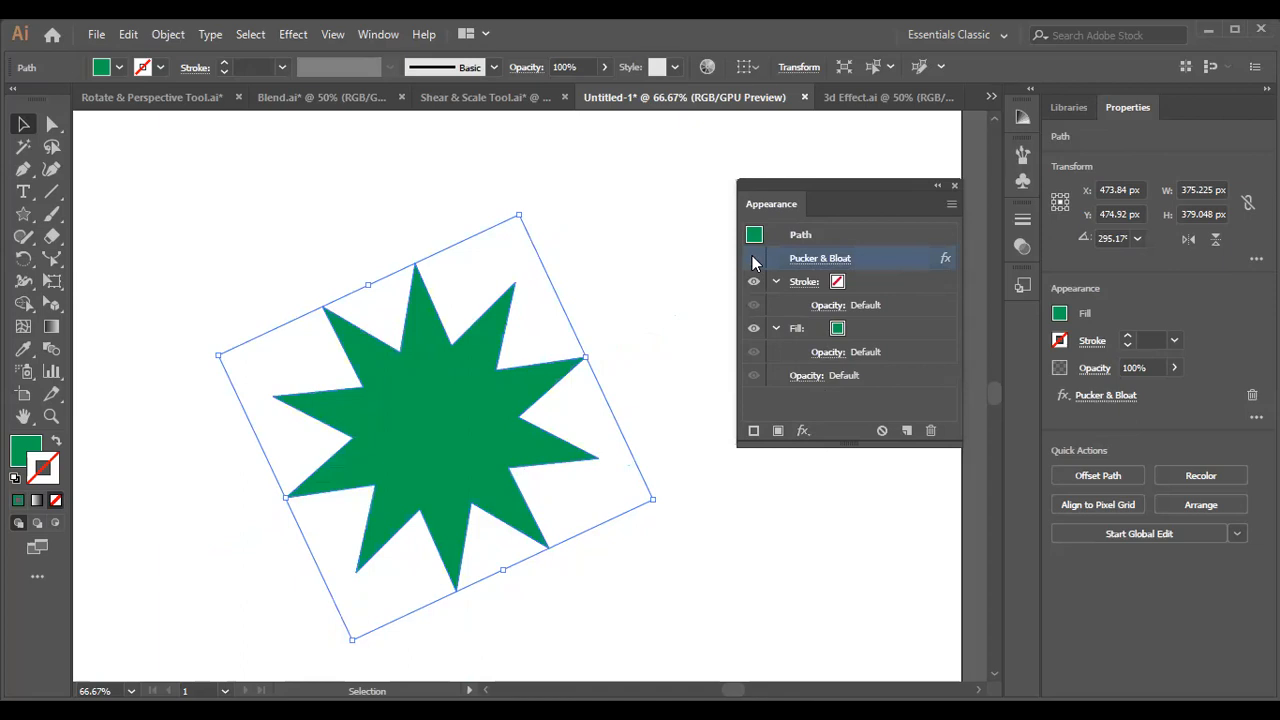
click(753, 259)
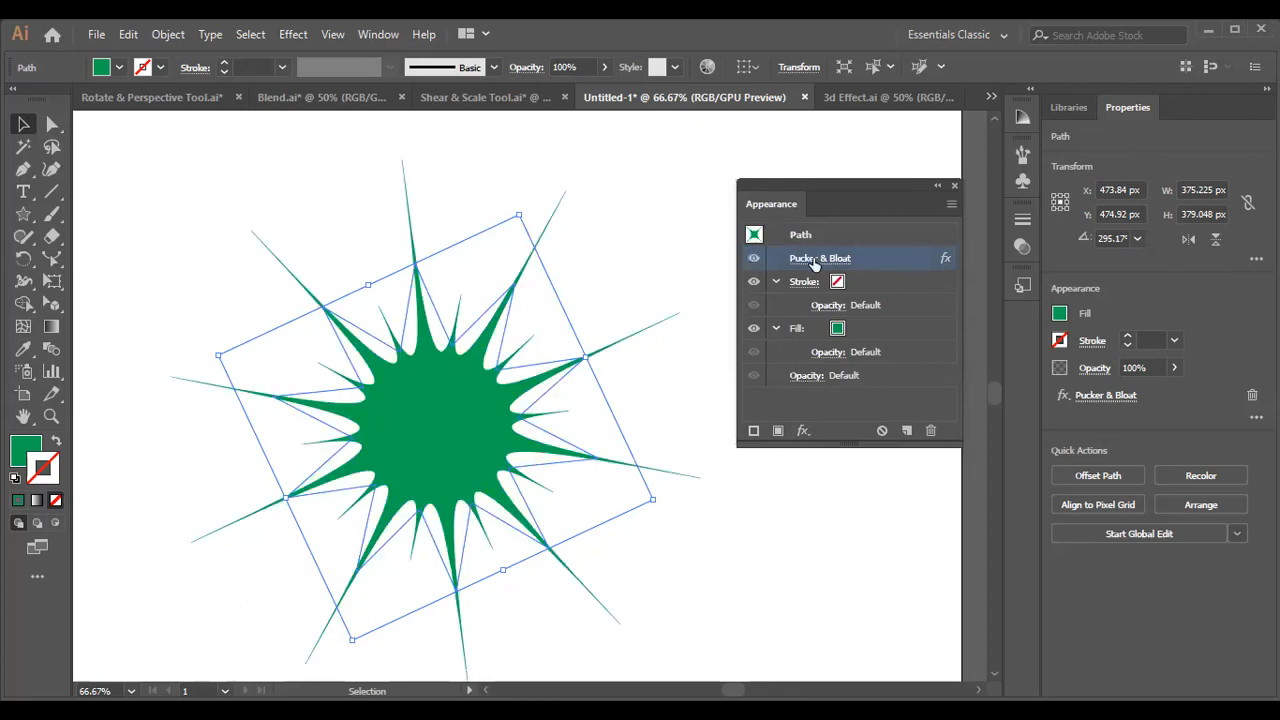
click(753, 329)
click(753, 329)
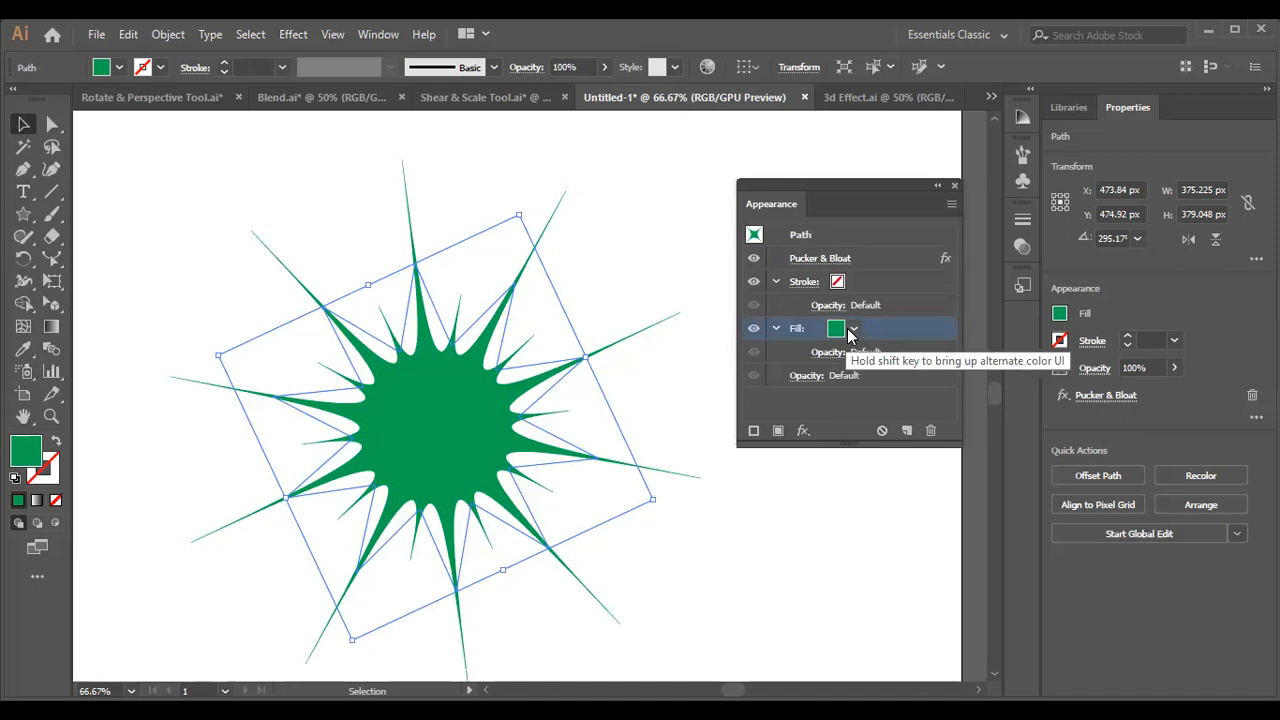
click(851, 331)
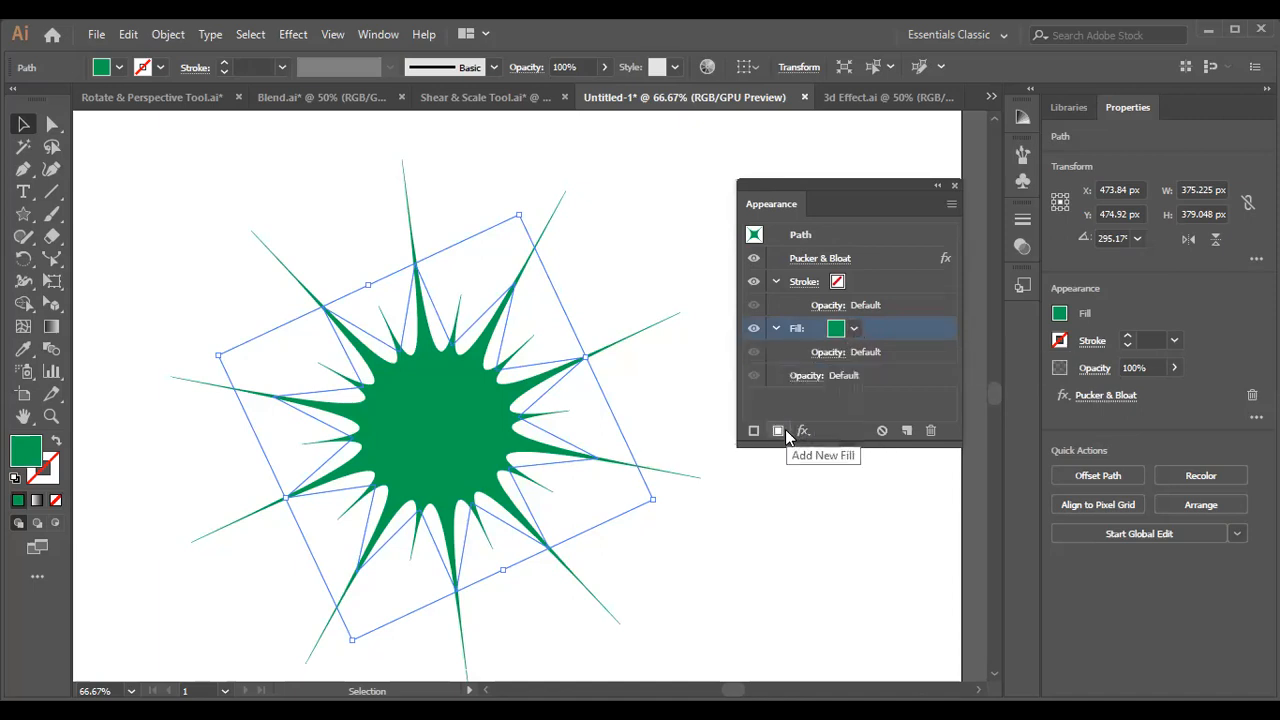
Try Pucker & Bloat amounts between -73% and 79% on the green star's existing effect and discard the changes.
click(828, 265)
click(733, 257)
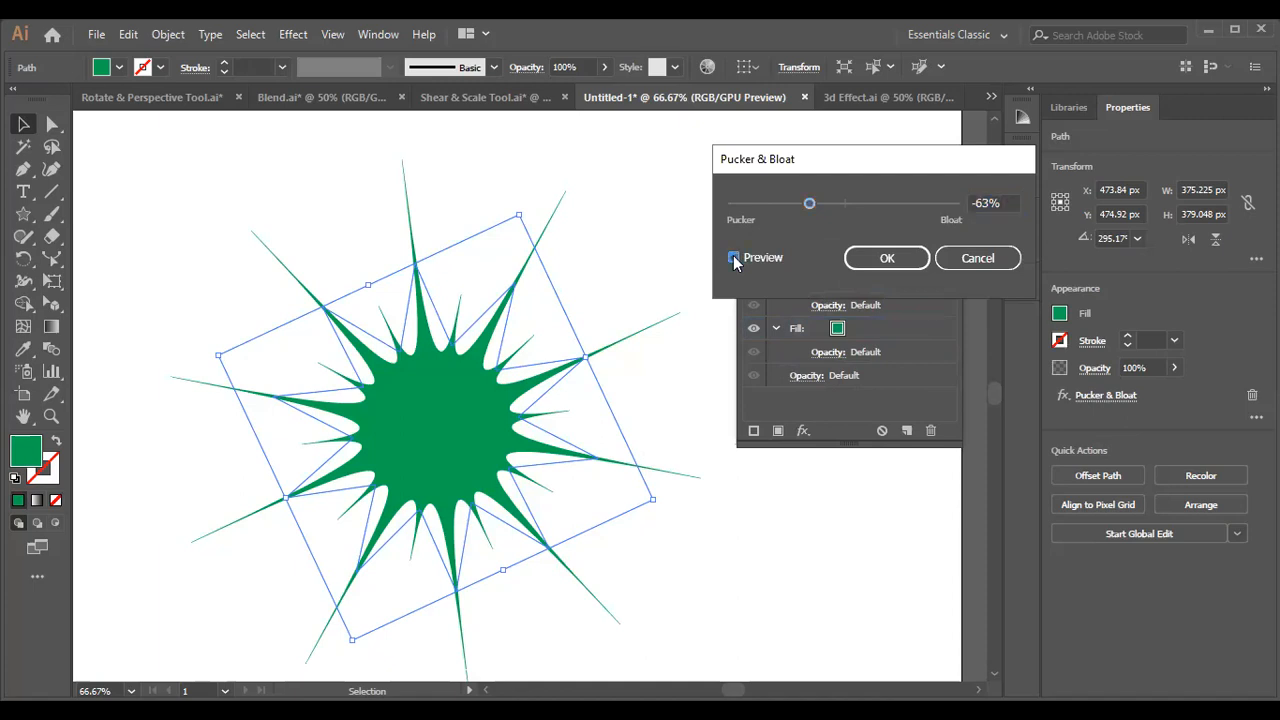
drag(810, 205, 891, 213)
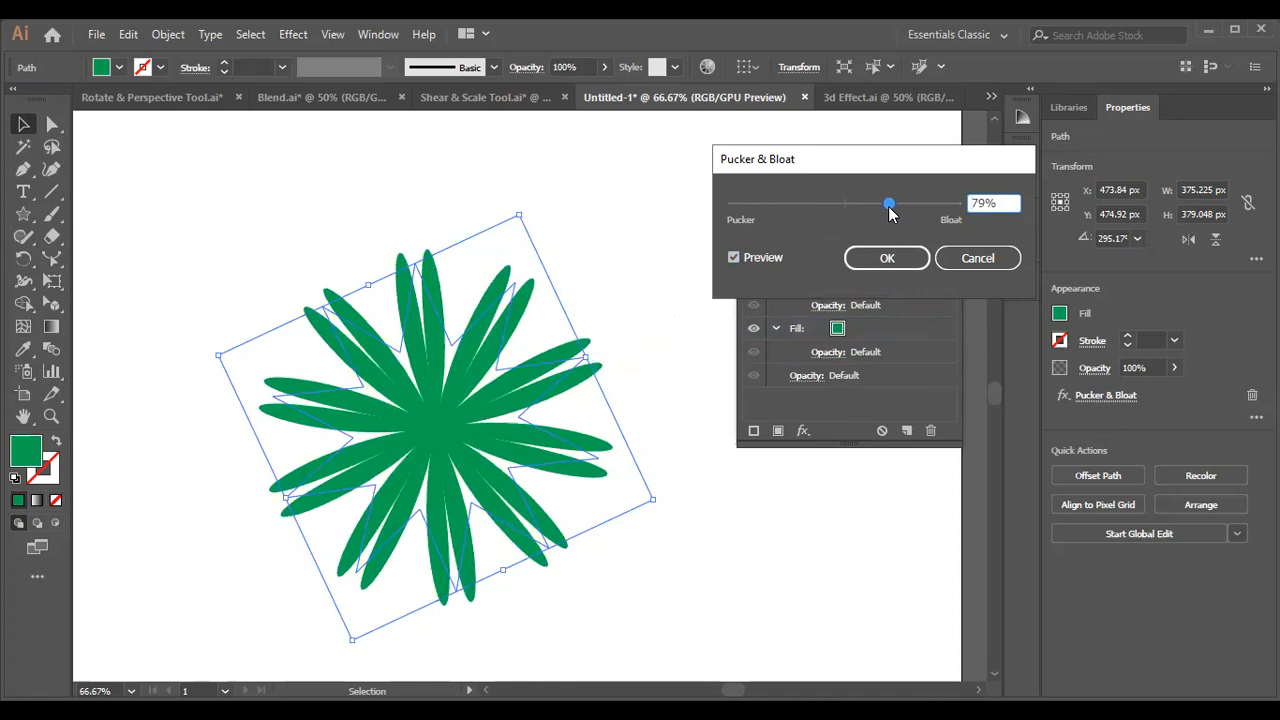
drag(891, 213, 804, 196)
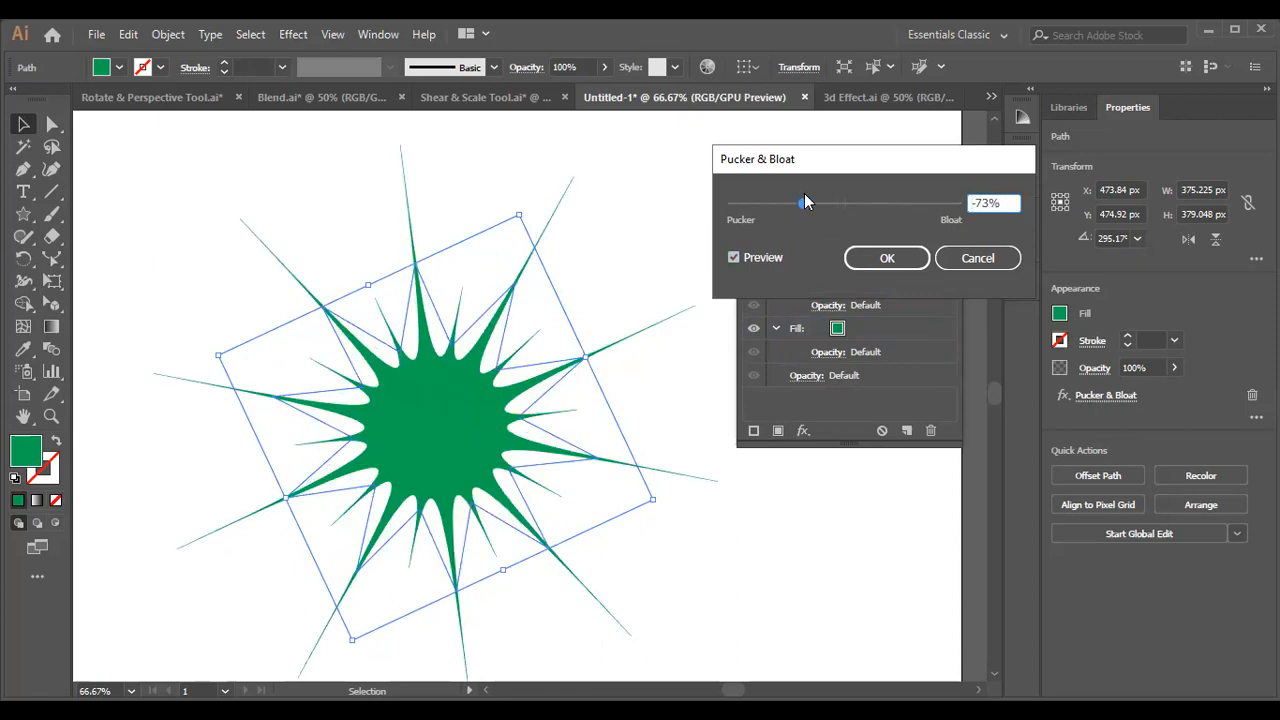
drag(807, 212, 879, 204)
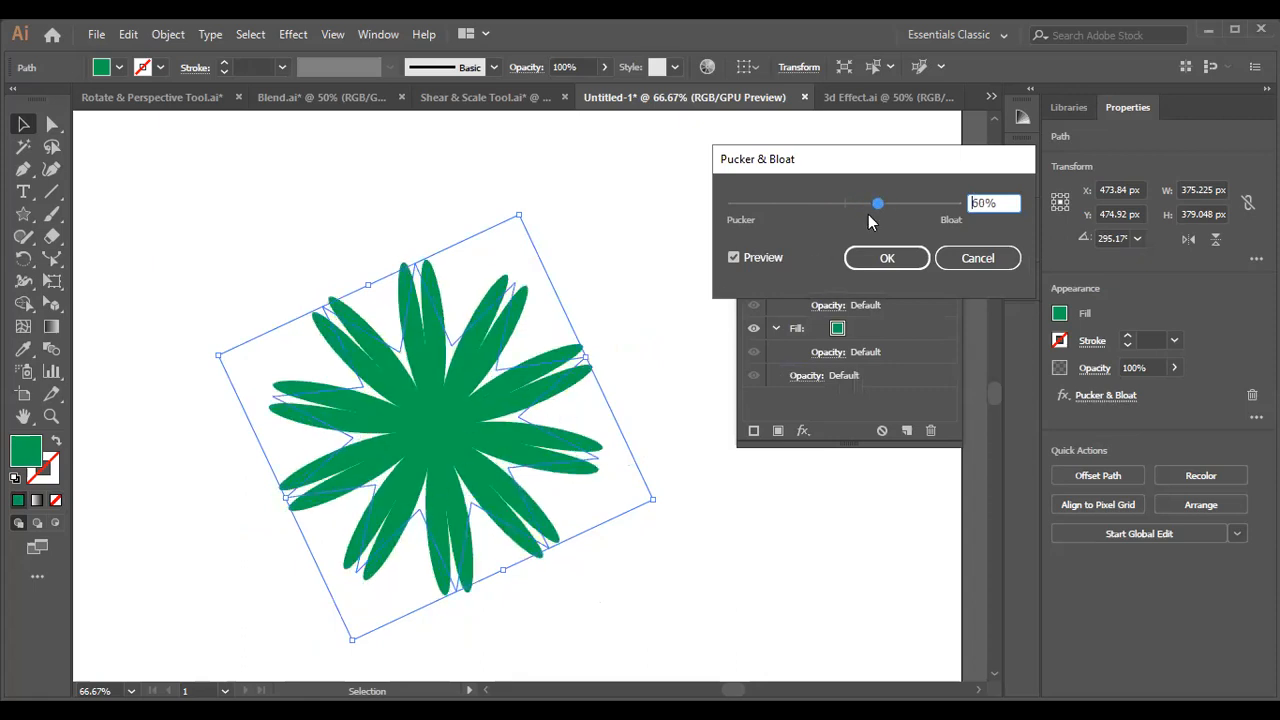
drag(879, 203, 830, 201)
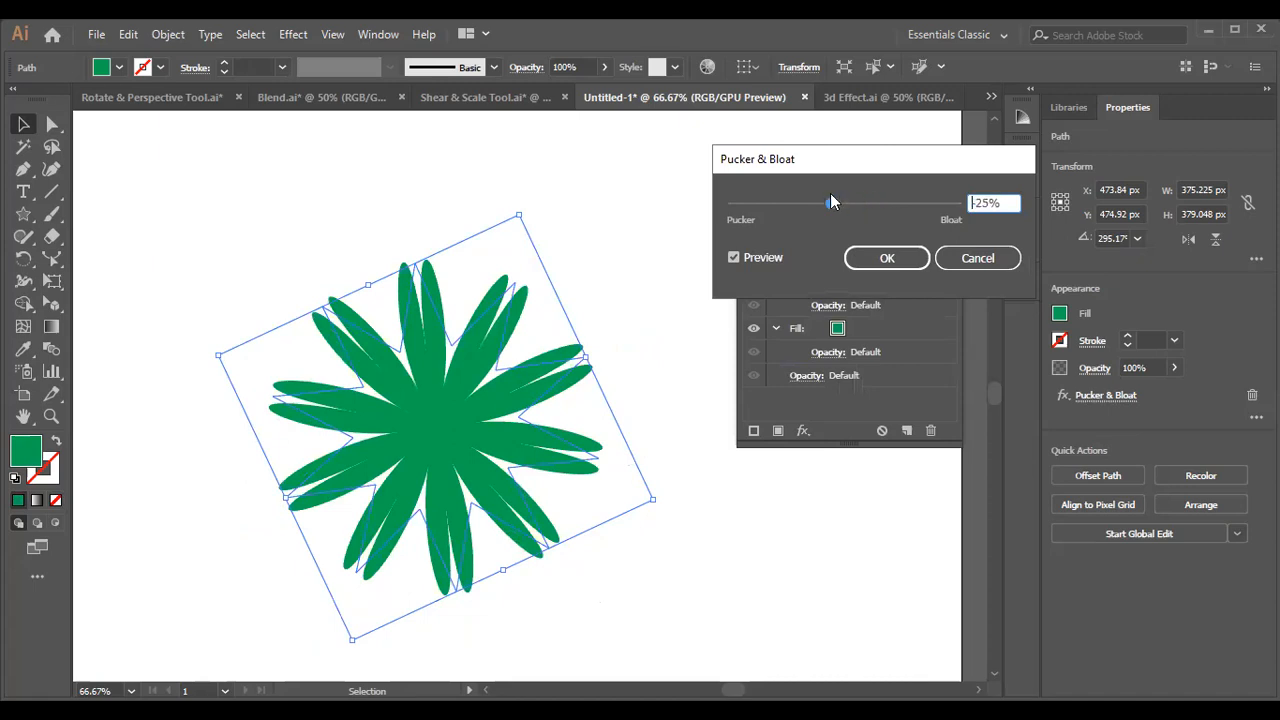
click(984, 261)
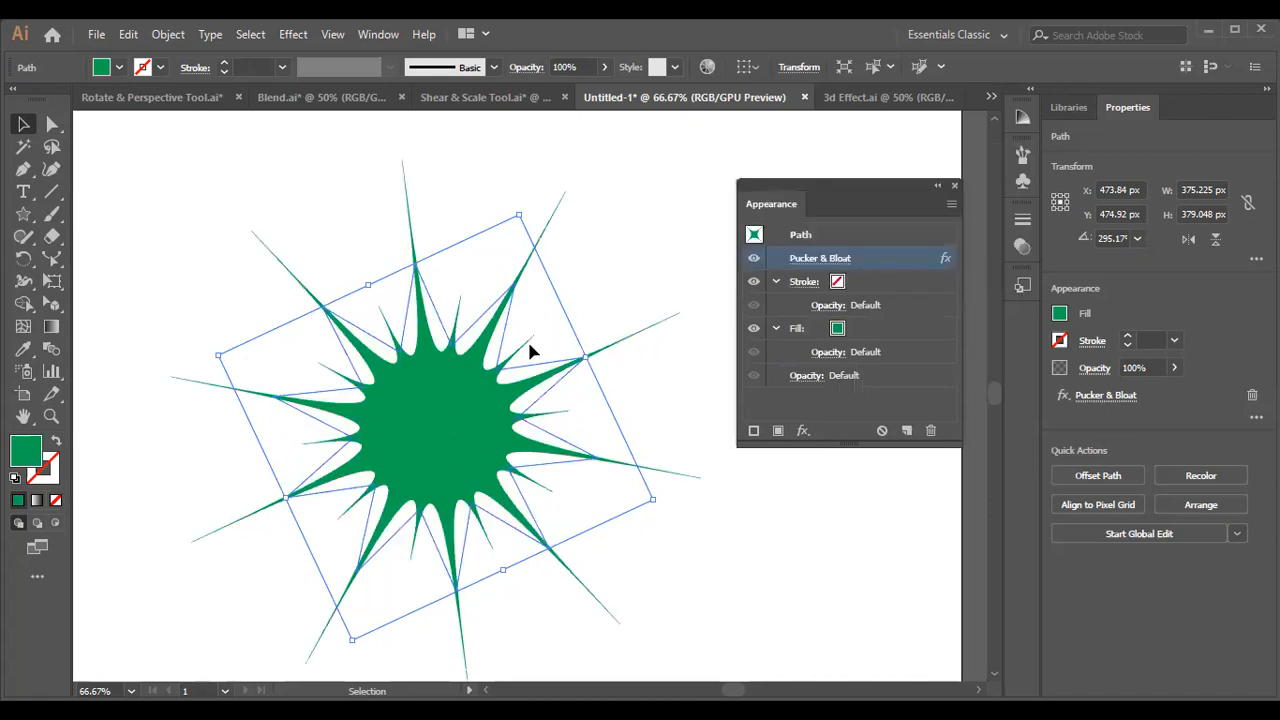
Replace the distorted green star with a newly drawn five-pointed star about 299 px wide and 284 px high.
key(Delete)
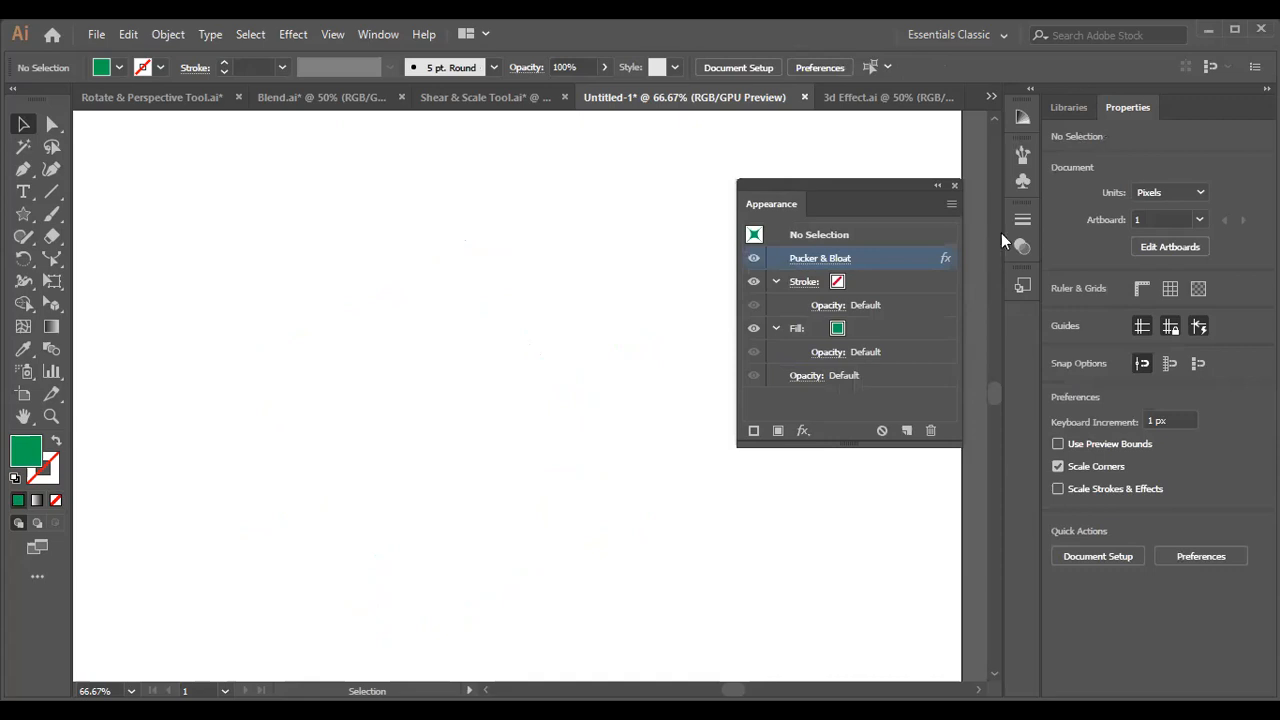
click(953, 187)
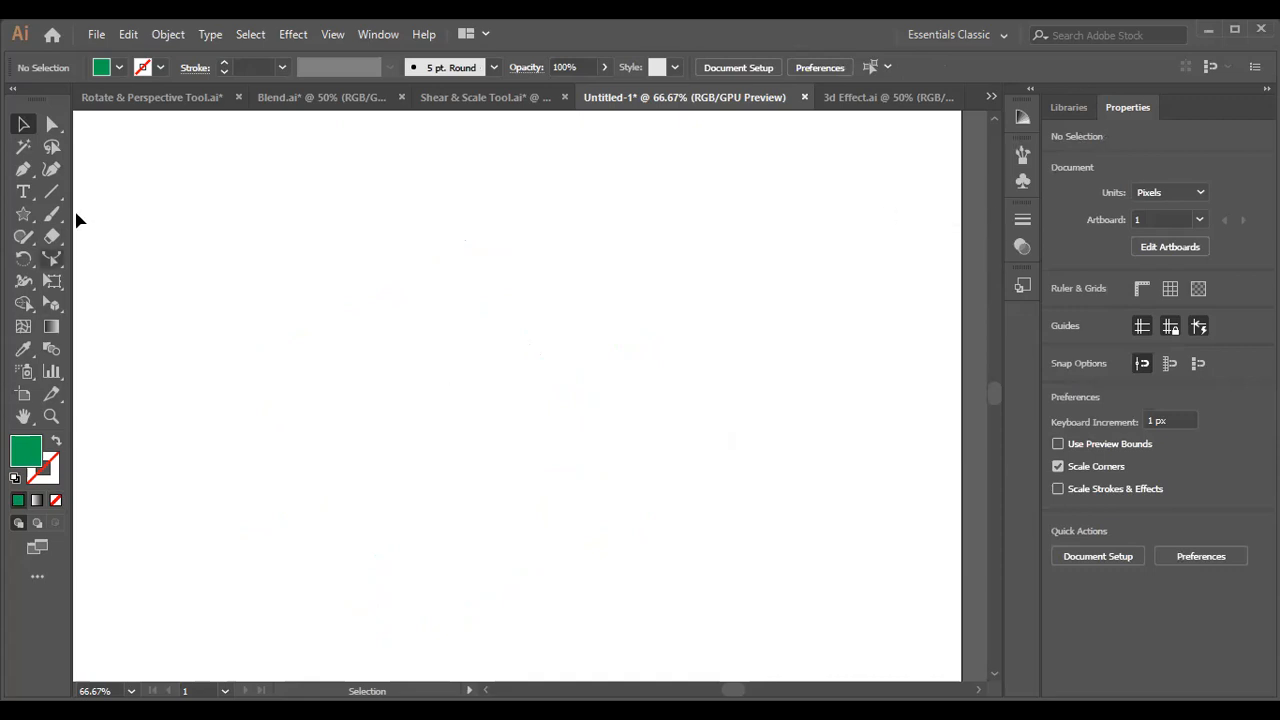
click(23, 214)
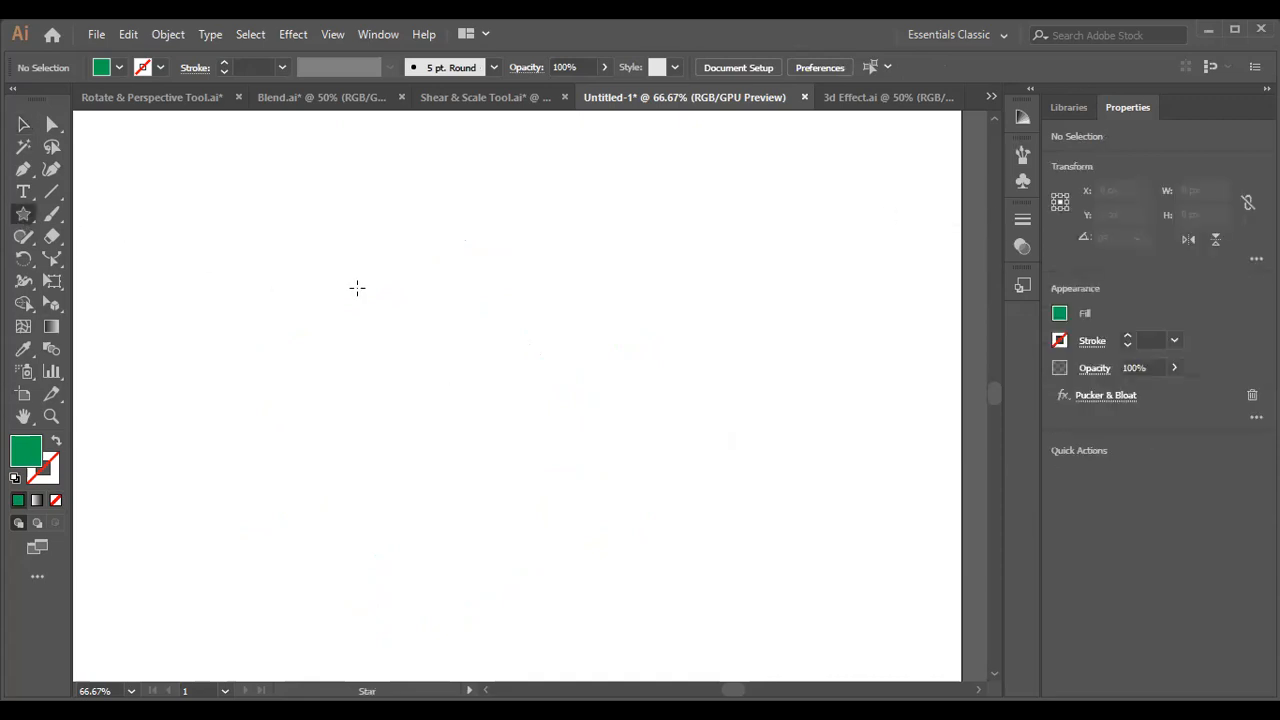
drag(351, 253, 432, 362)
key(Down)
key(Down)
key(Down)
key(Down)
key(Down)
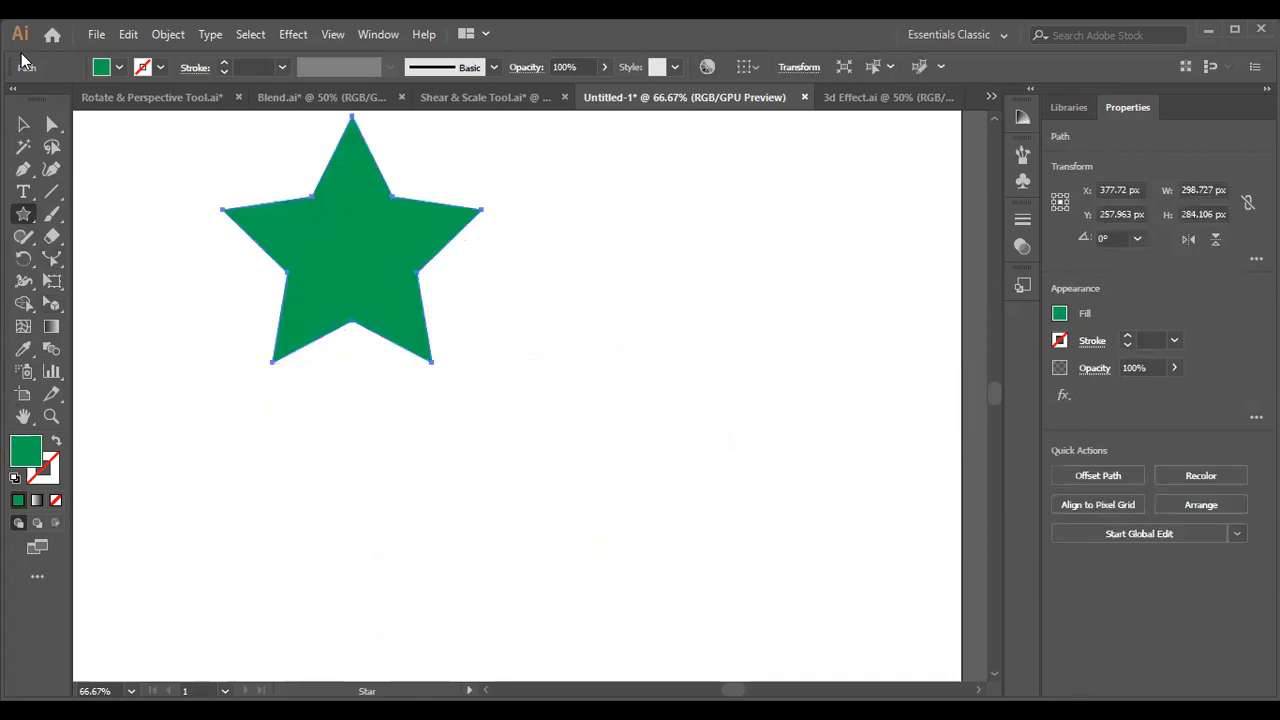
Fill the new star with red and move it to the middle of the artboard.
click(23, 124)
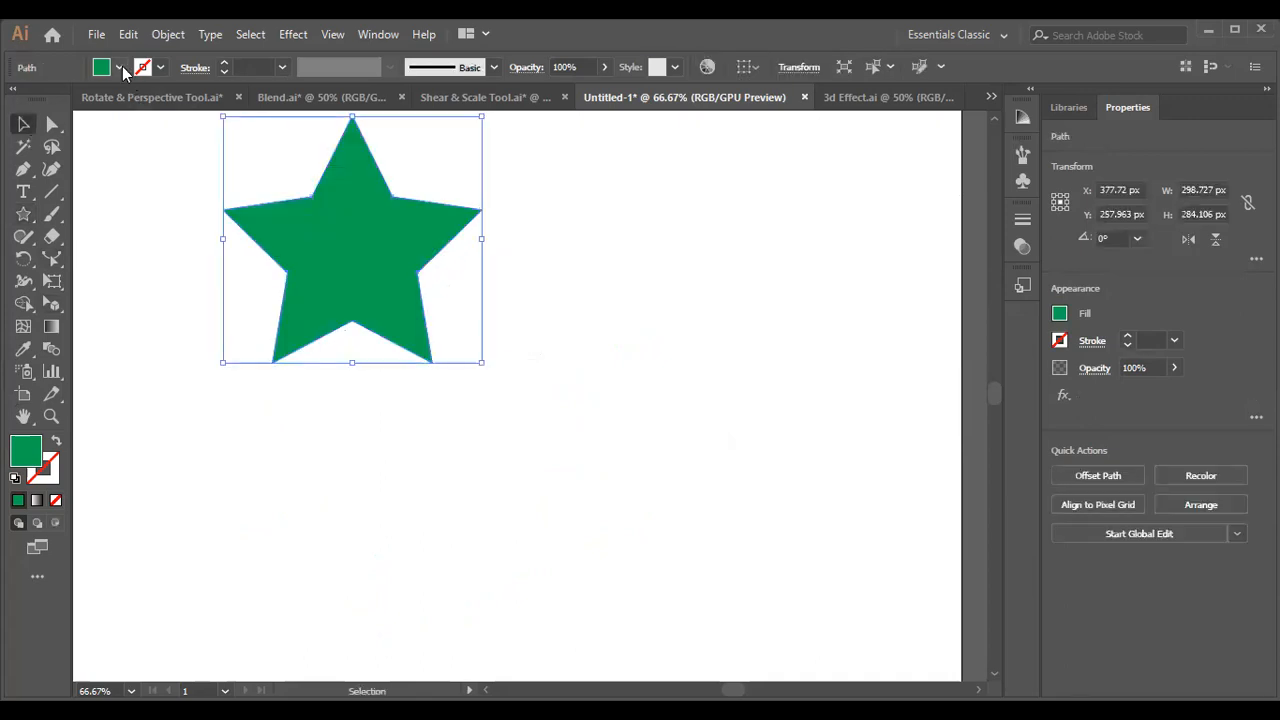
click(118, 68)
click(65, 99)
drag(362, 252, 514, 407)
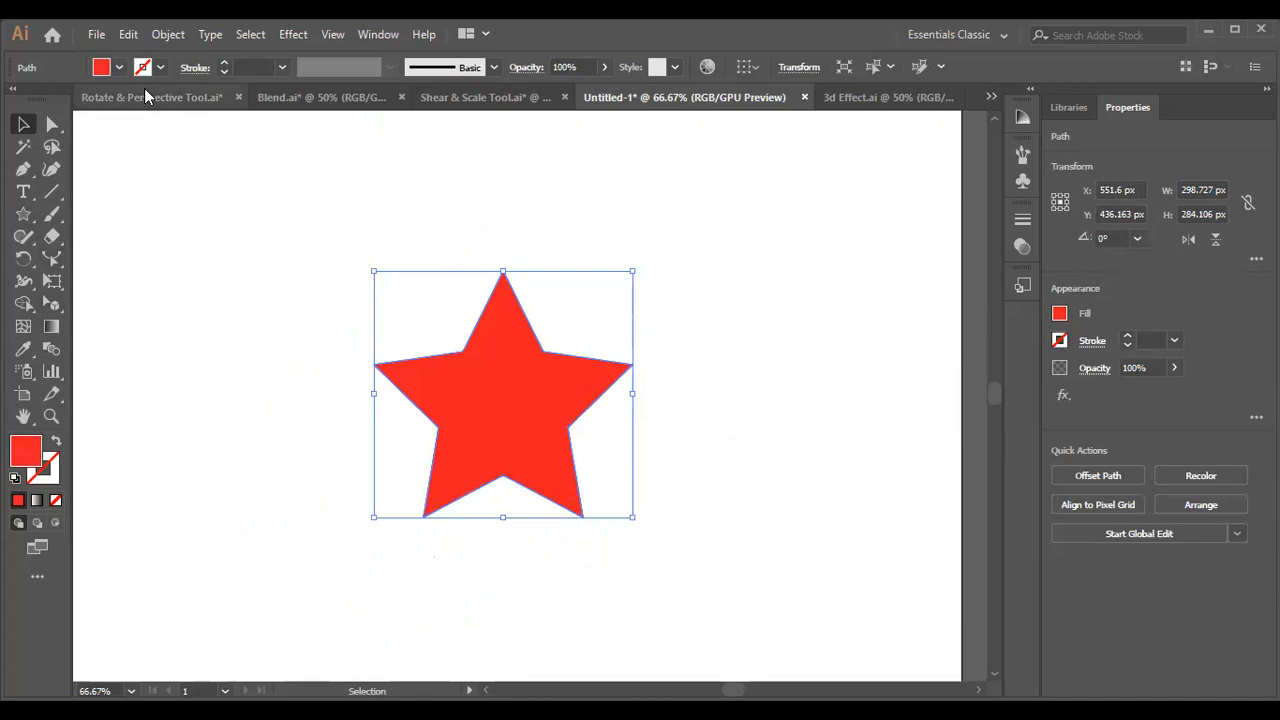
Add a black 1 pt stroke and make a reduced star copy about 43 px wide at the red star's centre.
click(160, 67)
click(52, 99)
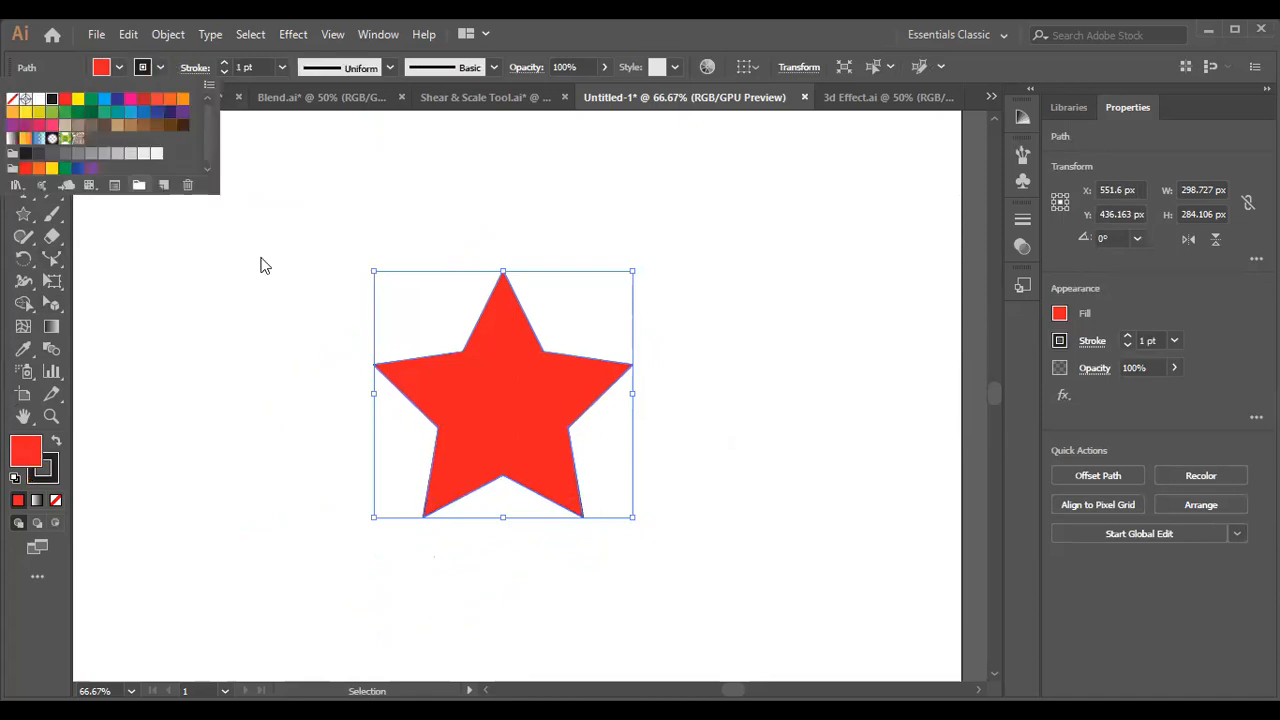
click(531, 421)
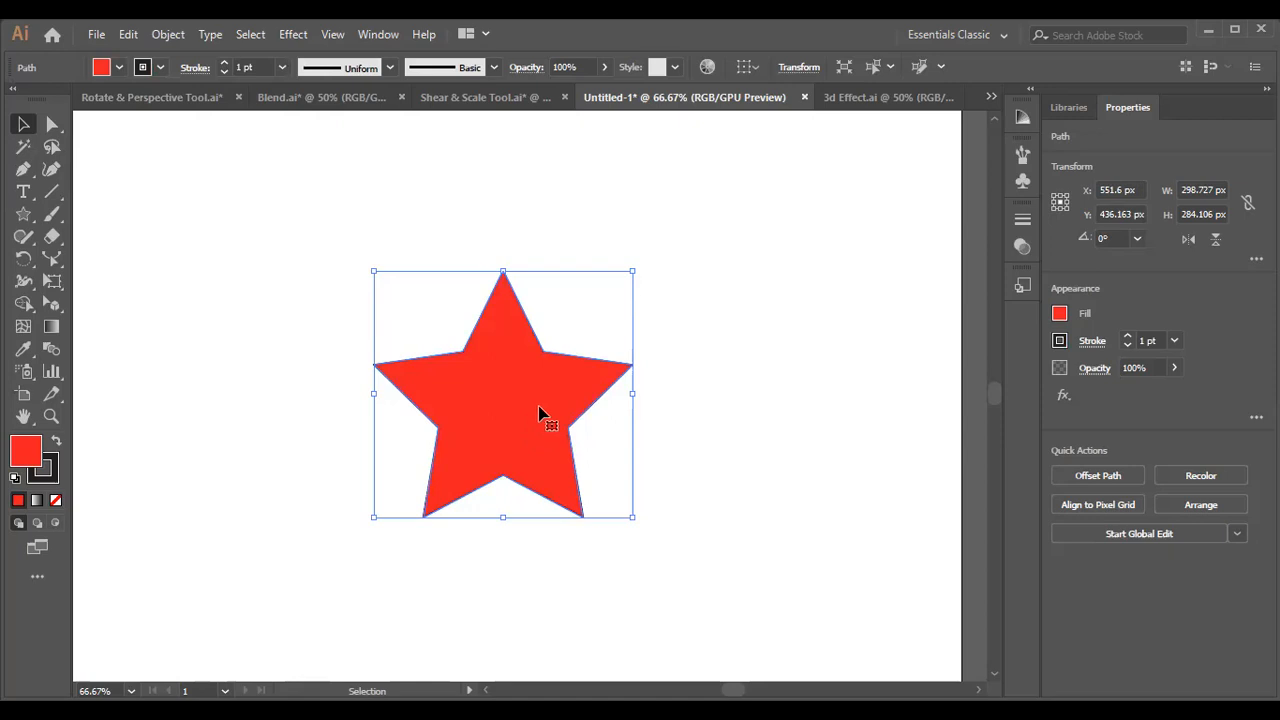
drag(632, 271, 557, 378)
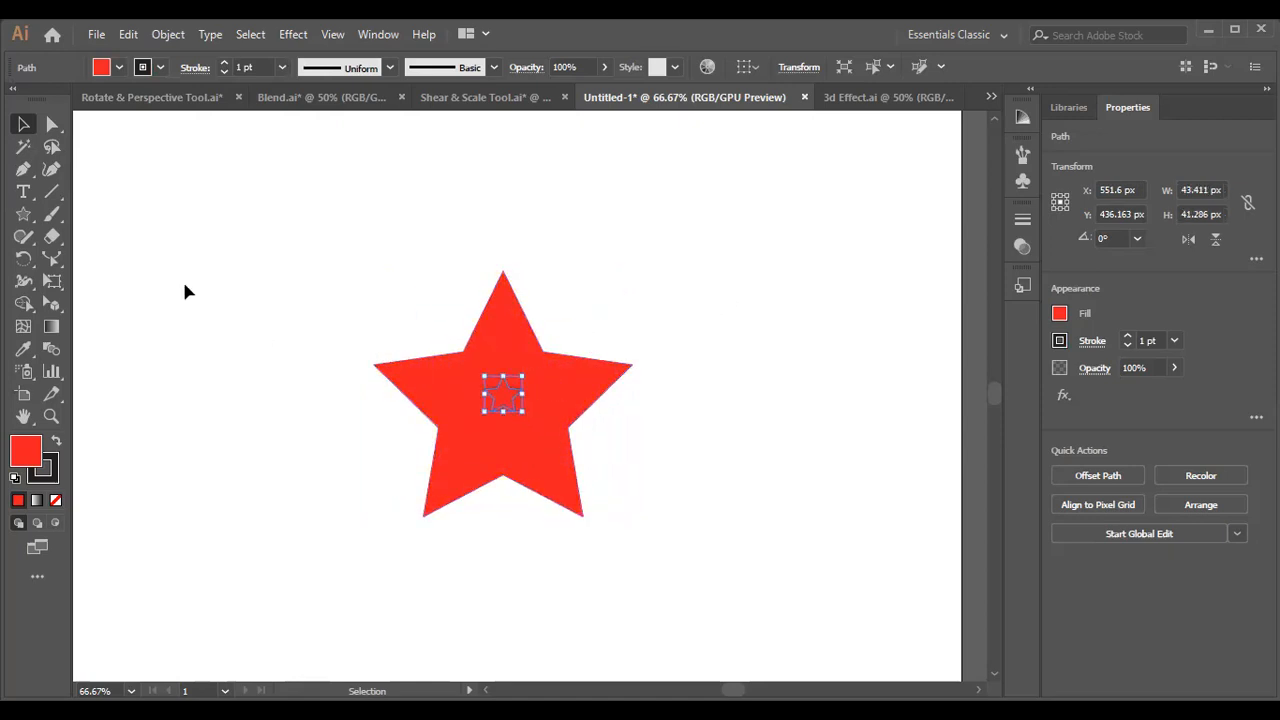
Give the large red star a black 1 pt stroke and deselect it.
click(237, 308)
click(503, 288)
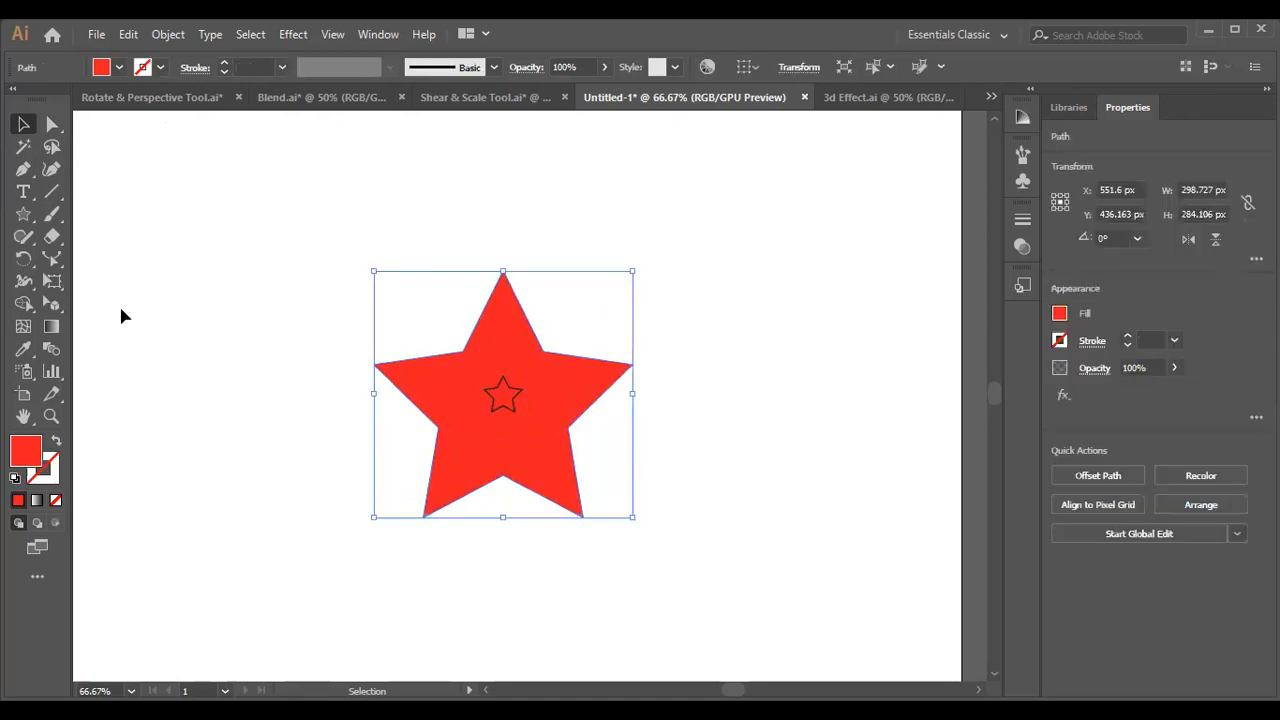
click(160, 67)
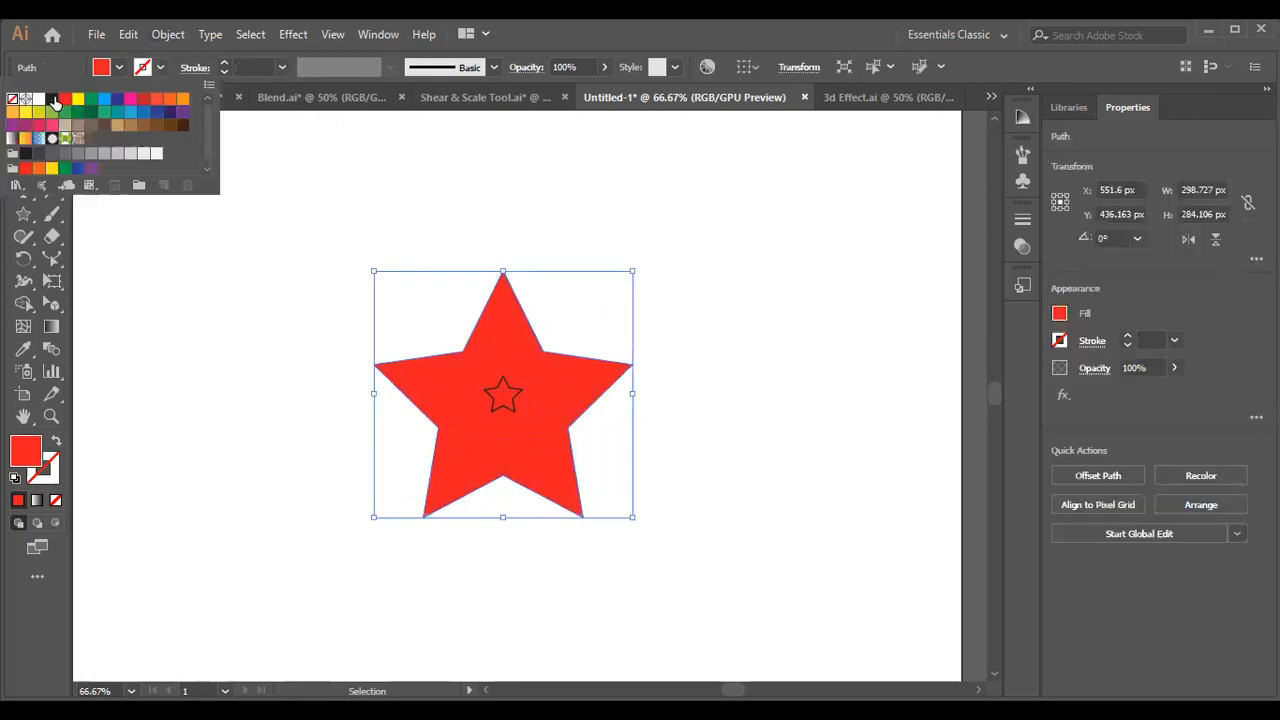
click(52, 99)
click(218, 240)
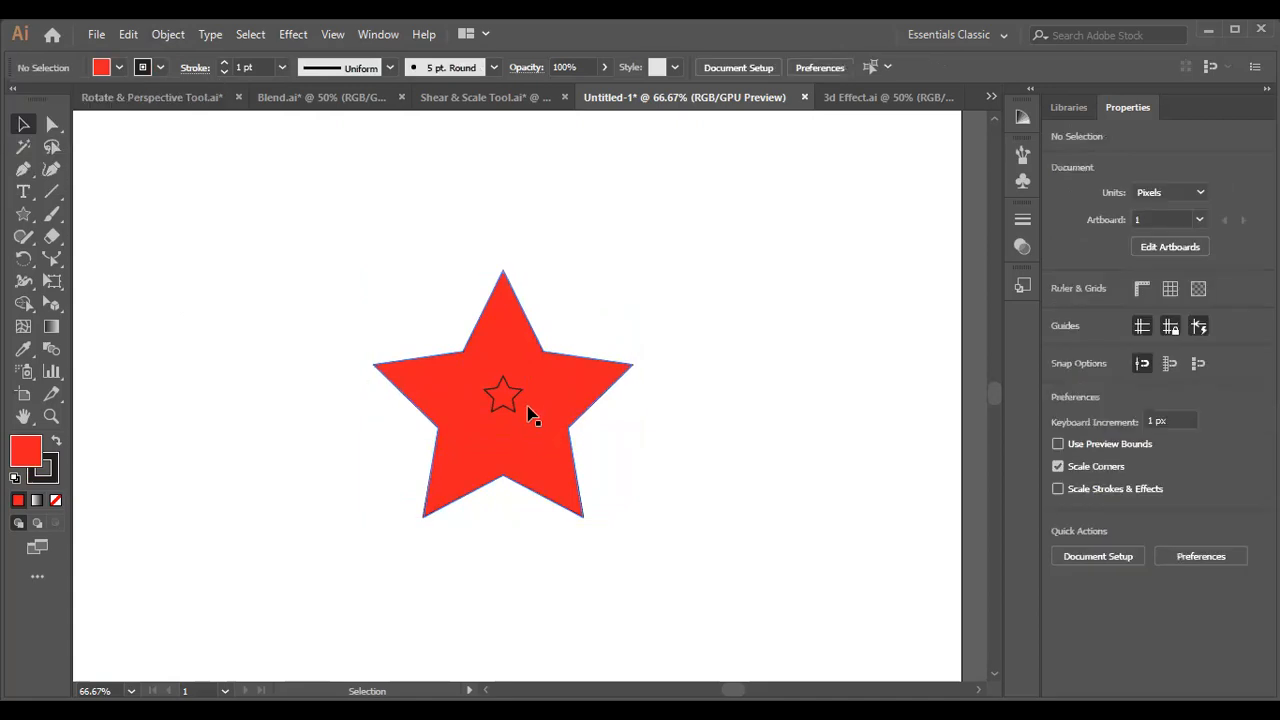
Remove the small star from the centre of the large red star.
click(512, 404)
click(426, 354)
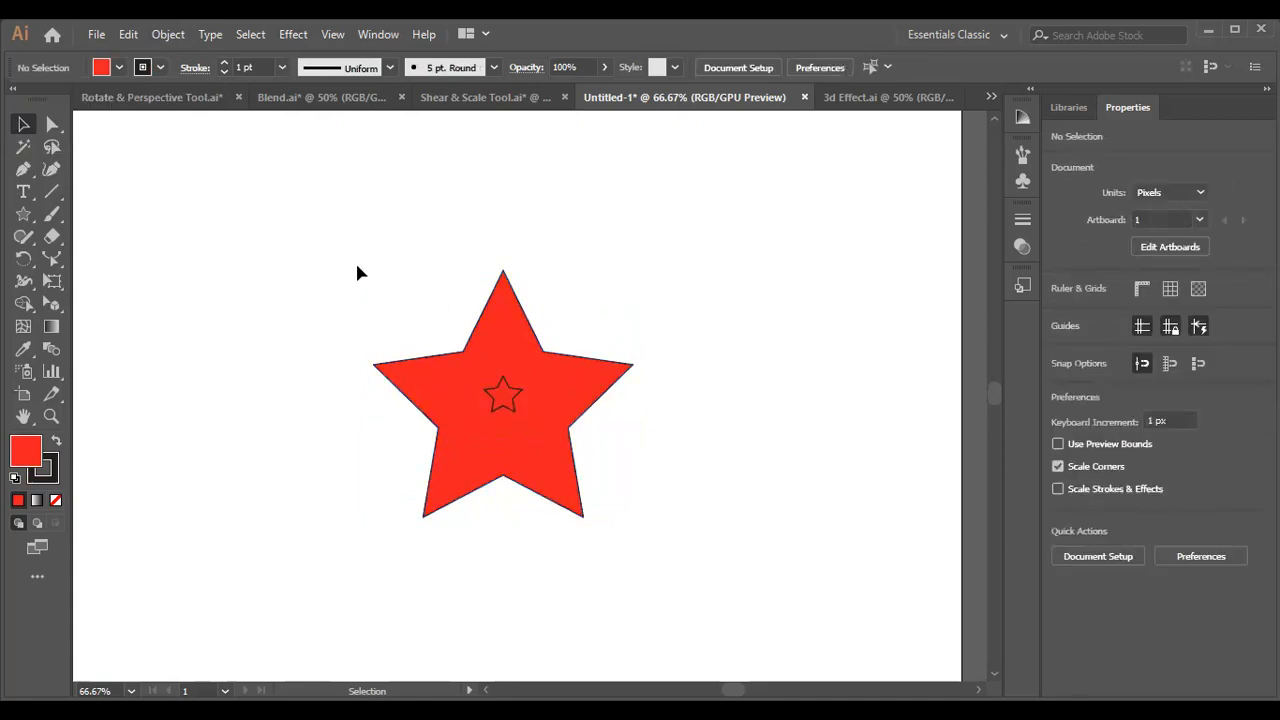
click(515, 410)
click(517, 413)
click(517, 413)
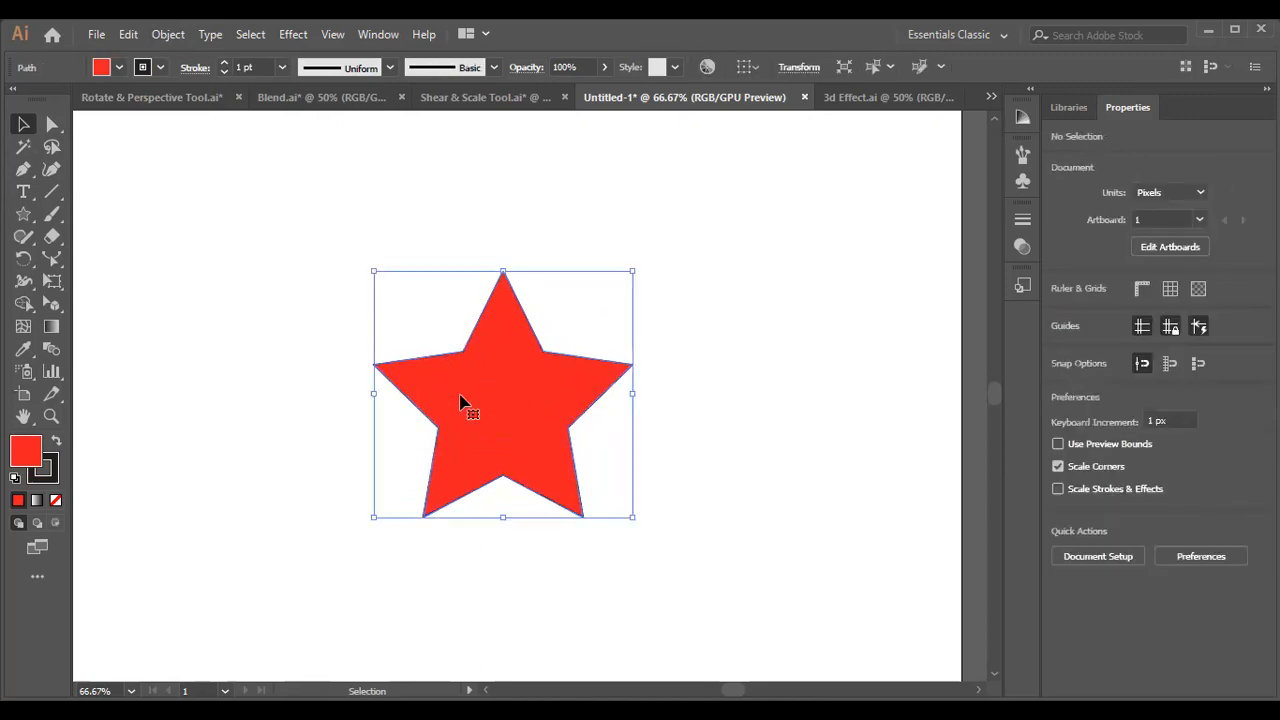
Apply a Pucker & Bloat effect on the pucker side to the red star, with the preview turned on.
click(293, 35)
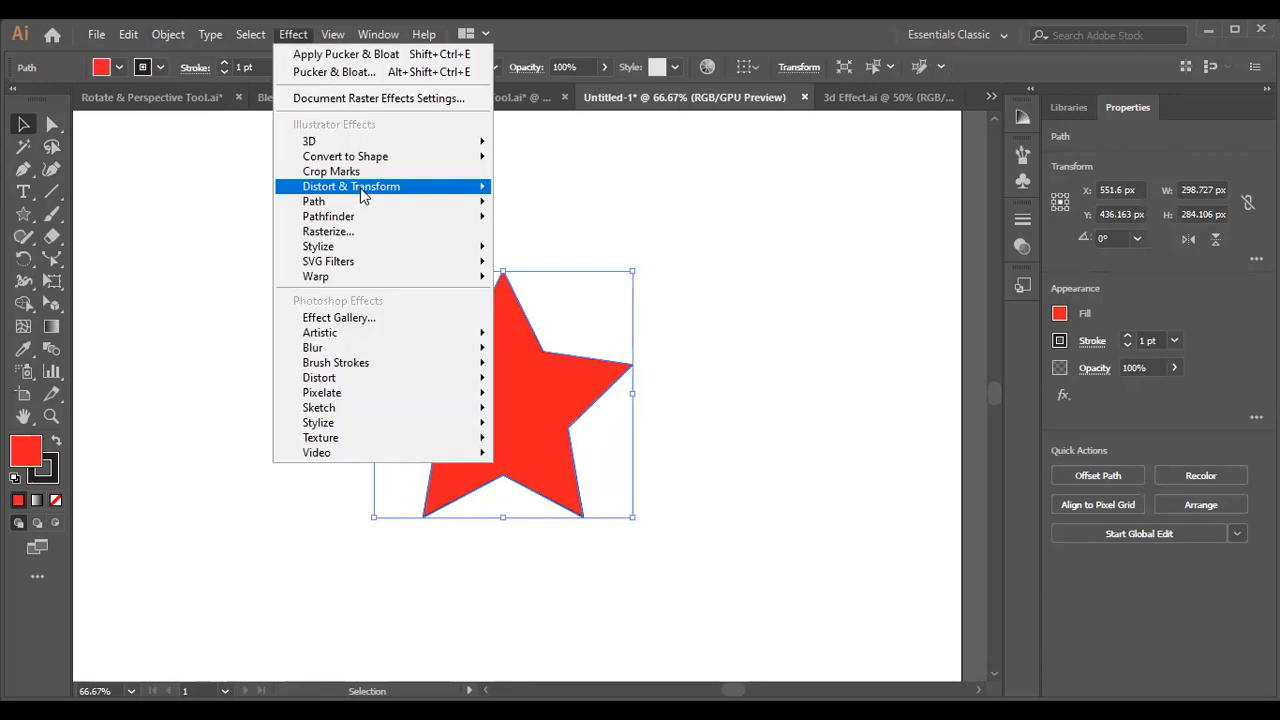
mouse_move(361, 189)
click(555, 210)
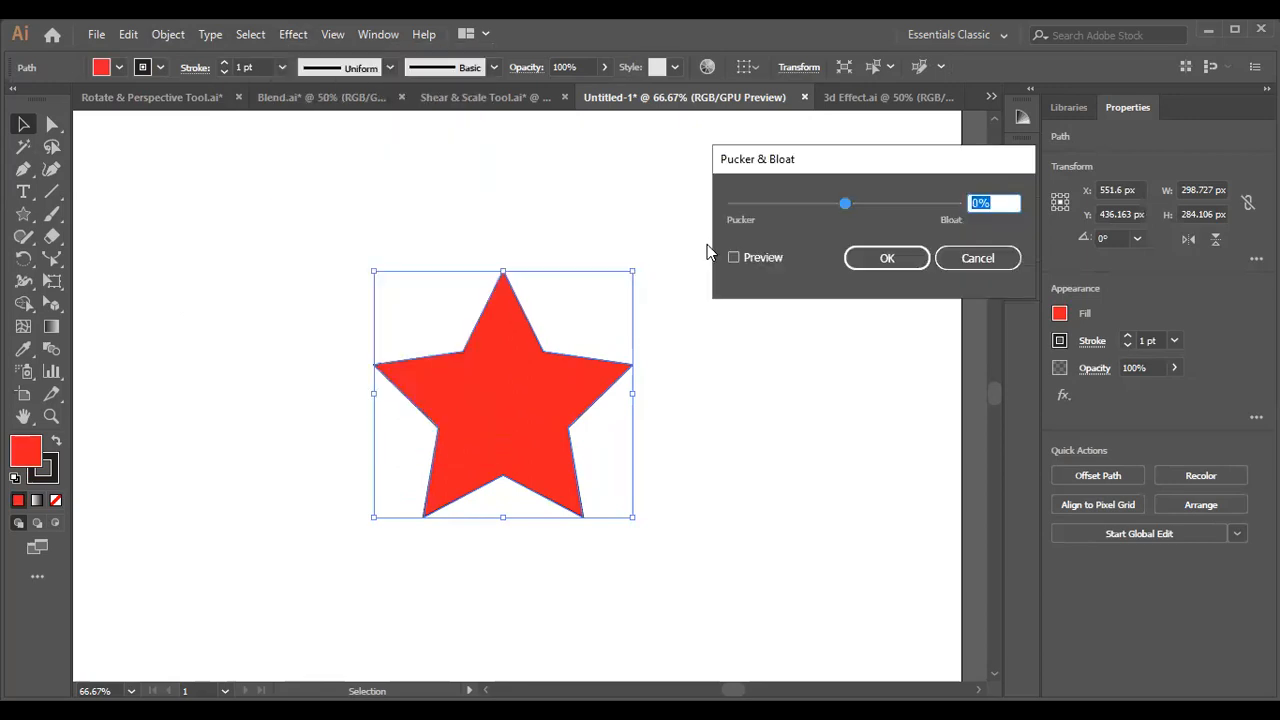
drag(840, 208, 806, 207)
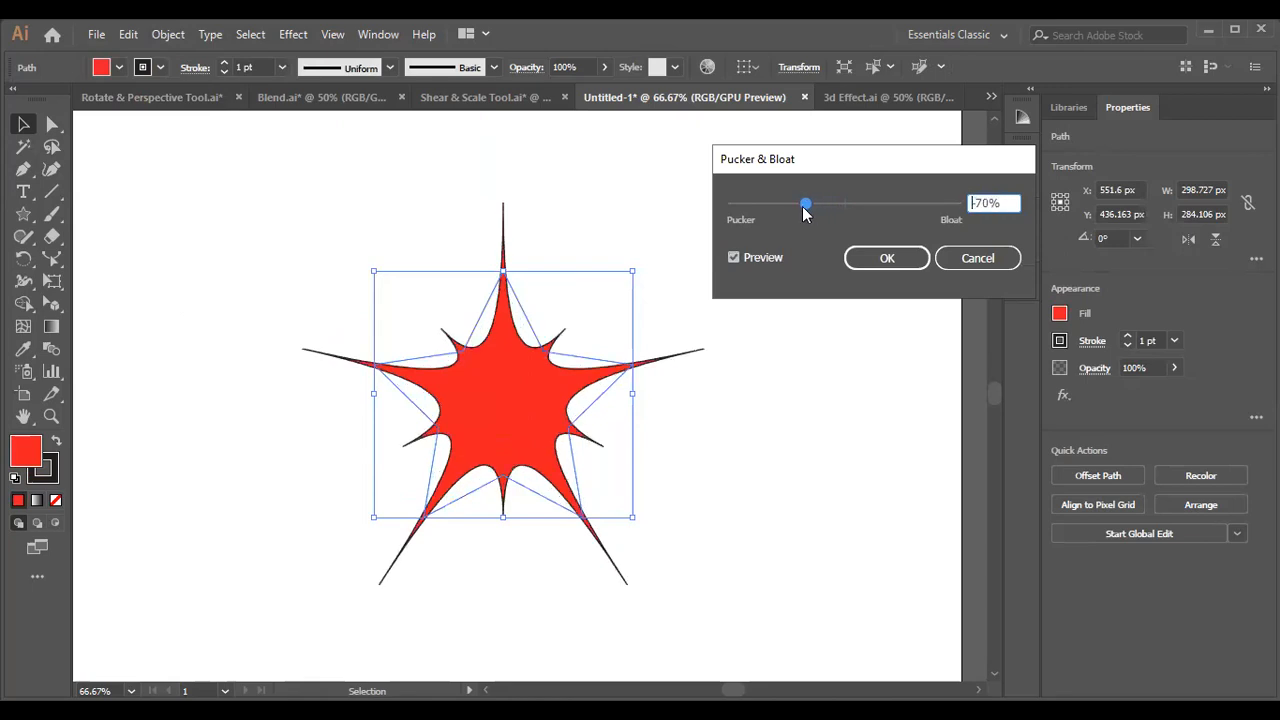
click(895, 264)
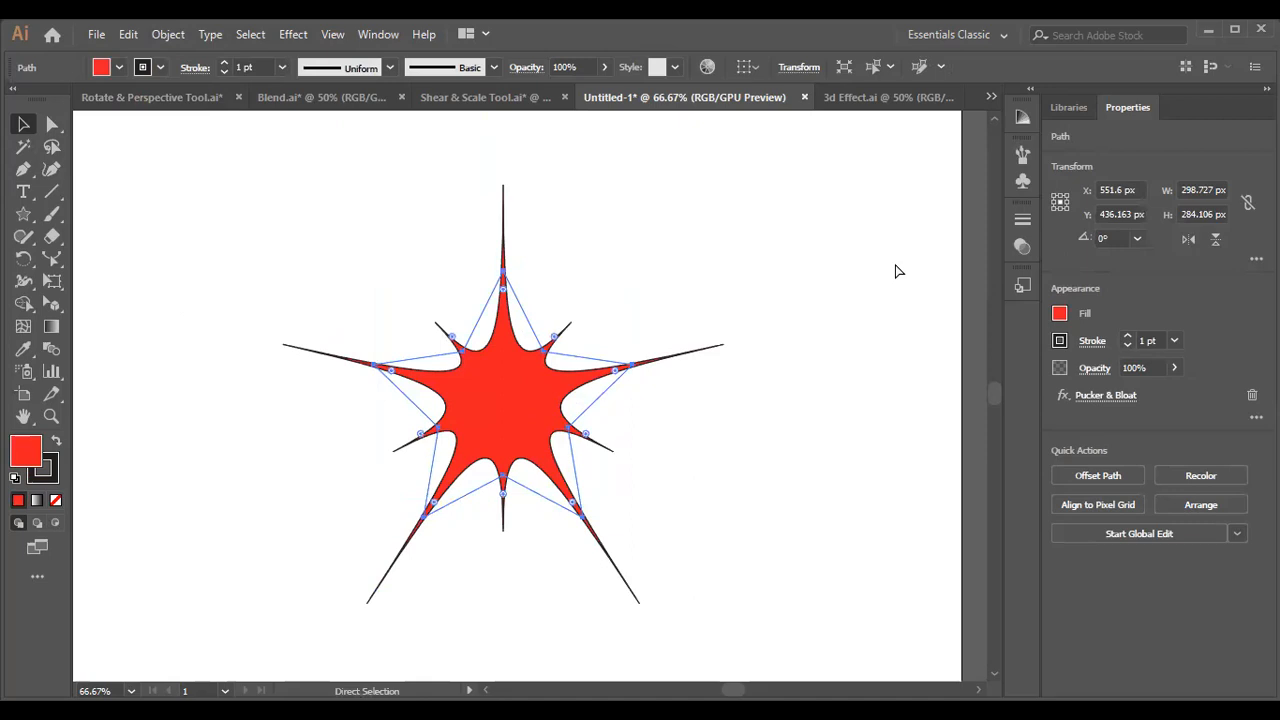
key(f)
key(f)
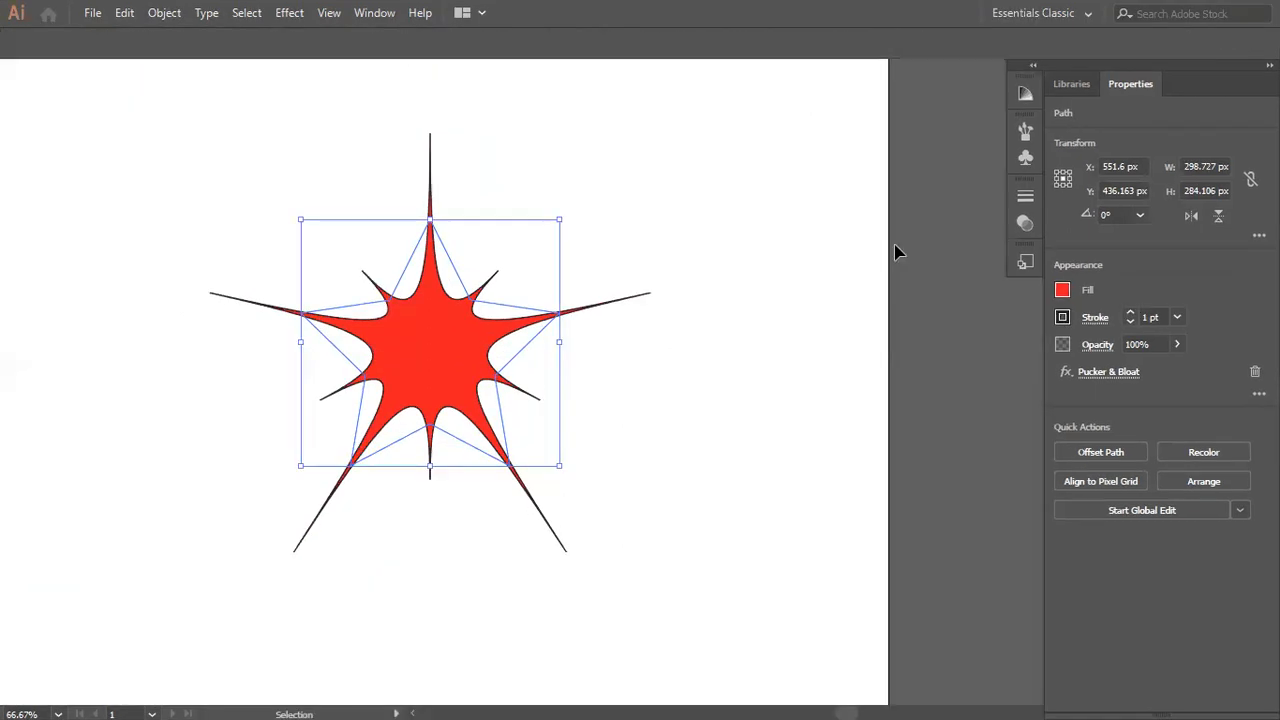
key(f)
key(a)
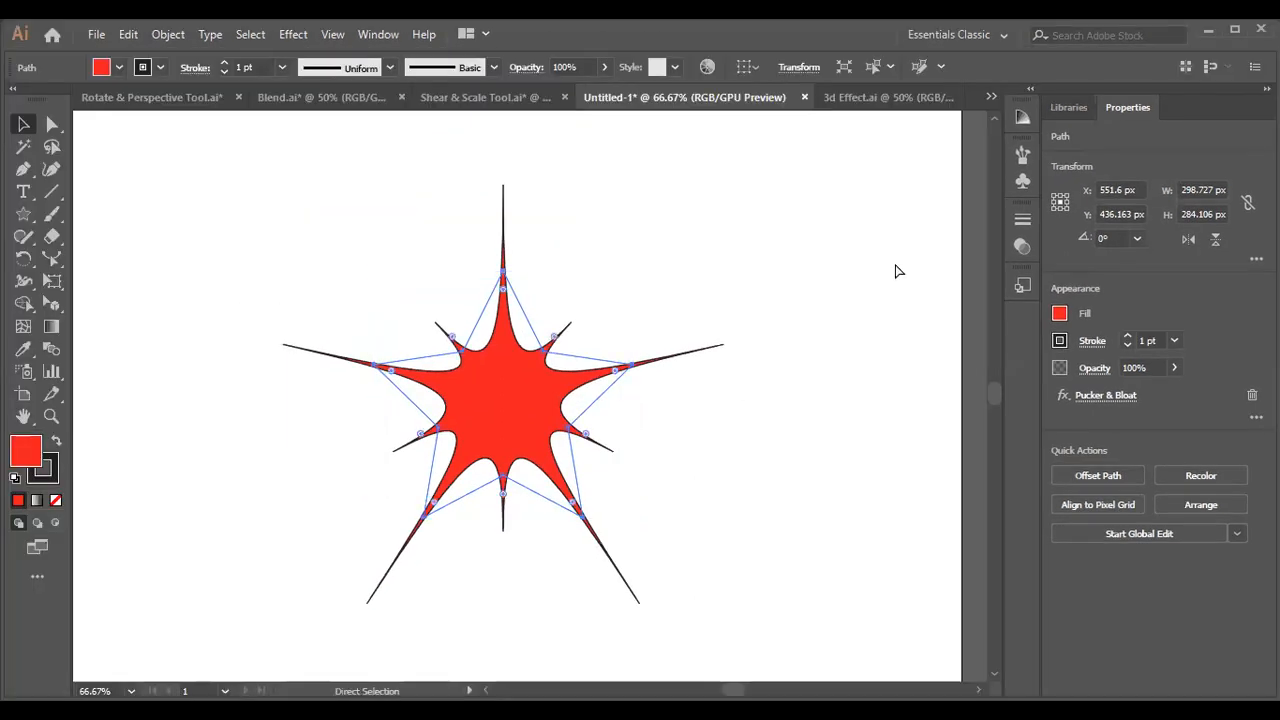
key(v)
key(f)
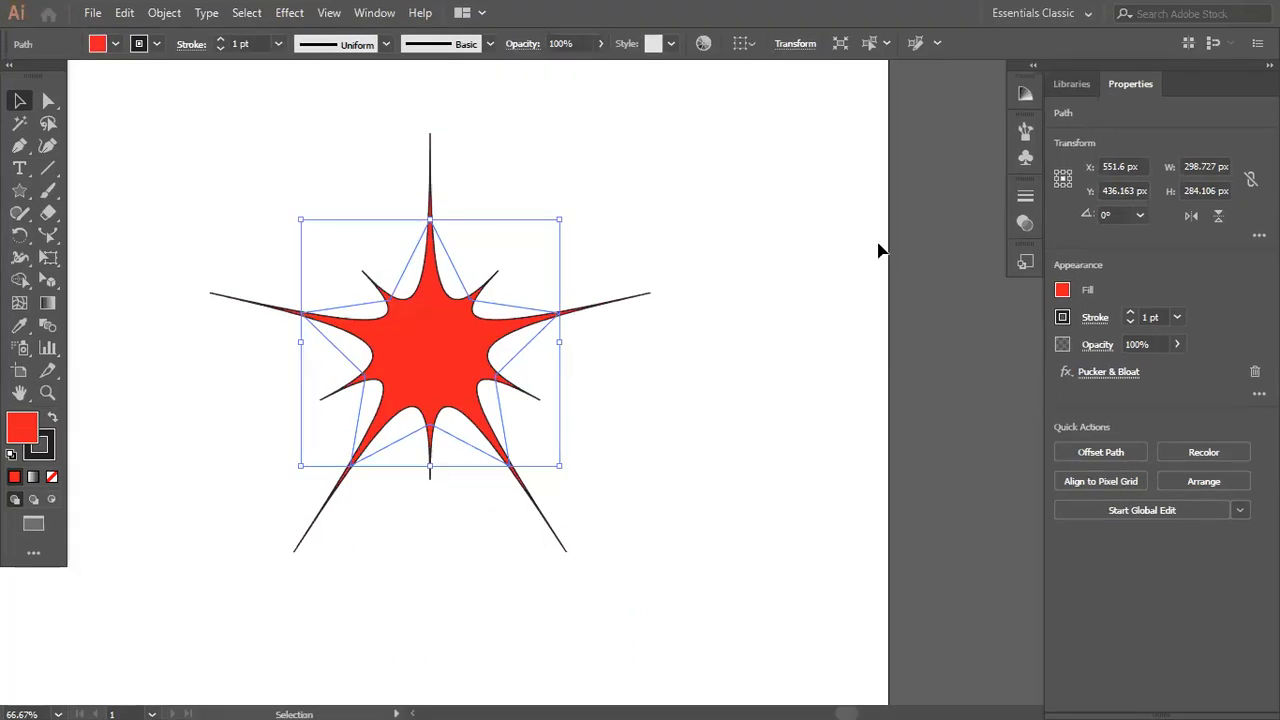
key(f)
key(a)
key(v)
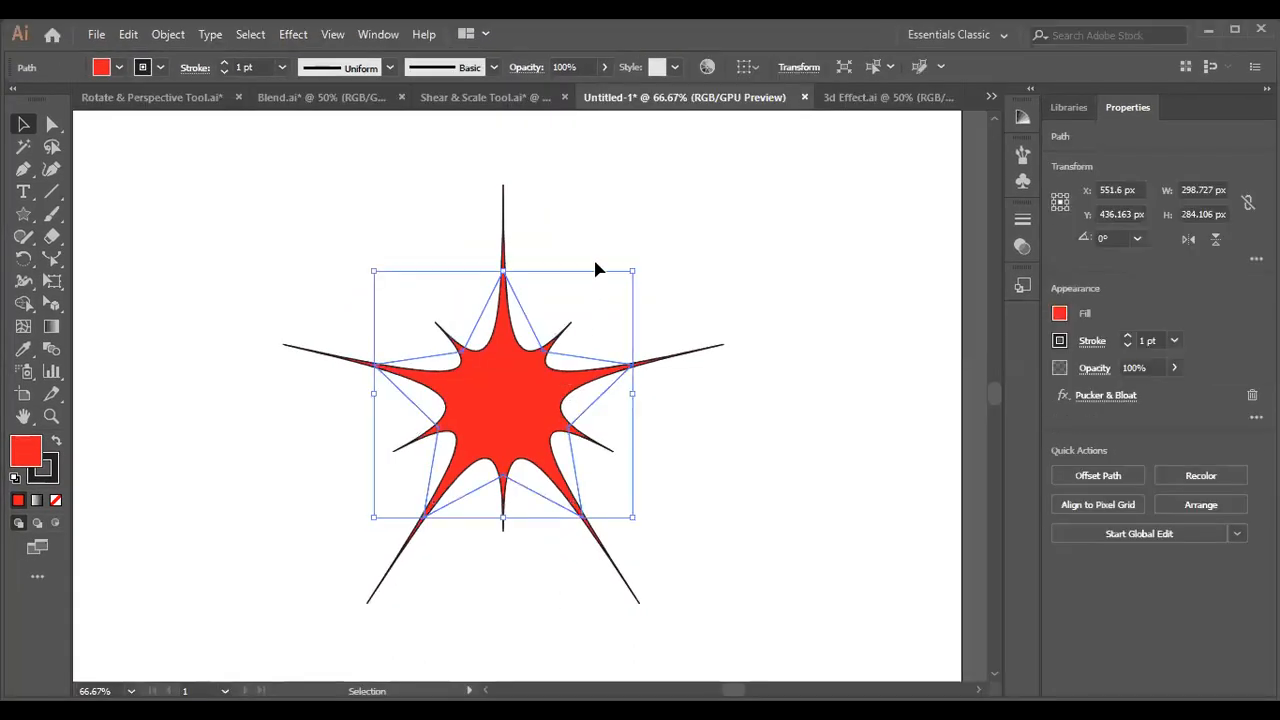
Make a small concentric copy of the puckered star at its centre.
drag(632, 270, 545, 384)
click(322, 240)
drag(322, 240, 634, 594)
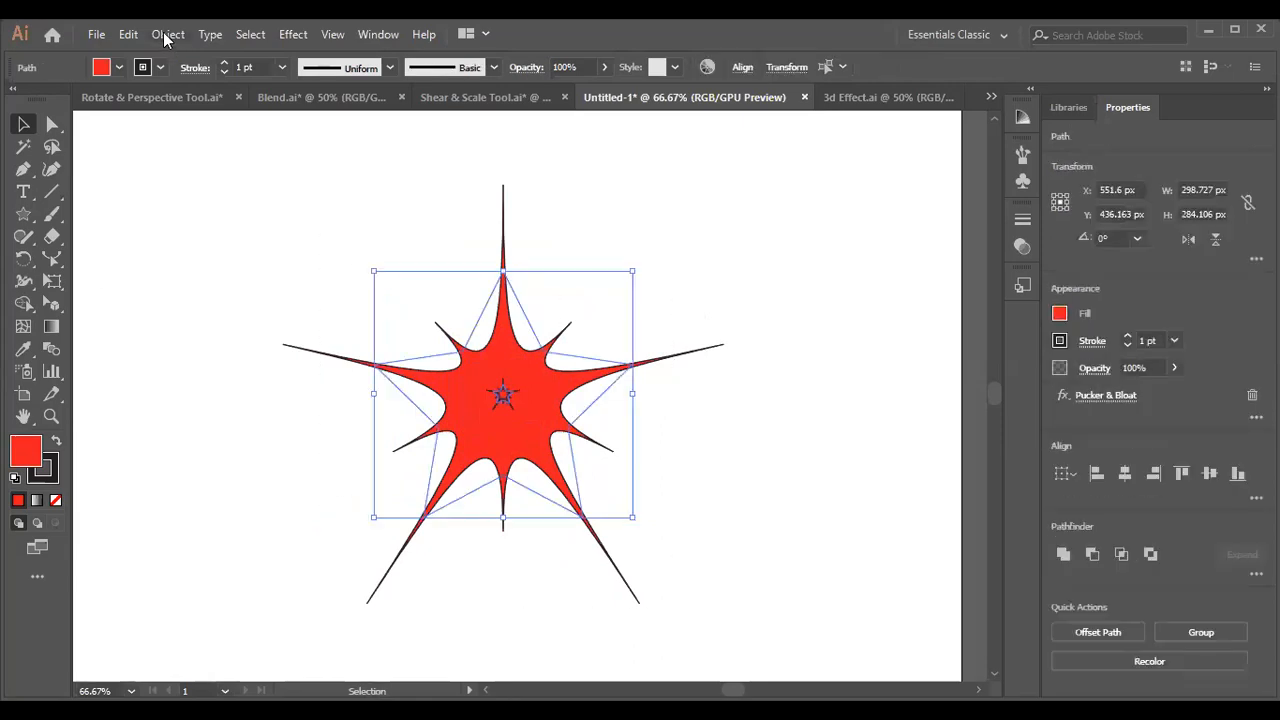
click(168, 35)
click(670, 266)
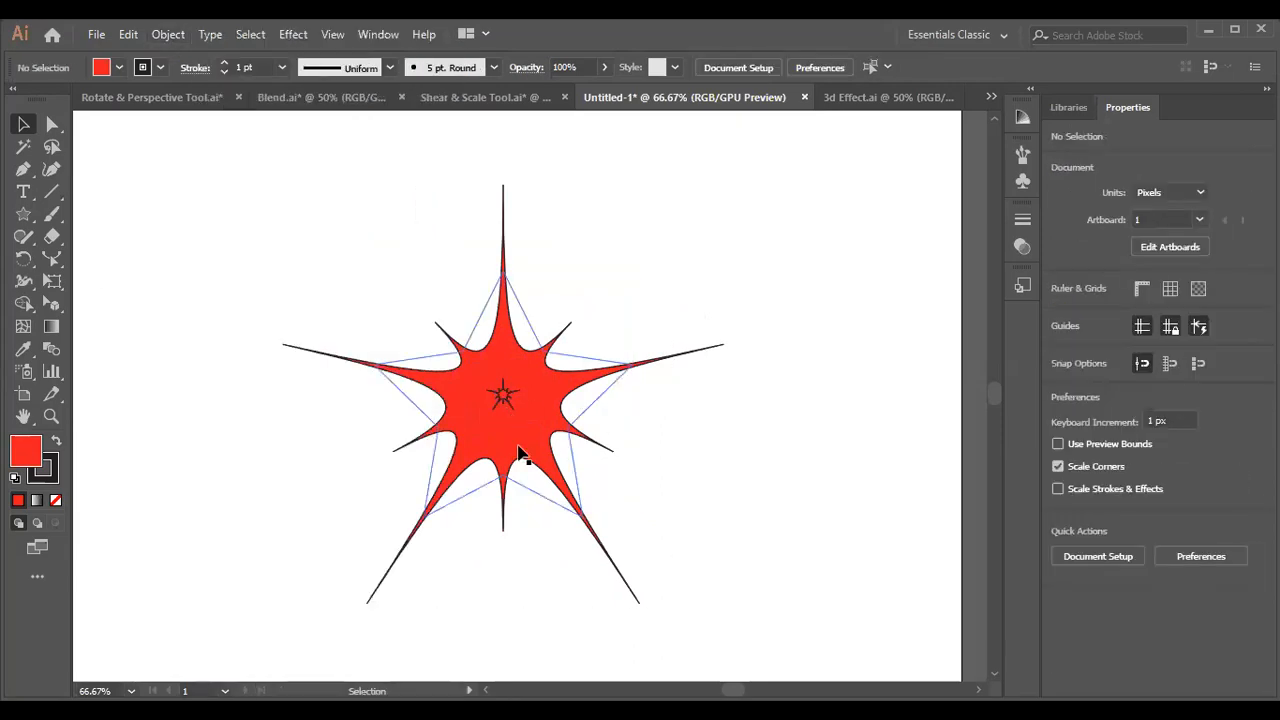
Select the large and small puckered stars together and make a blend between them.
click(537, 372)
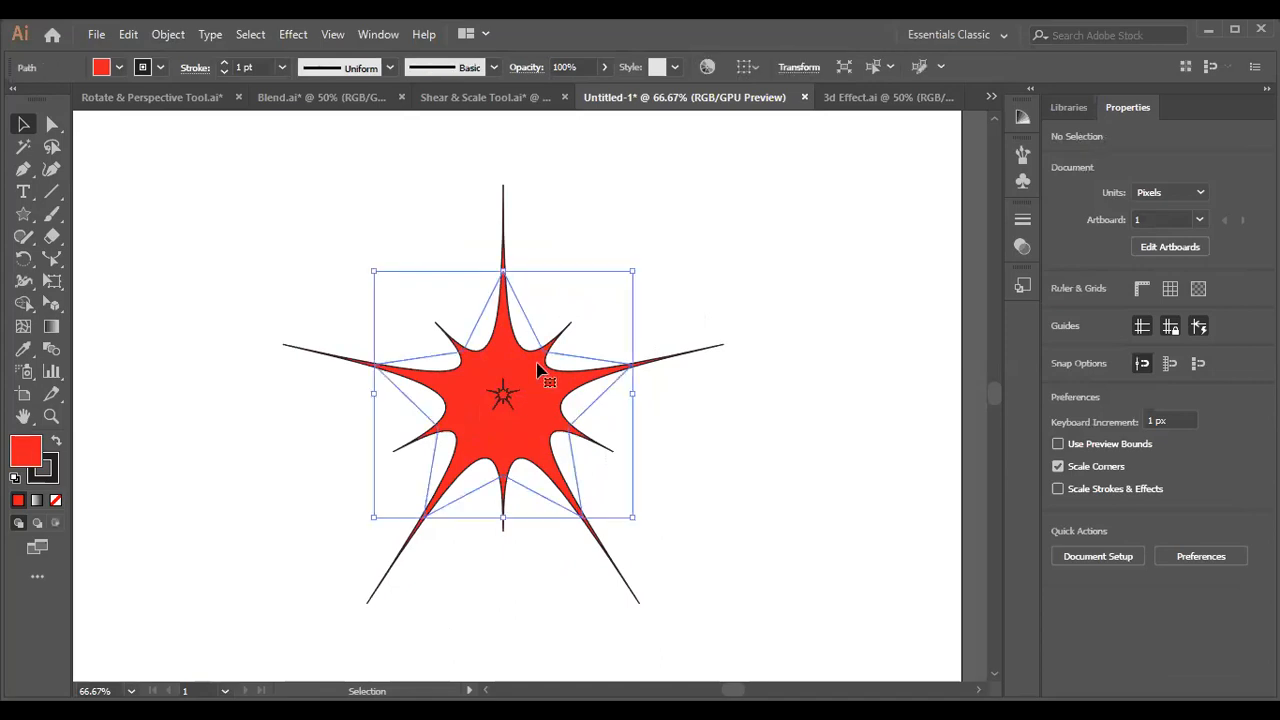
shift+click(505, 396)
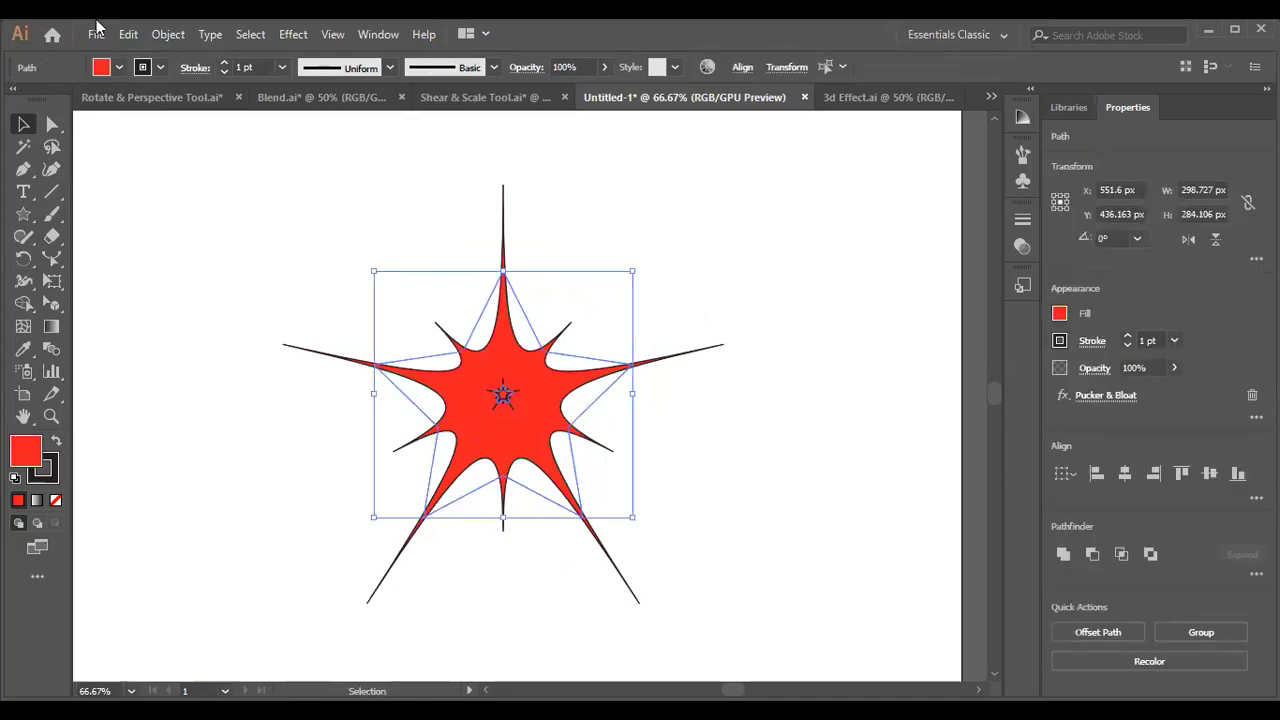
click(168, 36)
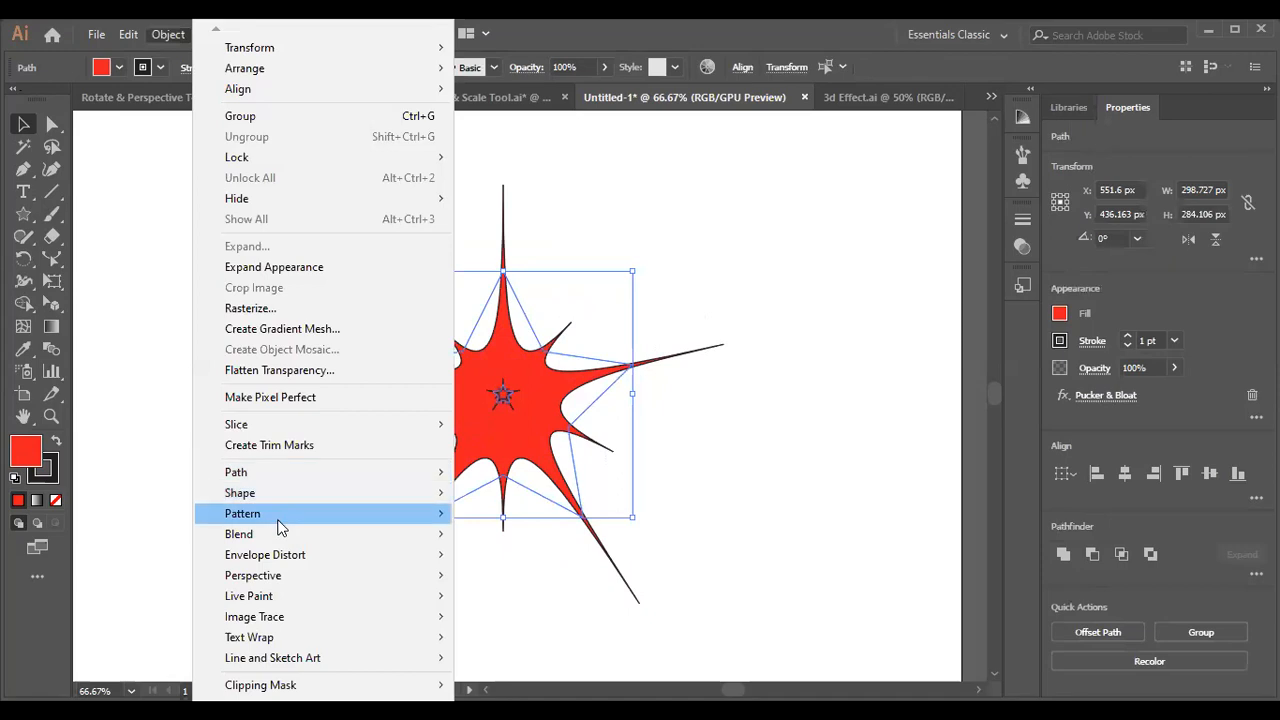
mouse_move(279, 535)
click(551, 534)
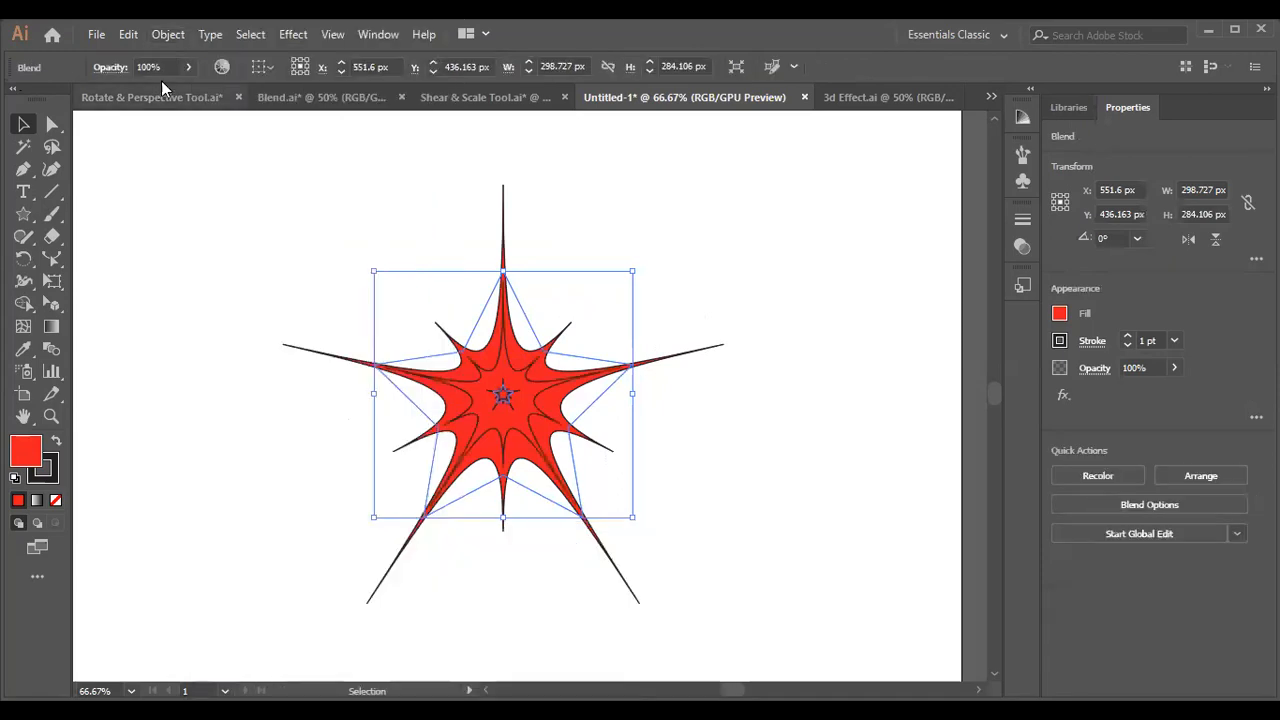
Set the star blend's spacing to Specified Steps and apply enough steps to give dense concentric lines.
click(168, 34)
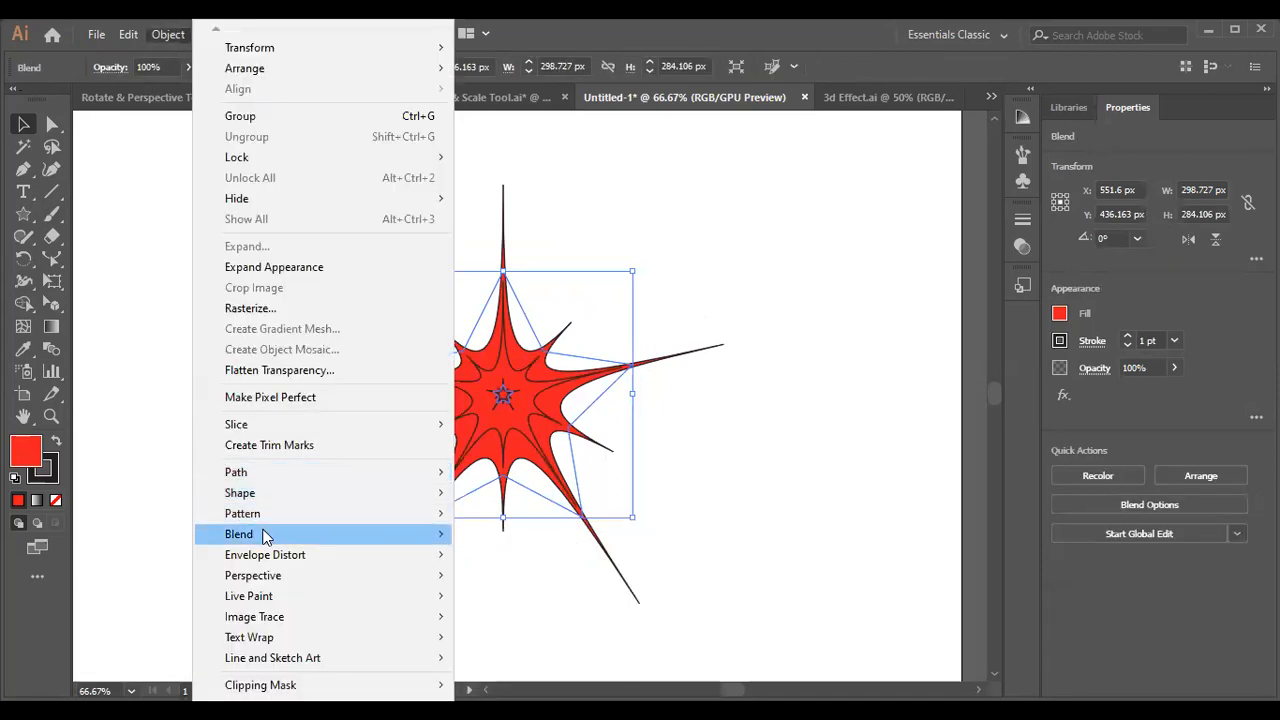
mouse_move(279, 534)
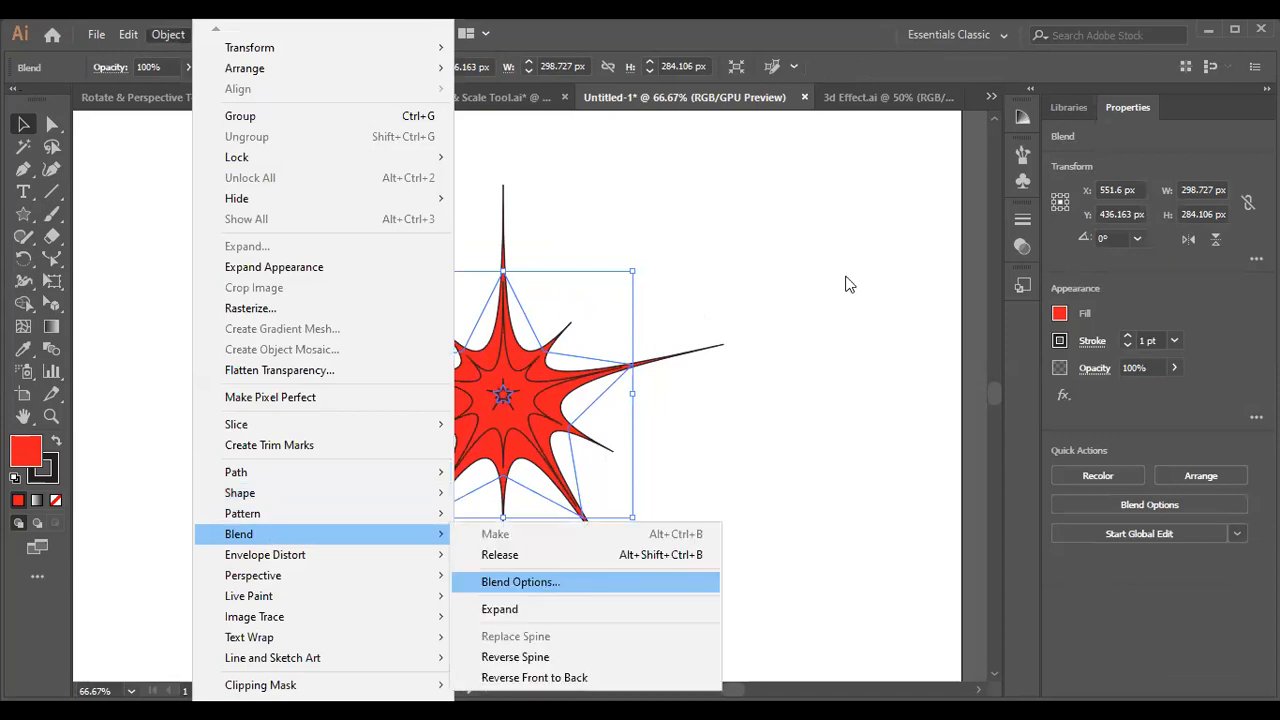
key(Return)
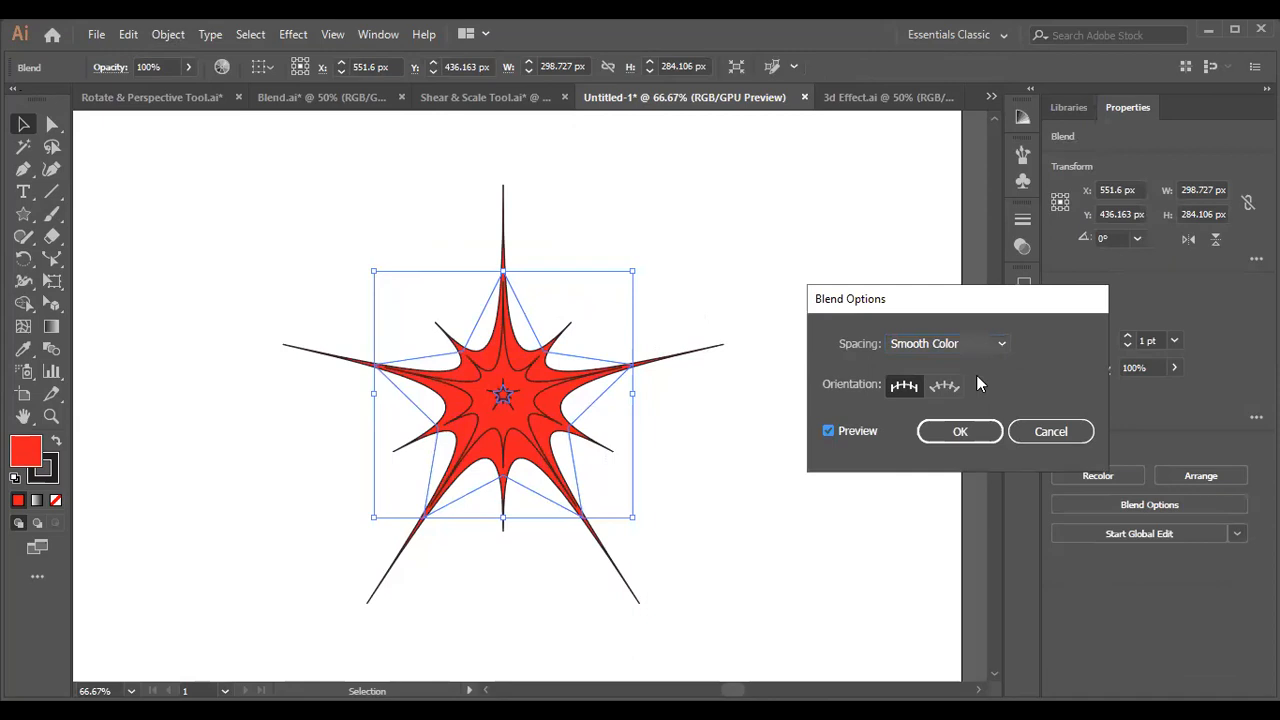
key(Down)
text(0)
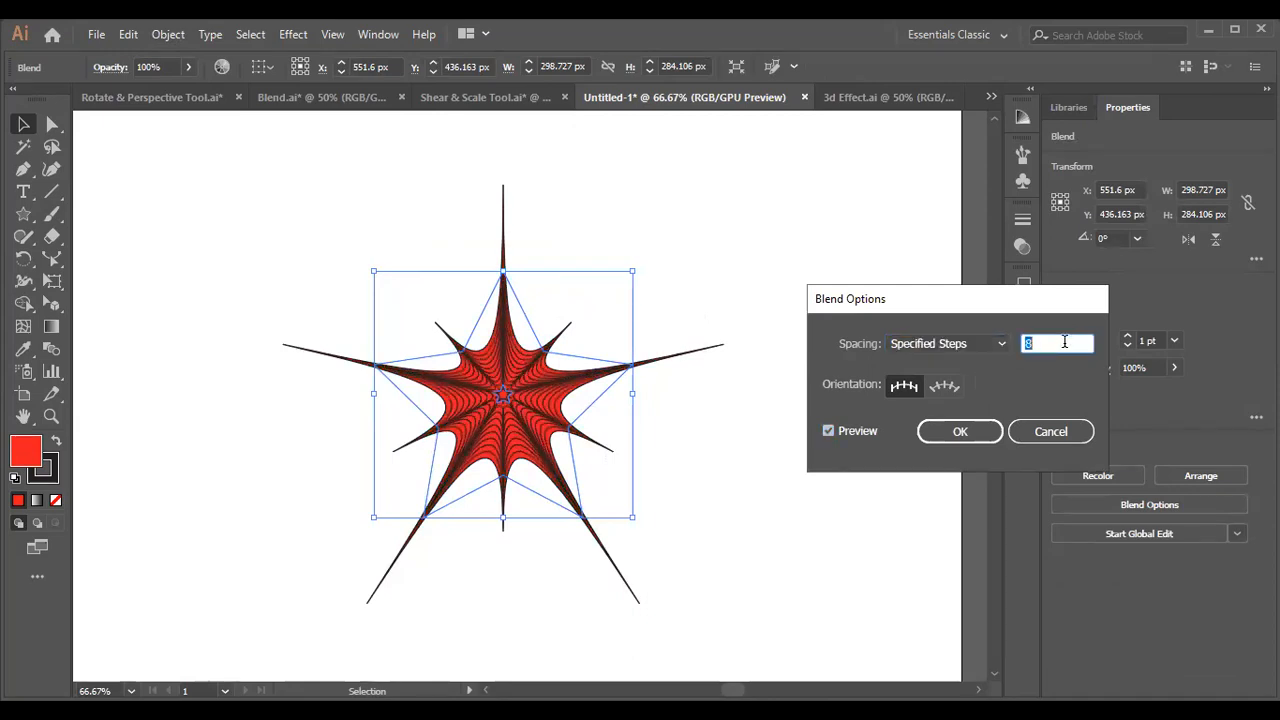
click(960, 431)
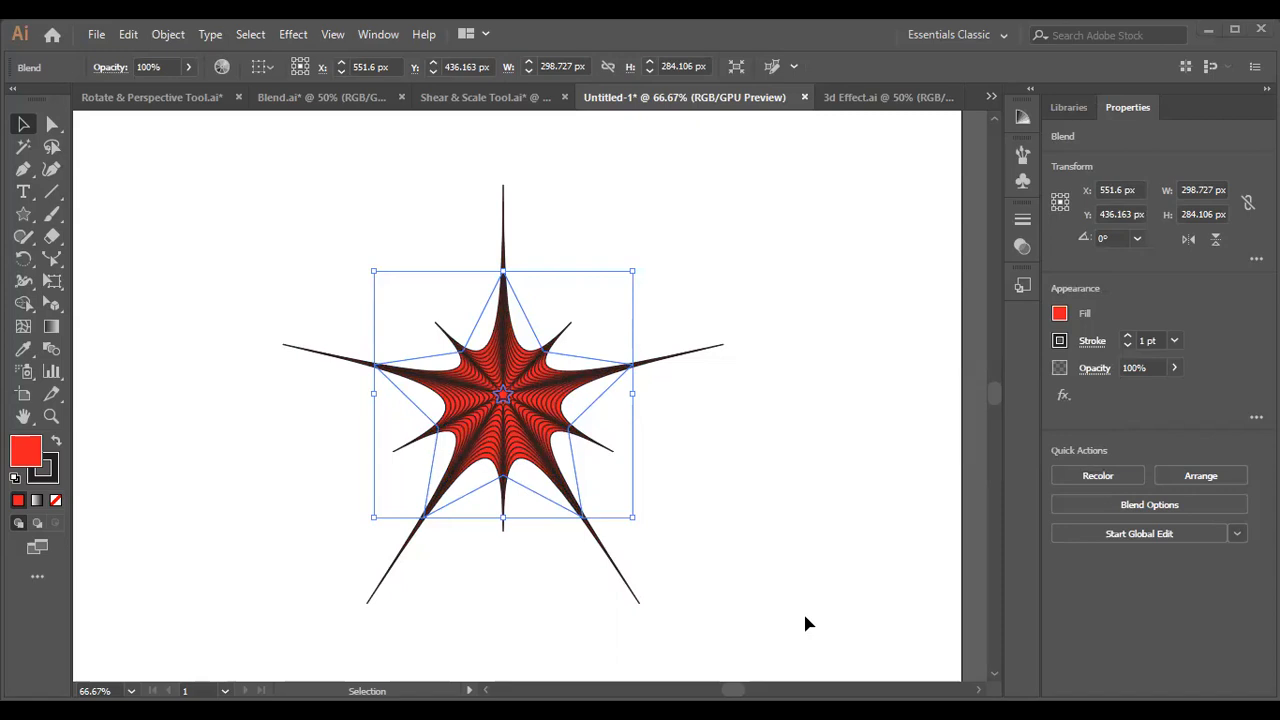
Examine the blended star deselected and selected, and inspect its appearance attributes.
click(672, 238)
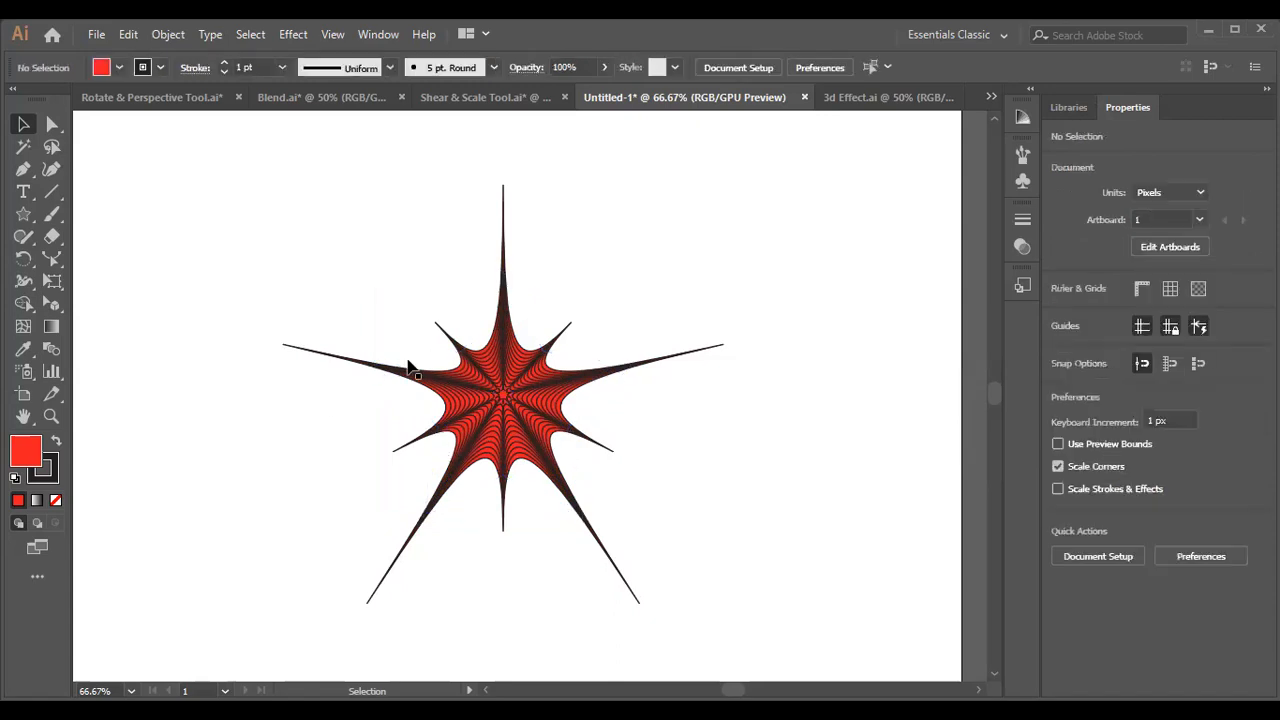
click(490, 450)
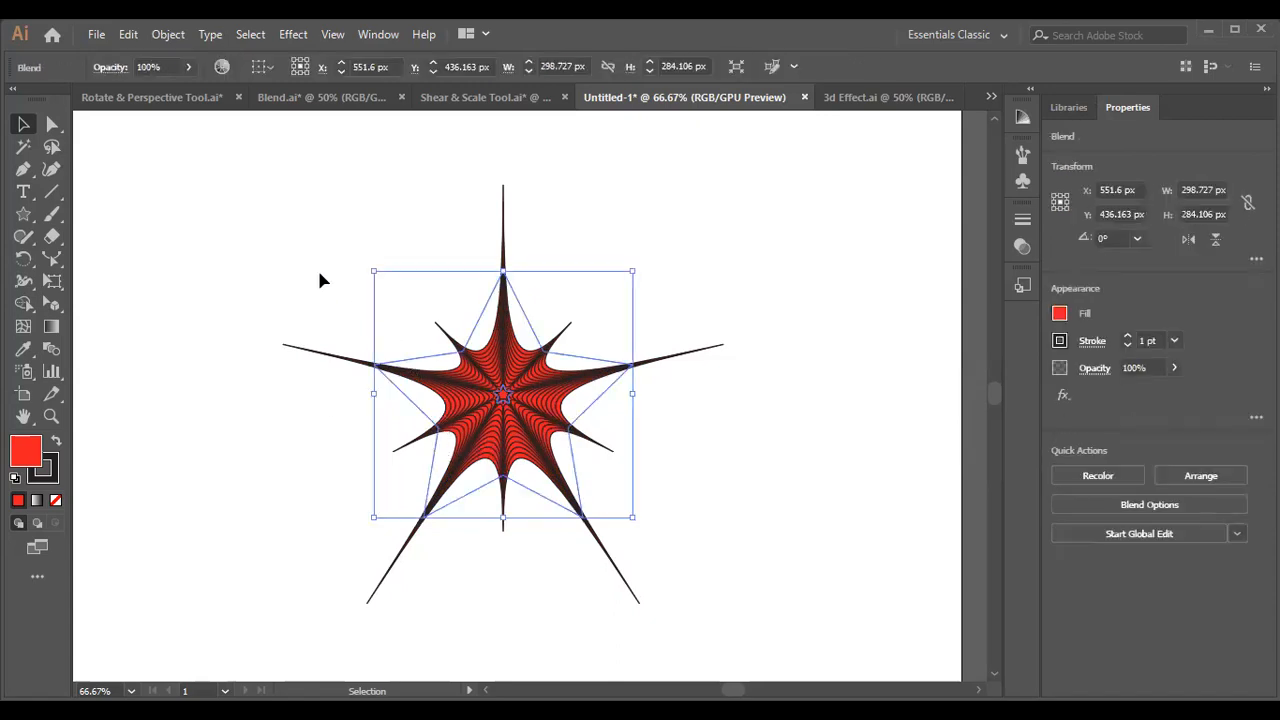
click(375, 152)
click(505, 328)
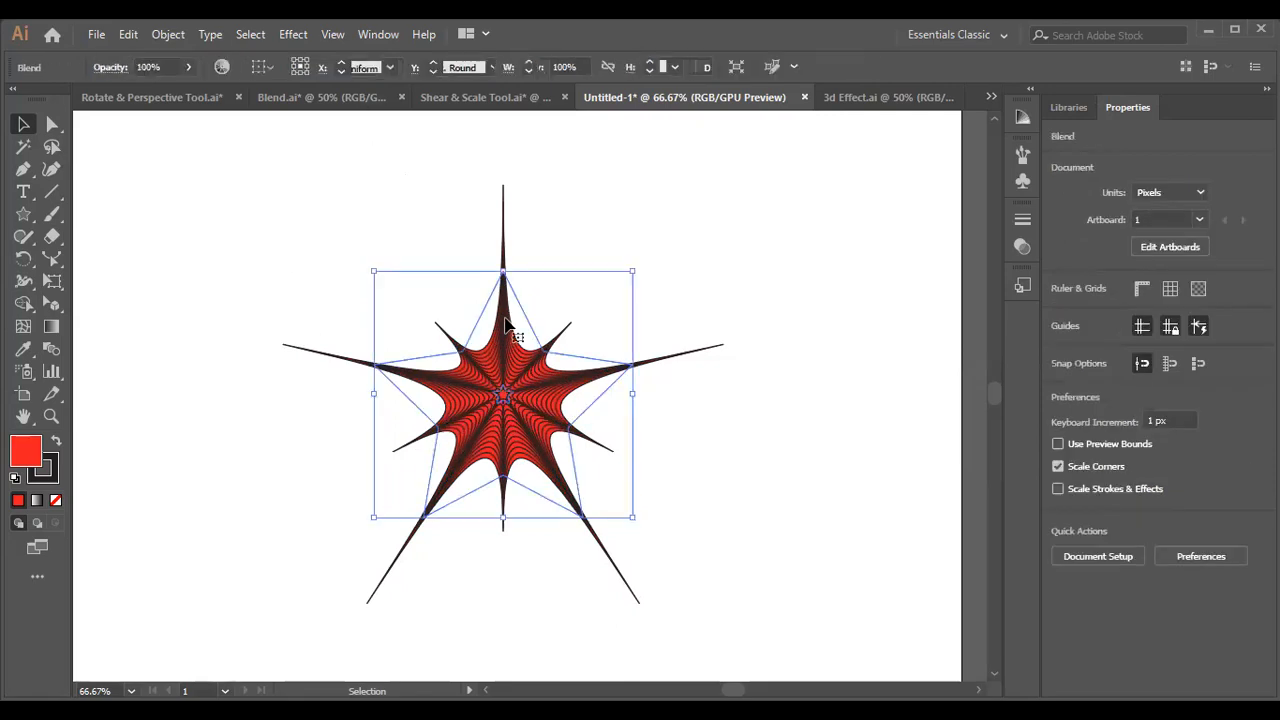
click(370, 34)
click(503, 258)
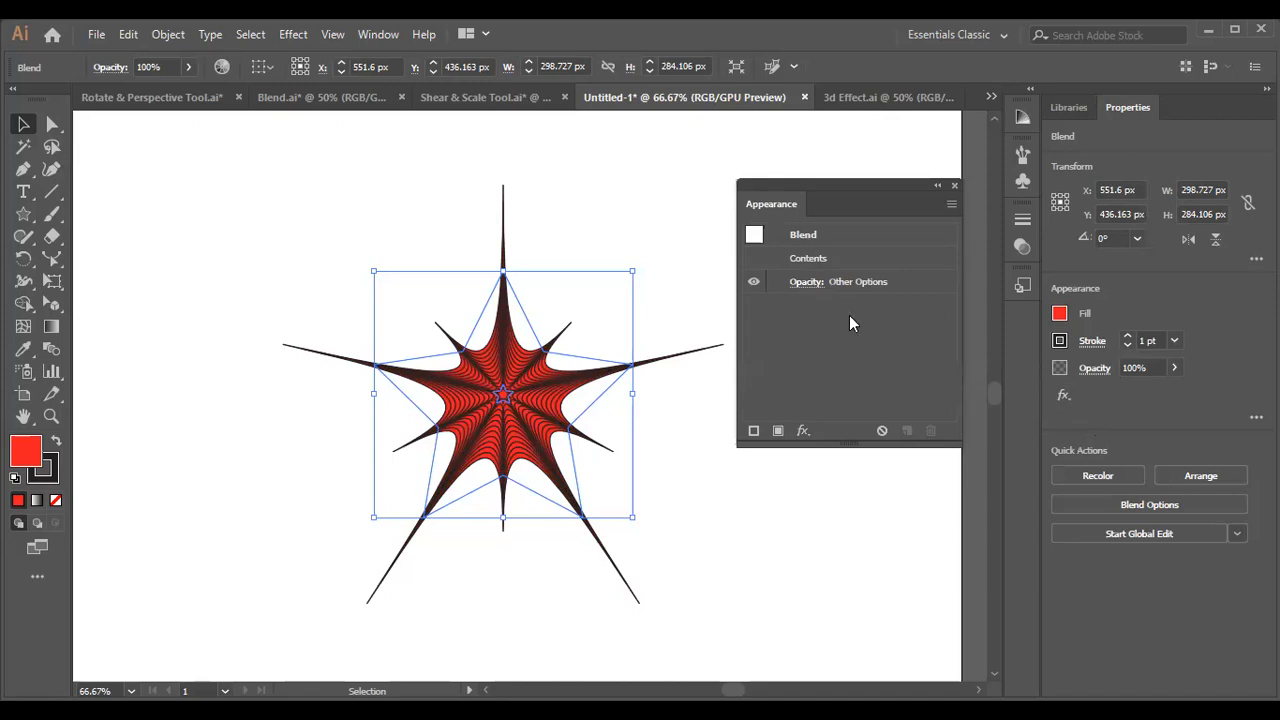
click(954, 186)
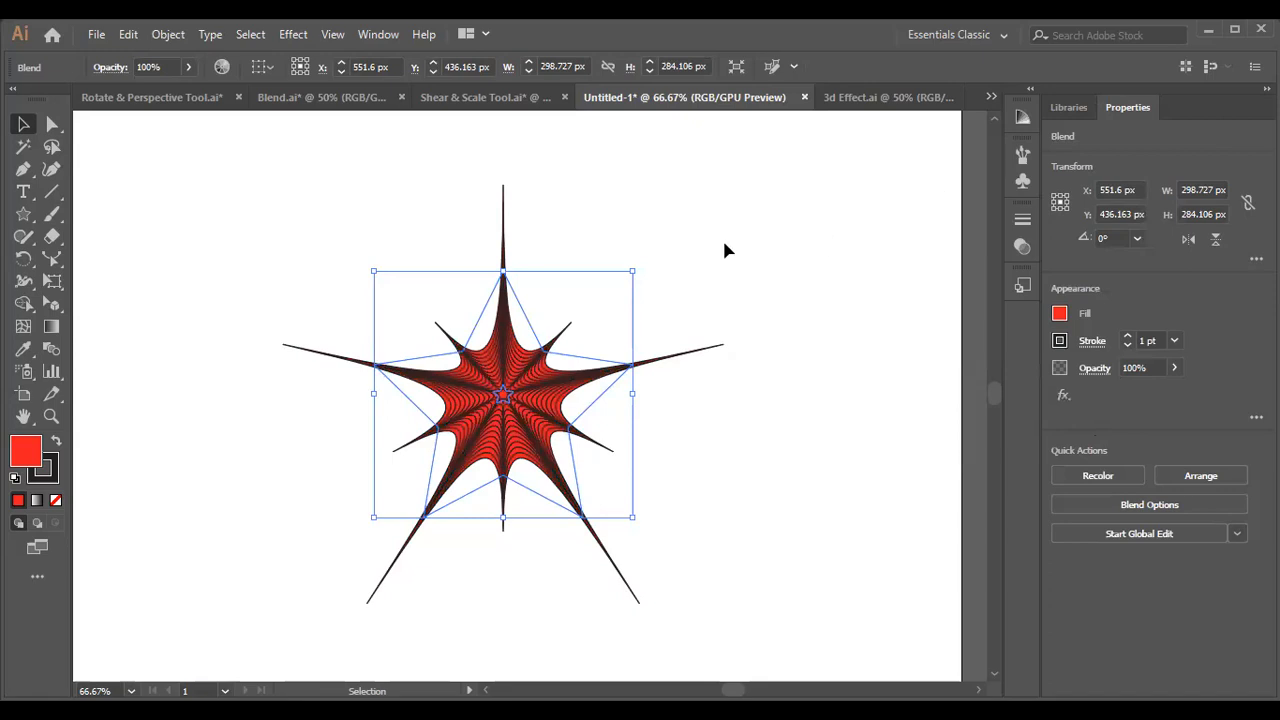
Delete the blended star to clear the artboard.
click(704, 207)
key(ctrl+a)
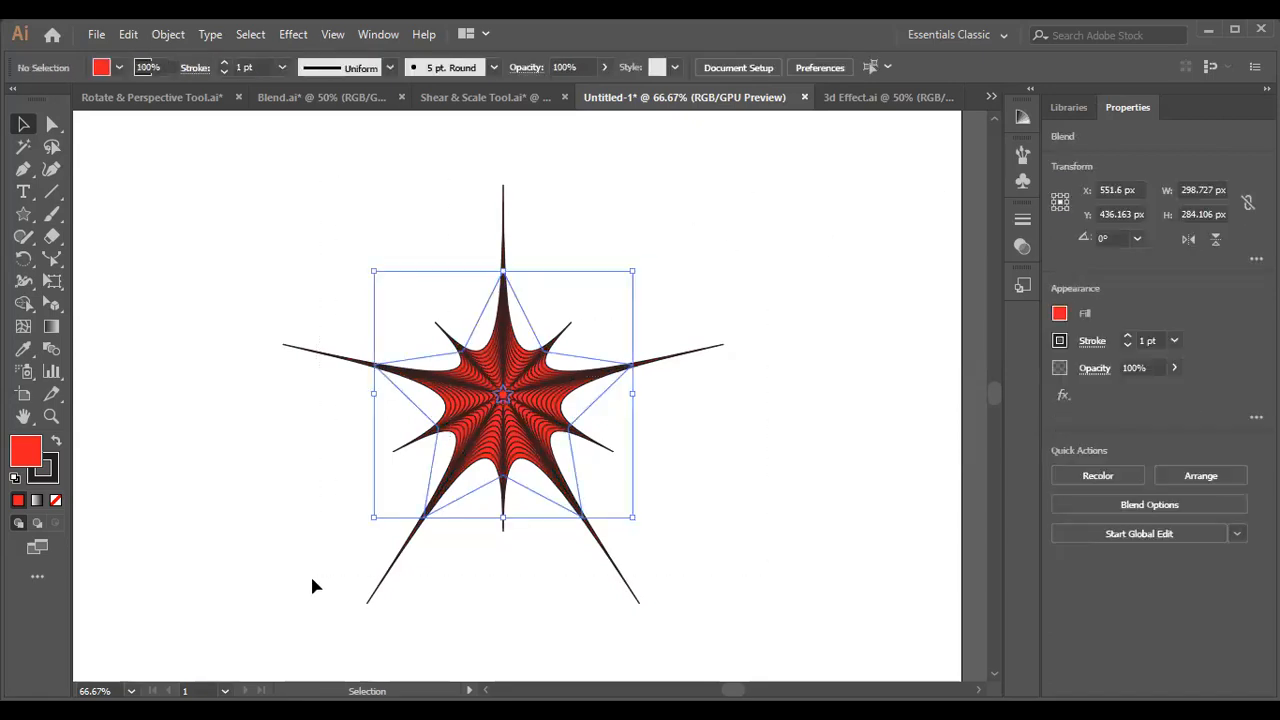
key(Delete)
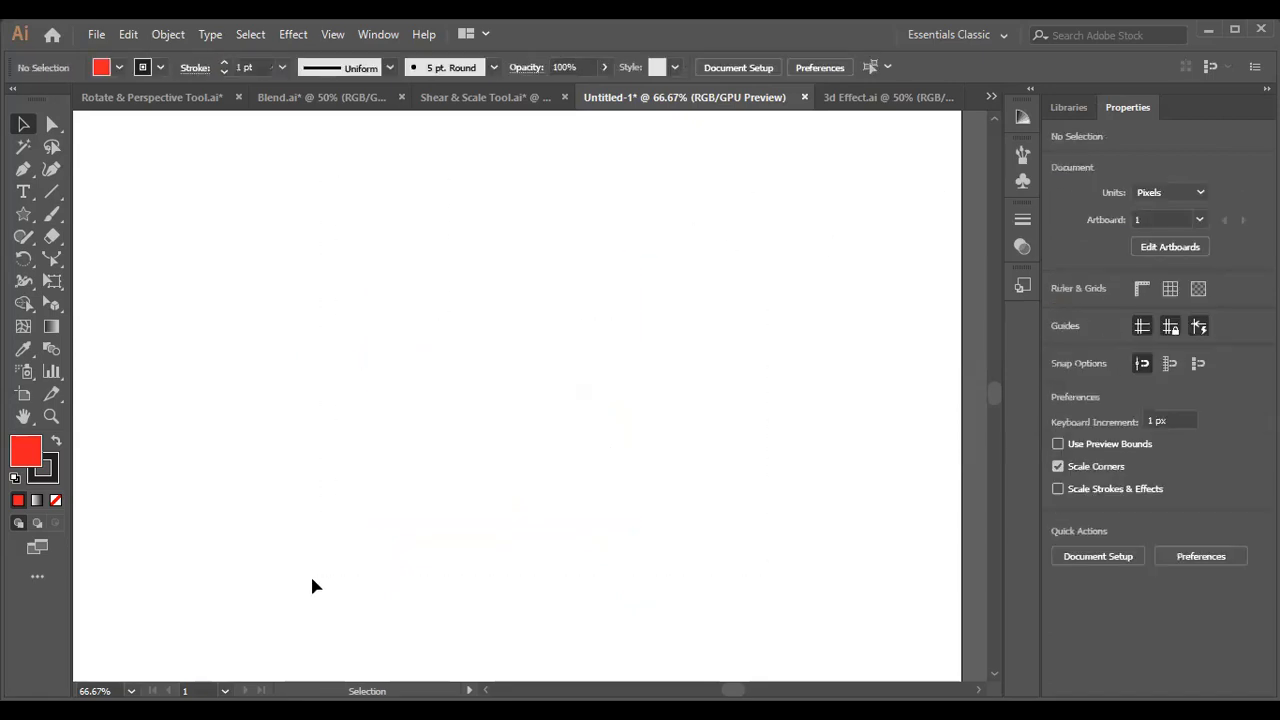
Draw a slightly tilted red five-pointed star about 201 px wide and move it about 215 px straight down.
click(23, 213)
drag(333, 243, 398, 307)
key(v)
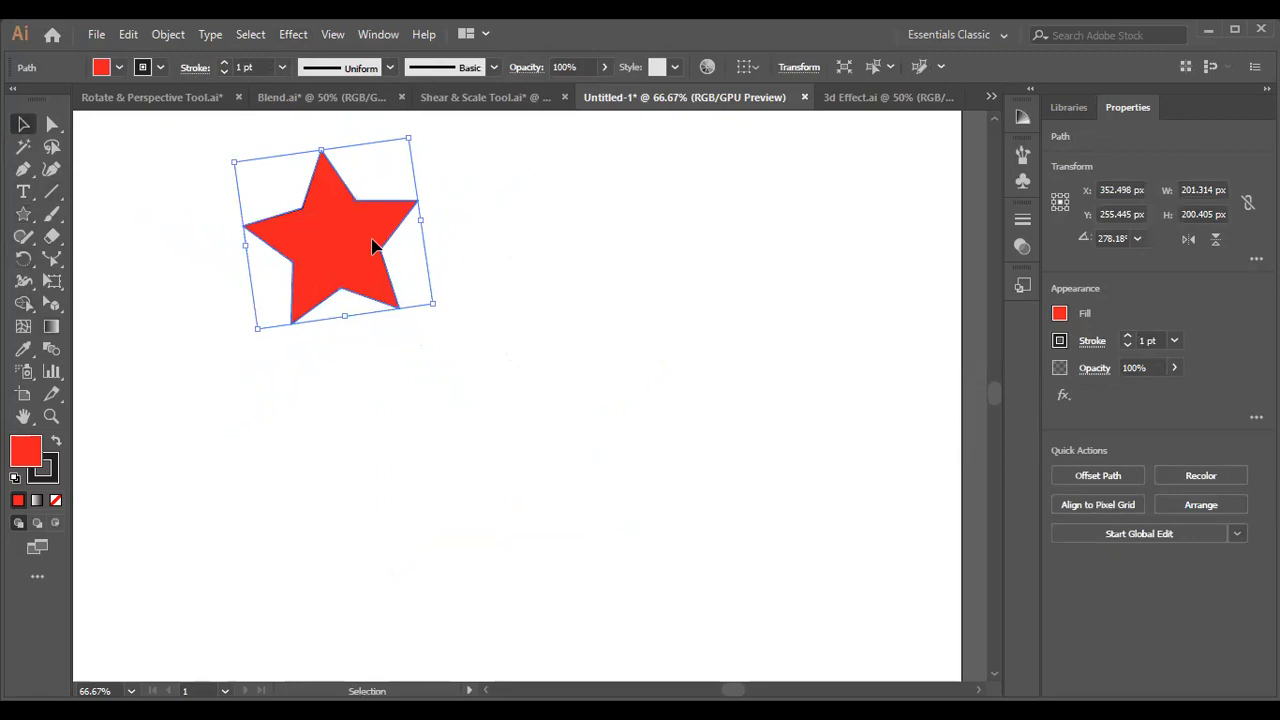
drag(371, 243, 371, 430)
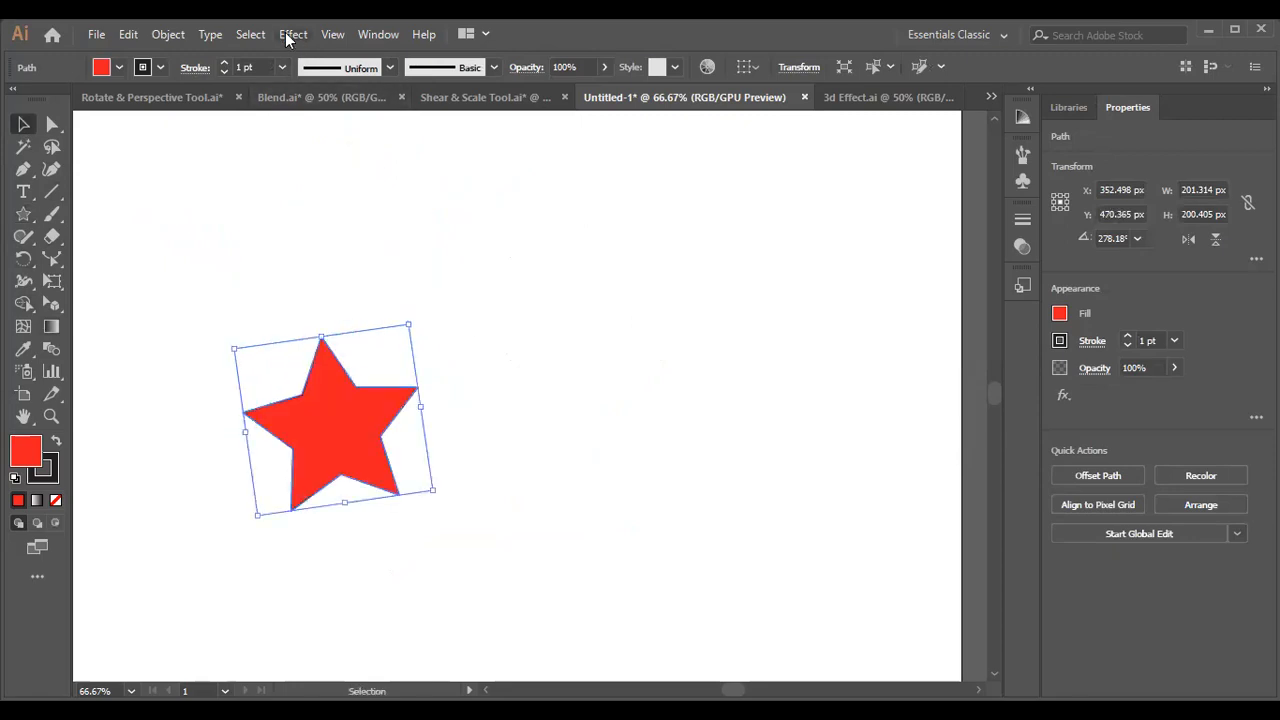
Try a Roughen effect on the star with preview on, relative size 5%, detail 59/in and corner points.
click(288, 35)
mouse_move(386, 189)
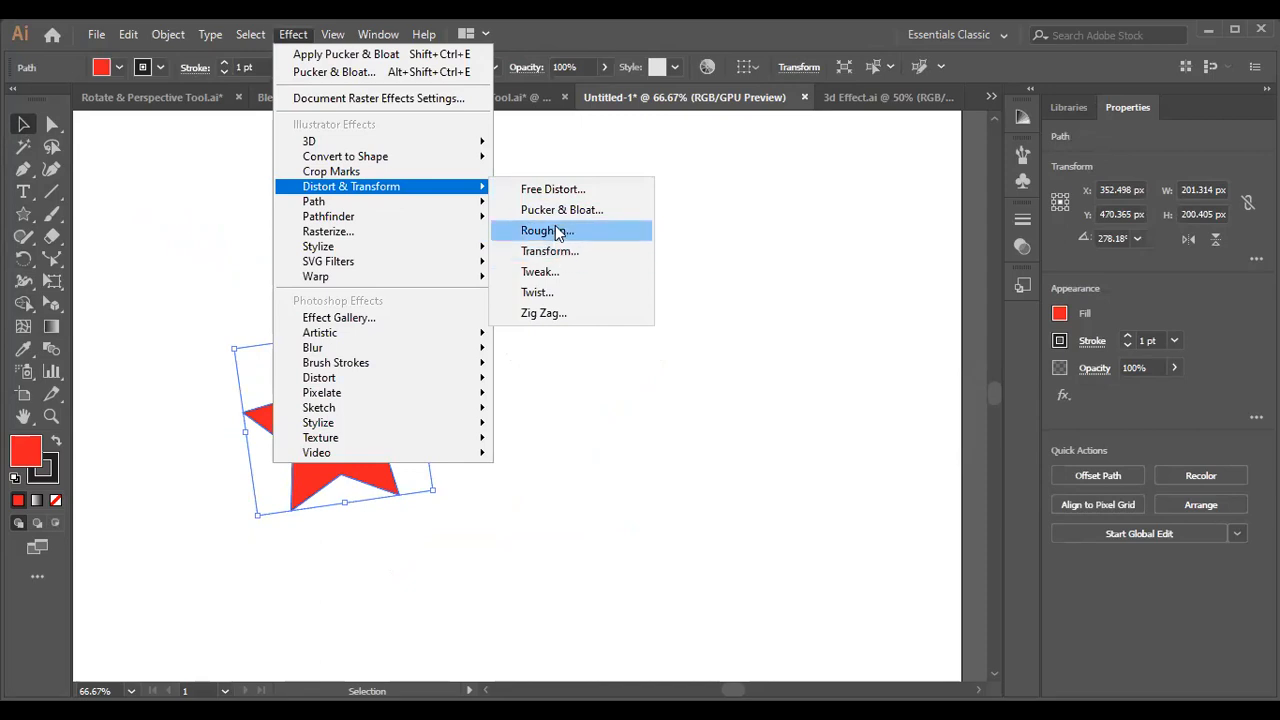
click(555, 231)
click(617, 355)
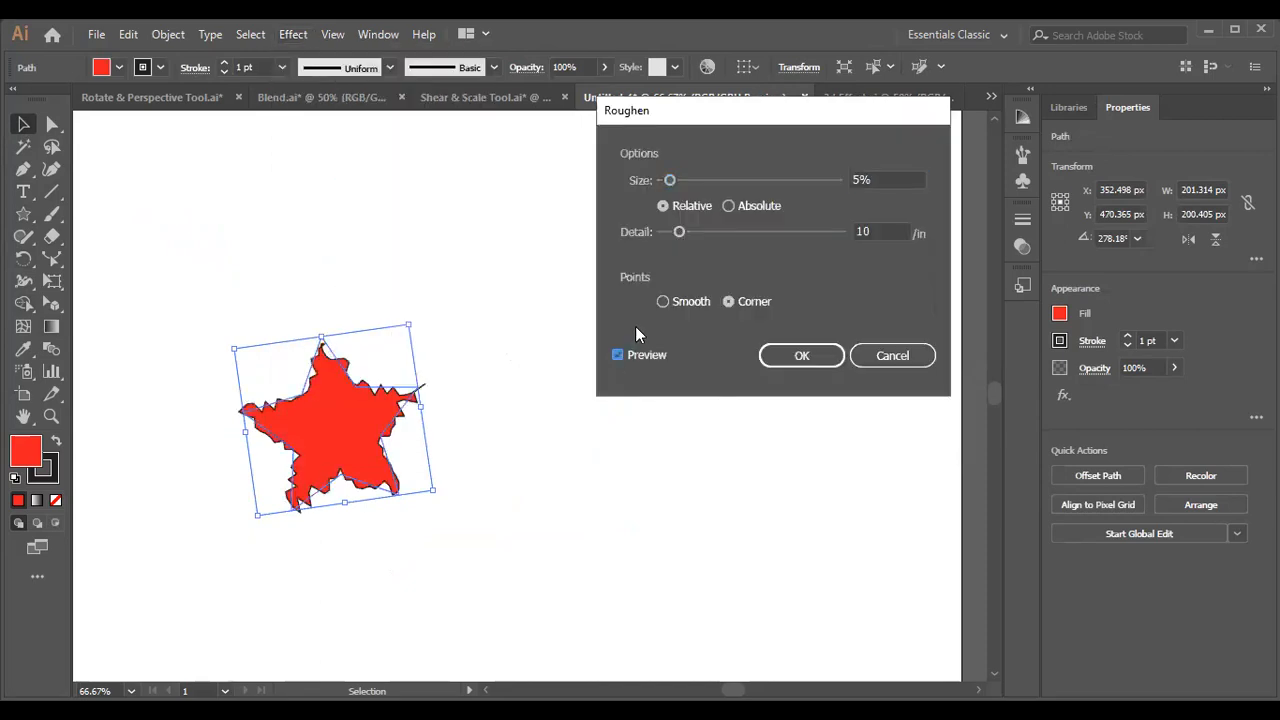
mouse_move(669, 178)
mouse_down()
mouse_move(720, 176)
mouse_move(671, 183)
mouse_up()
drag(680, 233, 767, 235)
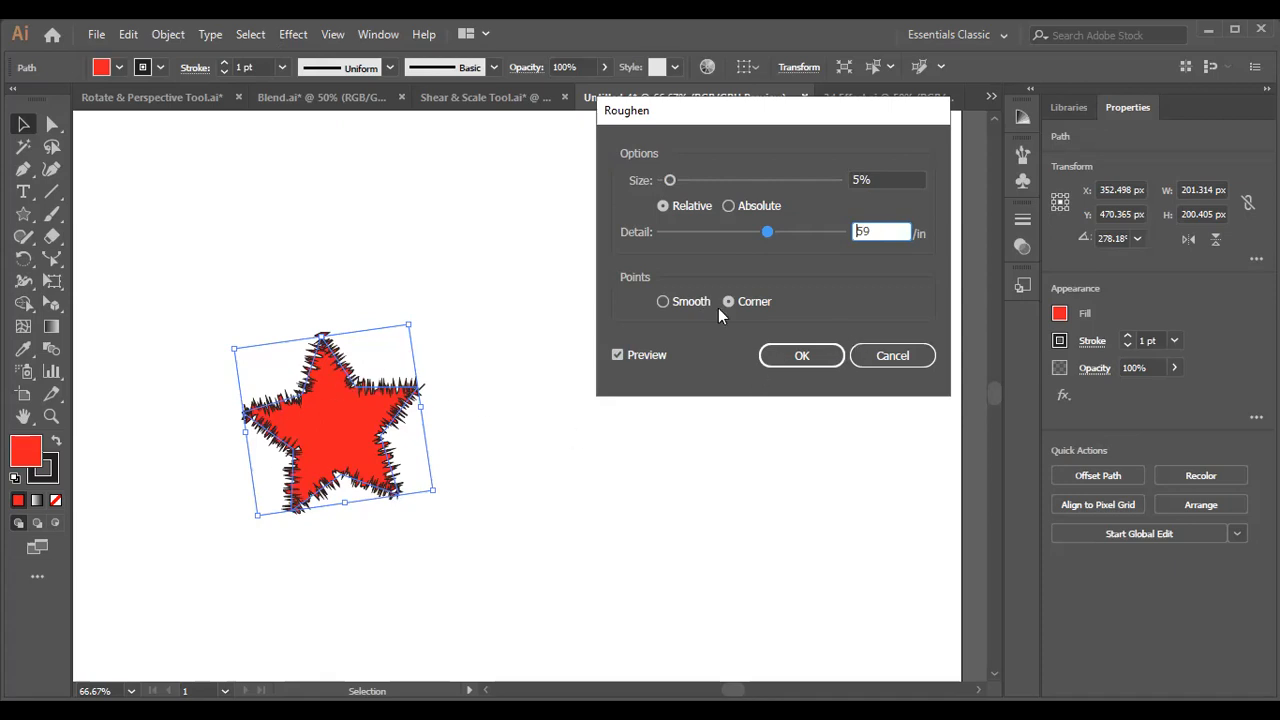
click(663, 302)
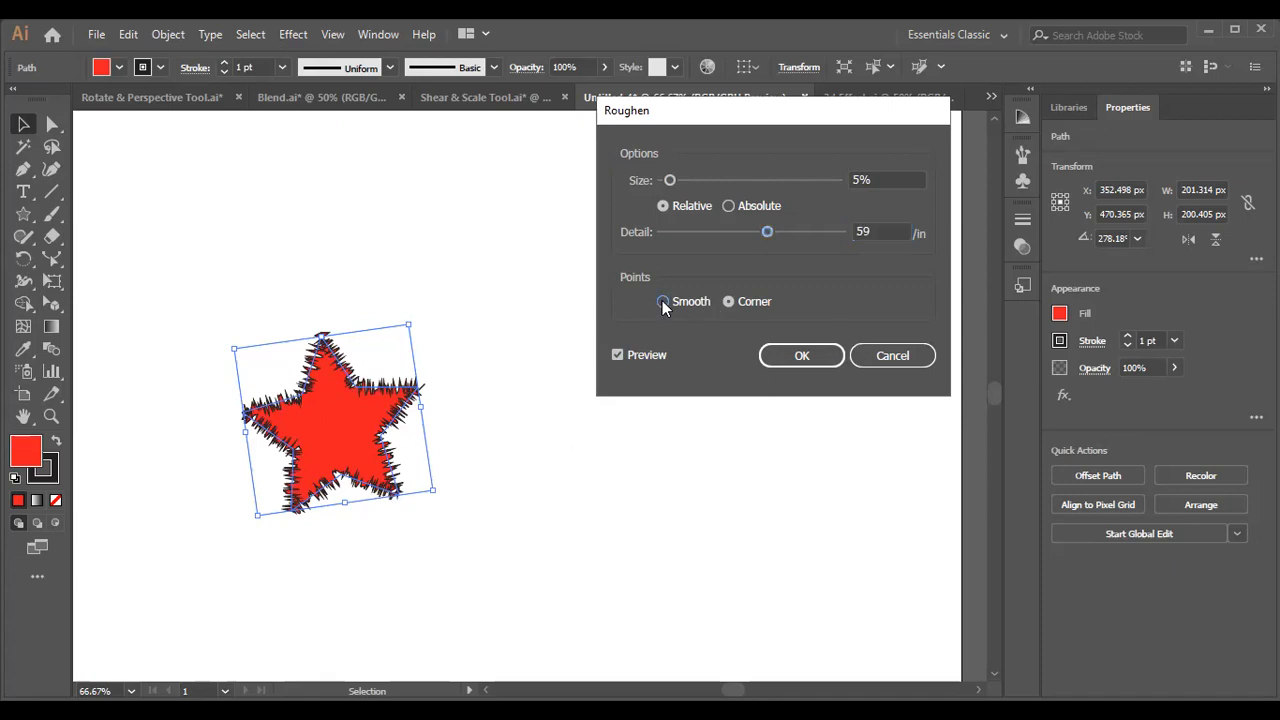
click(729, 304)
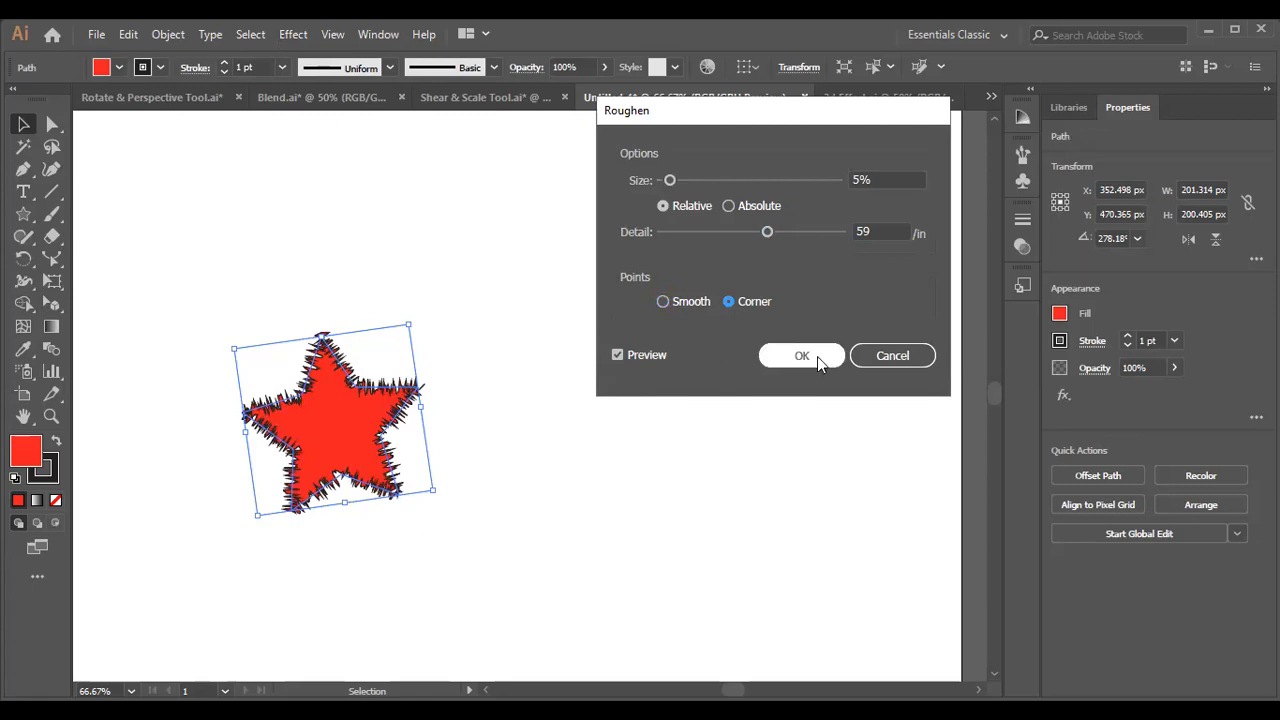
click(900, 358)
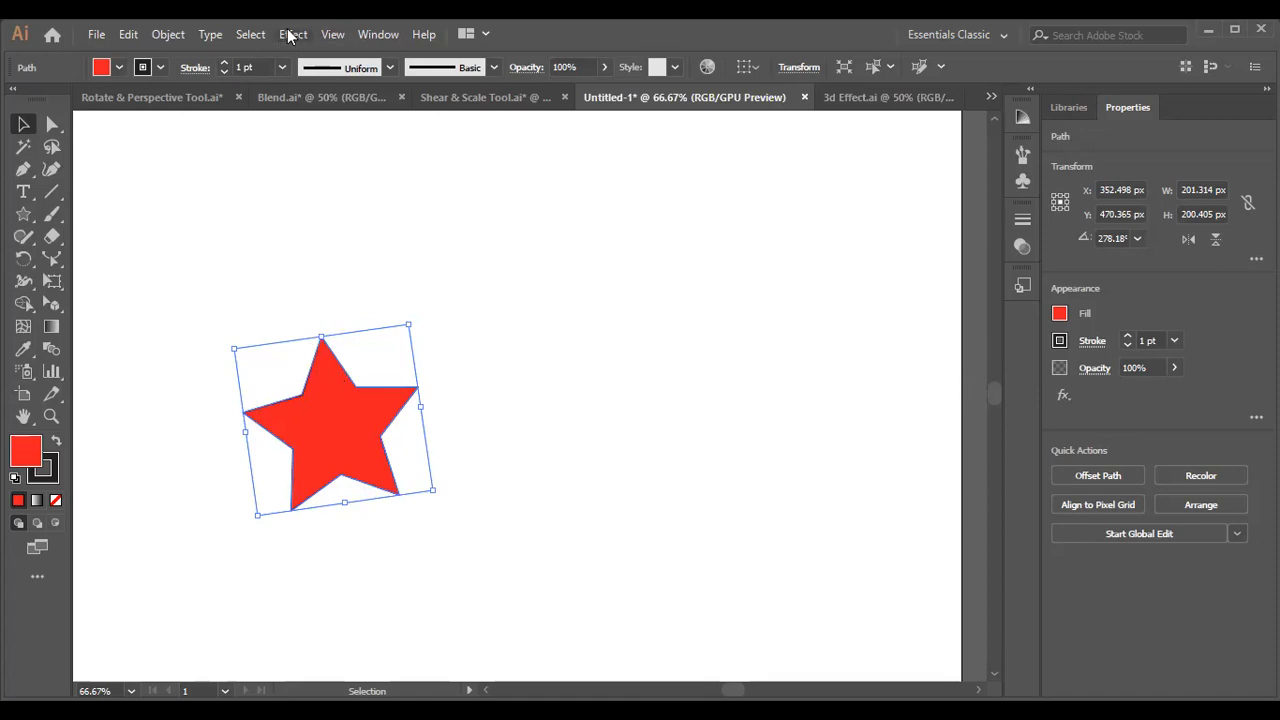
Start a previewed Transform effect on the star, scaling 97% horizontally and 95% vertically and moving it 7 px and -3 px.
click(291, 35)
mouse_move(395, 190)
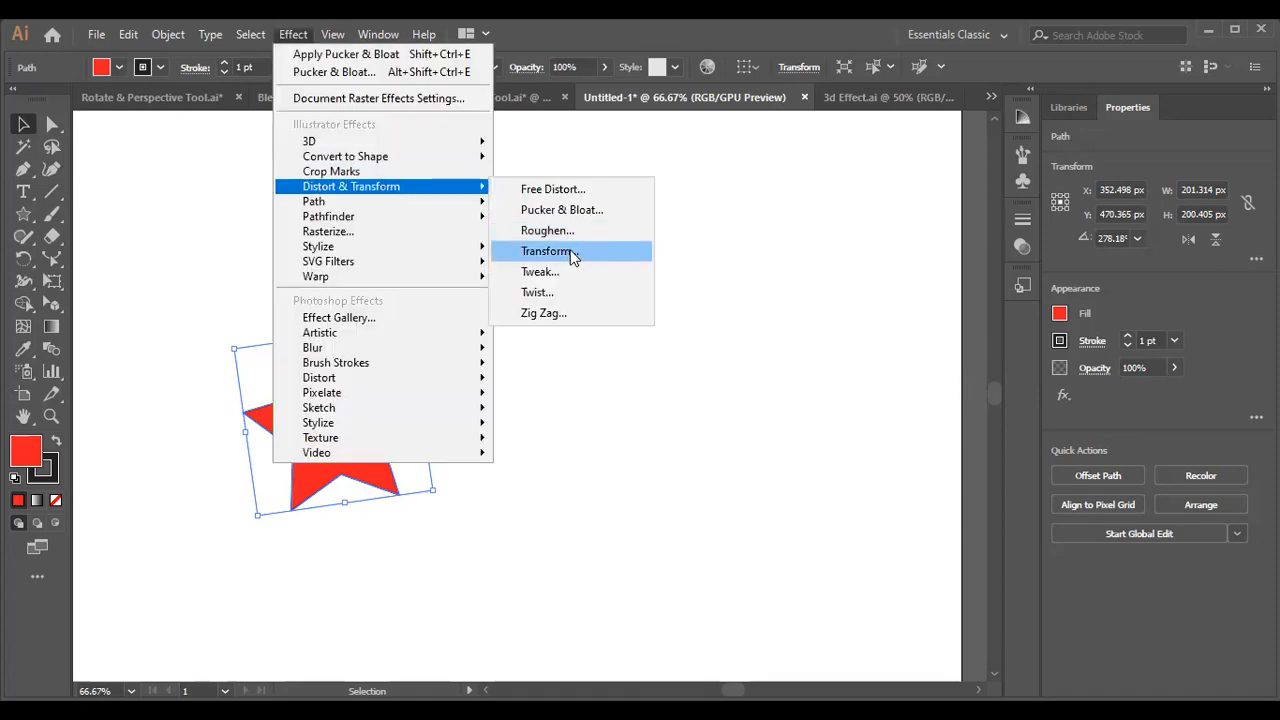
click(546, 251)
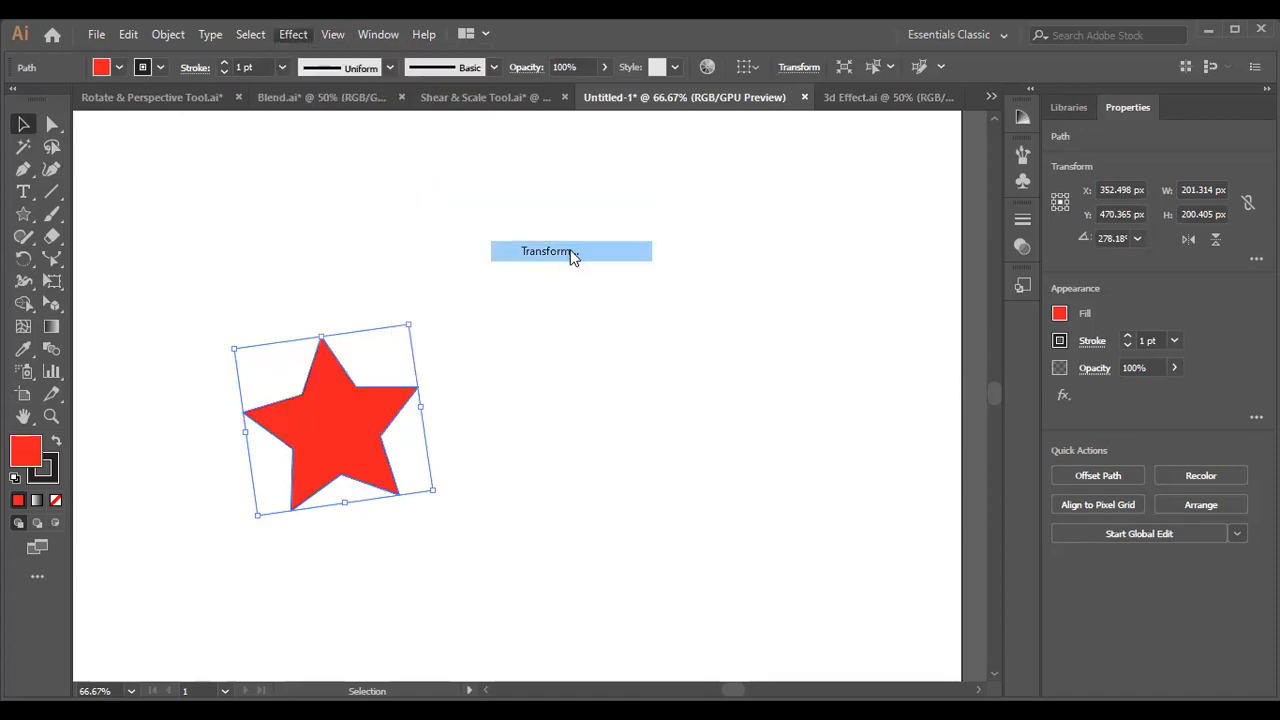
click(709, 533)
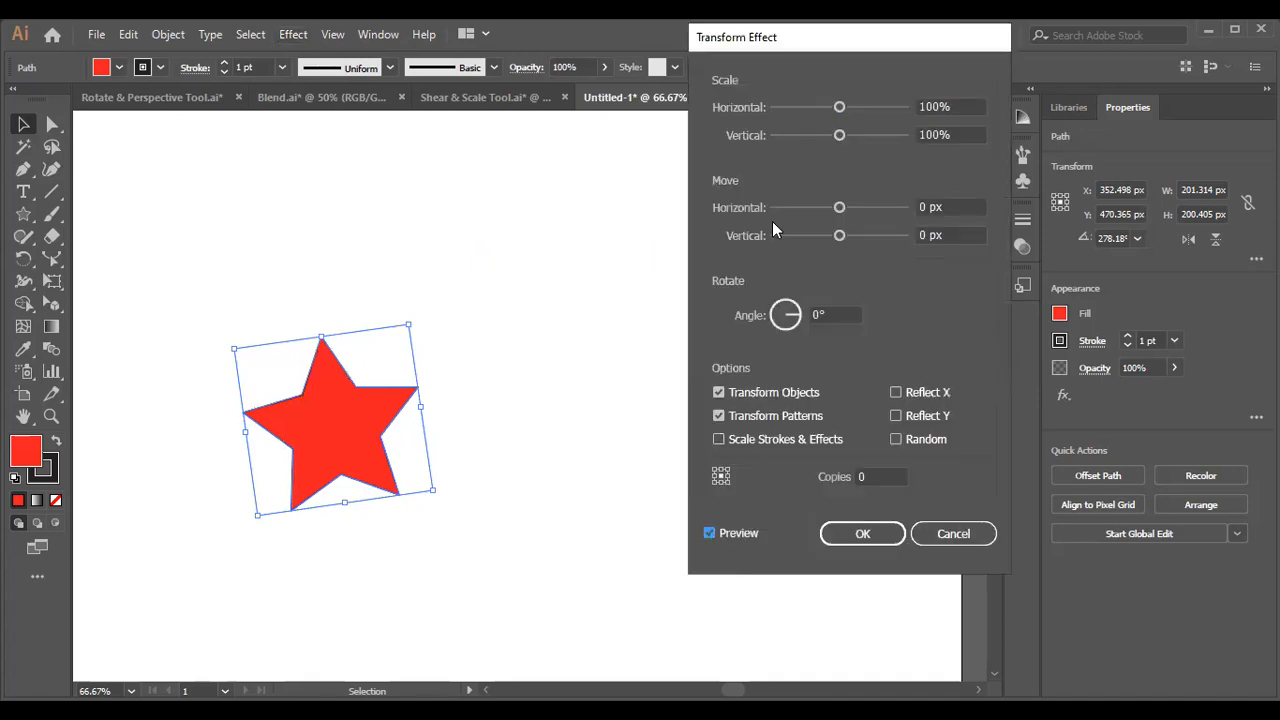
drag(837, 110, 837, 140)
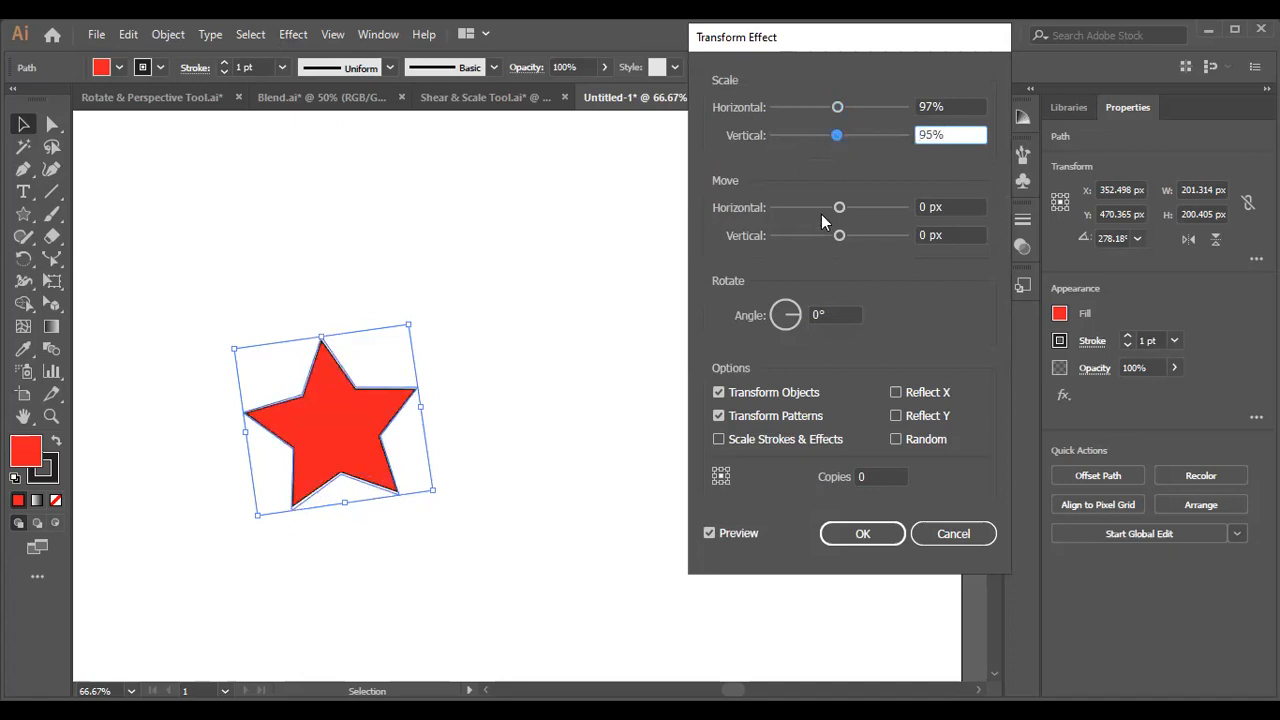
drag(839, 207, 837, 236)
Set the Transform effect's rotation angle to 23°, add several copies of the star and apply the effect.
click(829, 315)
key(Up)
key(Up)
key(Up)
key(Up)
key(Up)
key(Up)
key(Up)
key(Up)
key(Up)
key(Up)
key(Up)
key(Up)
key(Up)
key(Up)
key(Up)
key(Up)
key(Up)
key(Up)
key(Up)
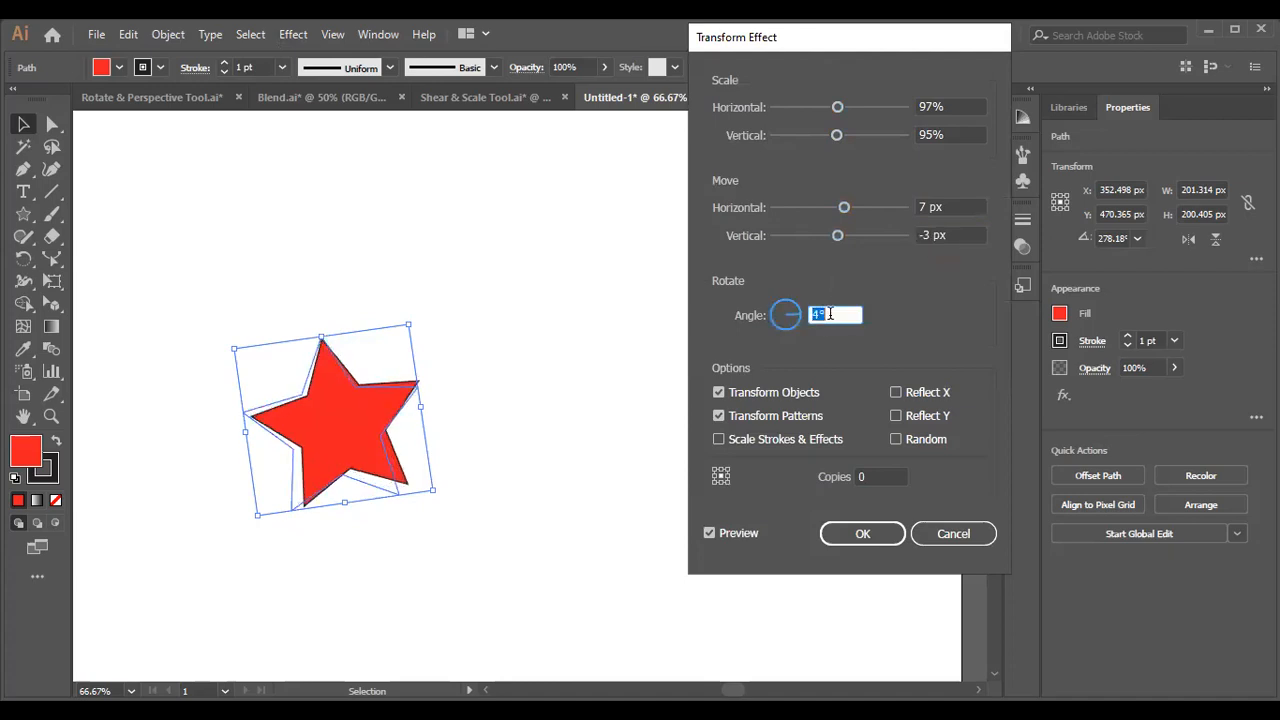
key(Up)
key(Up)
key(Up)
key(Up)
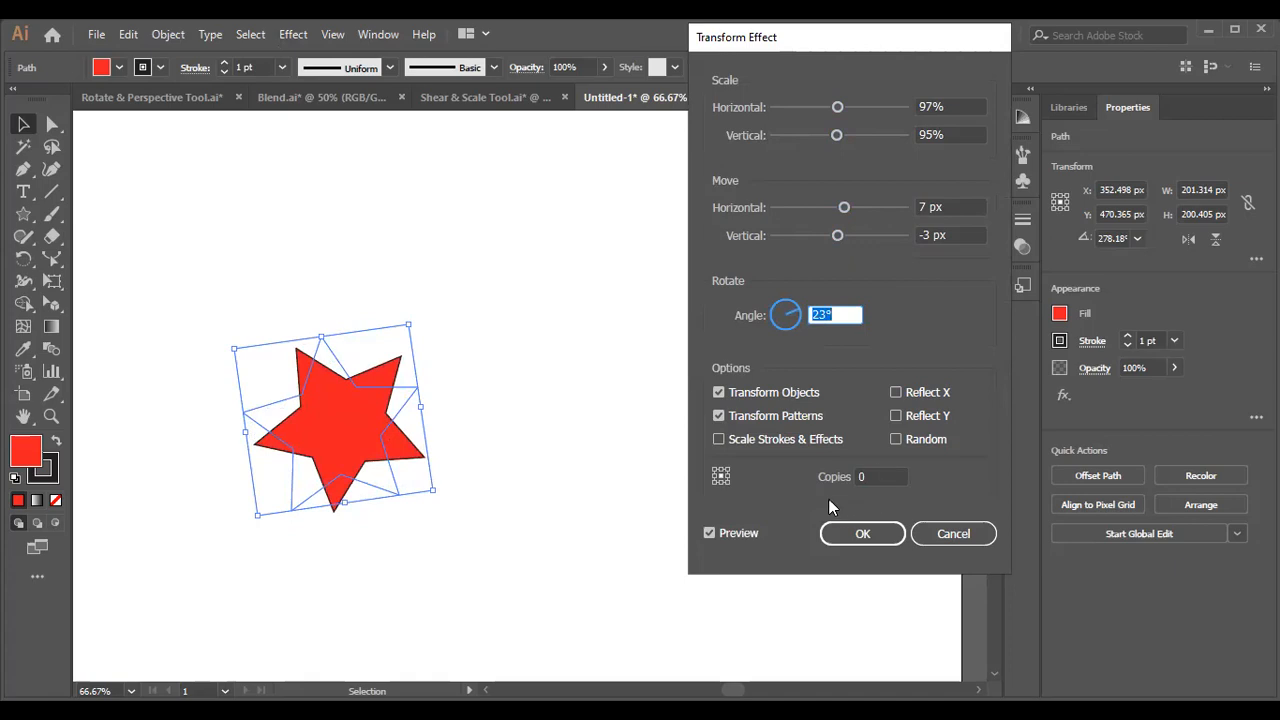
click(872, 476)
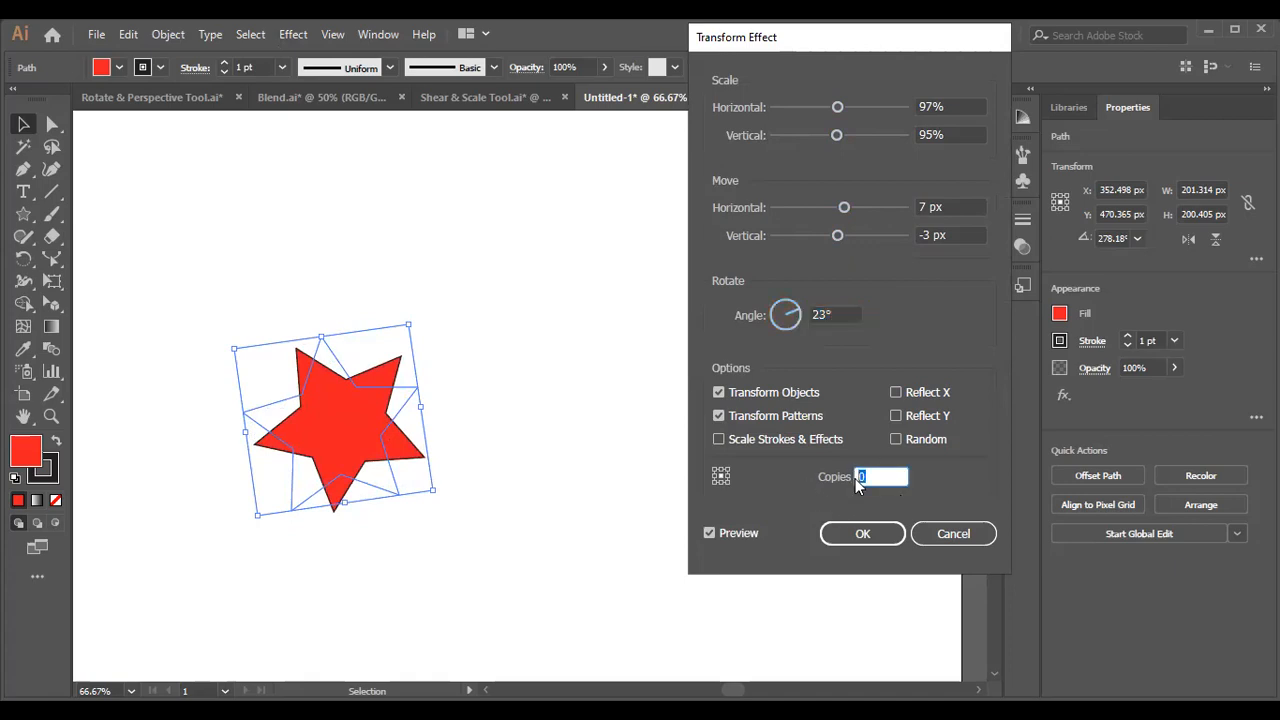
click(866, 534)
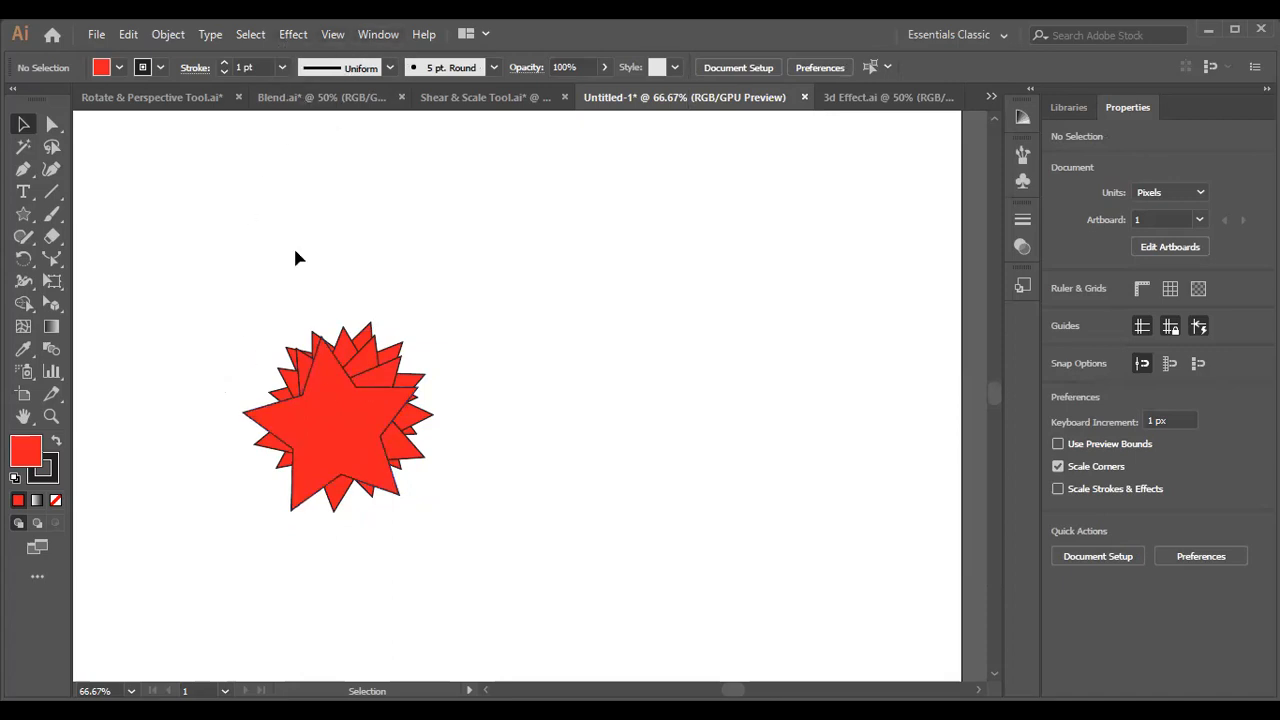
Undo the Transform effect and select the plain red star.
drag(238, 322, 507, 652)
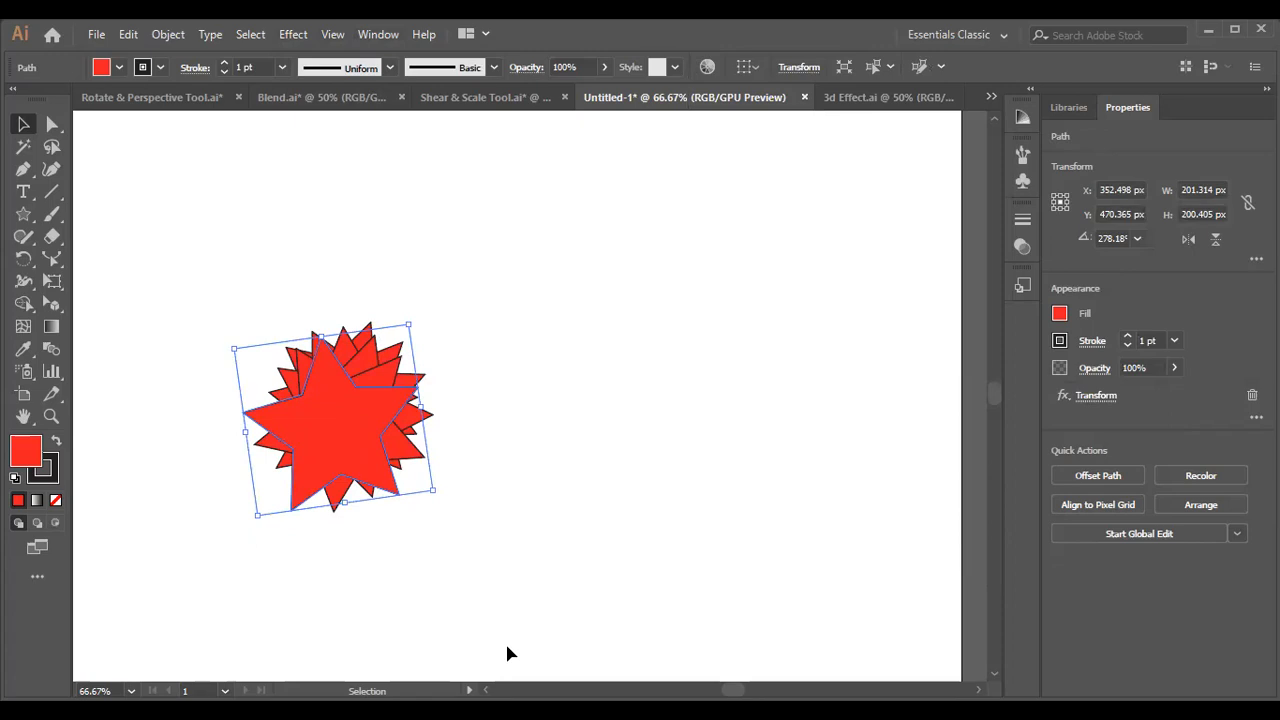
click(507, 652)
key(a)
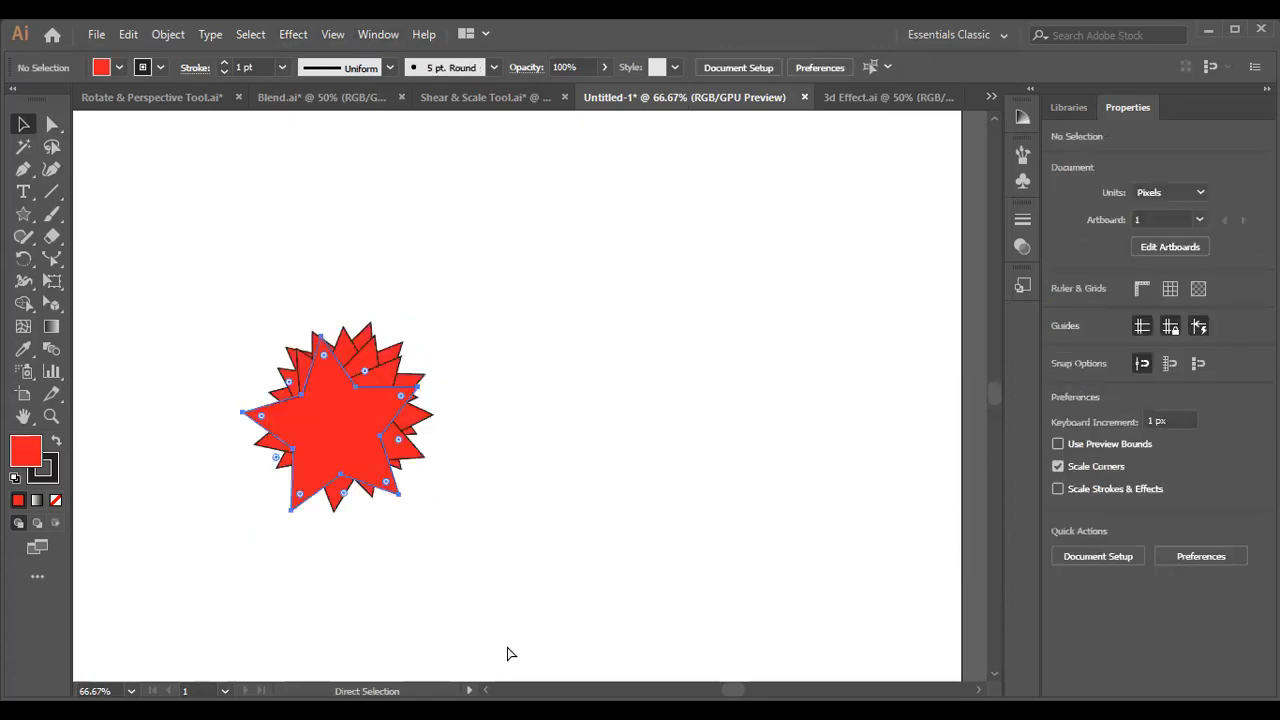
key(ctrl+a)
key(v)
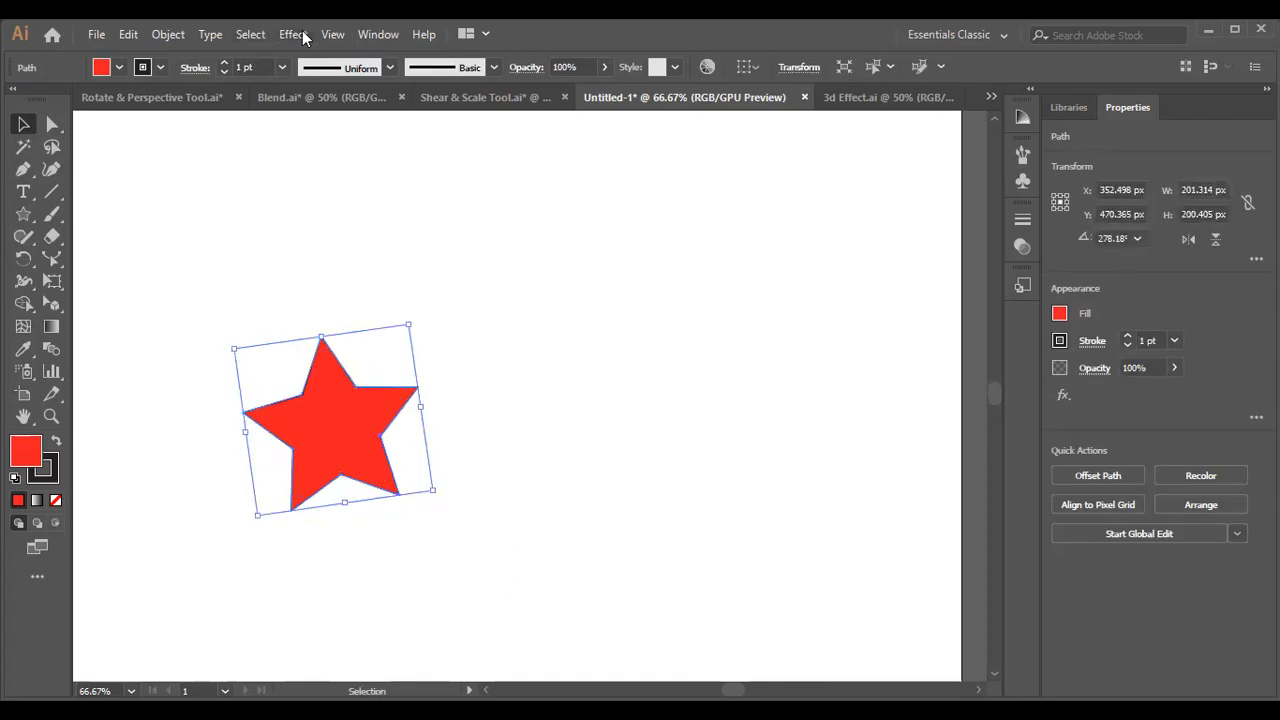
Try a Tweak effect on the star with preview on and a horizontal amount of 14%.
click(304, 36)
mouse_move(413, 215)
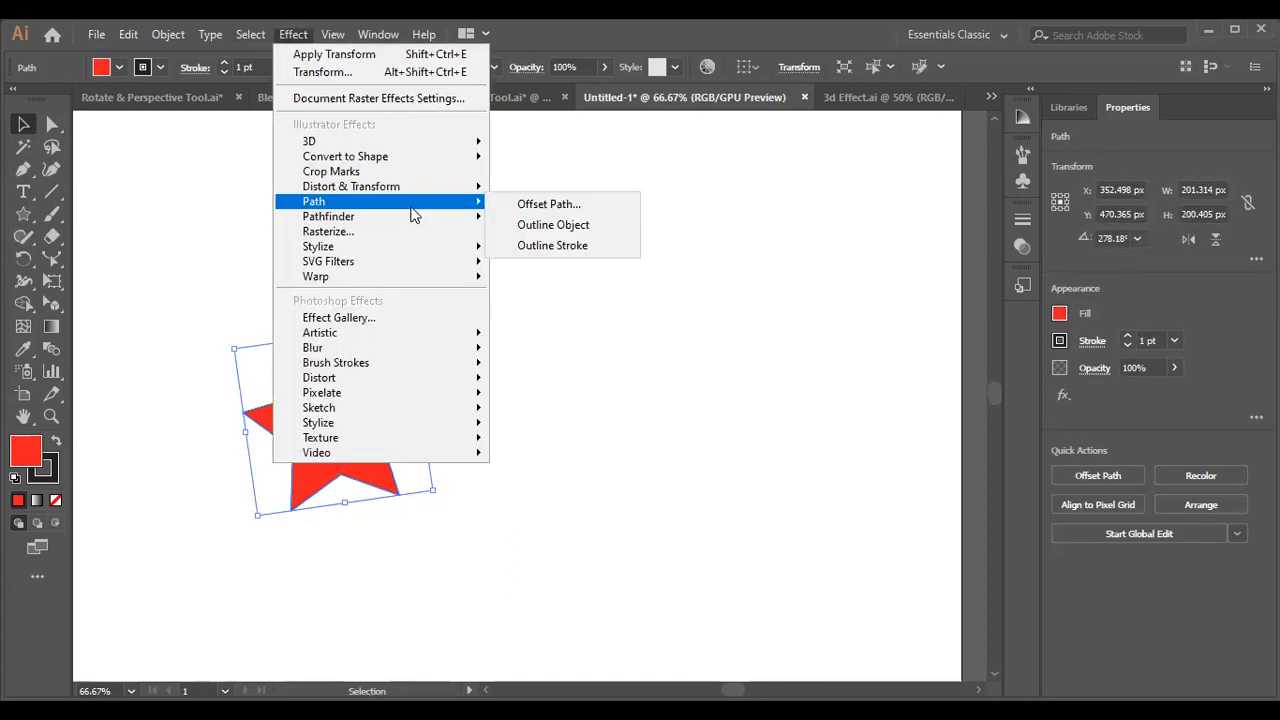
mouse_move(403, 189)
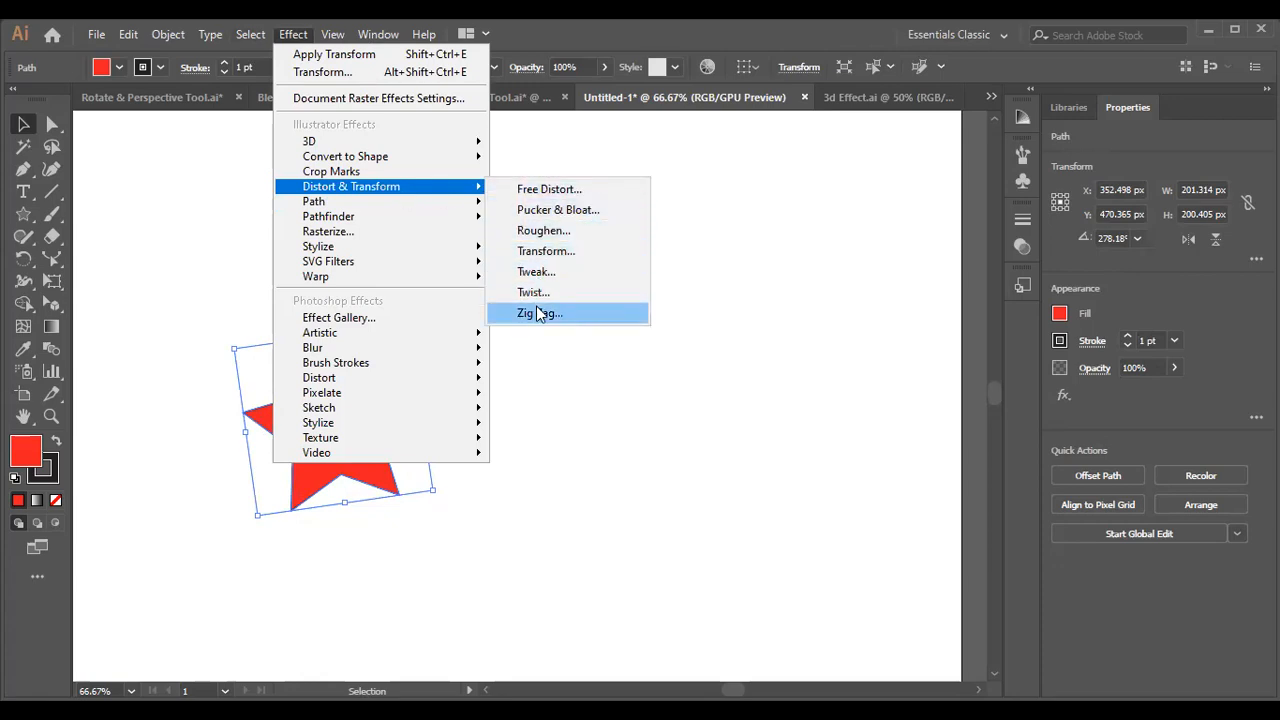
click(537, 272)
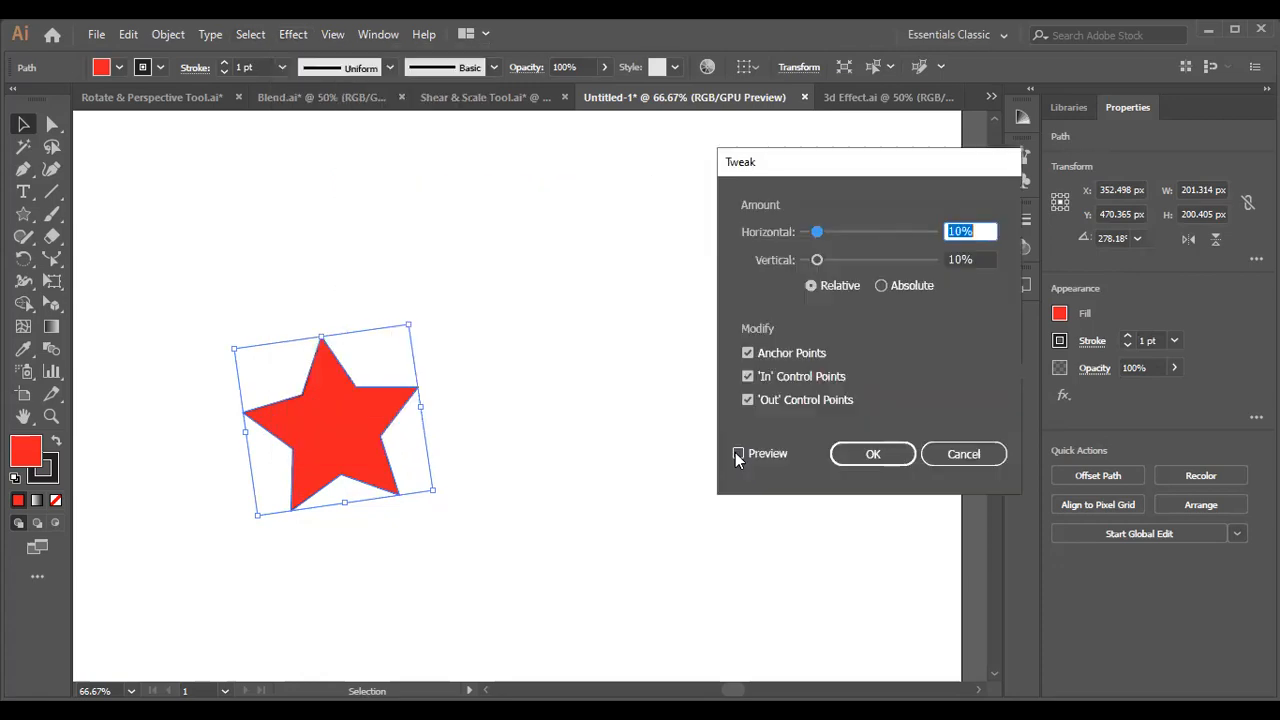
click(739, 453)
mouse_move(817, 231)
mouse_down()
mouse_move(842, 231)
mouse_move(821, 229)
mouse_up()
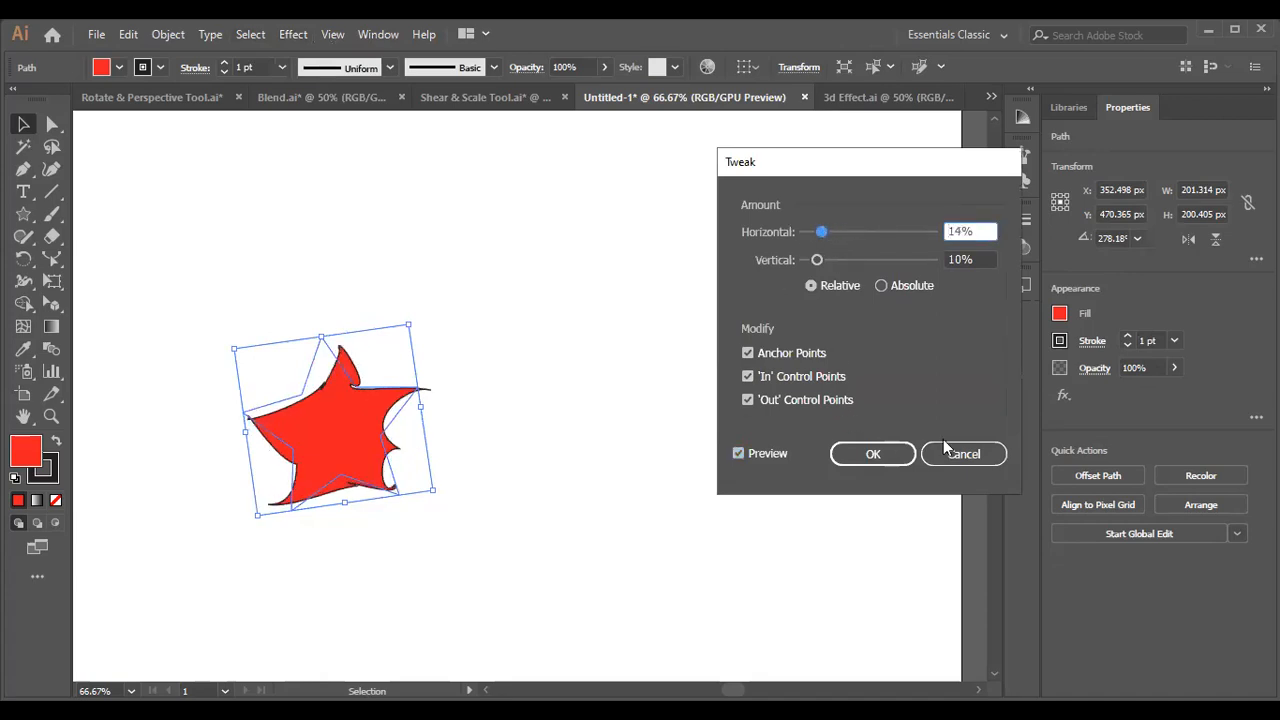
key(Escape)
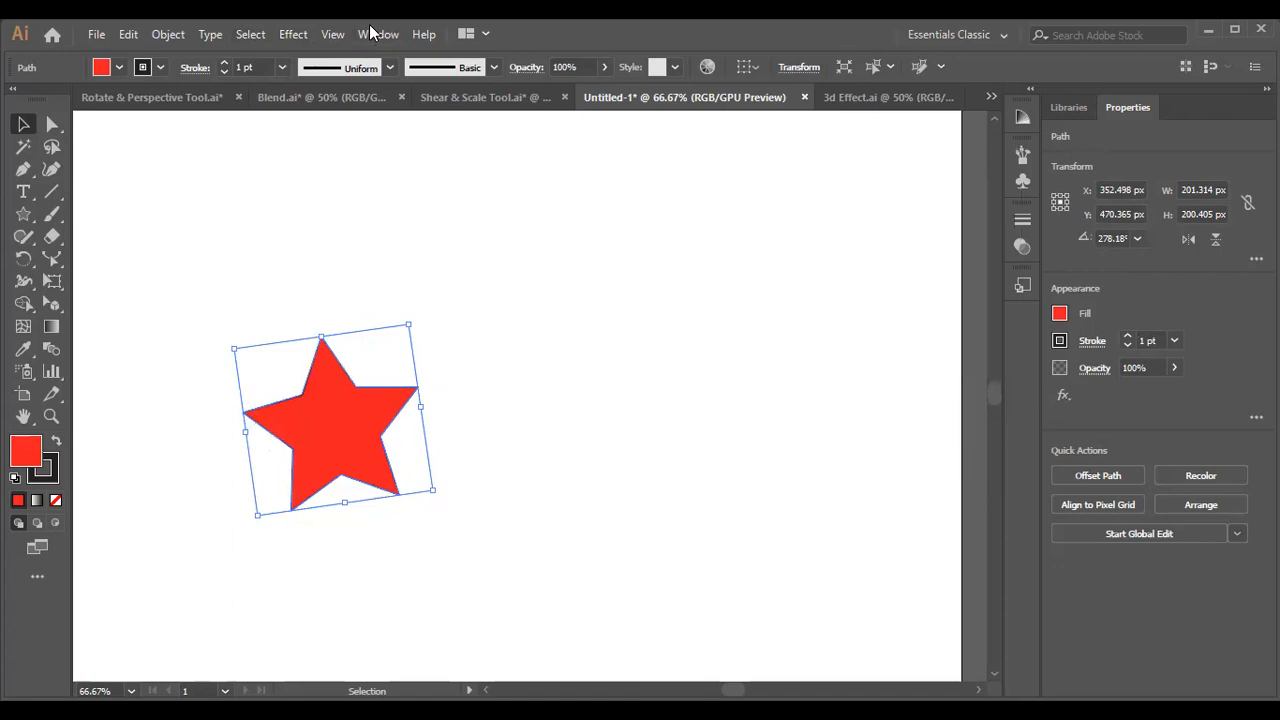
Apply a Zig Zag effect to the star with preview on, absolute size 19 px, 4 ridges per segment and corner points.
click(284, 36)
mouse_move(351, 186)
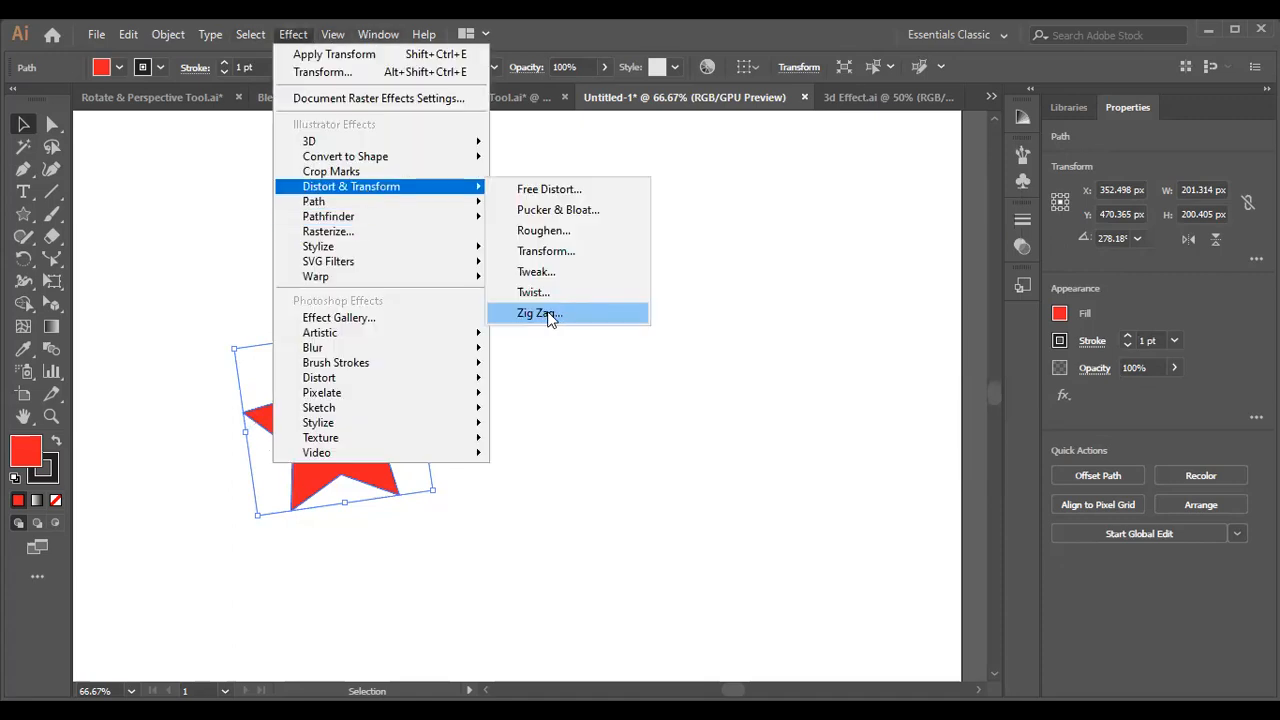
click(546, 314)
click(710, 402)
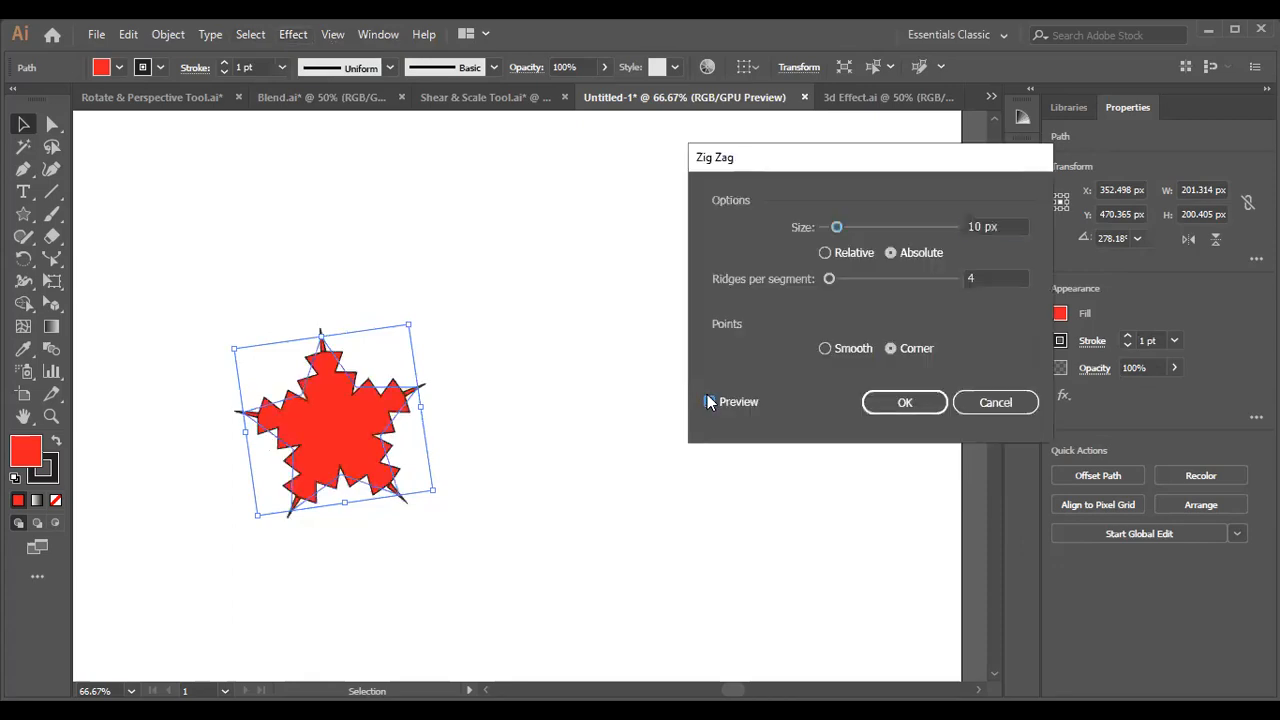
mouse_move(837, 228)
mouse_down()
mouse_move(862, 232)
mouse_move(849, 227)
mouse_up()
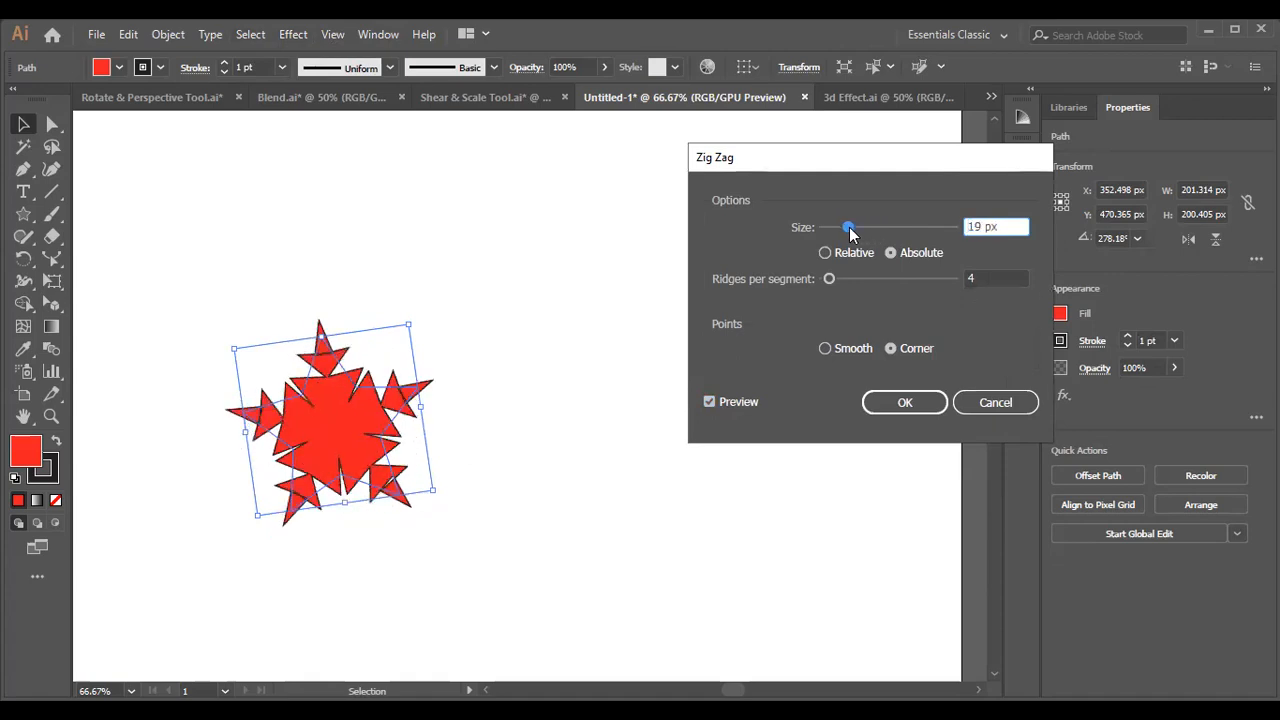
click(922, 403)
Move the zig-zag star up and to the right and rotate it slightly to stand upright.
click(580, 410)
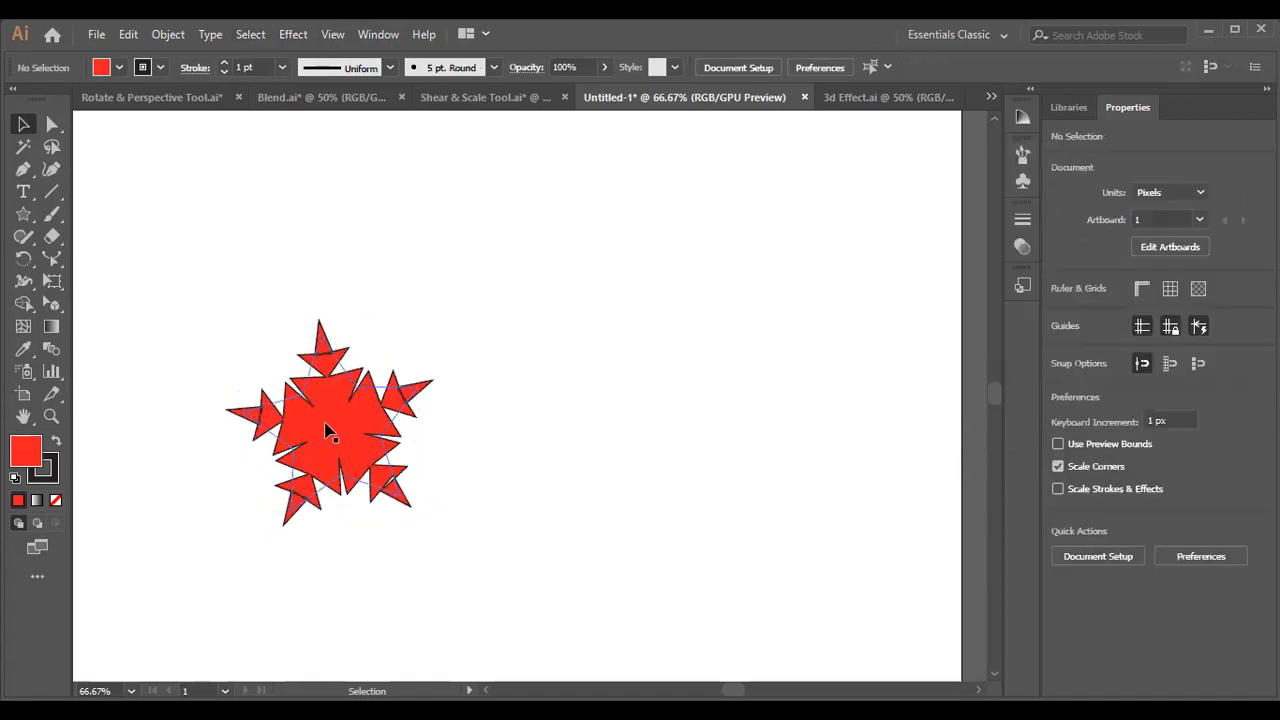
drag(328, 432, 428, 377)
drag(513, 262, 546, 262)
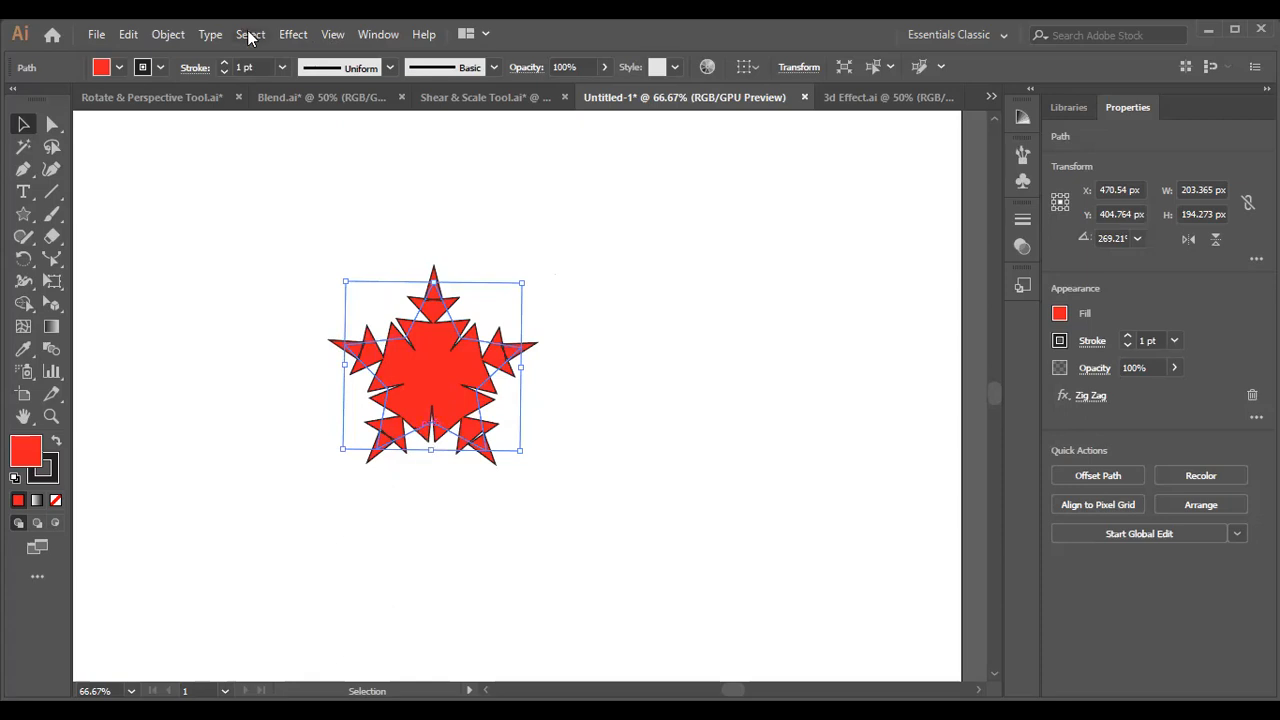
Undo the rotation, move and Zig Zag effect, and move the plain star up and to the right.
key(ctrl+z)
key(ctrl+z)
key(ctrl+z)
drag(323, 357, 425, 300)
Start a previewed Drop Shadow effect on the star, keeping the blending mode at Multiply.
click(293, 34)
mouse_move(385, 205)
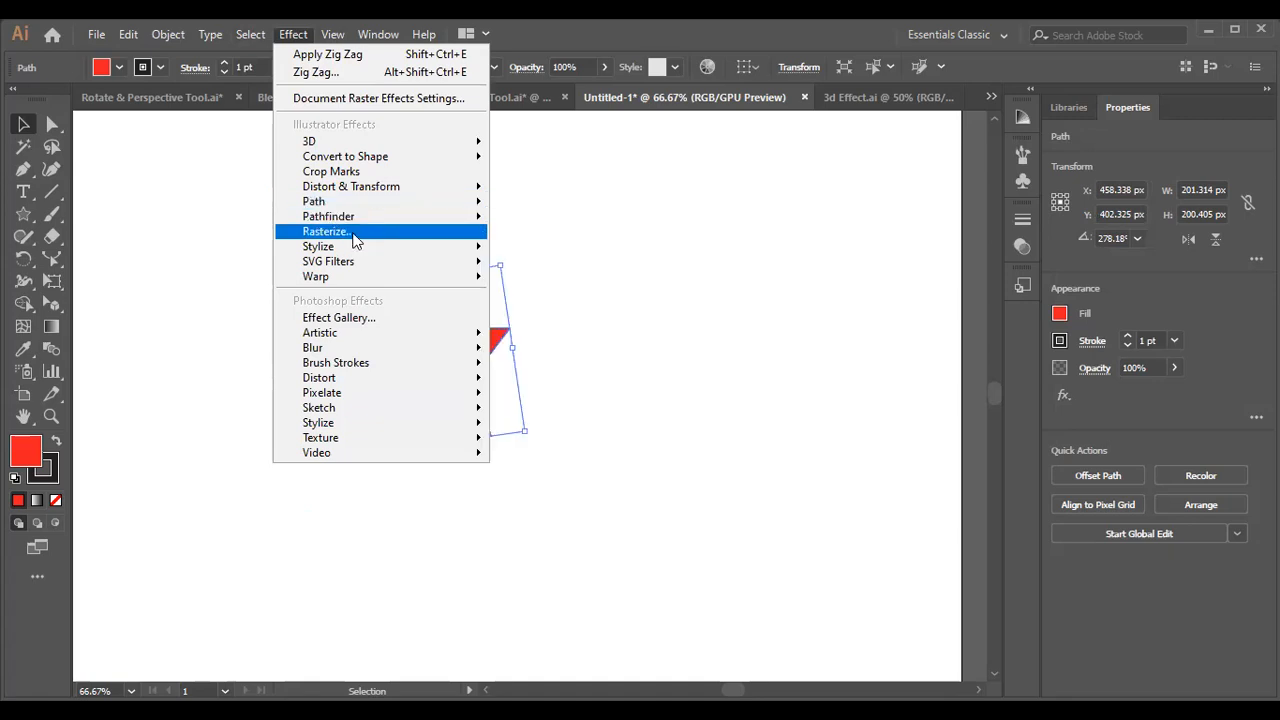
mouse_move(362, 250)
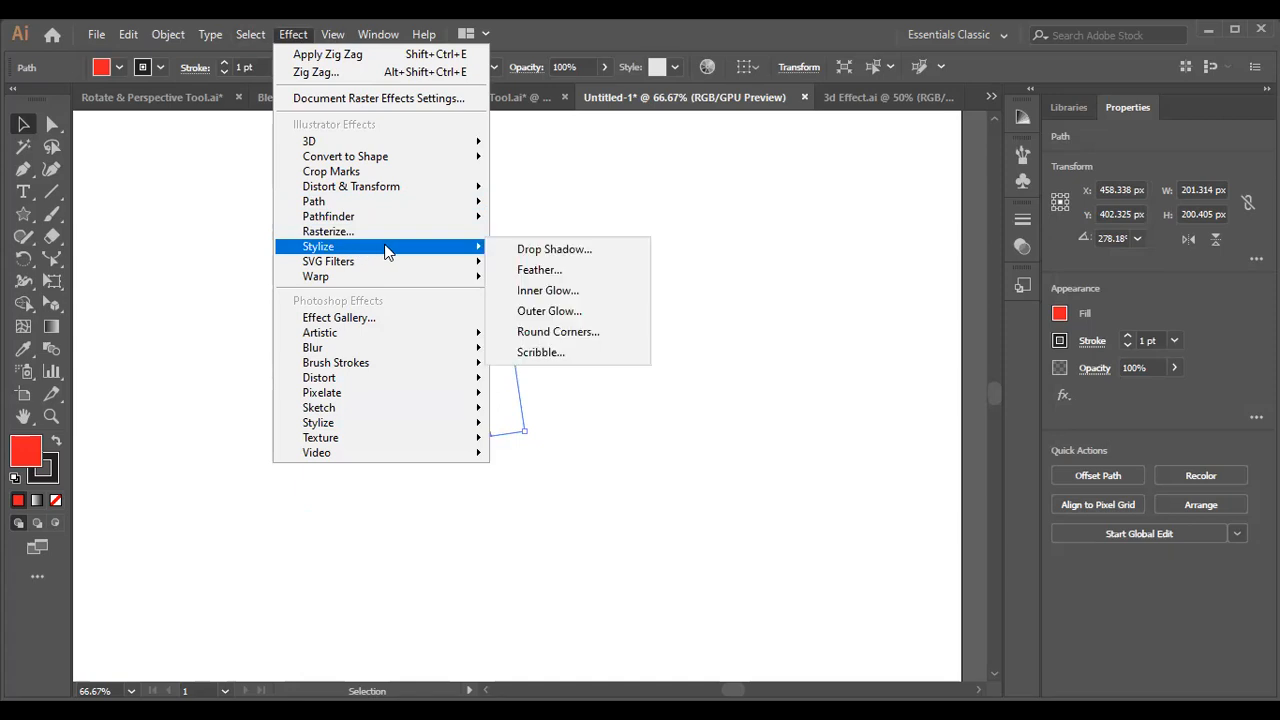
click(545, 252)
click(786, 368)
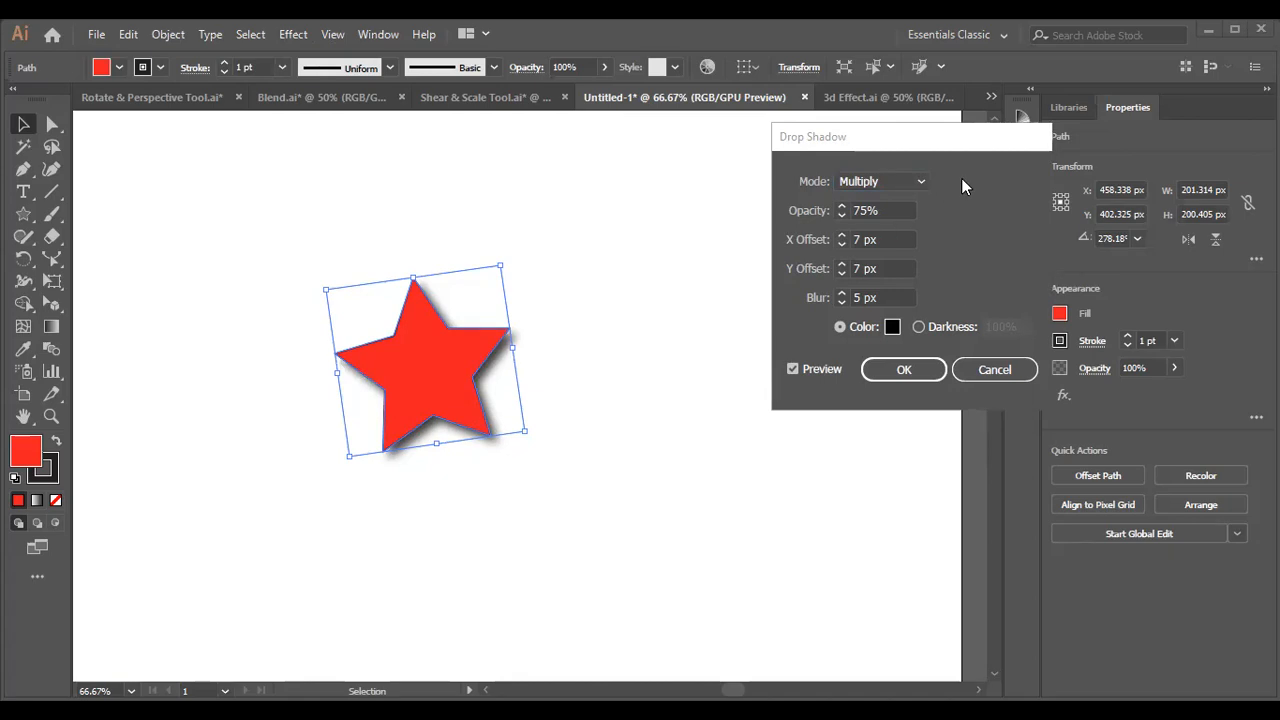
click(917, 184)
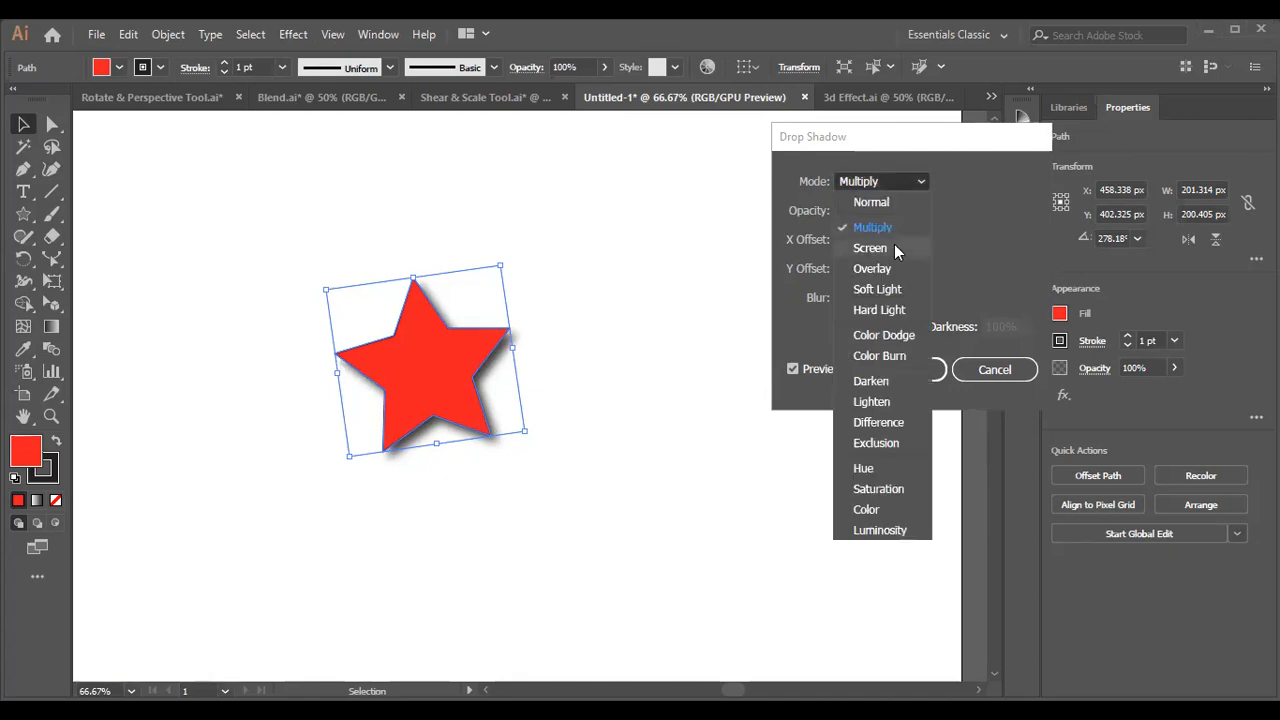
click(890, 233)
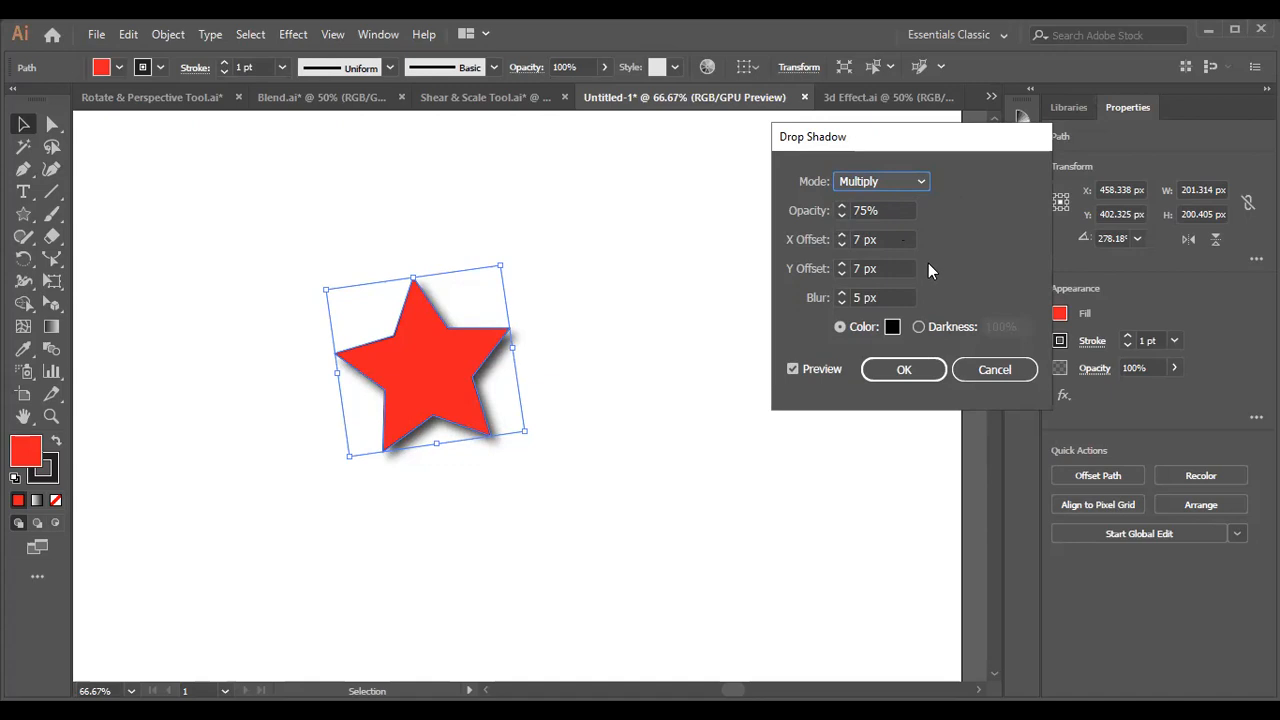
Vary the drop shadow's X offset, trying 44 px and -14 px, and settle on -4 px.
click(894, 236)
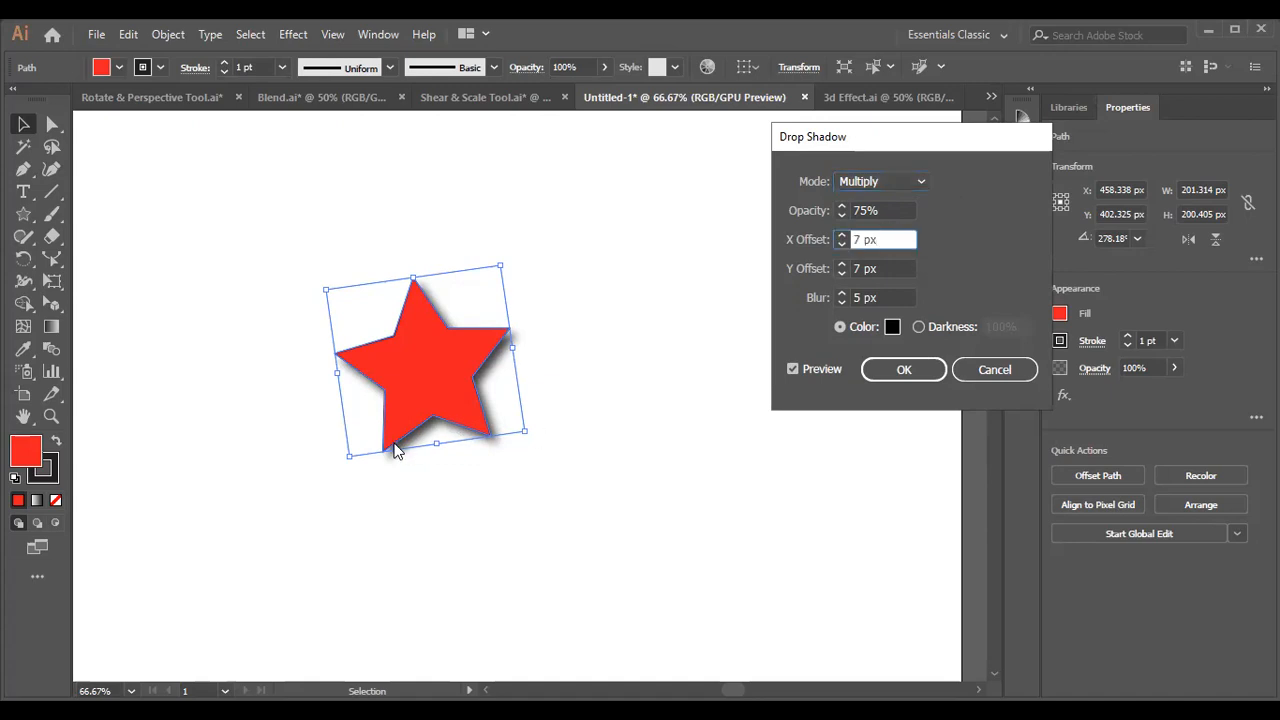
double_click(897, 238)
text(14)
key(Up)
key(Up)
key(Up)
key(Up)
key(Up)
key(Up)
key(Up)
key(Up)
key(Up)
key(Up)
key(Up)
key(Up)
key(Up)
key(Up)
key(Up)
key(Up)
key(Up)
key(Up)
key(Up)
key(Up)
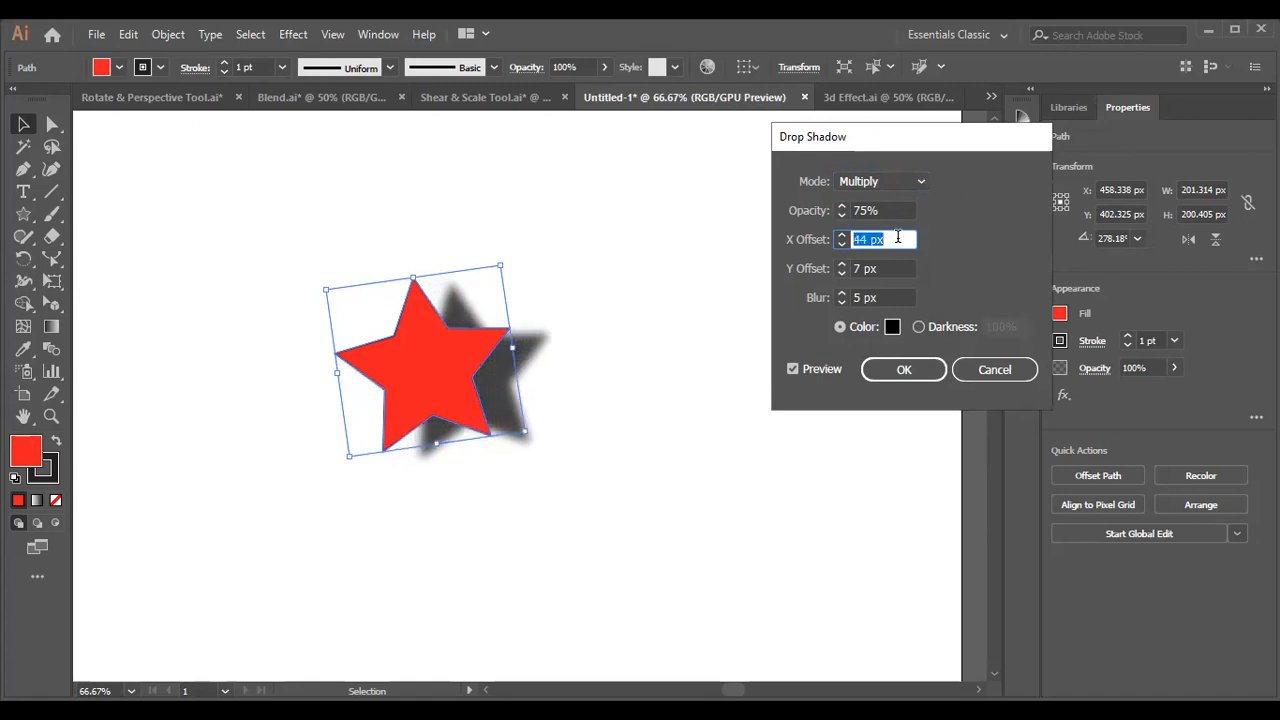
key(Down)
key(Down)
key(Down)
key(Down)
key(Down)
key(Down)
key(Down)
key(Down)
key(Down)
key(Down)
key(Down)
key(Down)
key(Down)
key(Down)
key(Down)
key(Down)
key(Down)
key(Down)
key(Down)
key(Down)
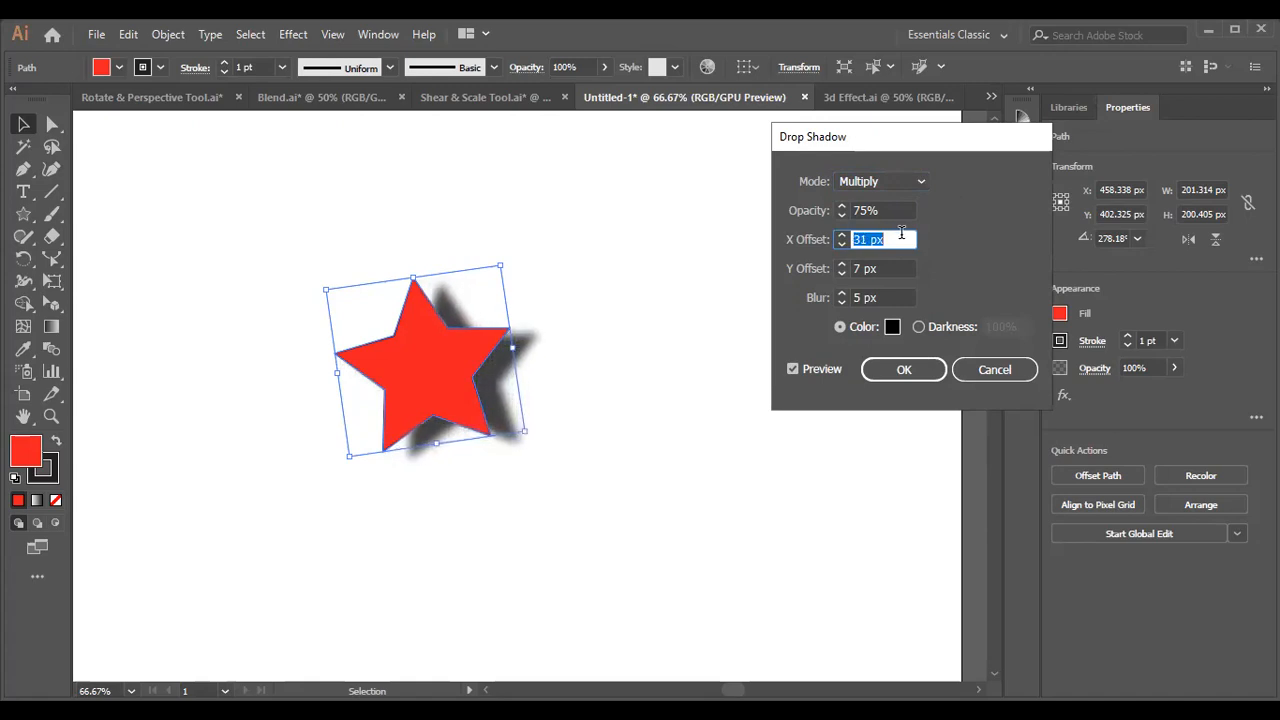
key(Down)
key(Down)
key(Down)
key(Down)
key(Down)
key(Down)
key(Down)
key(Down)
key(Down)
key(Down)
key(Down)
key(Down)
key(Down)
key(Down)
key(Down)
key(Down)
key(Down)
key(Down)
key(Down)
key(Down)
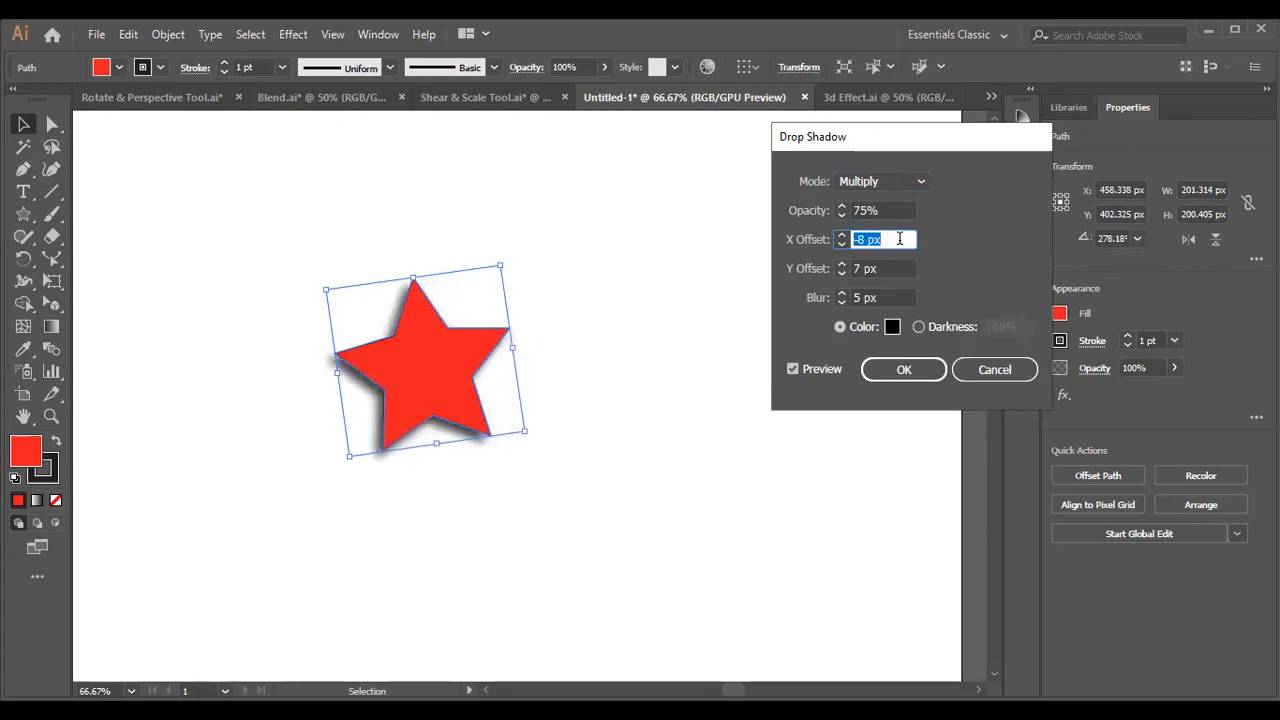
key(Up)
key(Up)
key(Up)
key(Up)
key(Up)
key(Up)
key(Up)
key(Up)
key(Up)
key(Up)
key(Up)
key(Up)
key(Up)
key(Up)
key(Up)
key(Up)
key(Up)
key(Up)
key(Up)
key(Up)
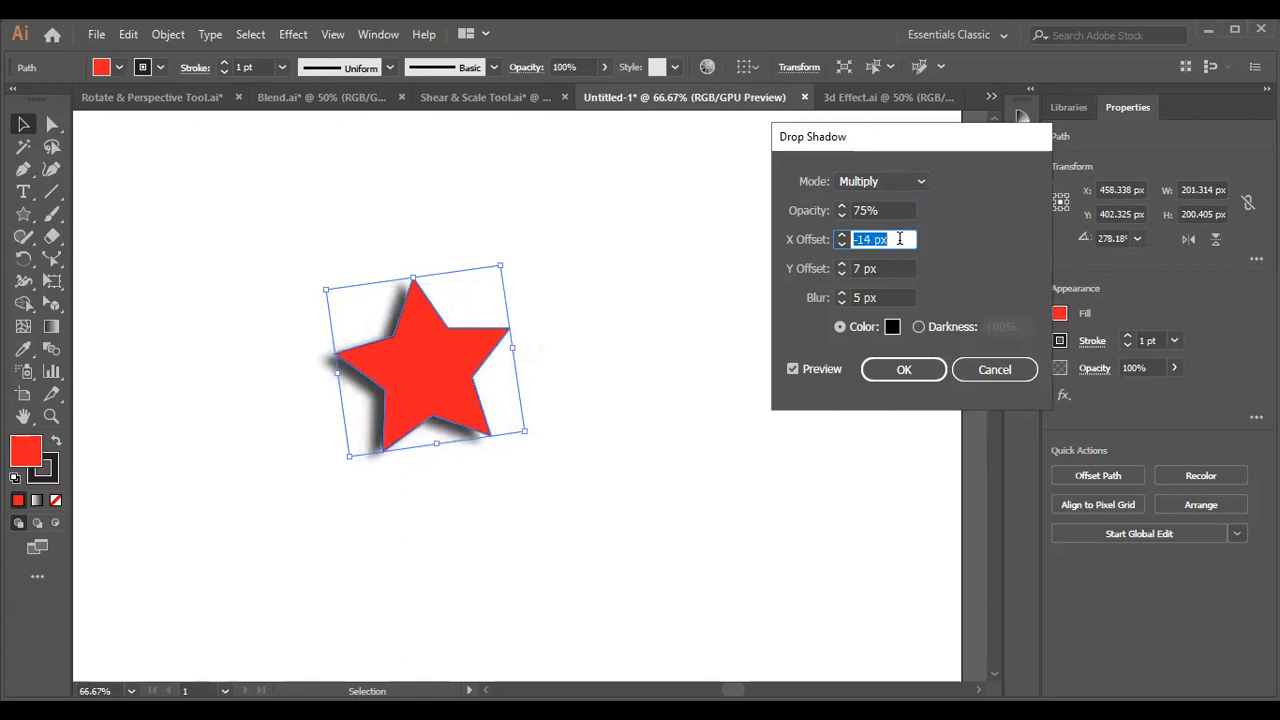
key(Up)
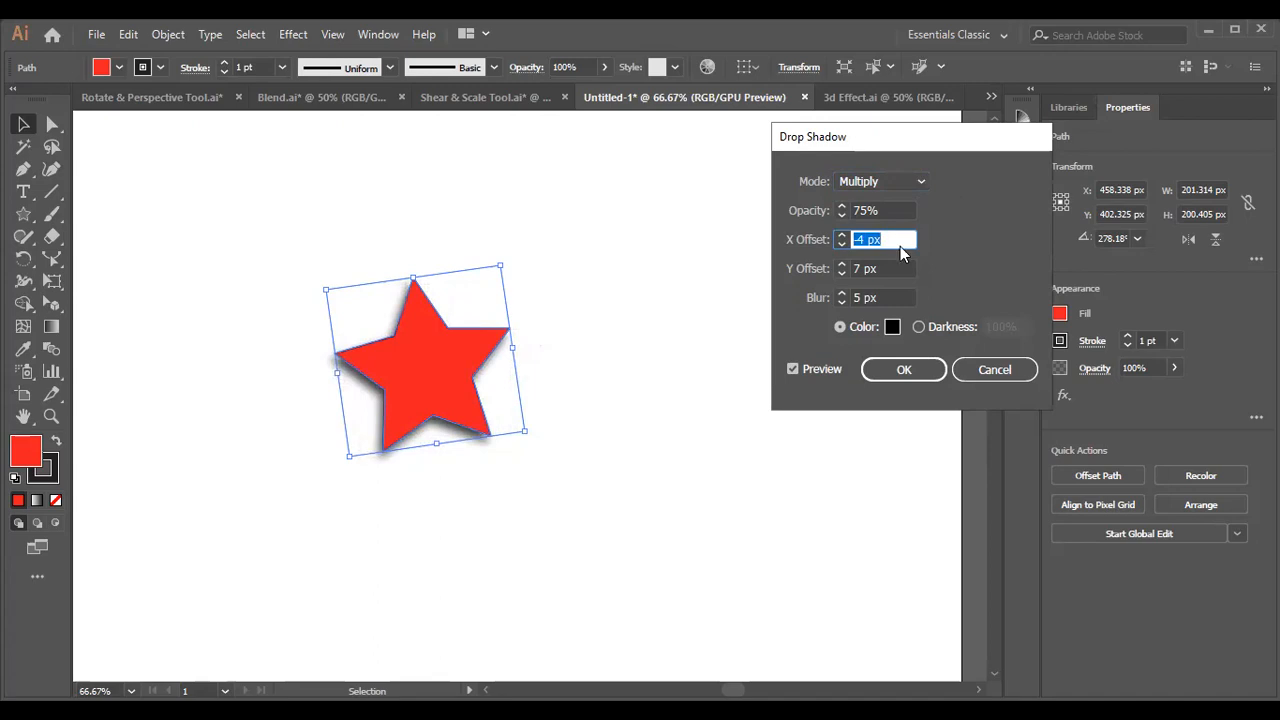
Try a 17 px Y offset for the drop shadow, reduce it to 6 px and apply the effect.
click(896, 268)
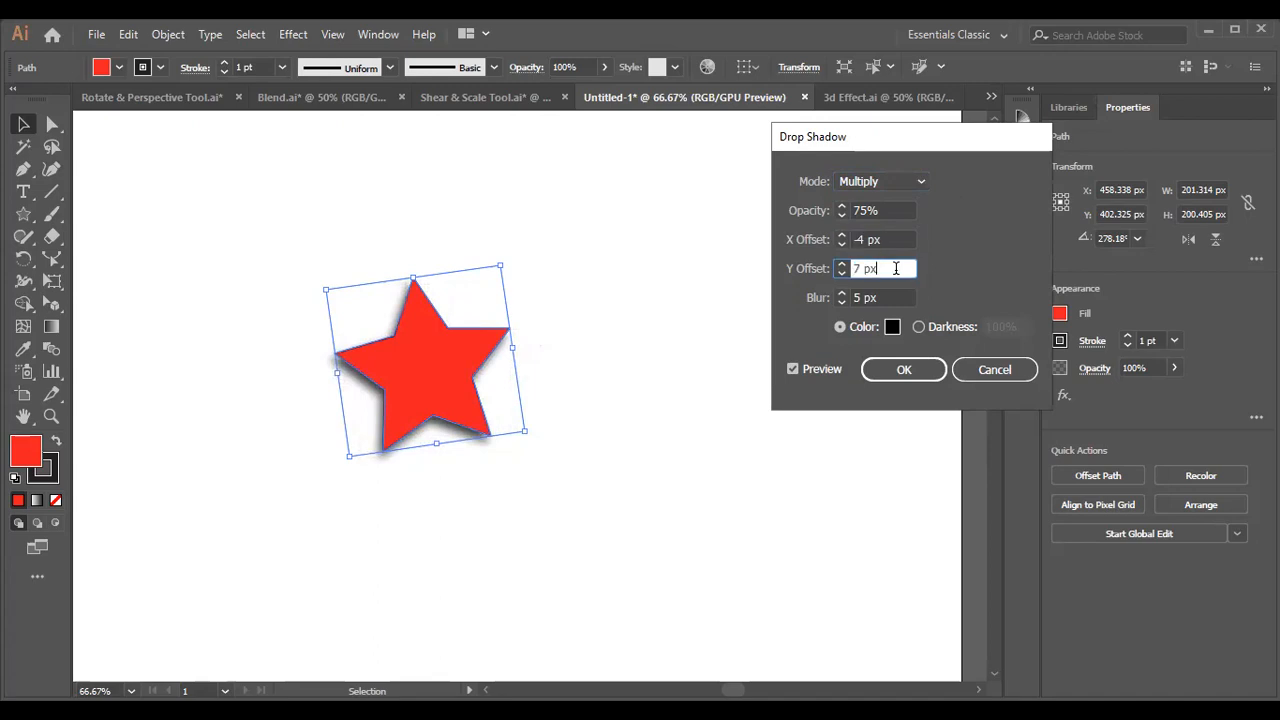
key(Up)
key(Up)
key(Up)
key(Up)
key(Up)
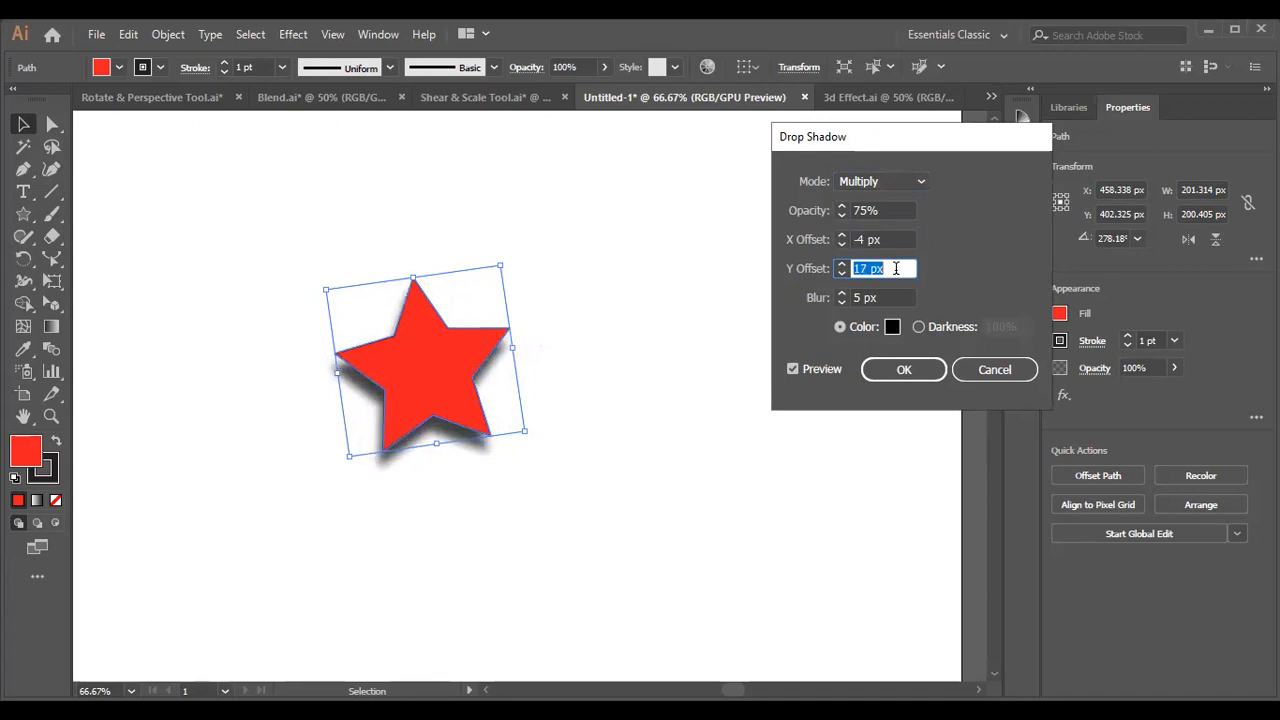
key(Down)
key(Down)
key(Down)
key(Down)
key(Down)
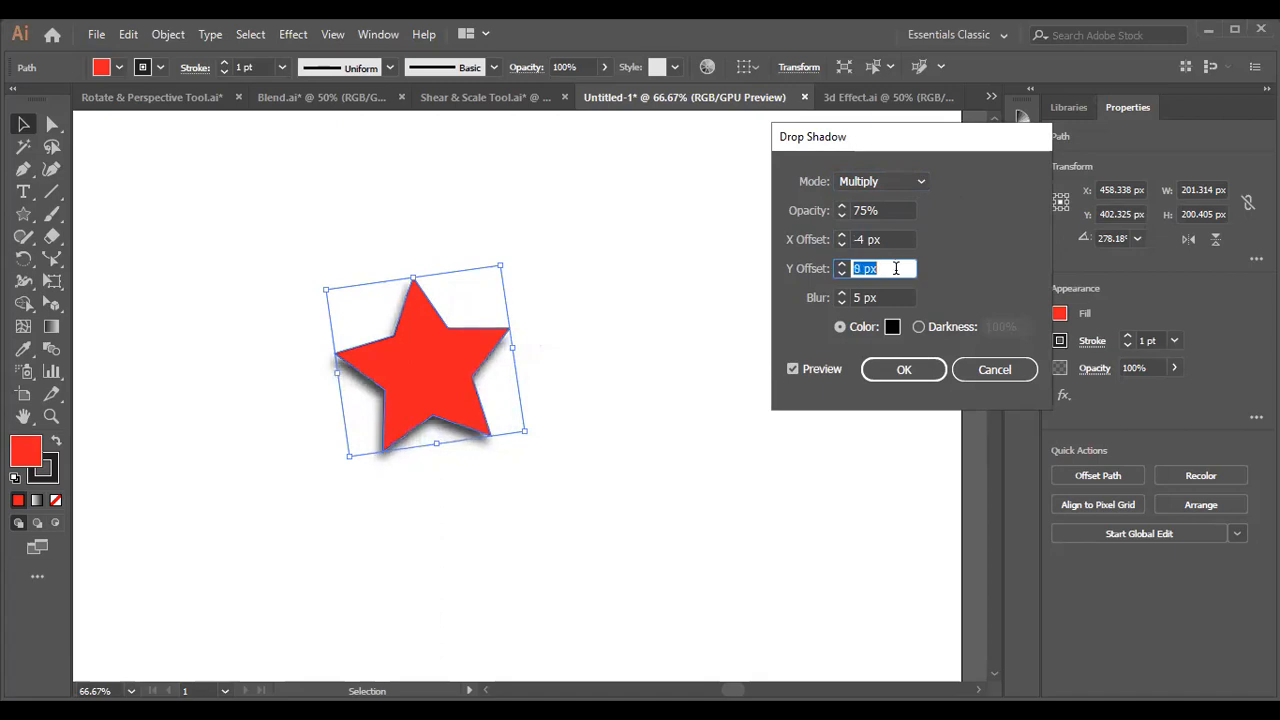
click(890, 369)
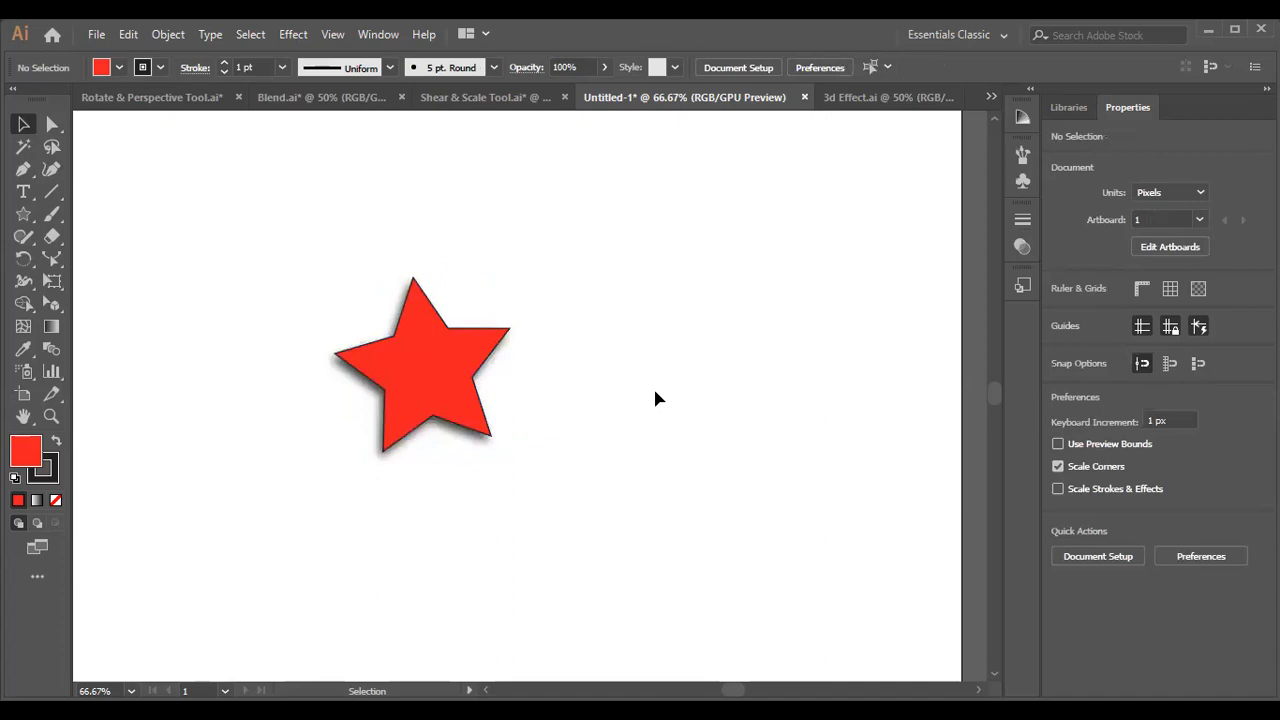
Remove the stroke from the shadowed star and deselect it.
click(474, 344)
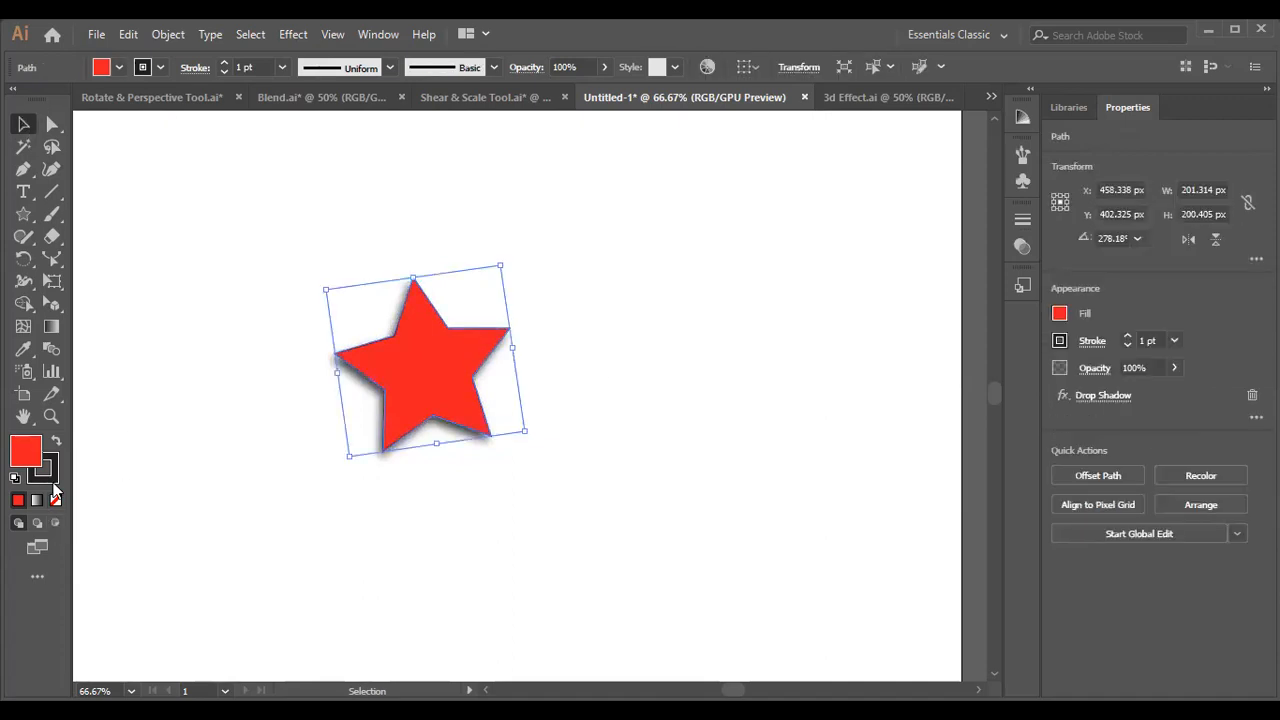
click(52, 481)
click(55, 502)
click(140, 321)
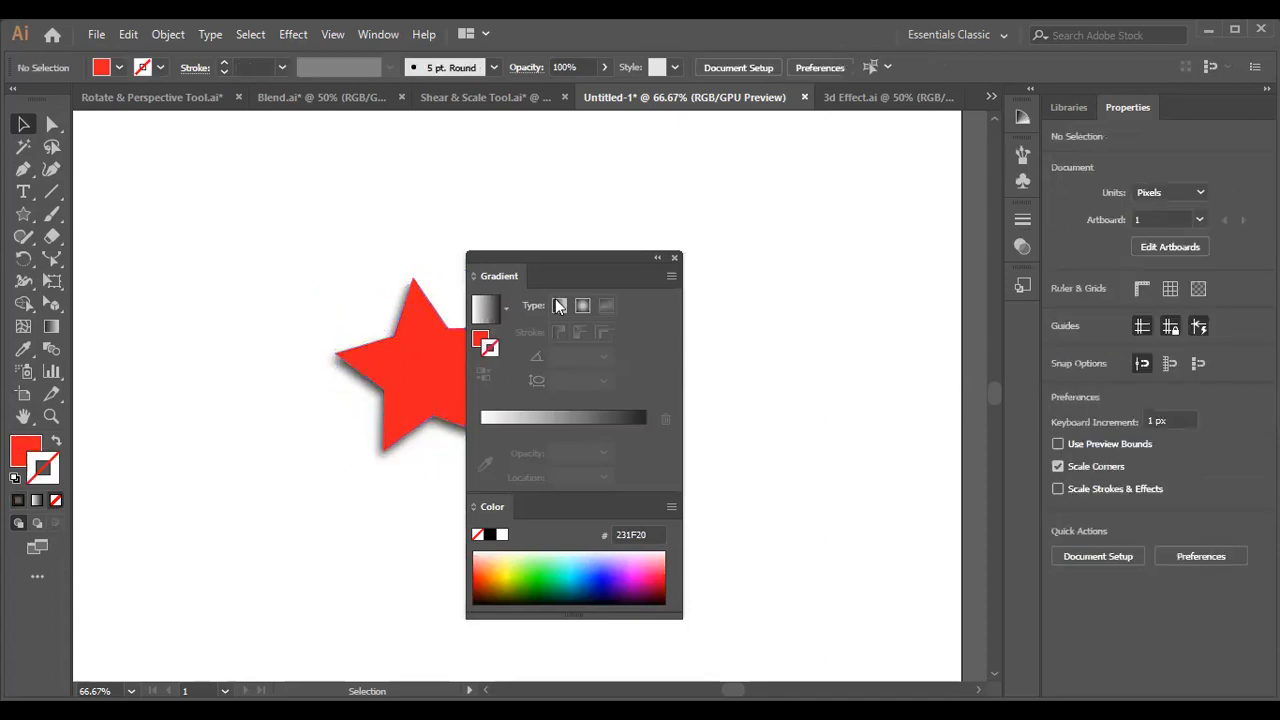
click(675, 258)
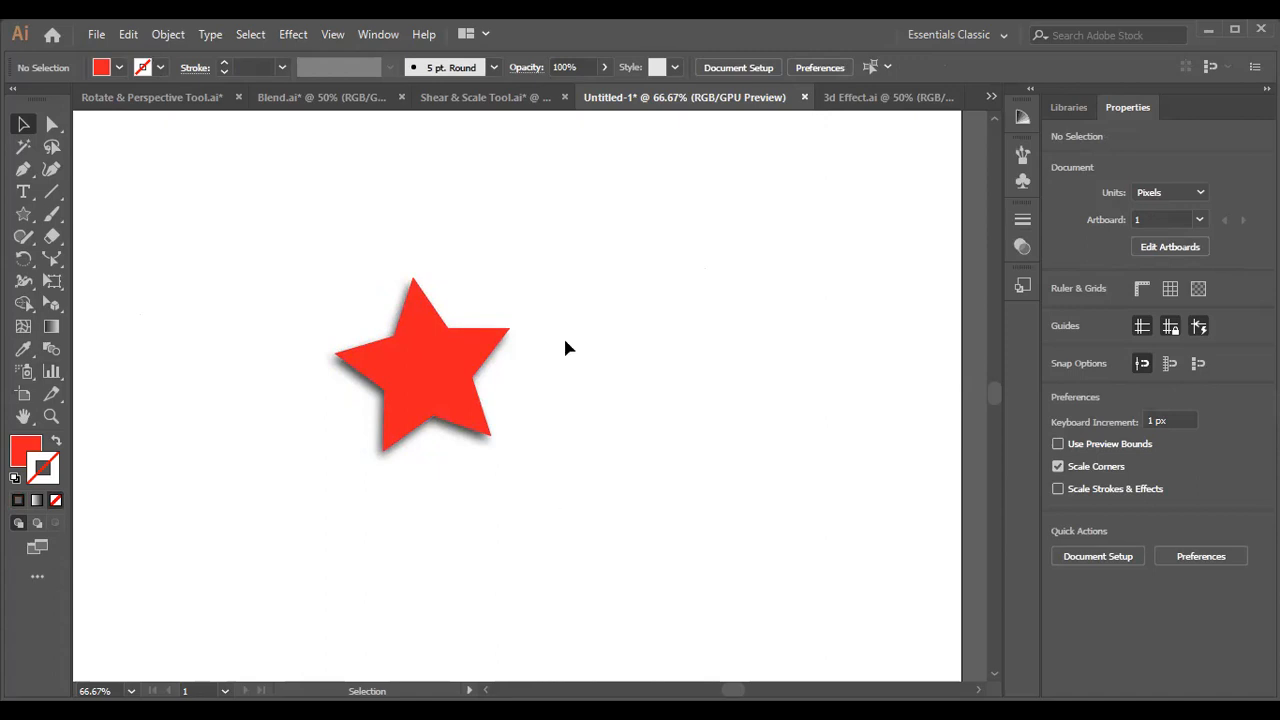
Examine the star's appearance attributes and its editable Drop Shadow settings without changing them.
key(ctrl+a)
click(366, 34)
click(468, 260)
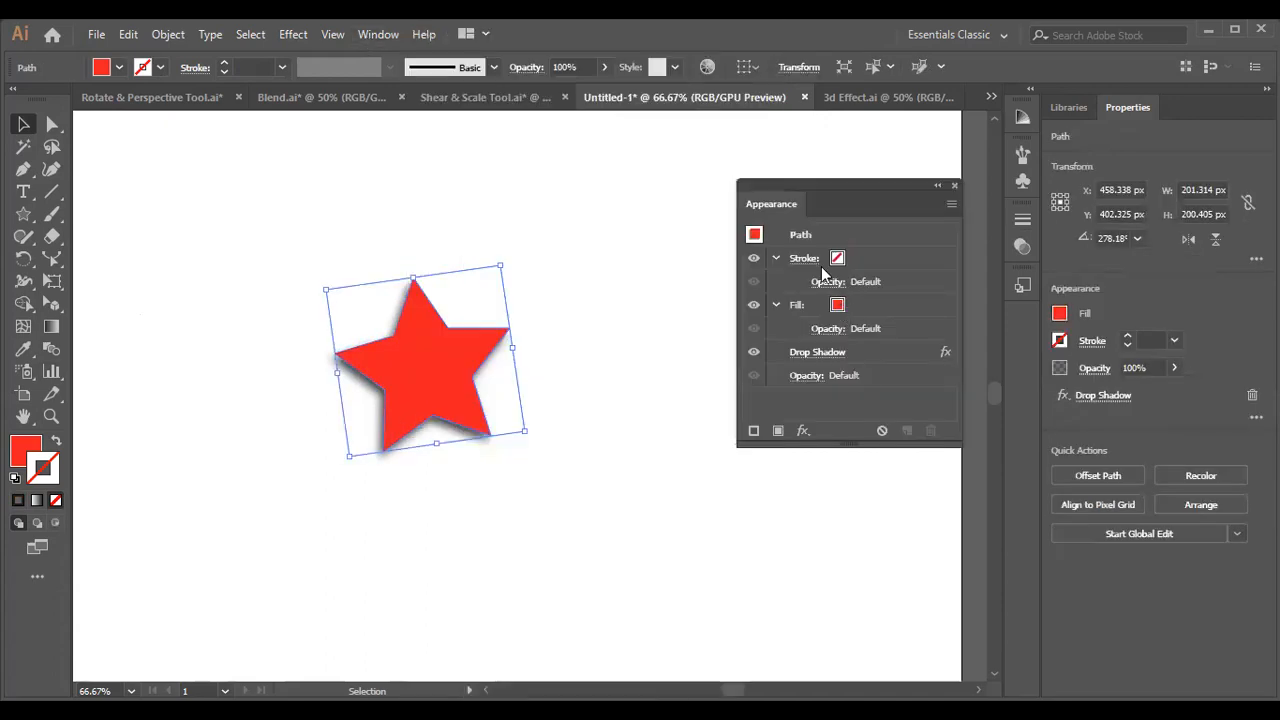
click(821, 351)
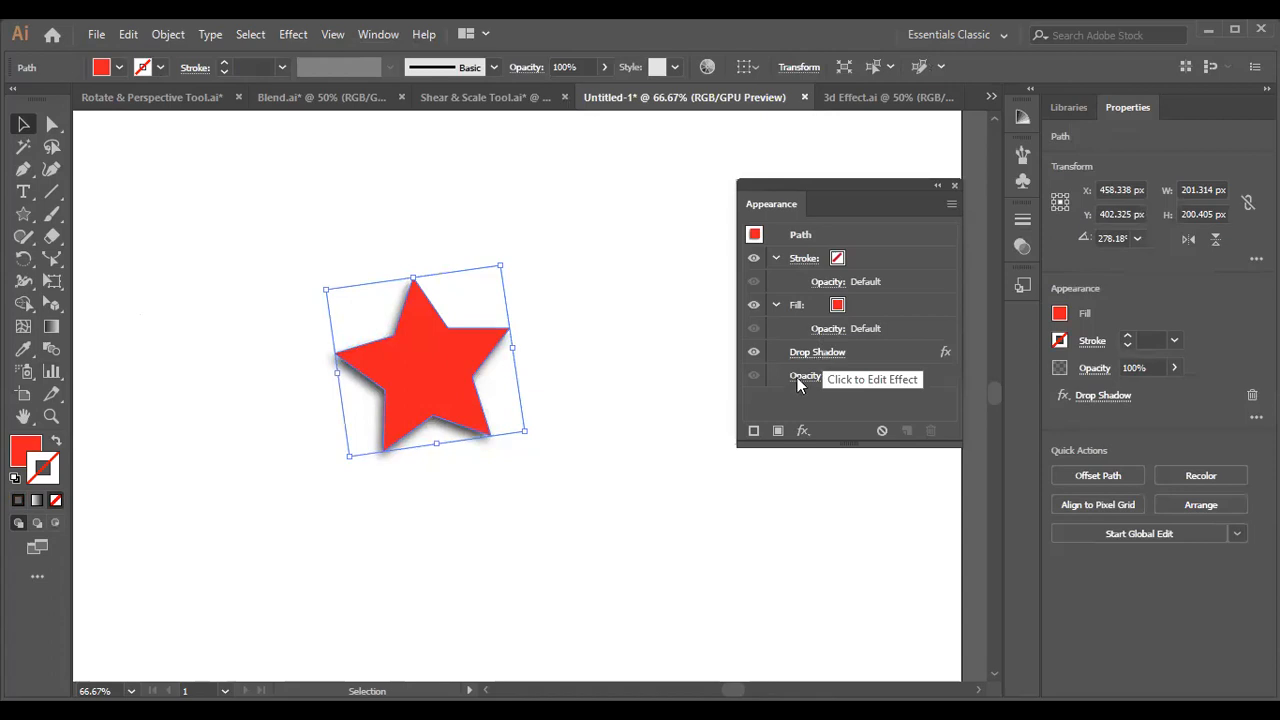
click(793, 369)
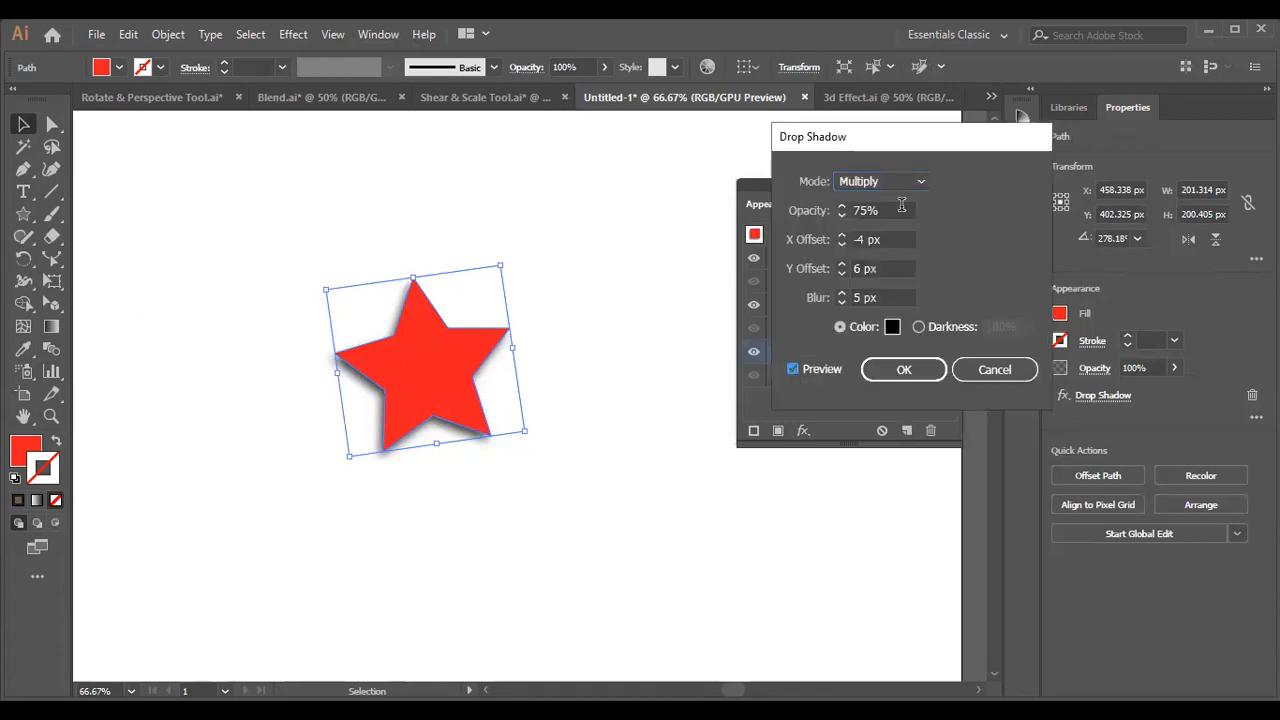
click(972, 371)
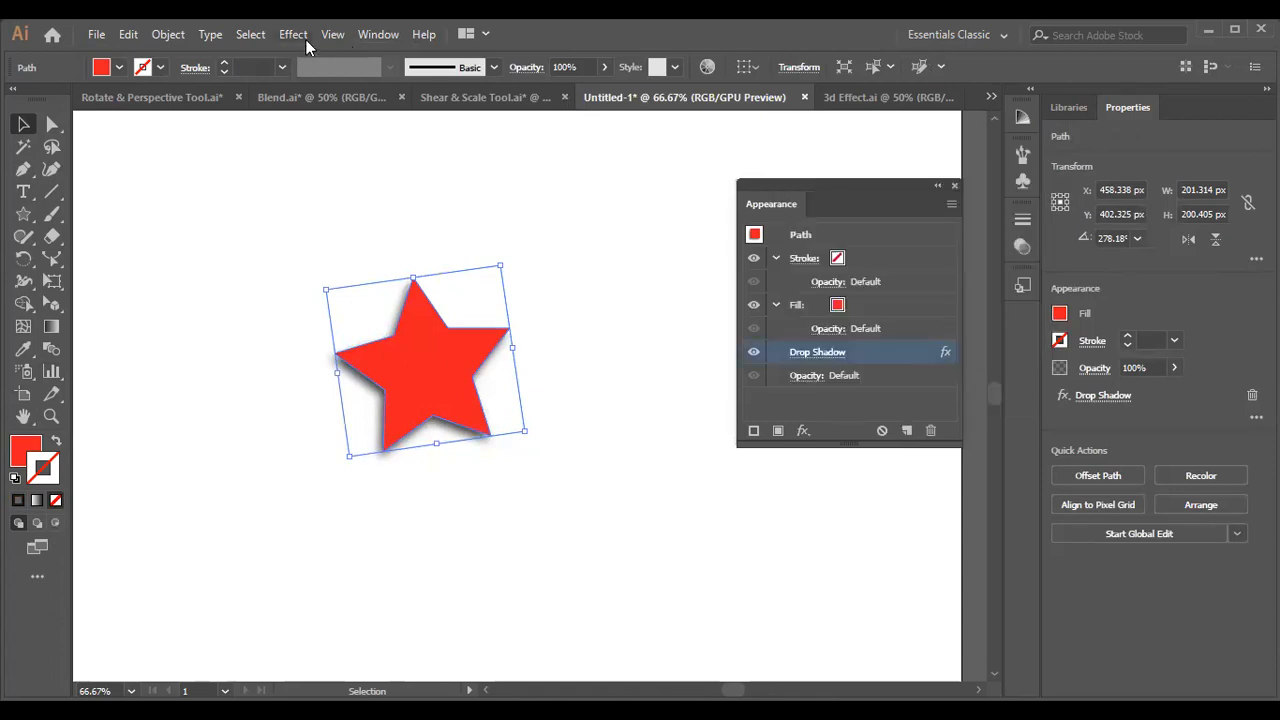
click(956, 186)
Undo the stroke removal and the Drop Shadow effect, and rotate the plain star upright.
key(a)
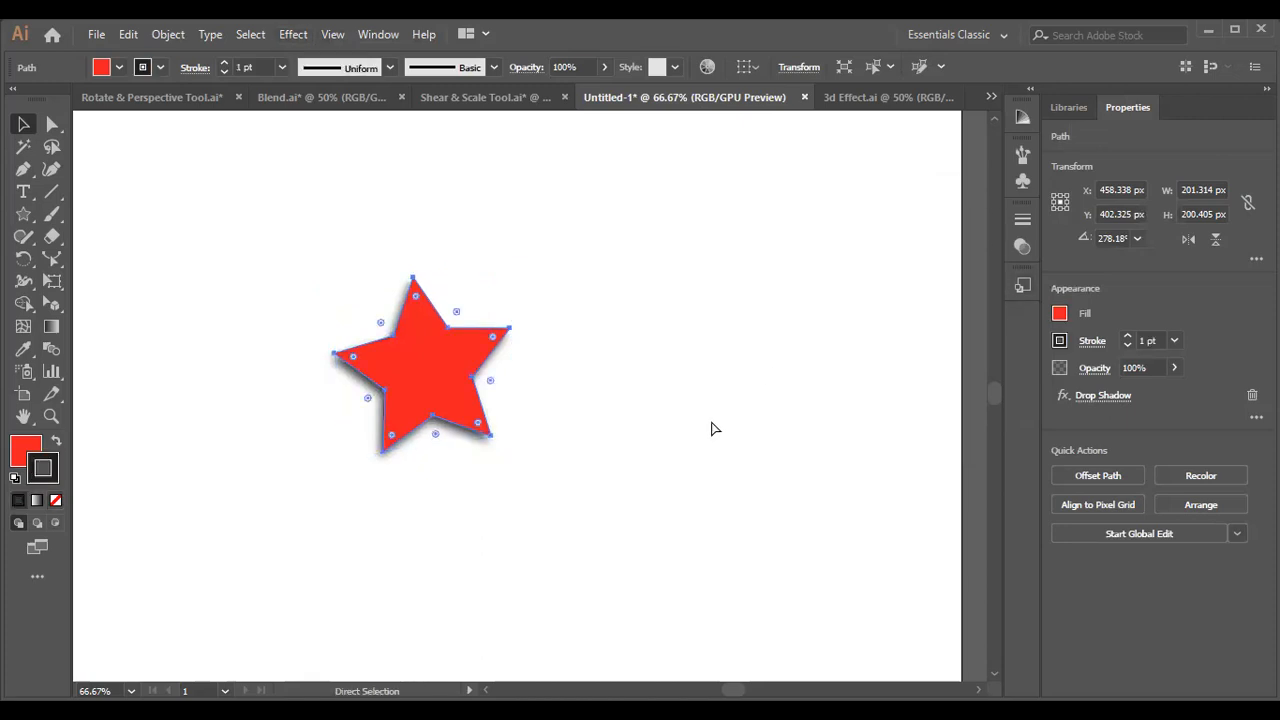
key(ctrl+z)
key(v)
click(713, 428)
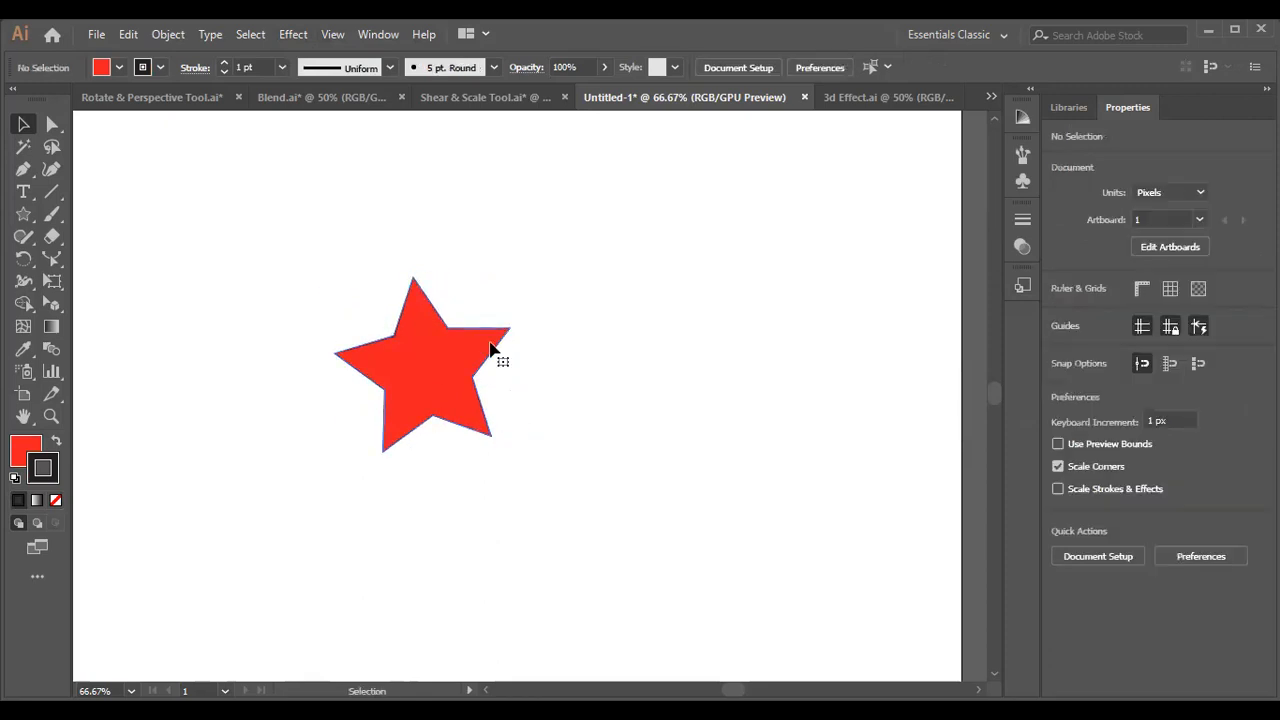
click(488, 345)
mouse_move(503, 255)
mouse_down()
mouse_move(529, 297)
mouse_move(523, 258)
mouse_move(522, 271)
mouse_up()
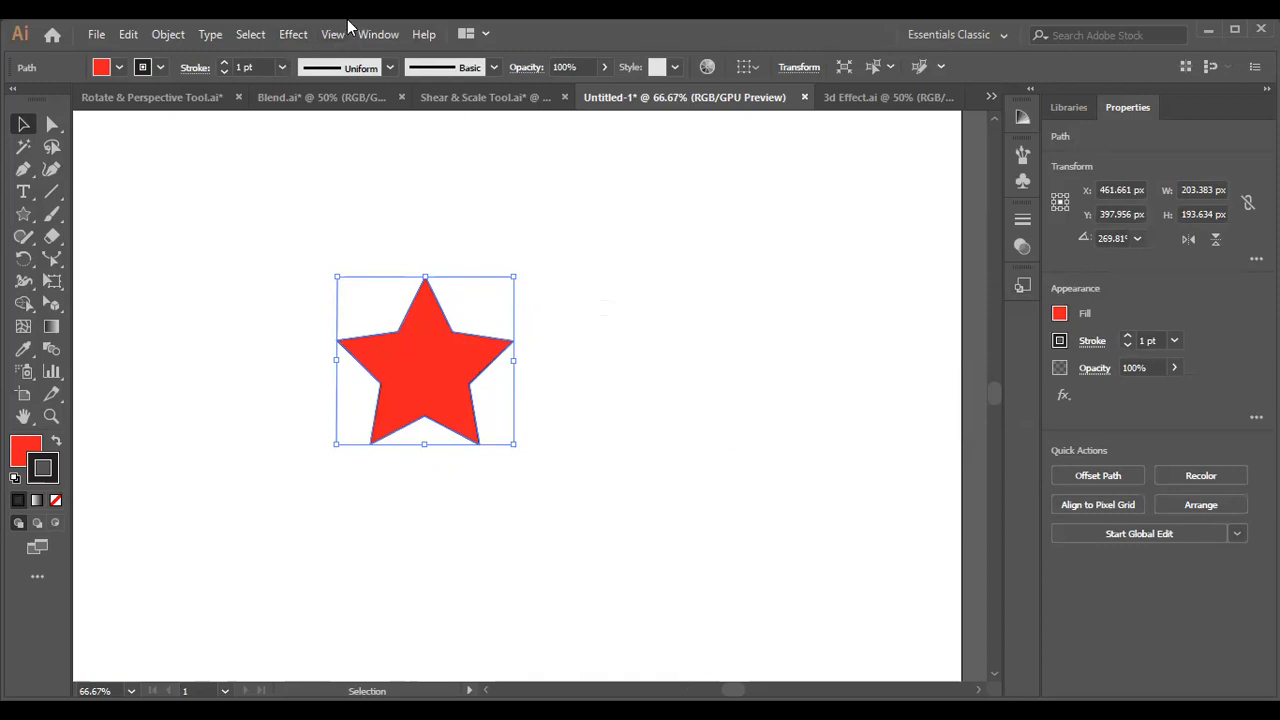
Start the Offset Path effect on the star with a 10 px offset and live preview, keeping the star unobstructed.
click(293, 34)
mouse_move(374, 199)
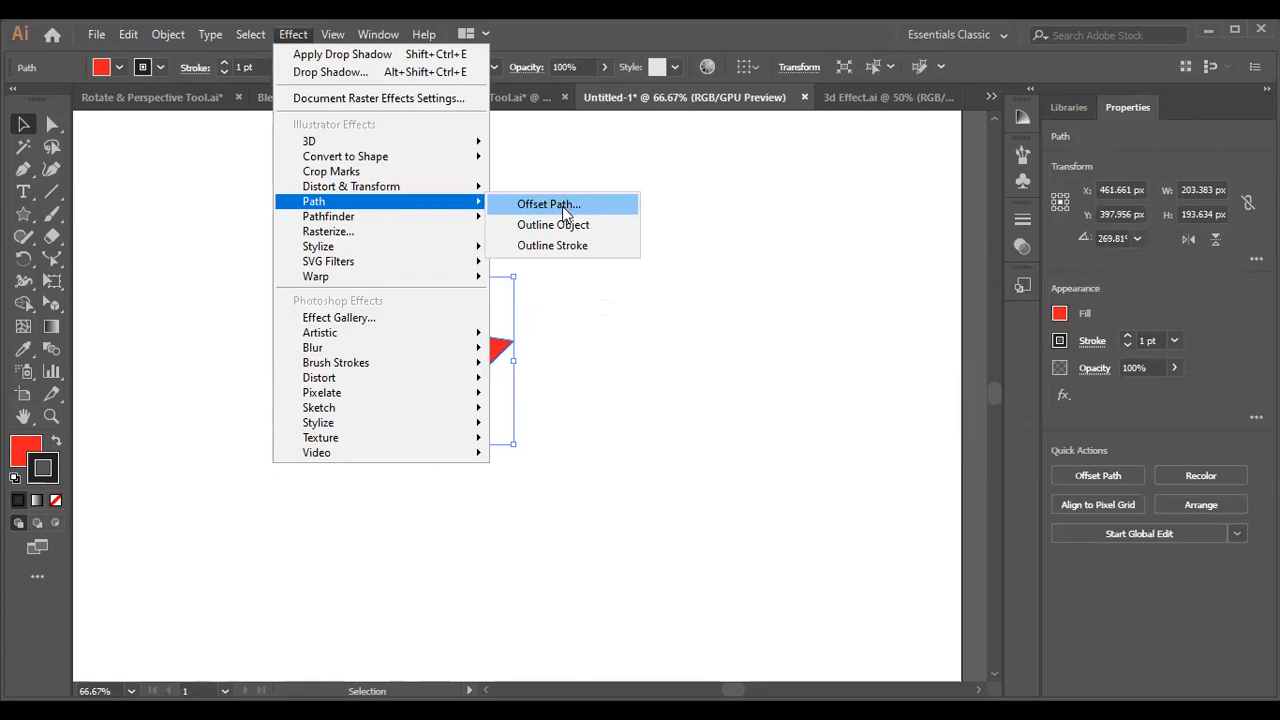
click(562, 206)
click(293, 241)
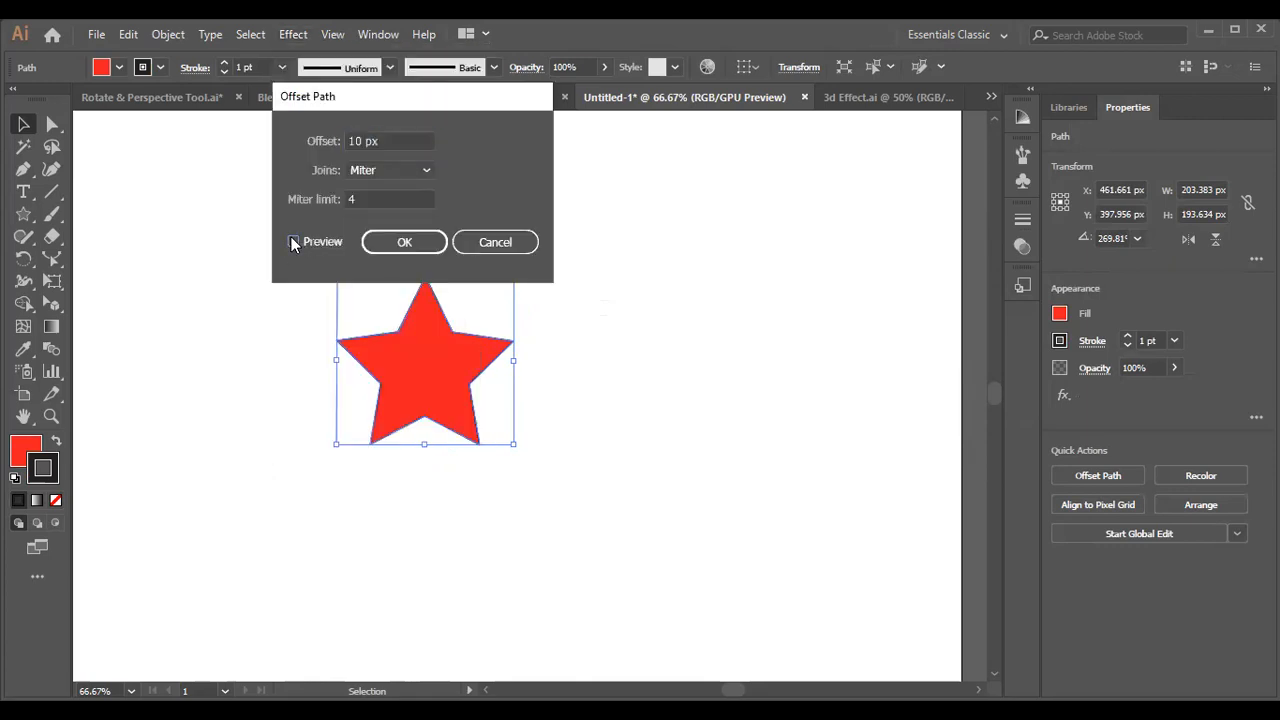
drag(454, 100, 740, 194)
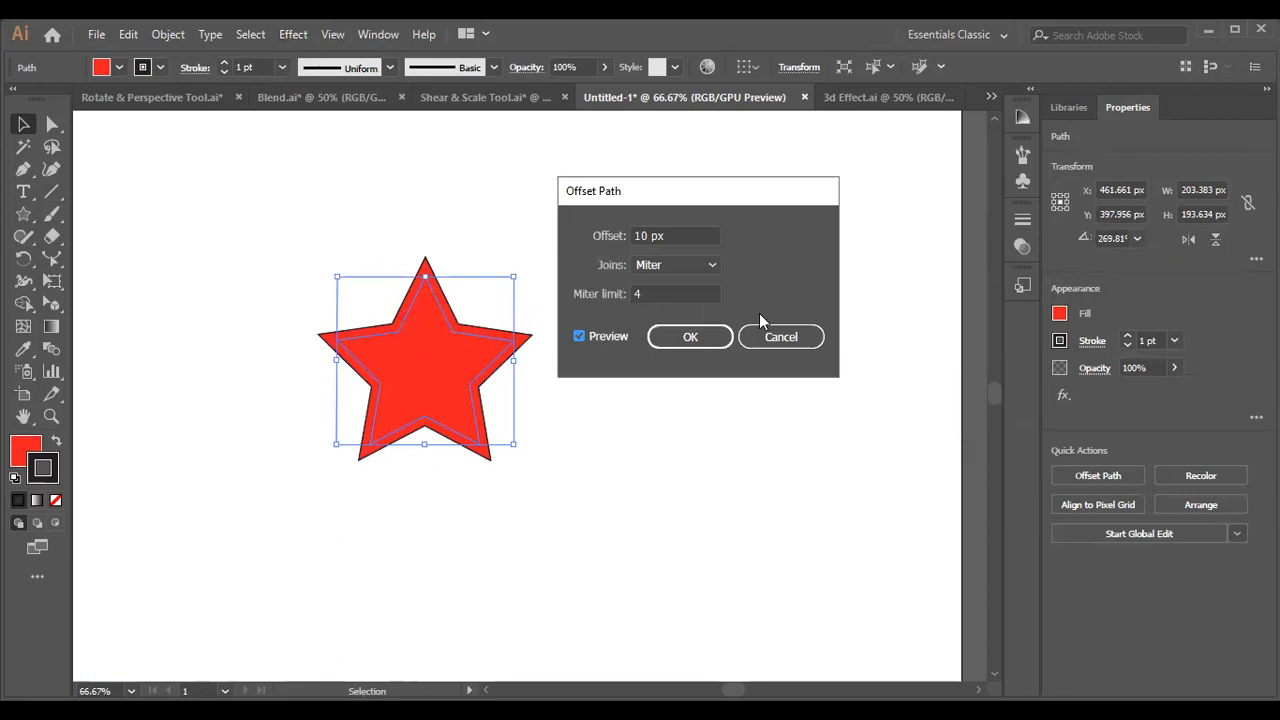
Lower the Offset Path miter limit to 0, set the joins to Round, apply the effect and deselect the star.
click(669, 295)
key(Down)
key(Down)
key(Down)
key(Down)
key(Down)
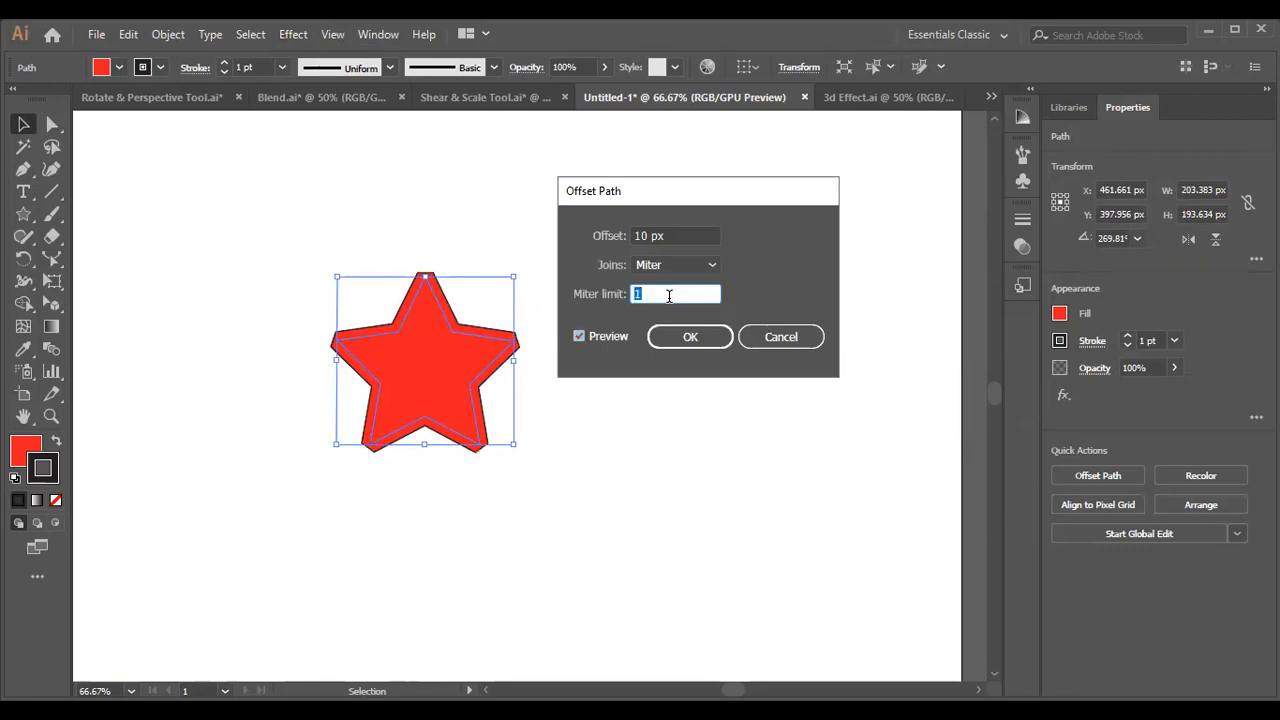
key(Up)
click(710, 266)
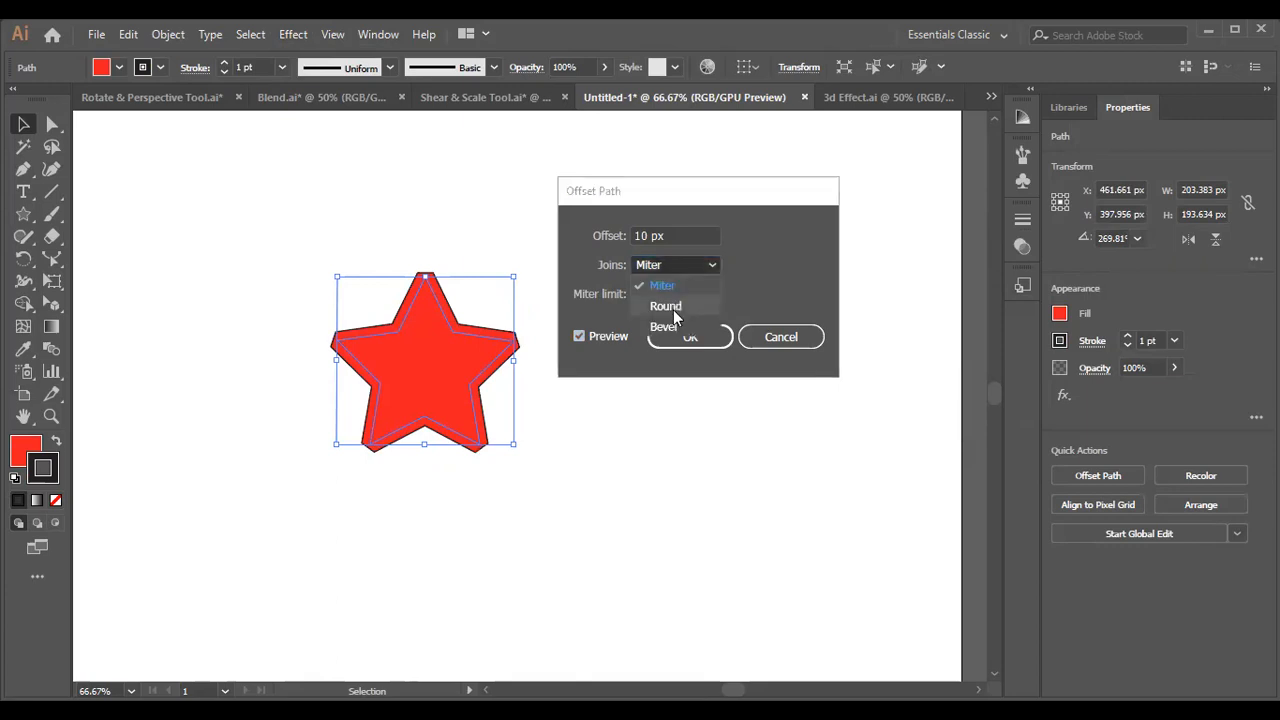
click(673, 312)
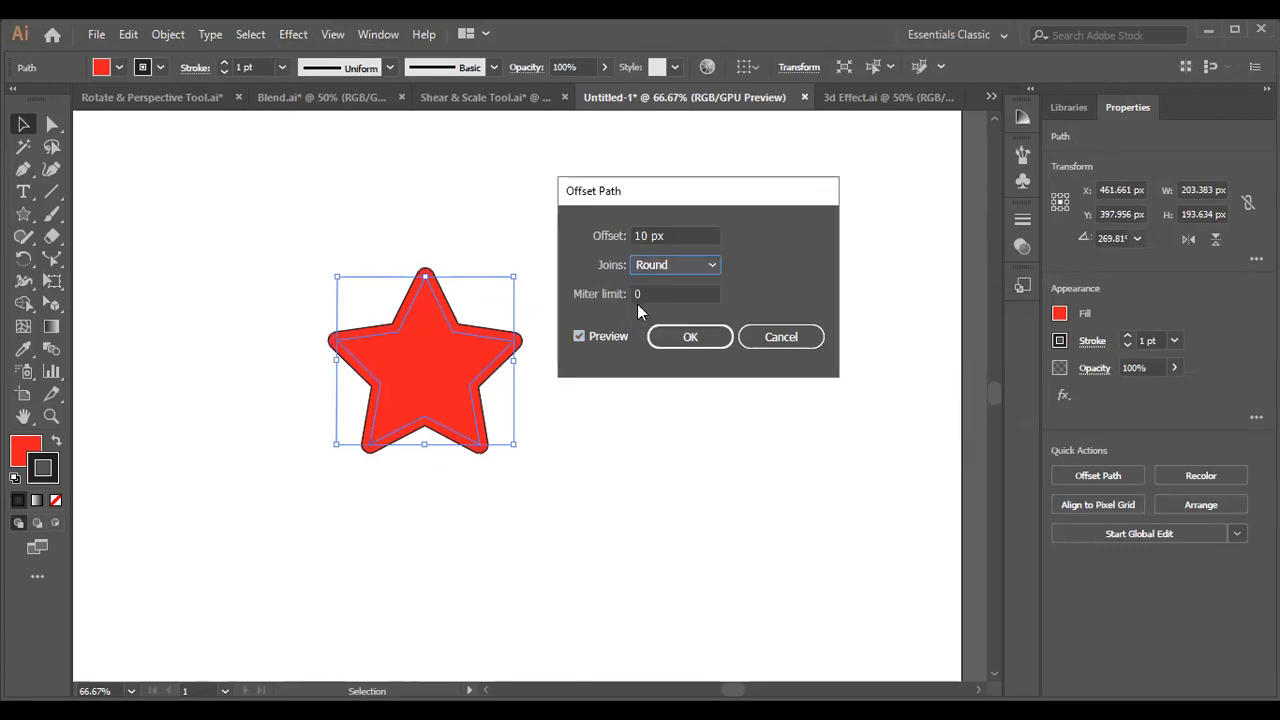
click(690, 337)
click(617, 389)
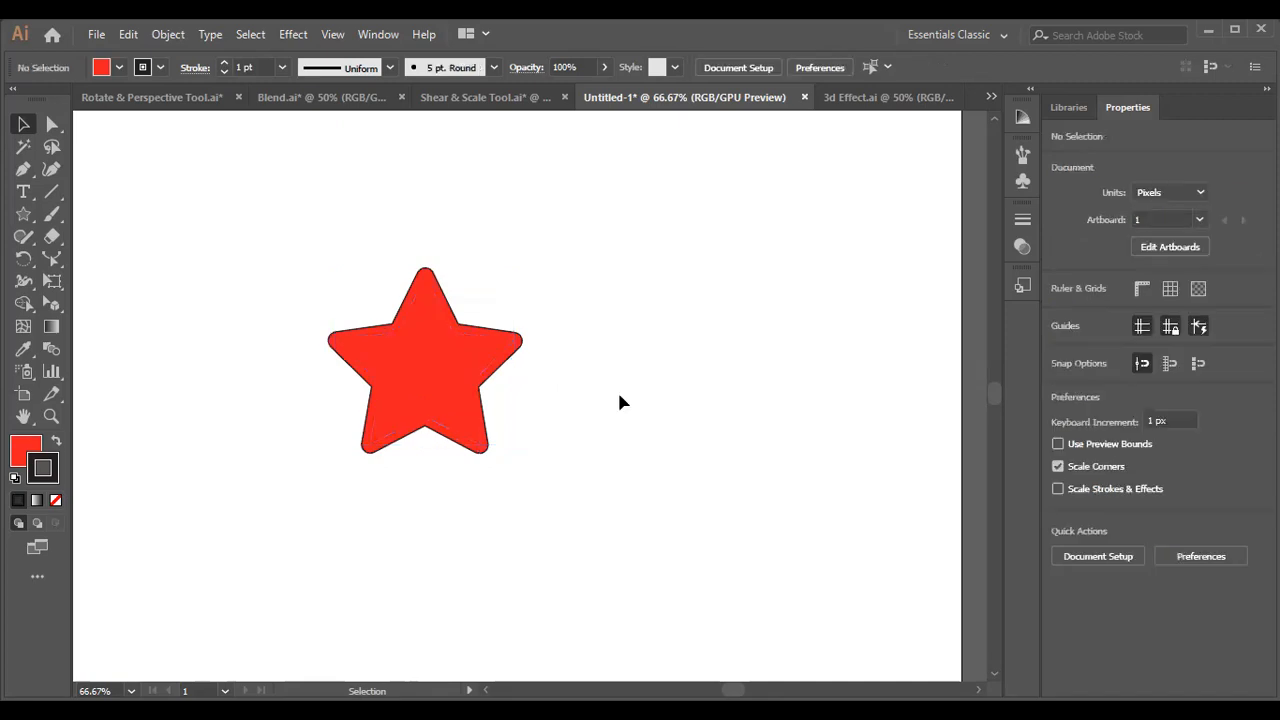
Move the offset star slightly upward, change its fill to green and deselect it.
click(397, 390)
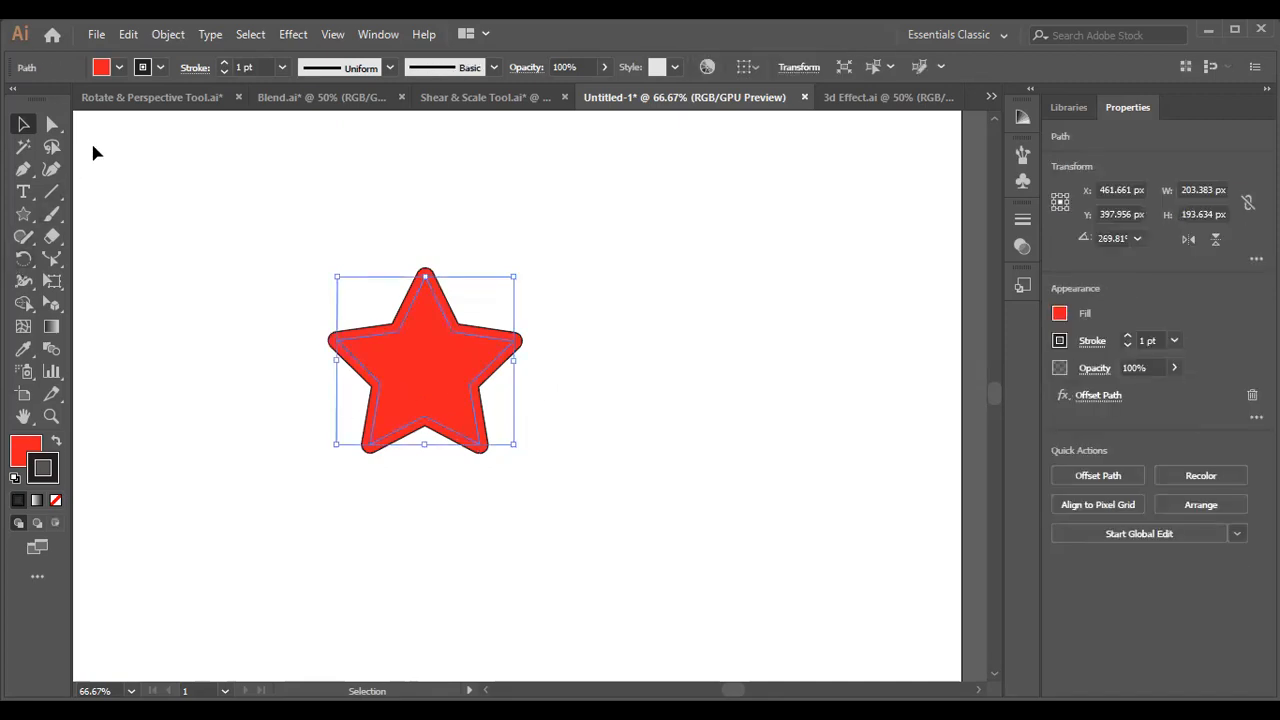
drag(474, 342, 477, 306)
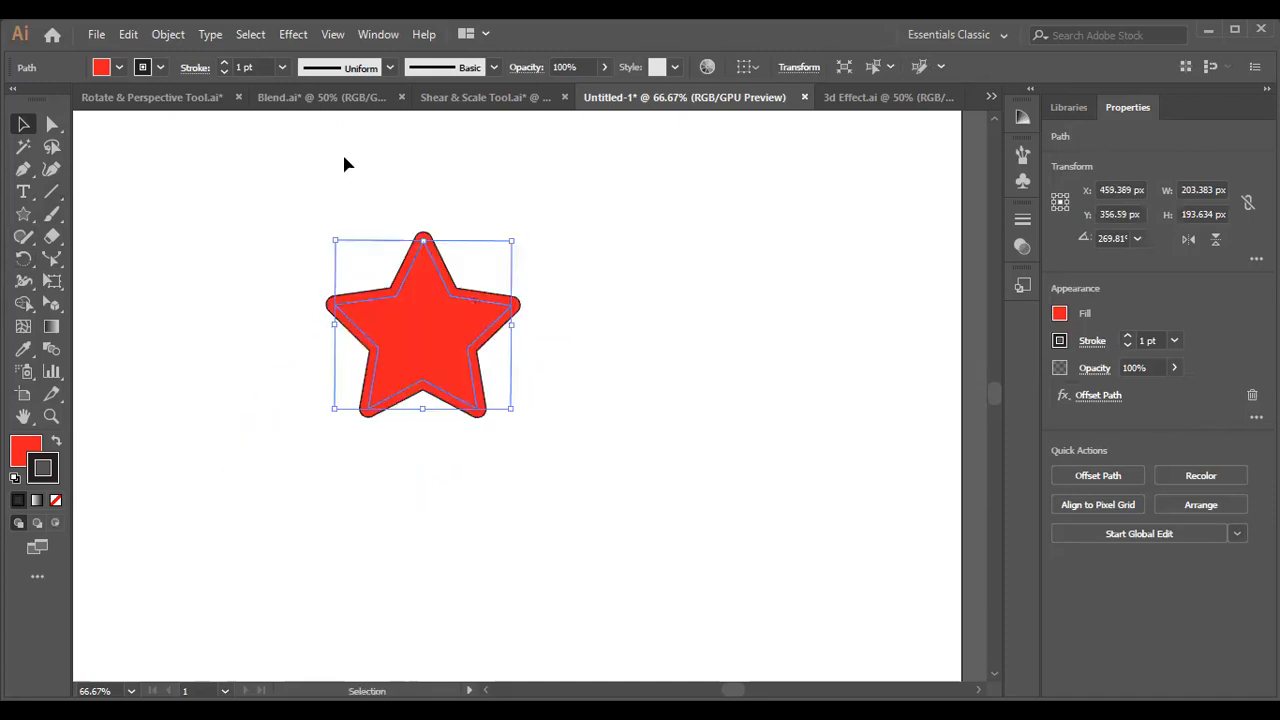
click(295, 354)
click(398, 368)
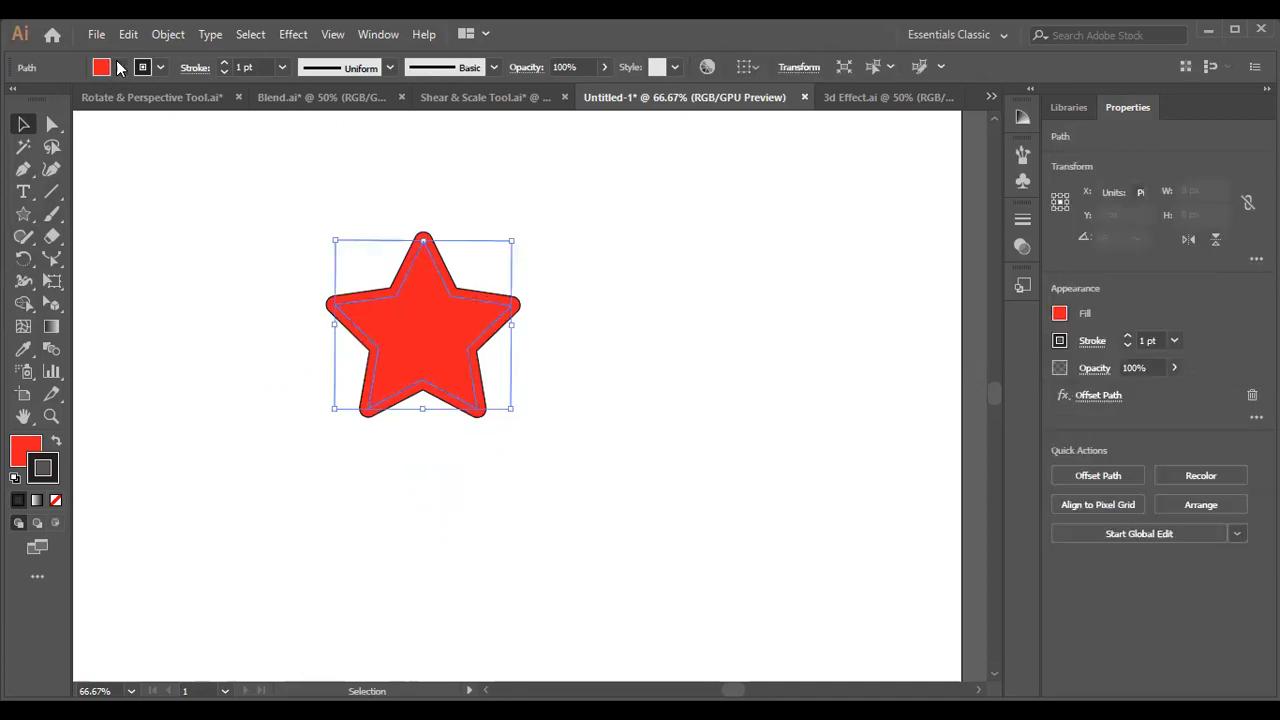
click(118, 67)
click(90, 100)
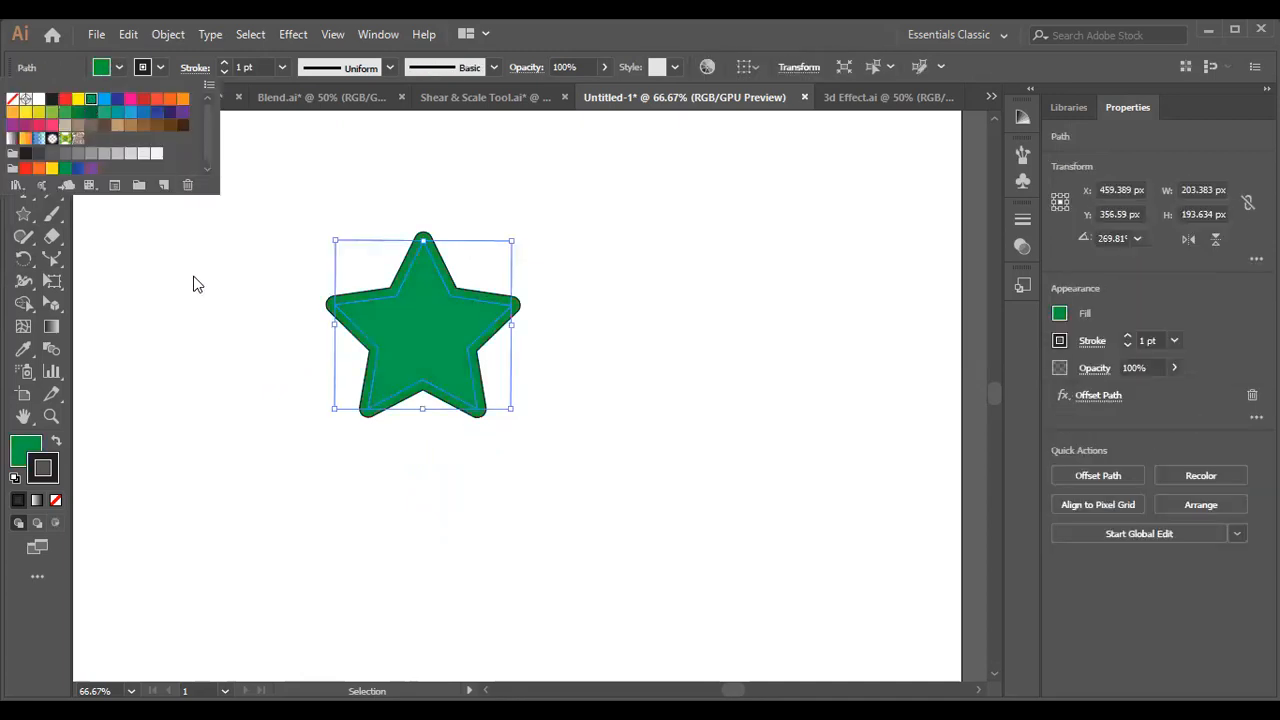
click(197, 276)
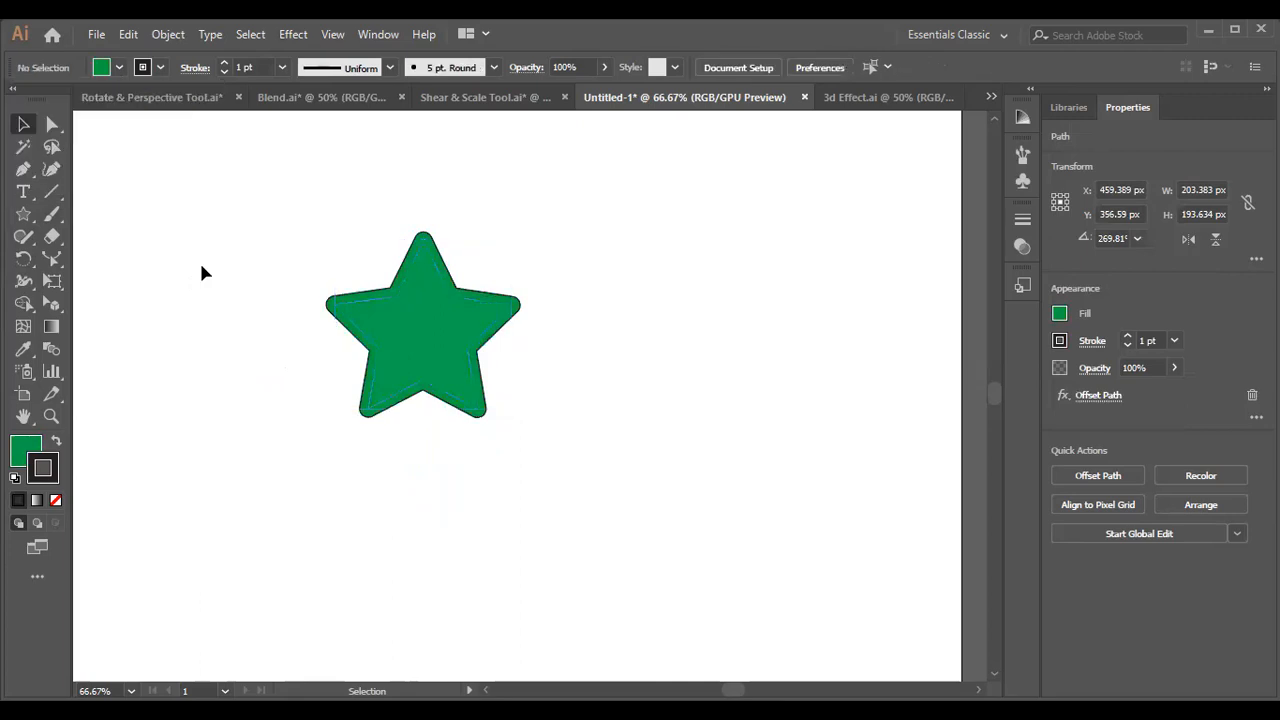
Make the green star's stroke a dashed line, shorten its dashes and deselect the star.
click(405, 360)
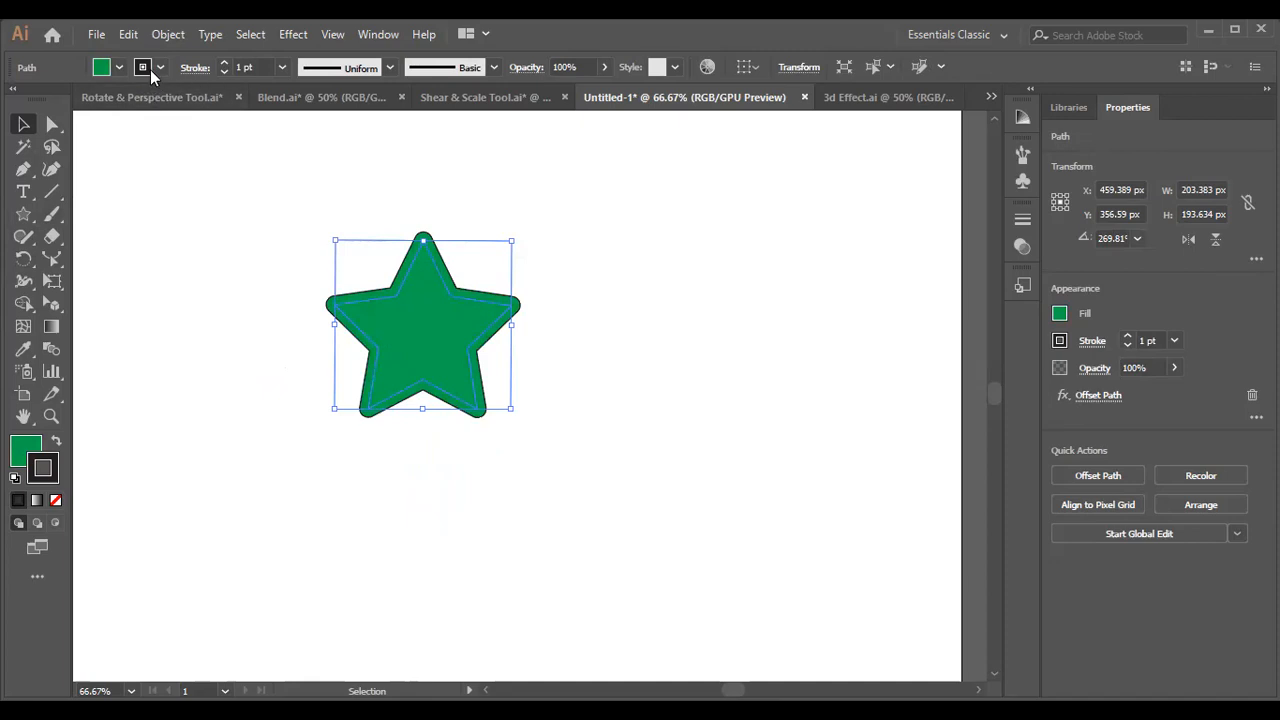
click(195, 68)
click(12, 197)
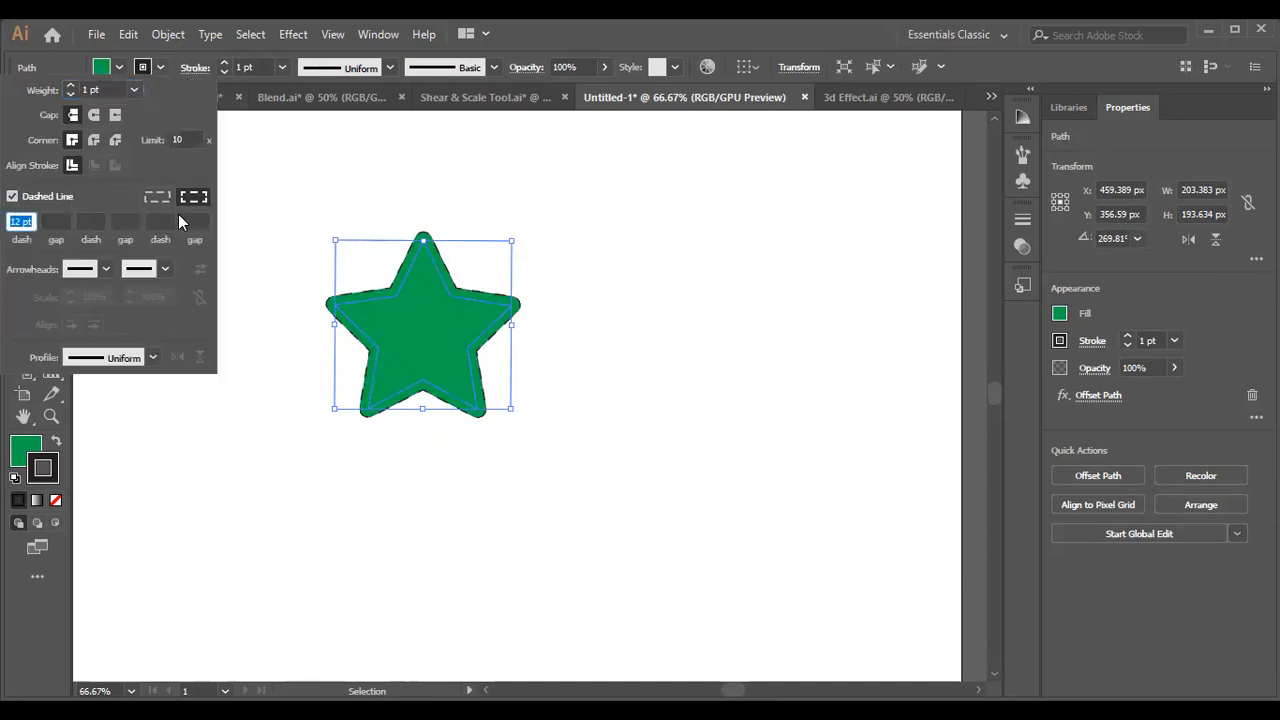
scroll(15, 221, down, 4)
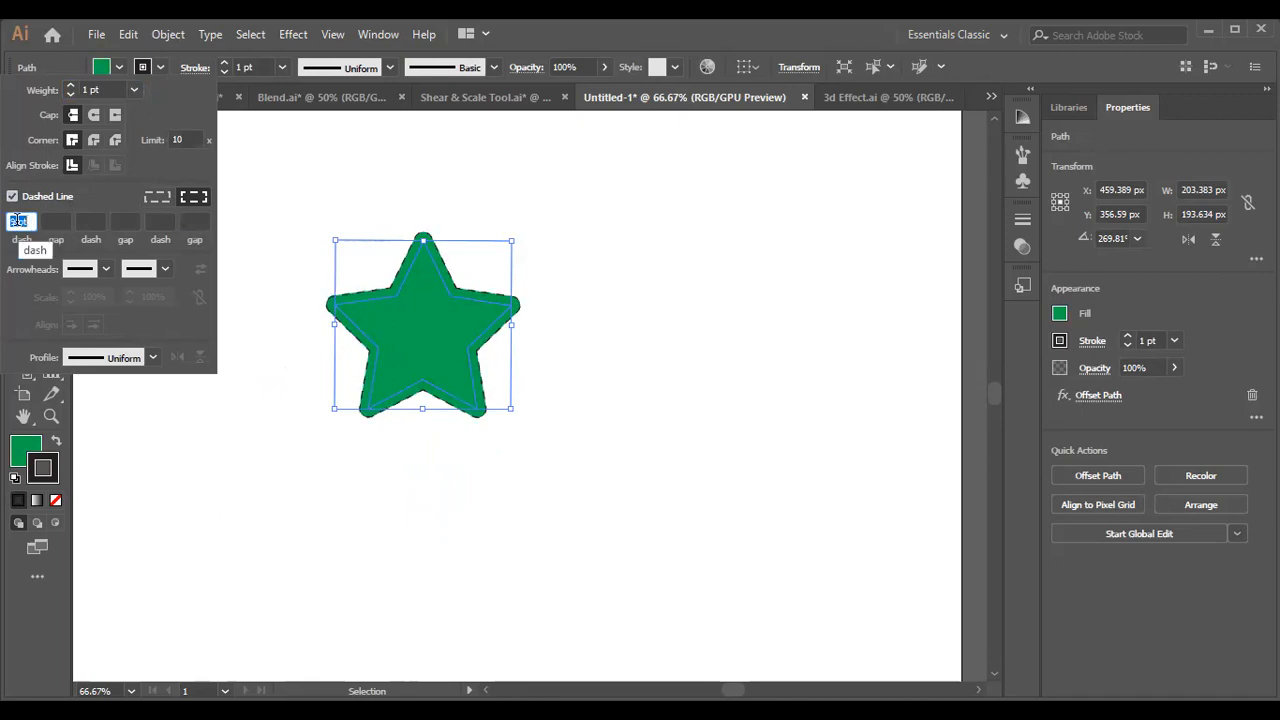
click(158, 429)
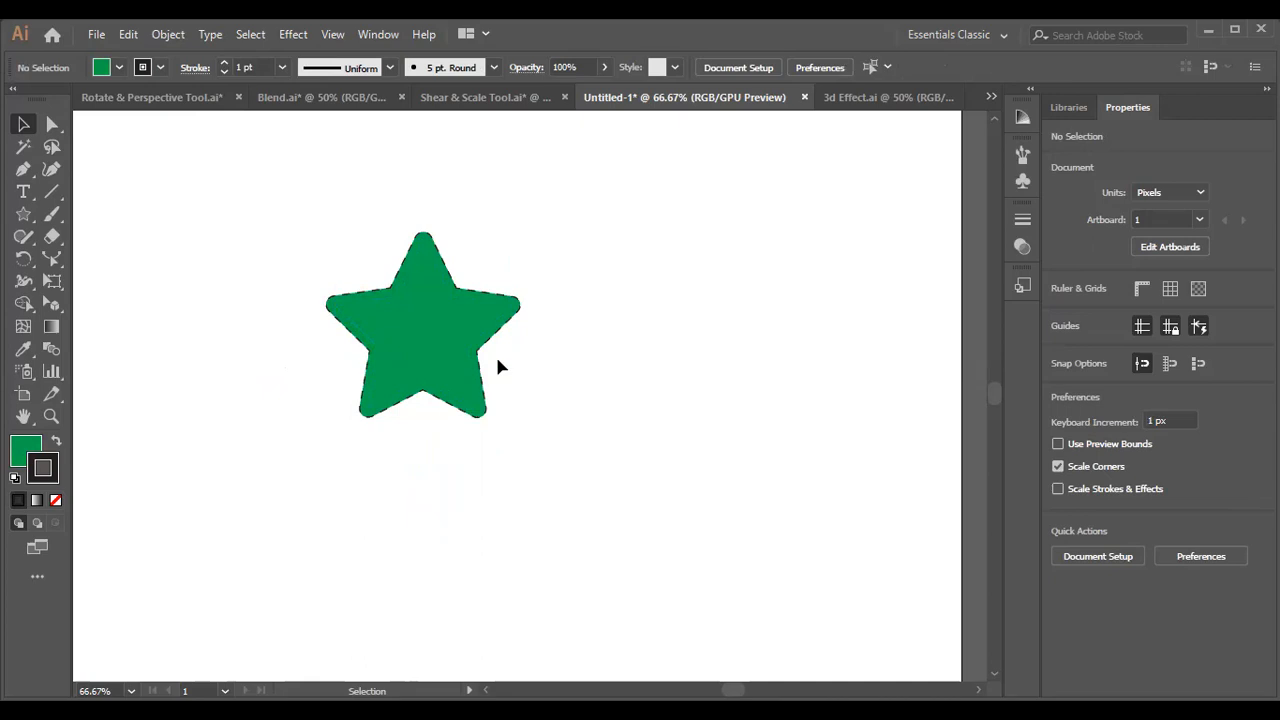
Show the star's original anchor points and undo the dashed stroke, green fill, move and Offset Path effect.
click(389, 374)
key(a)
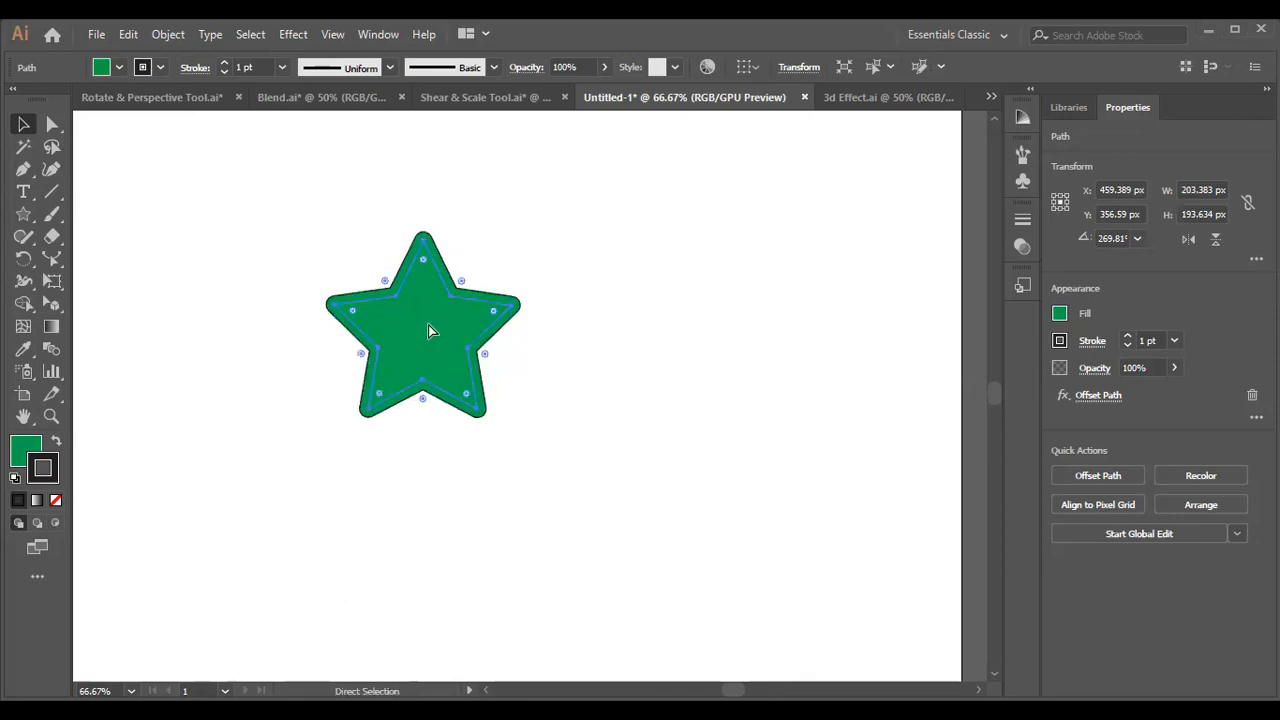
key(ctrl+z)
key(ctrl+z)
drag(330, 443, 453, 273)
key(ctrl+z)
key(ctrl+z)
key(ctrl+z)
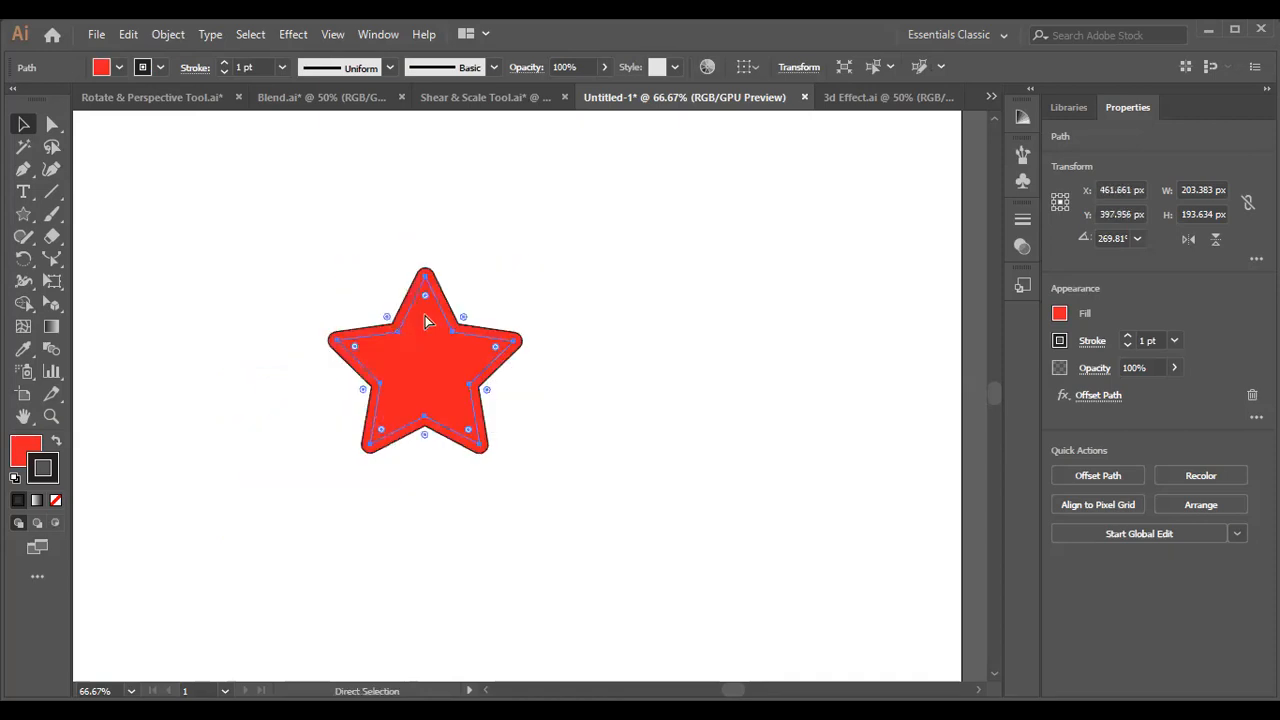
Apply the Outline Object path effect to the plain red star and move the star slightly.
click(292, 37)
mouse_move(372, 201)
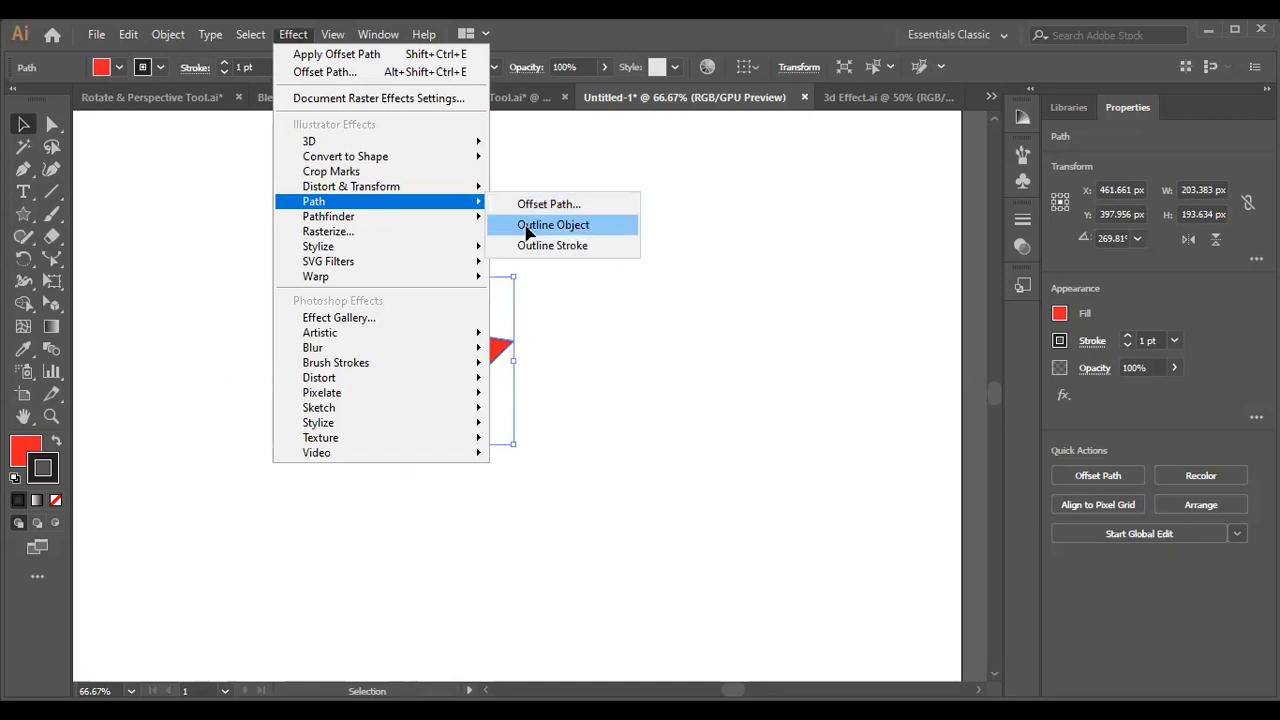
click(527, 230)
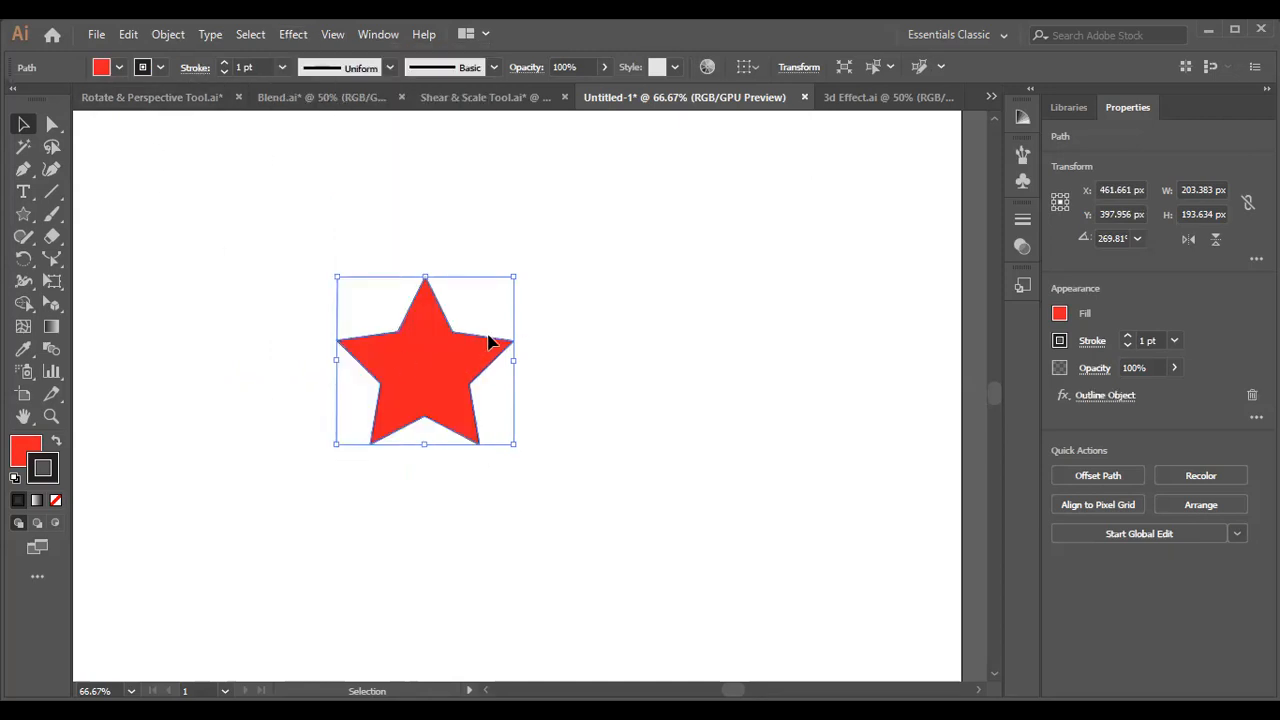
drag(394, 363, 347, 260)
drag(406, 293, 465, 390)
Preview a 10 px object-level Offset Path with Round joins, try other miter limits such as 18, and cancel it.
click(172, 35)
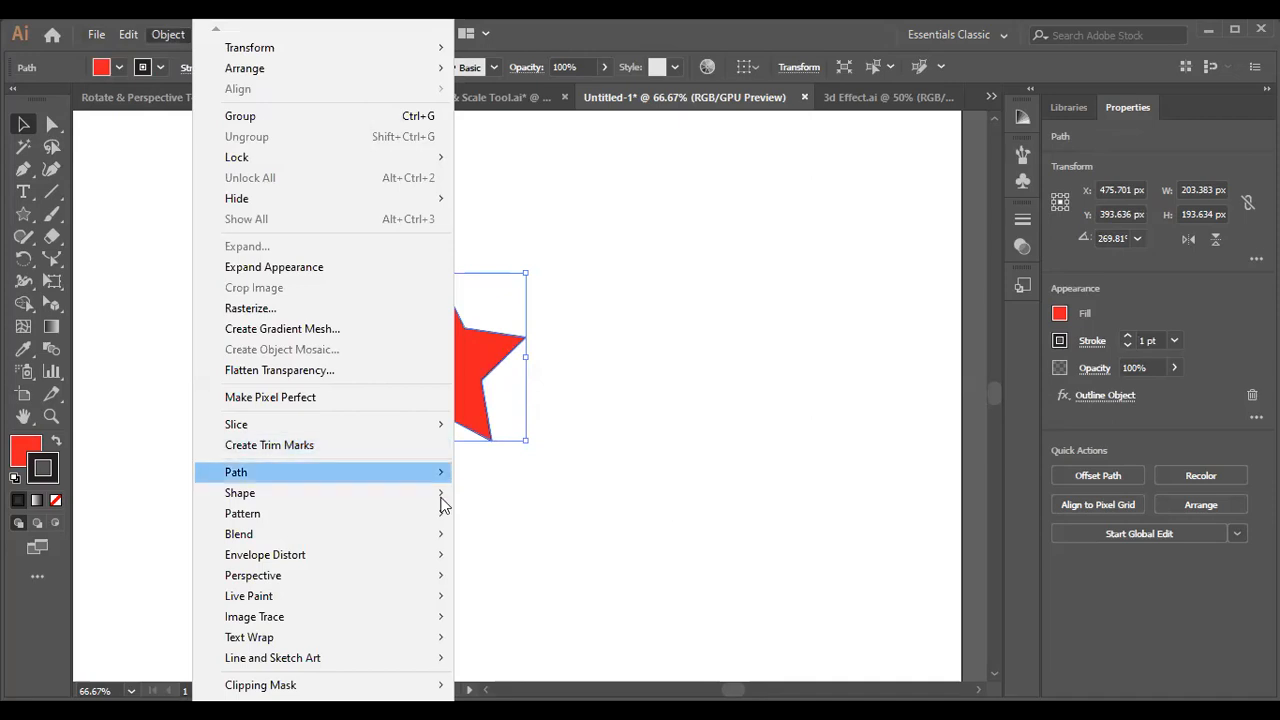
mouse_move(445, 478)
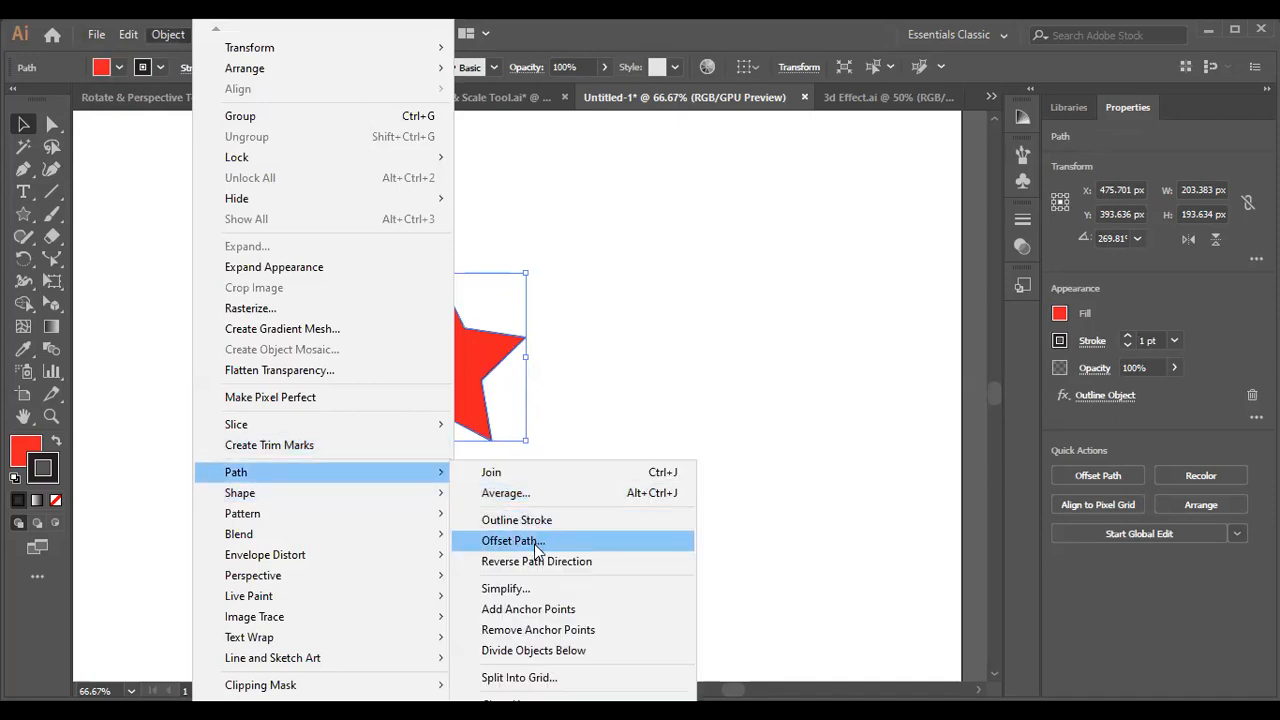
key(Return)
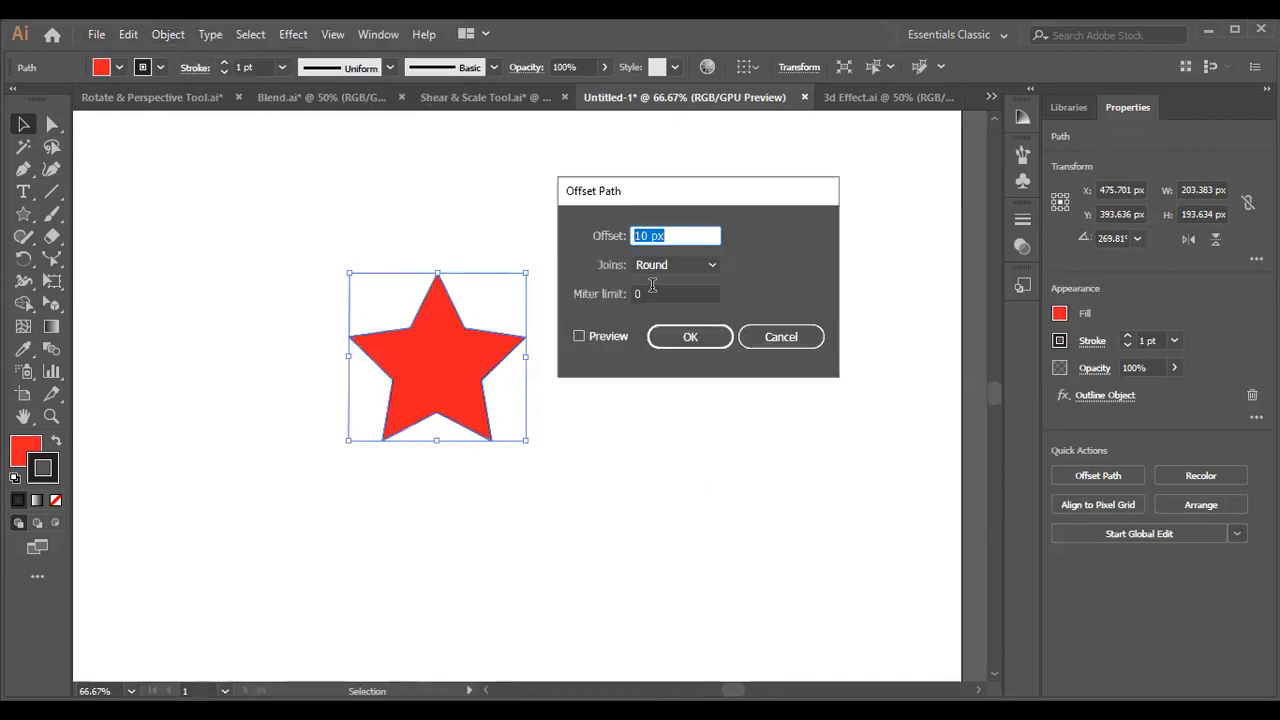
click(589, 336)
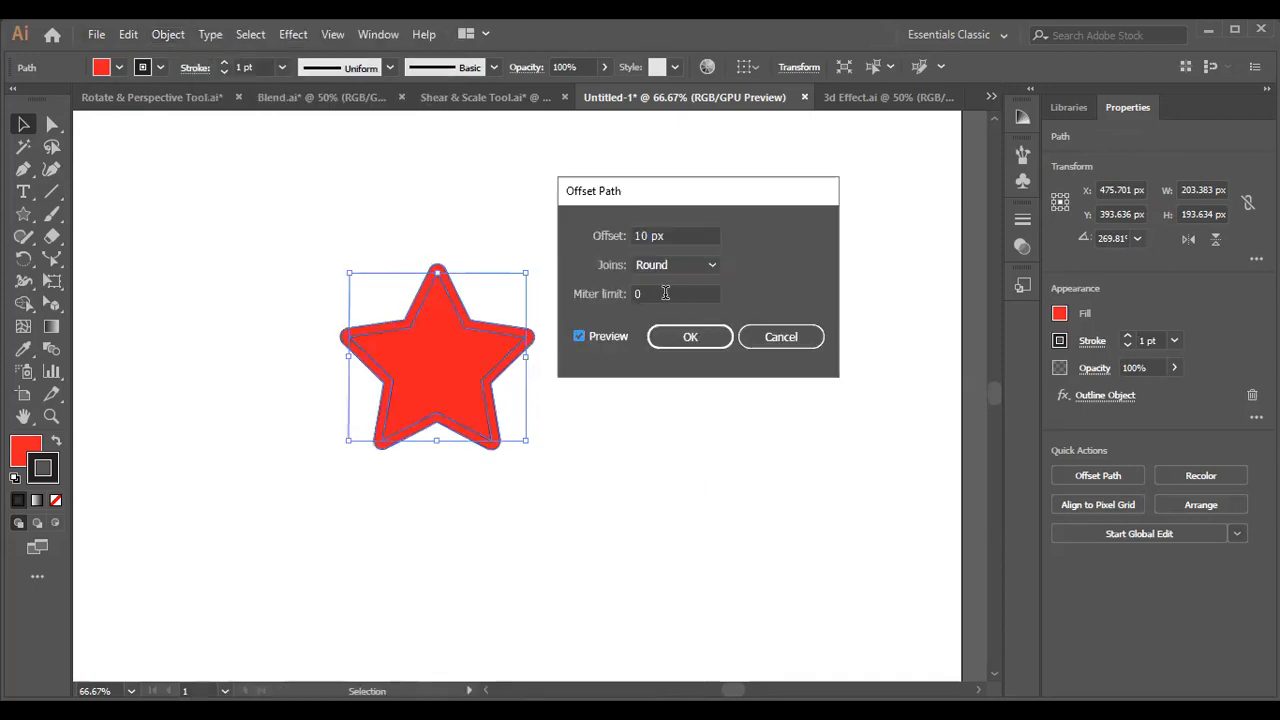
key(BackSpace)
text(12)
click(665, 293)
scroll(665, 293, up, 4)
scroll(665, 293, up, 2)
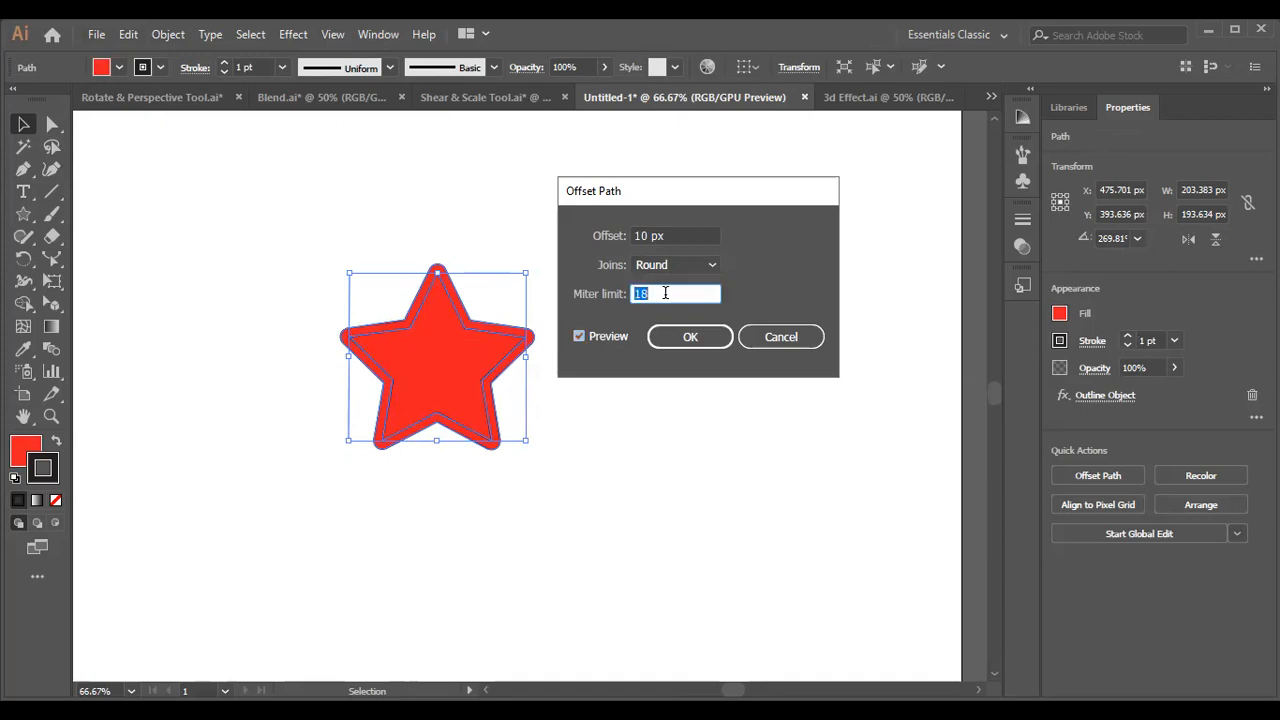
scroll(665, 293, down, 2)
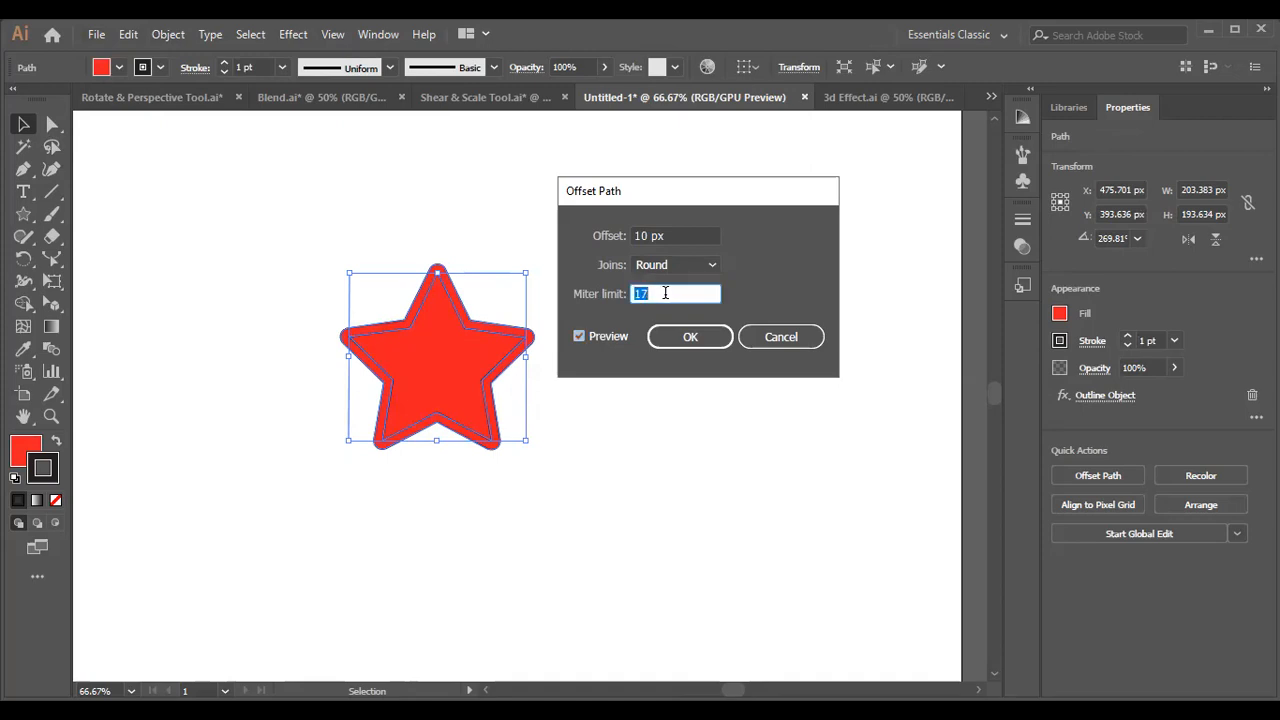
click(797, 338)
click(686, 396)
click(454, 338)
Undo the star's move, its Outline Object effect and its upright rotation, and return to the Selection tool.
key(ctrl+z)
key(ctrl+z)
key(ctrl+z)
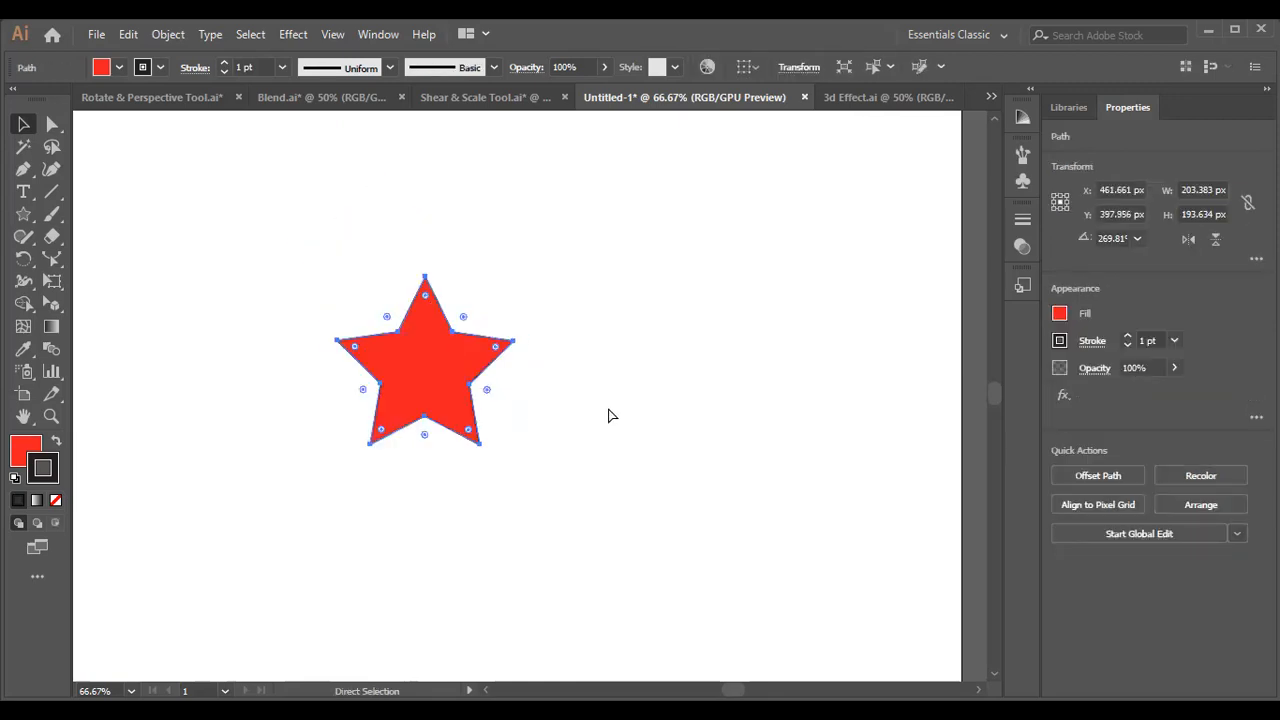
key(v)
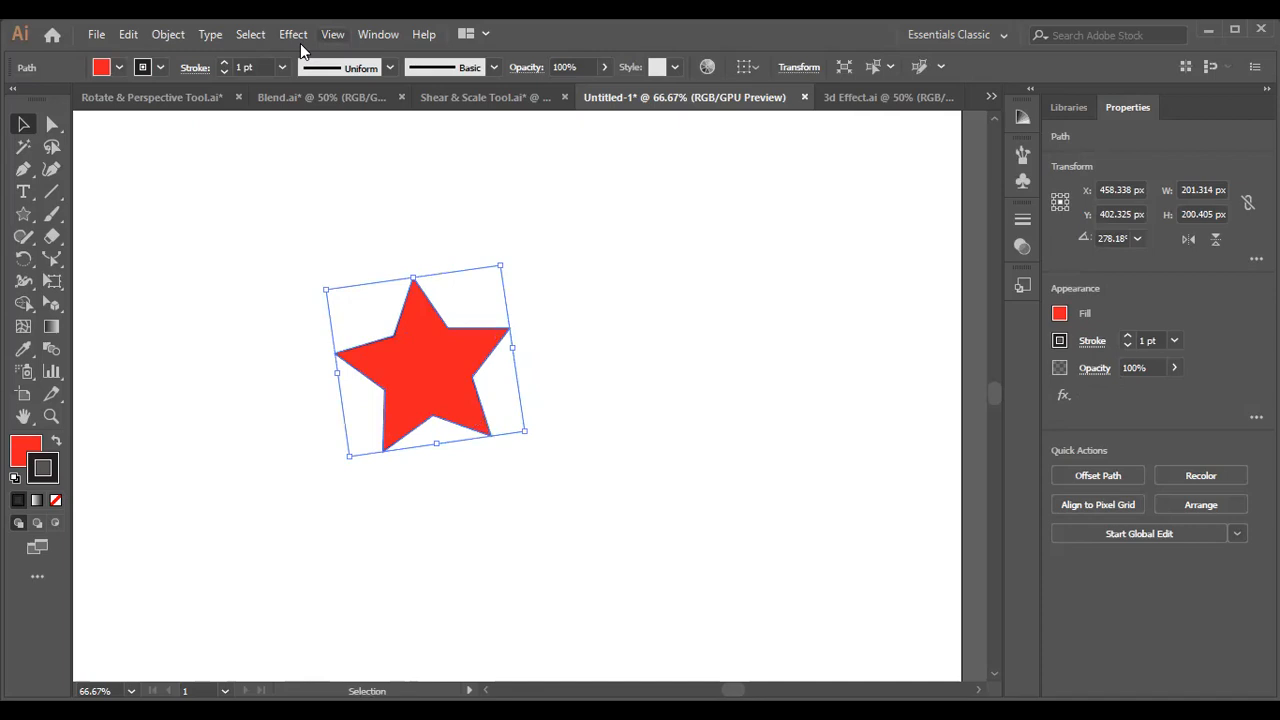
Start a 10 px object-level Offset Path on the tilted star with preview and set the miter limit to -21.
click(163, 34)
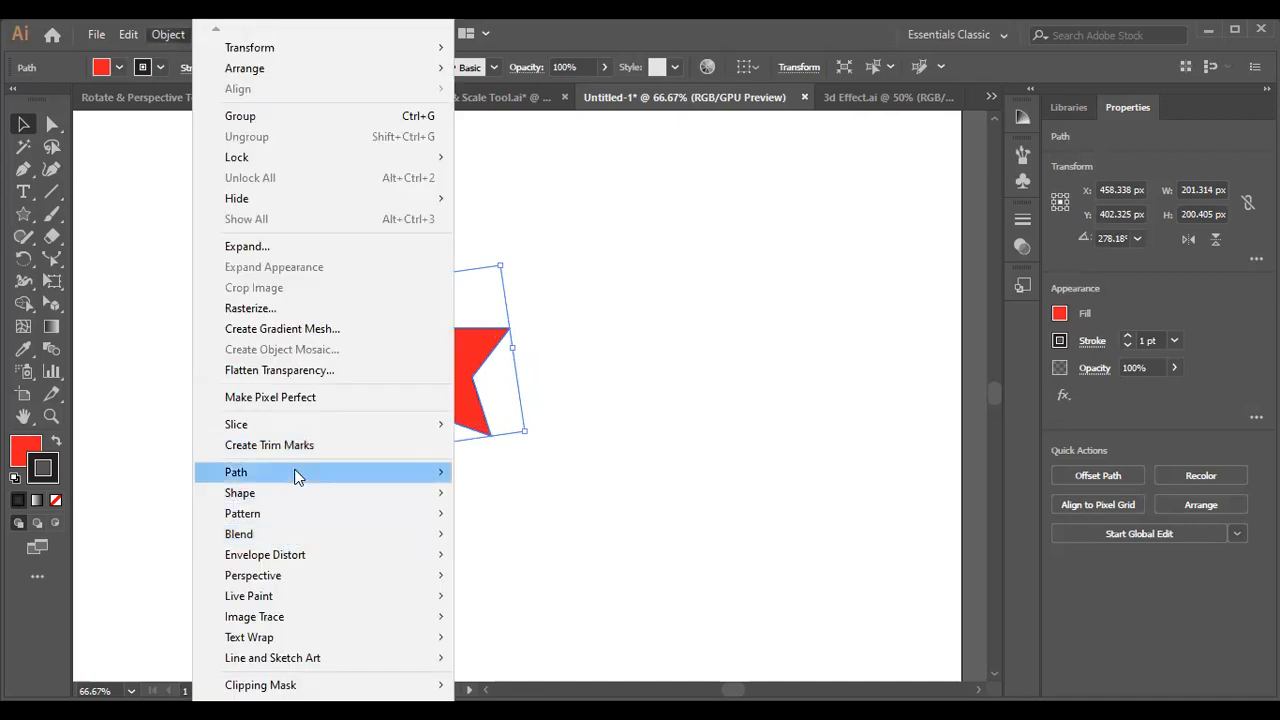
mouse_move(297, 476)
click(528, 544)
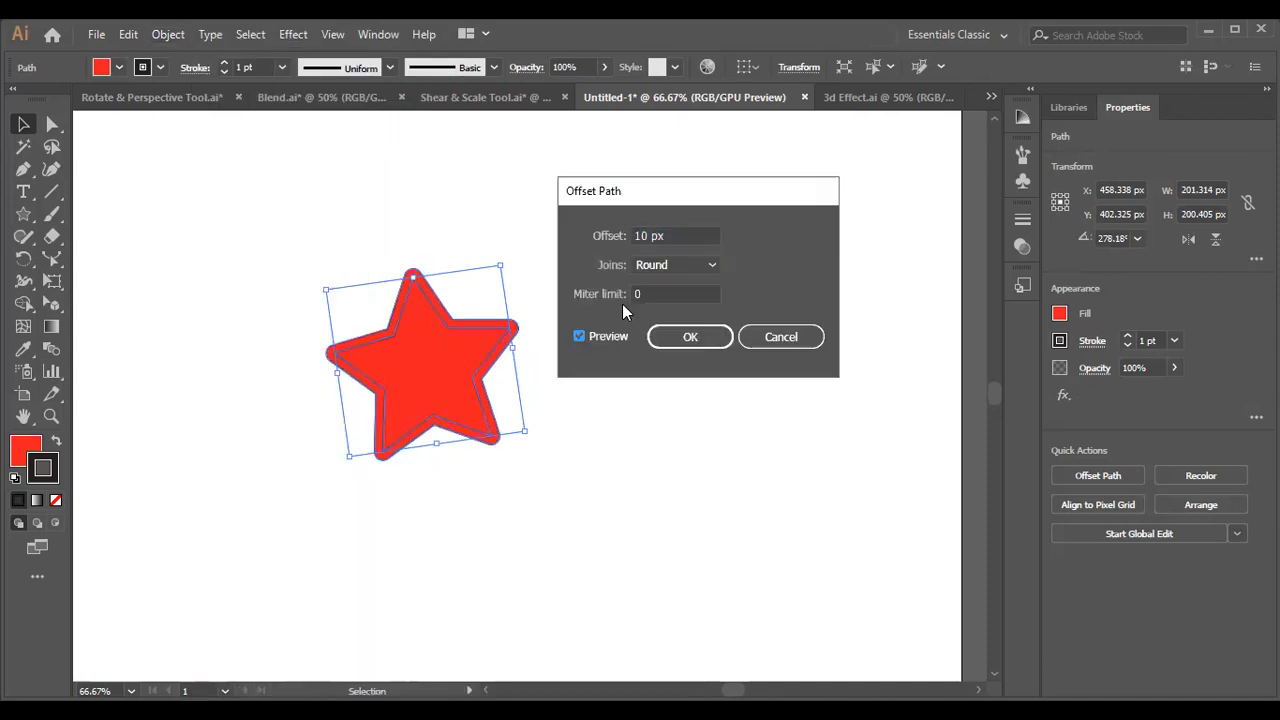
double_click(665, 294)
scroll(665, 294, down, 15)
scroll(665, 294, down, 8)
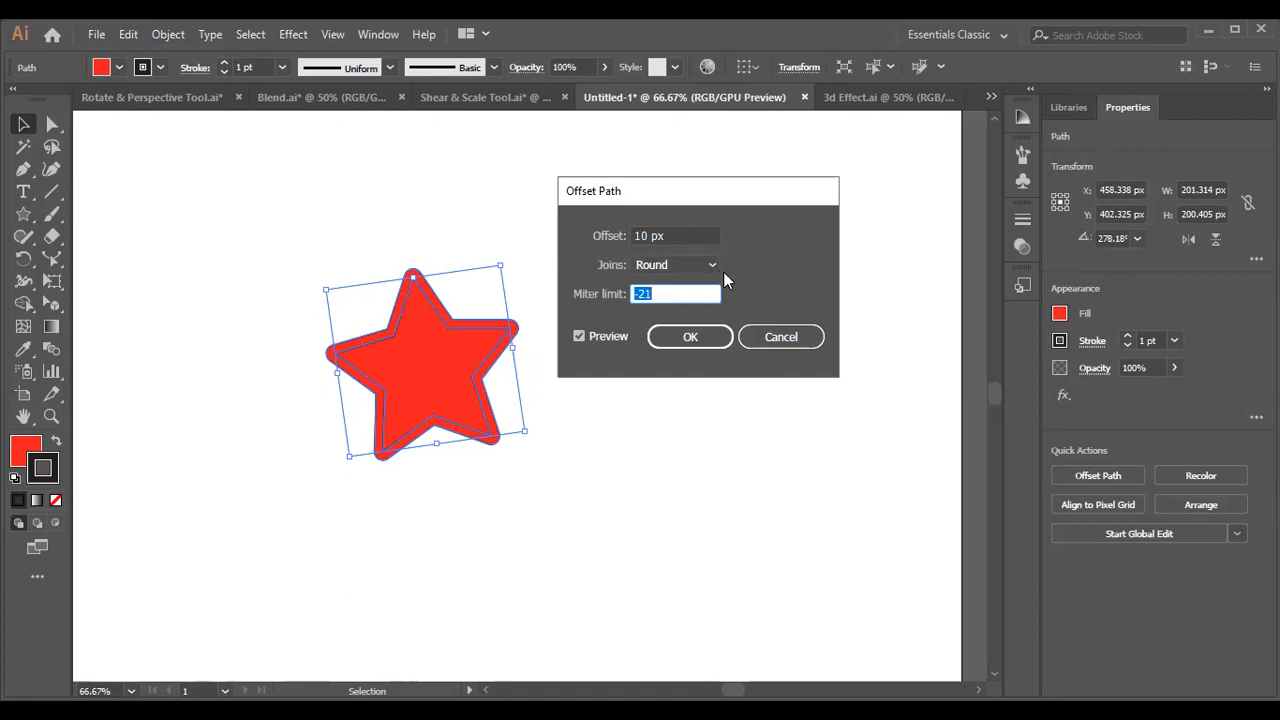
Set the offset path's joins to Bevel and its miter limit to -25, create the path and deselect it.
click(714, 264)
click(667, 334)
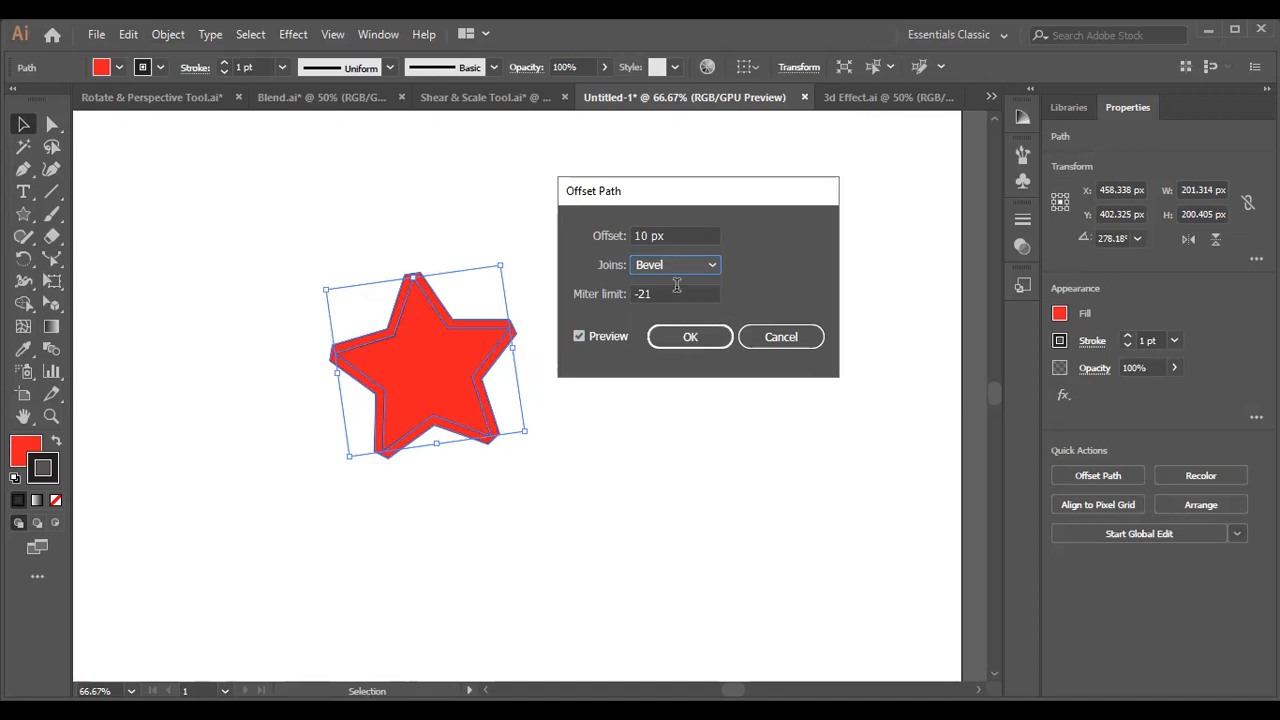
click(677, 286)
scroll(677, 286, down, 4)
click(688, 337)
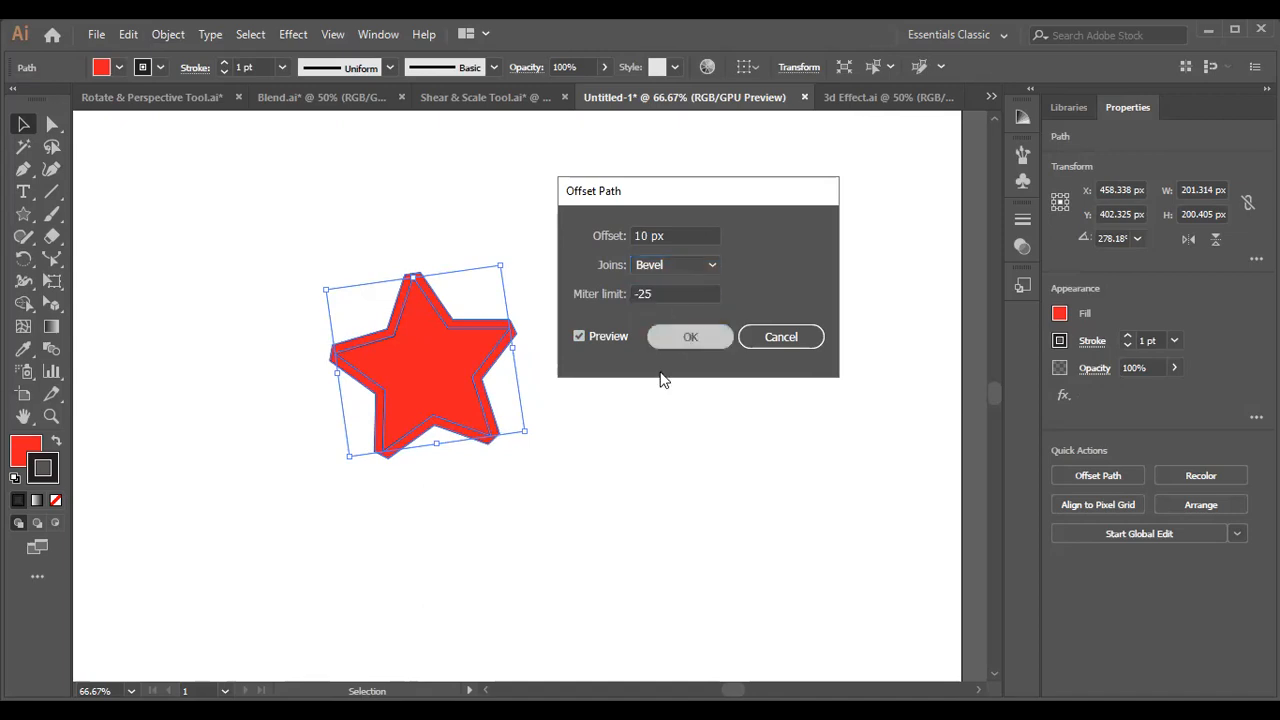
click(597, 453)
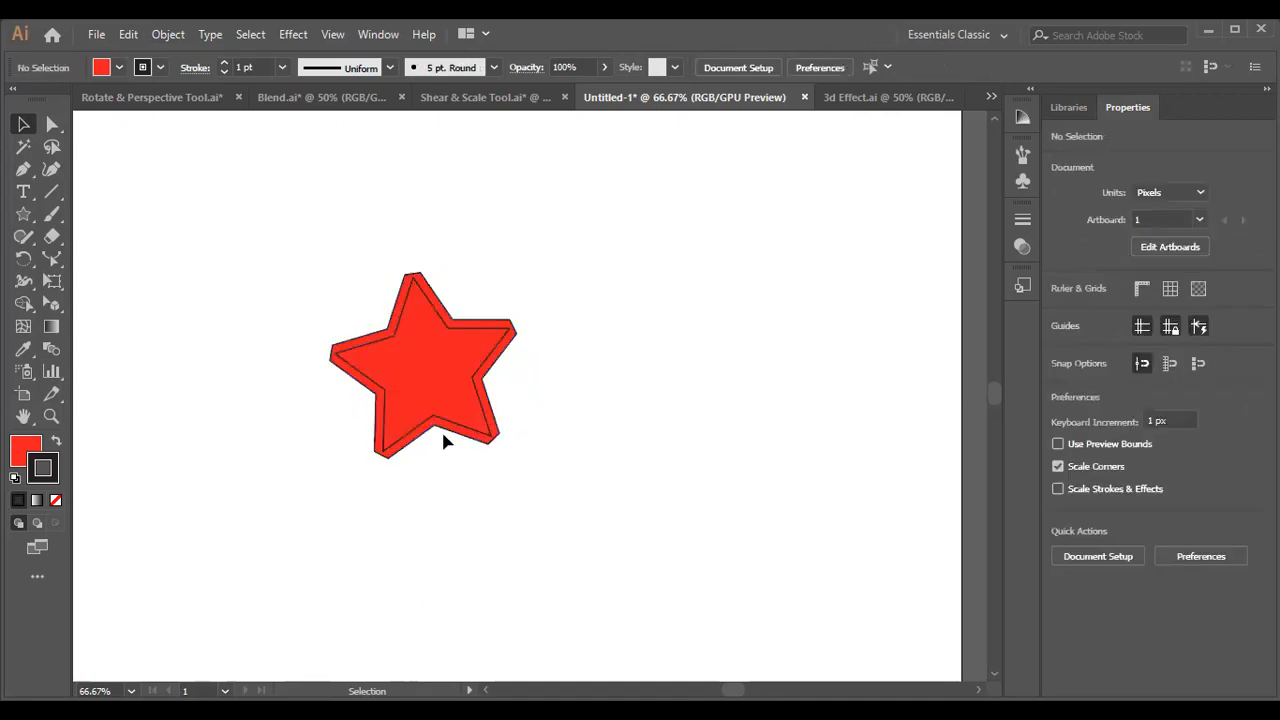
Try moving the star and its offset outline as separate paths, and deselect them.
drag(443, 434, 364, 479)
drag(300, 406, 413, 367)
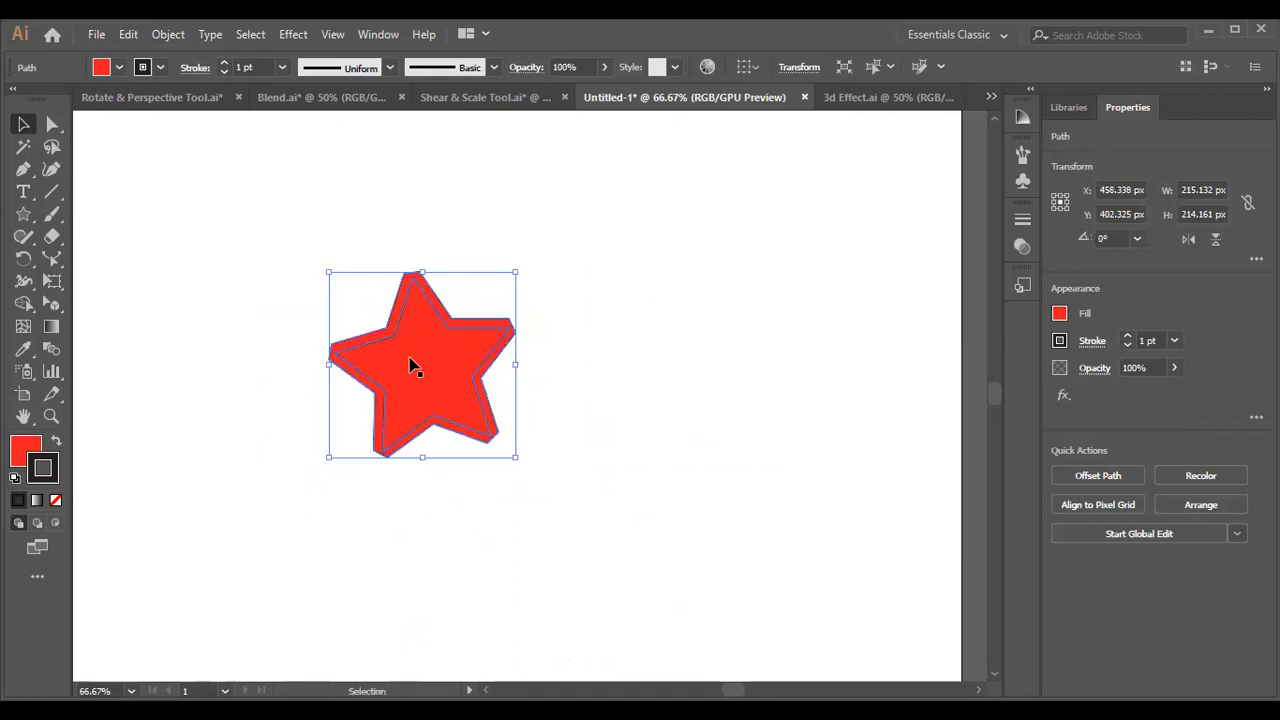
click(314, 295)
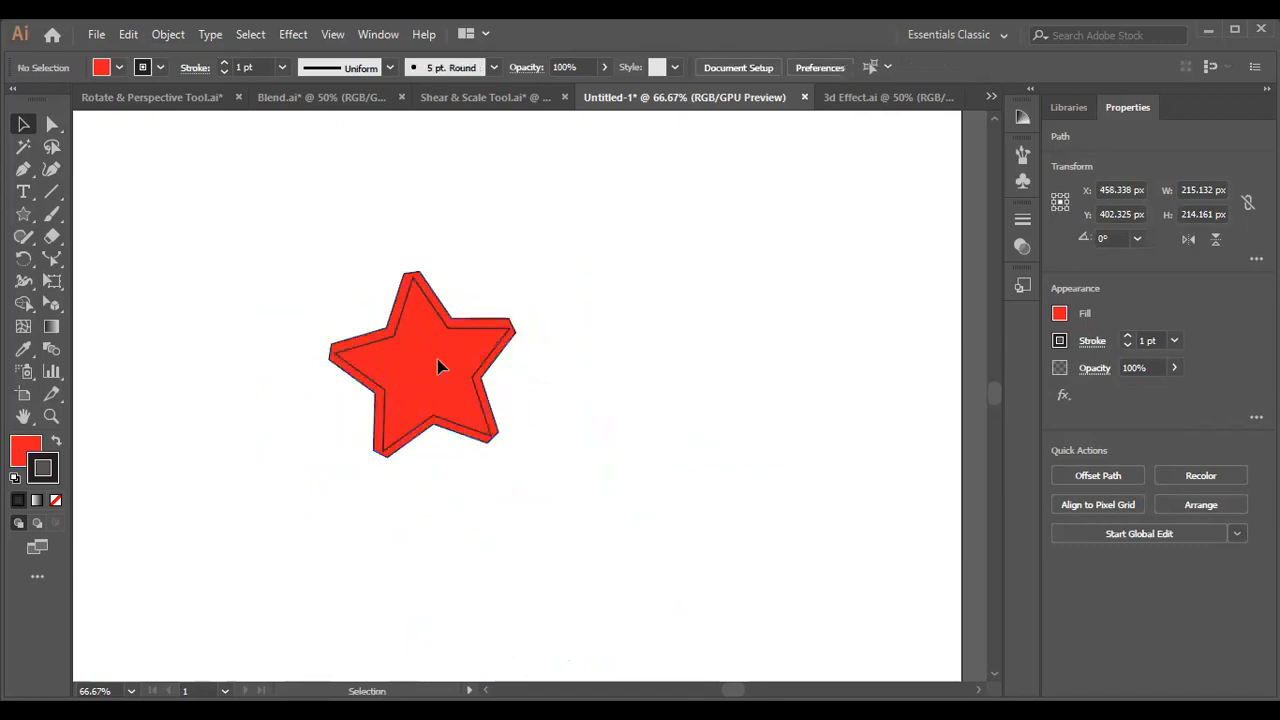
Move the star and its offset outline apart once more, and delete both shapes.
drag(397, 337, 700, 288)
click(403, 410)
click(557, 292)
drag(402, 364, 236, 484)
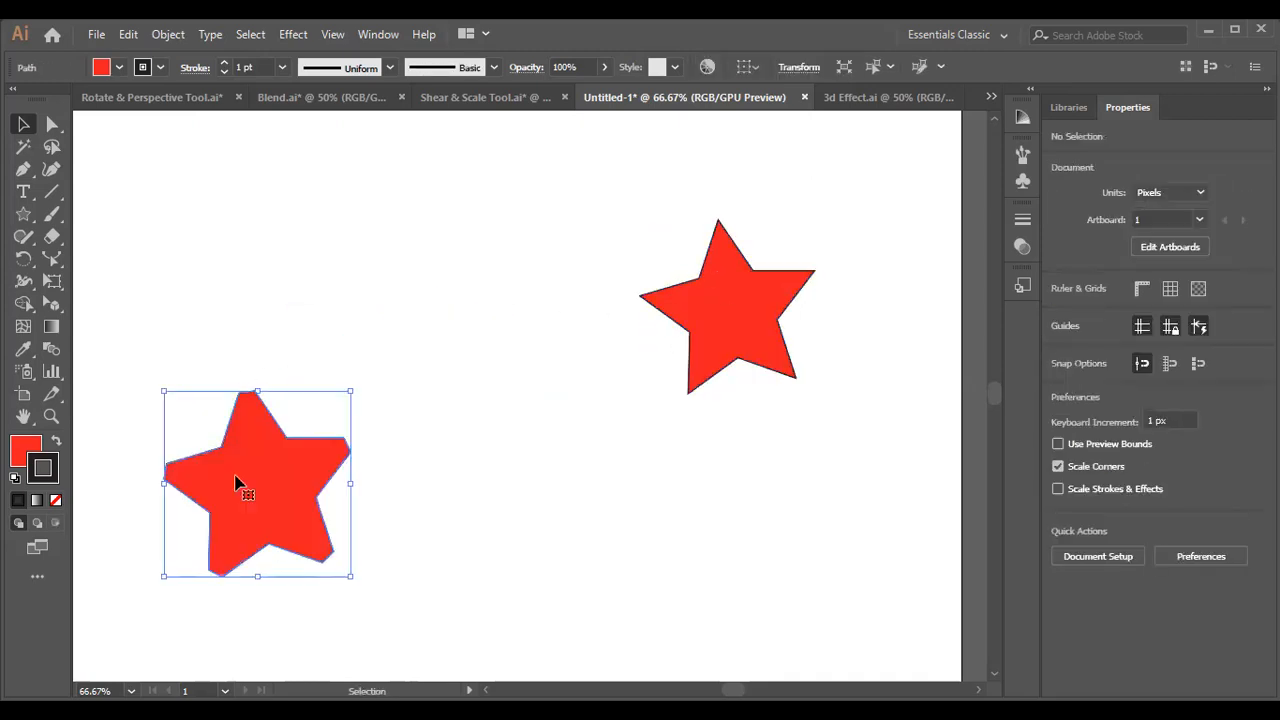
drag(770, 325, 284, 563)
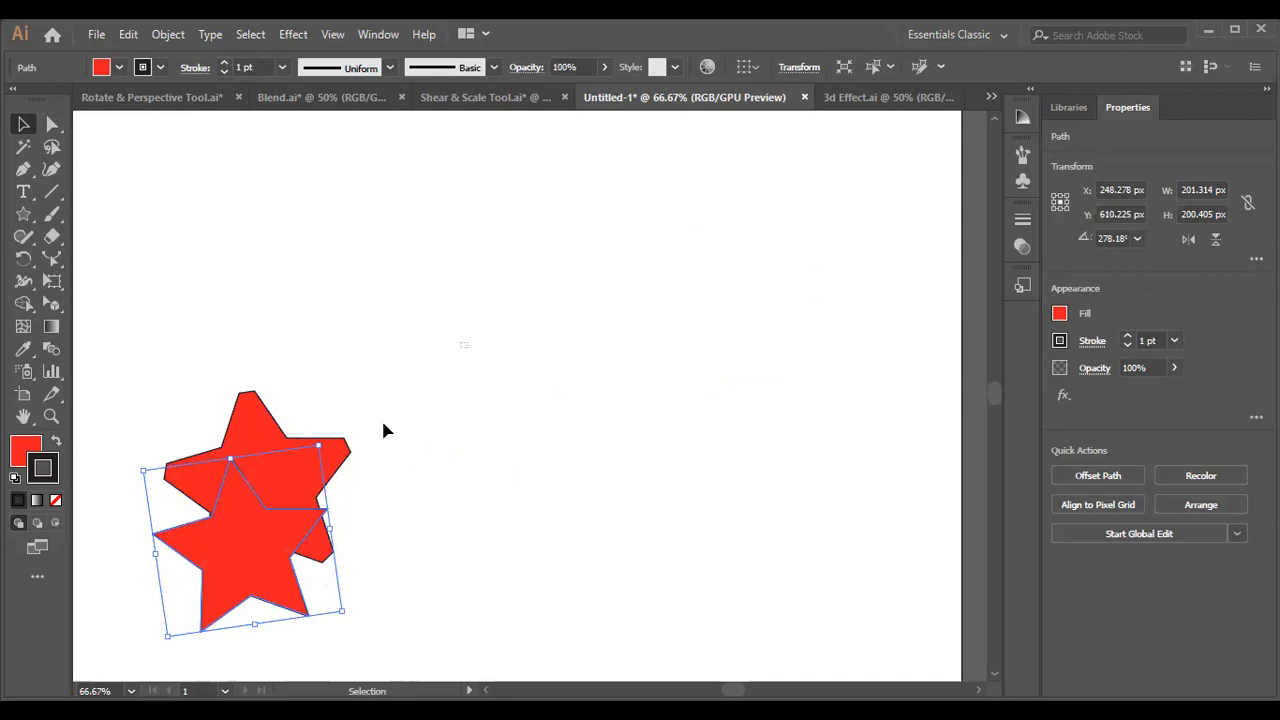
drag(380, 429, 174, 626)
key(Delete)
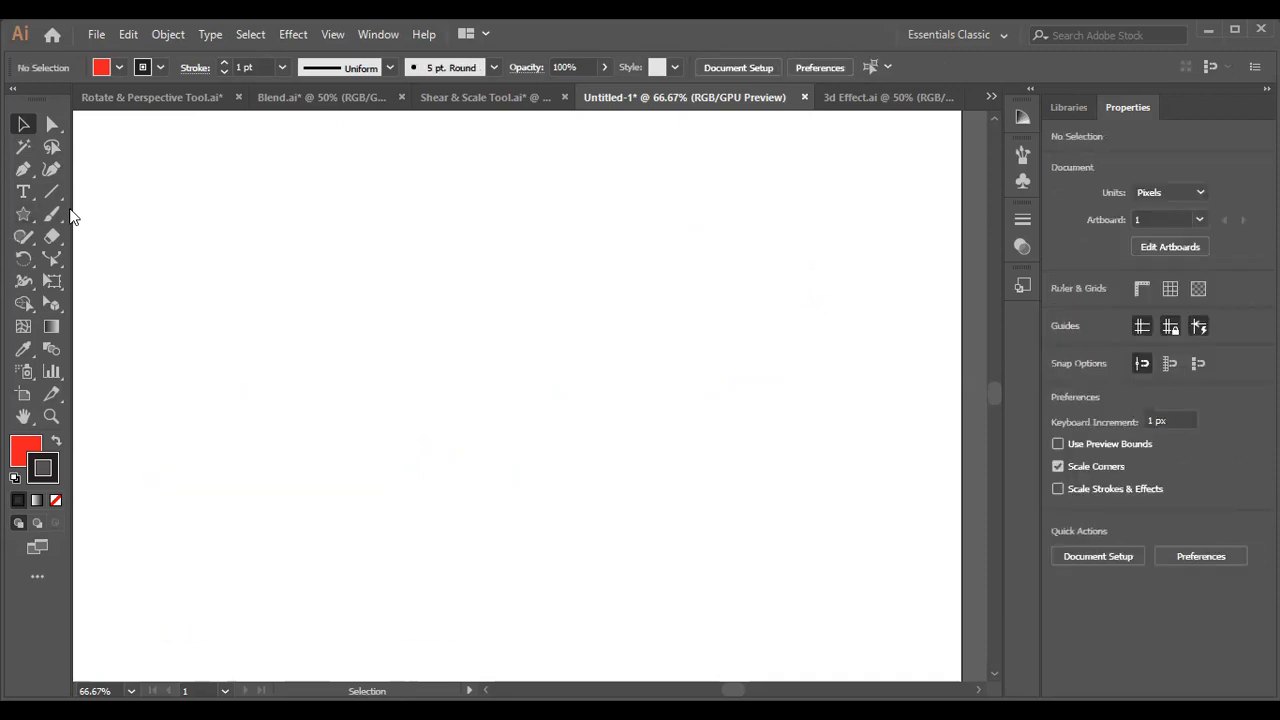
Draw a rectangle about 291 by 270 px on the empty artboard and return to the Selection tool.
click(24, 214)
drag(27, 218, 110, 214)
drag(250, 238, 503, 471)
key(v)
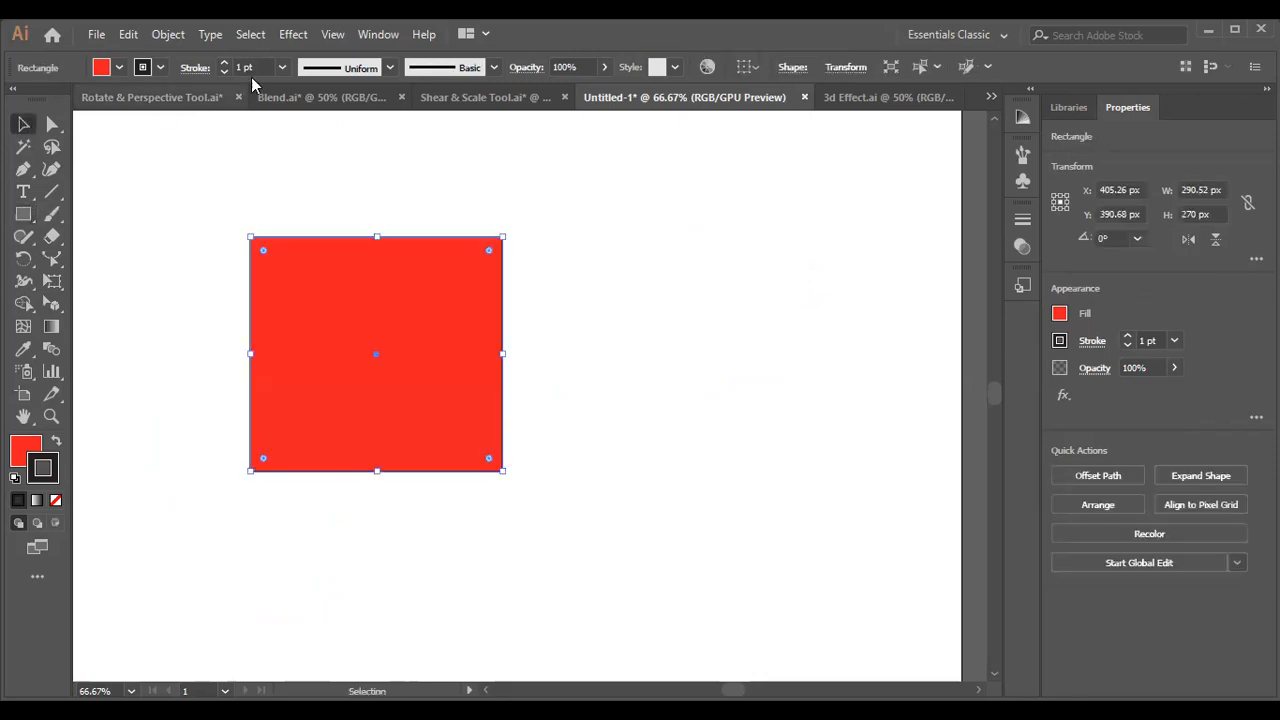
Try a 5 px Feather effect on the rectangle with preview, cancel it and delete the rectangle.
click(290, 36)
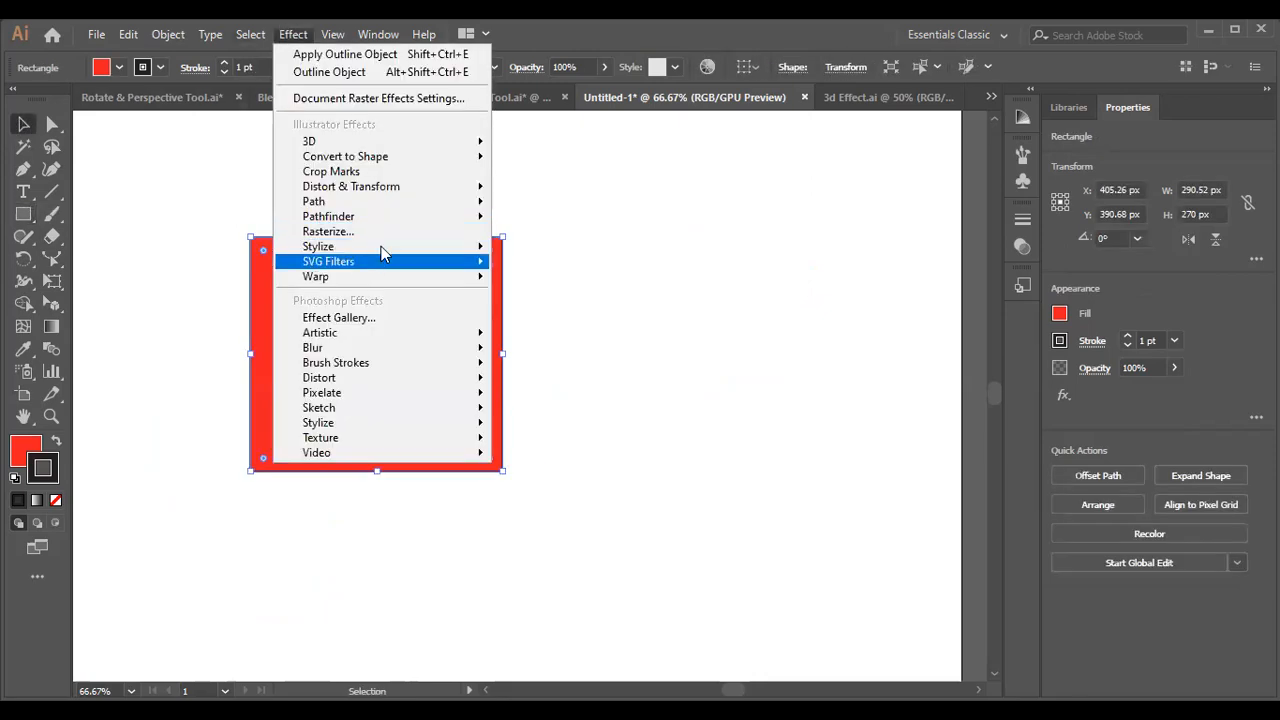
mouse_move(381, 246)
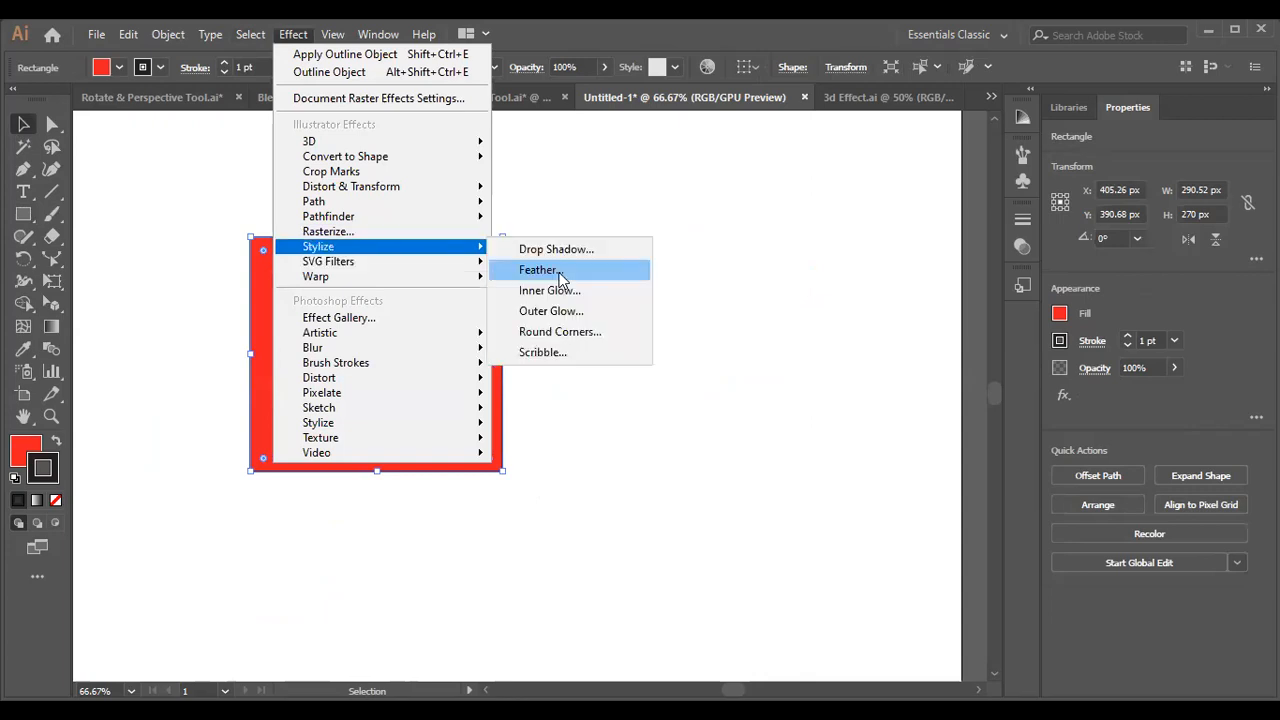
click(558, 272)
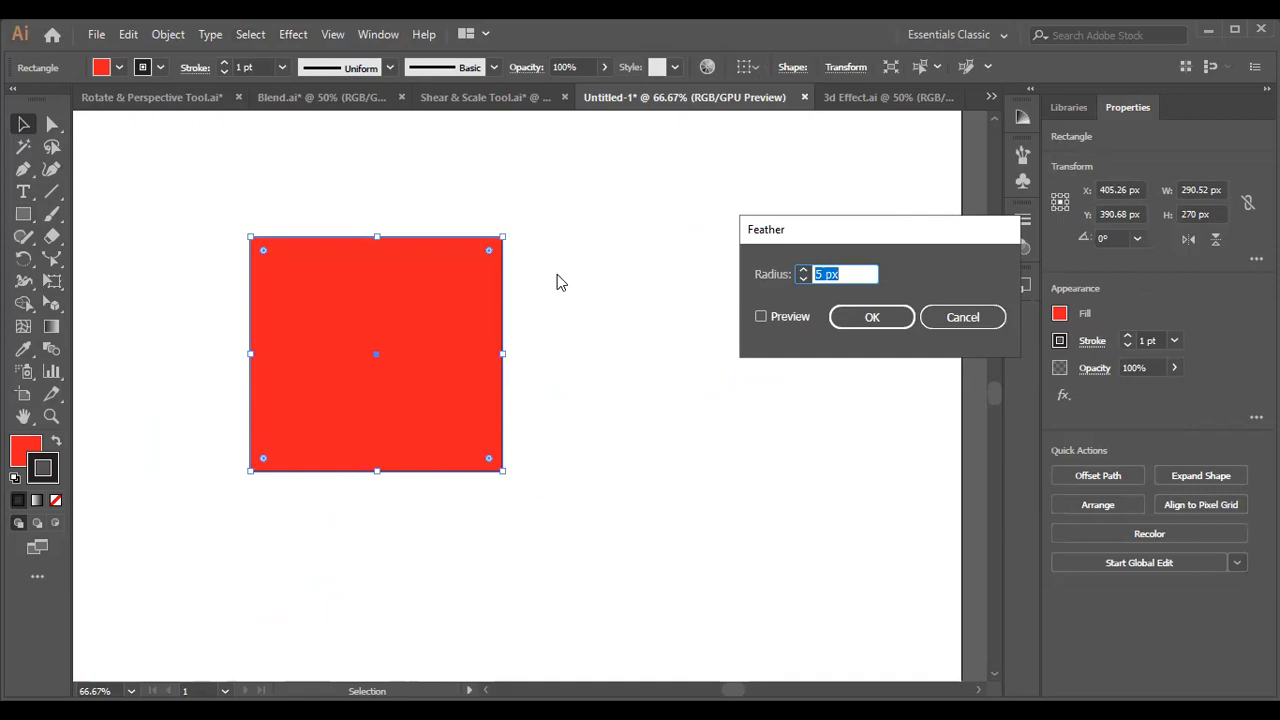
click(761, 317)
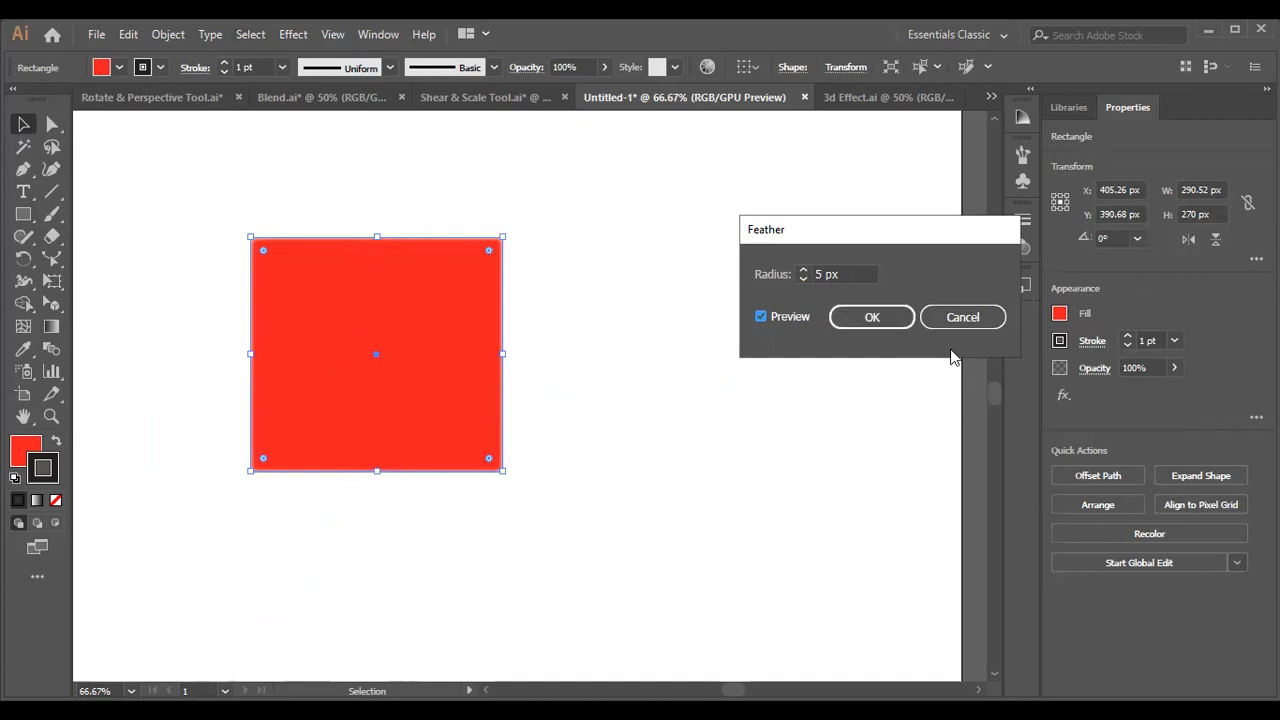
click(965, 317)
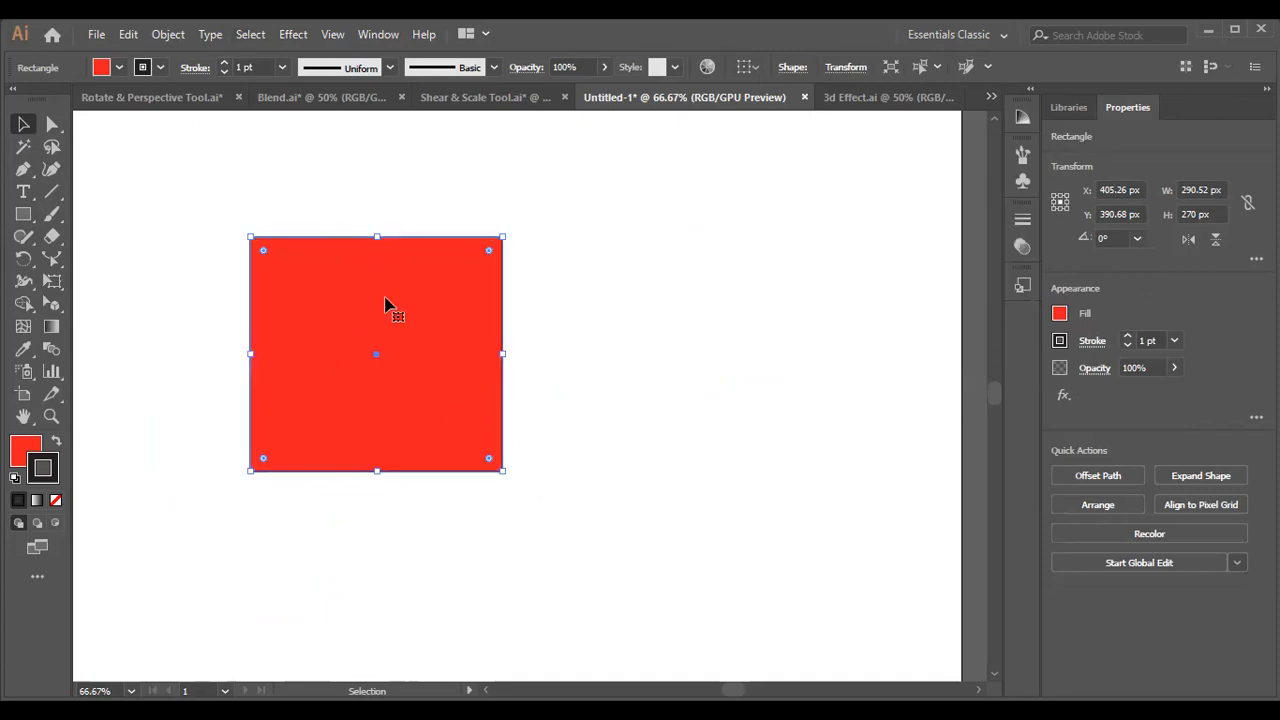
key(Delete)
Draw an upright ellipse about 204 by 323 px and remove its stroke.
click(22, 216)
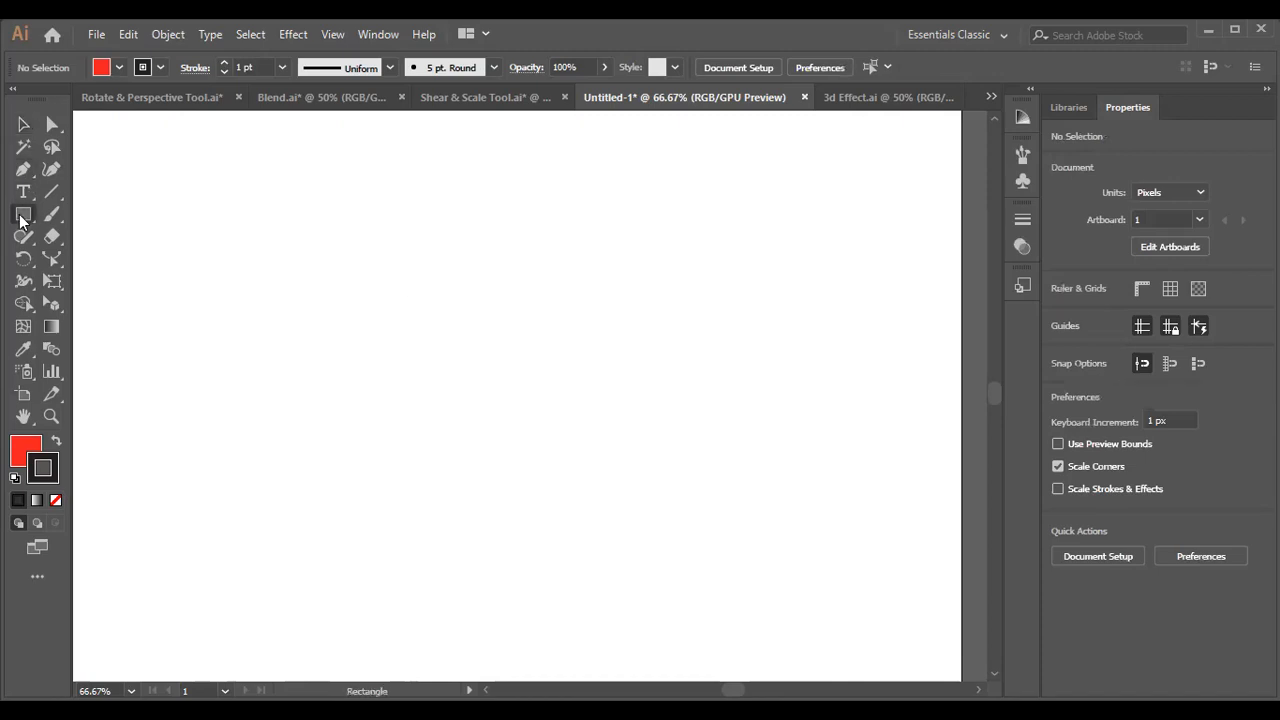
drag(22, 216, 105, 262)
drag(411, 254, 590, 537)
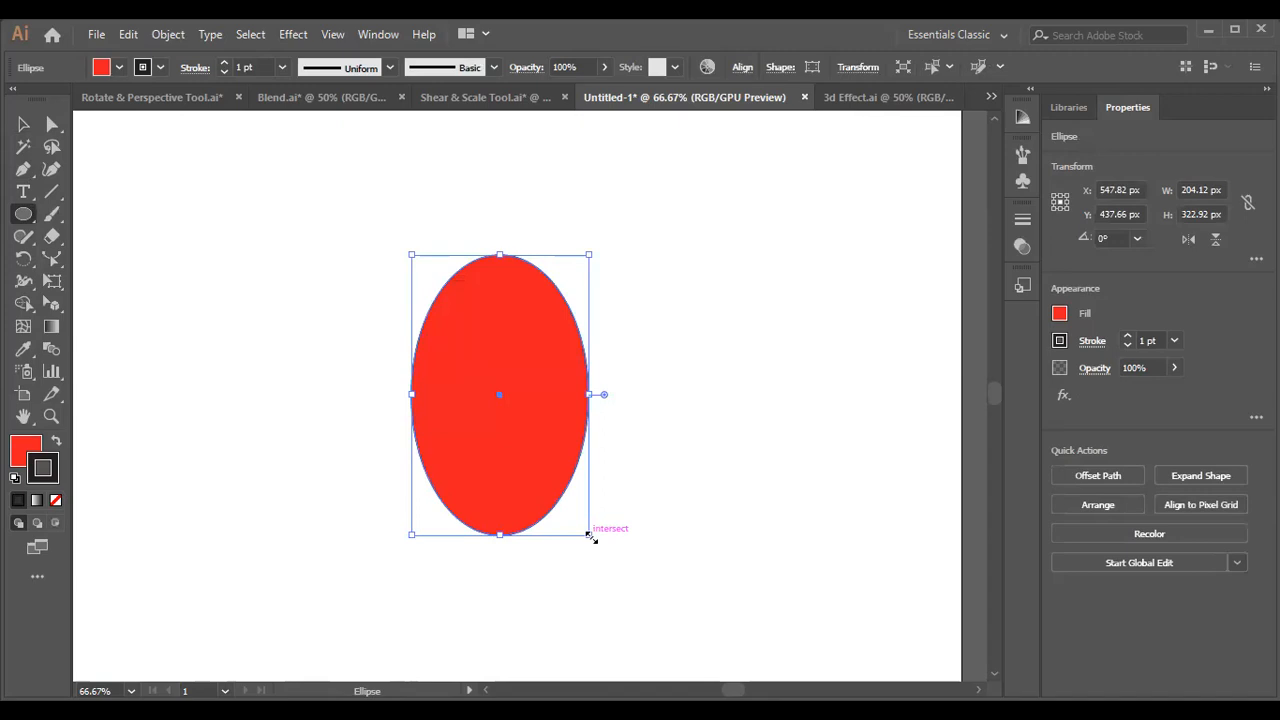
click(55, 500)
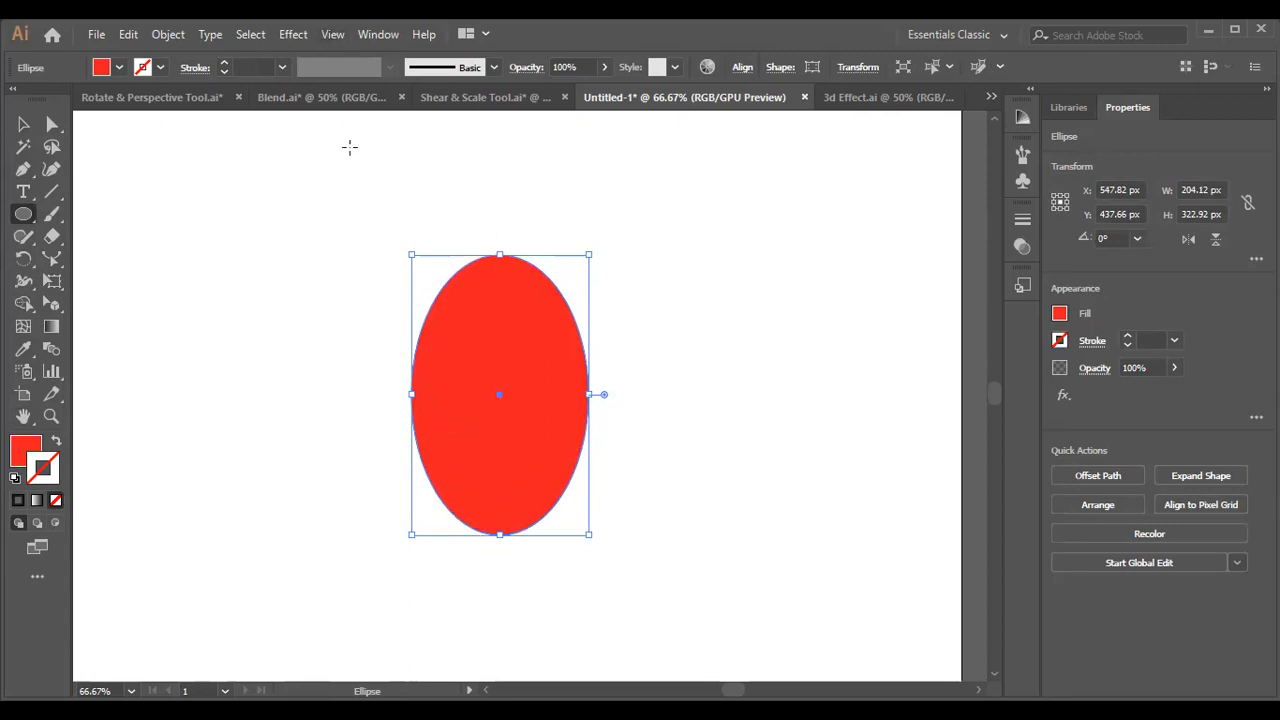
Apply a Feather effect to the ellipse with preview on and a radius of 23 px.
click(295, 37)
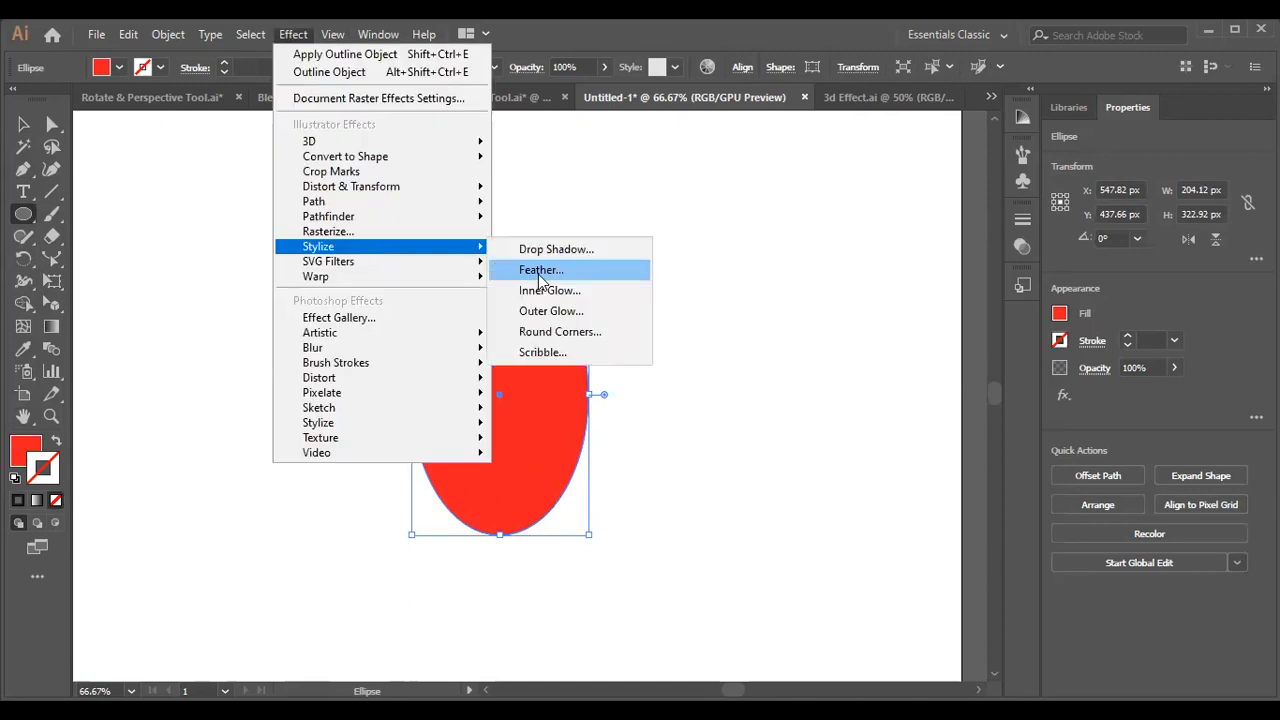
click(541, 271)
click(760, 316)
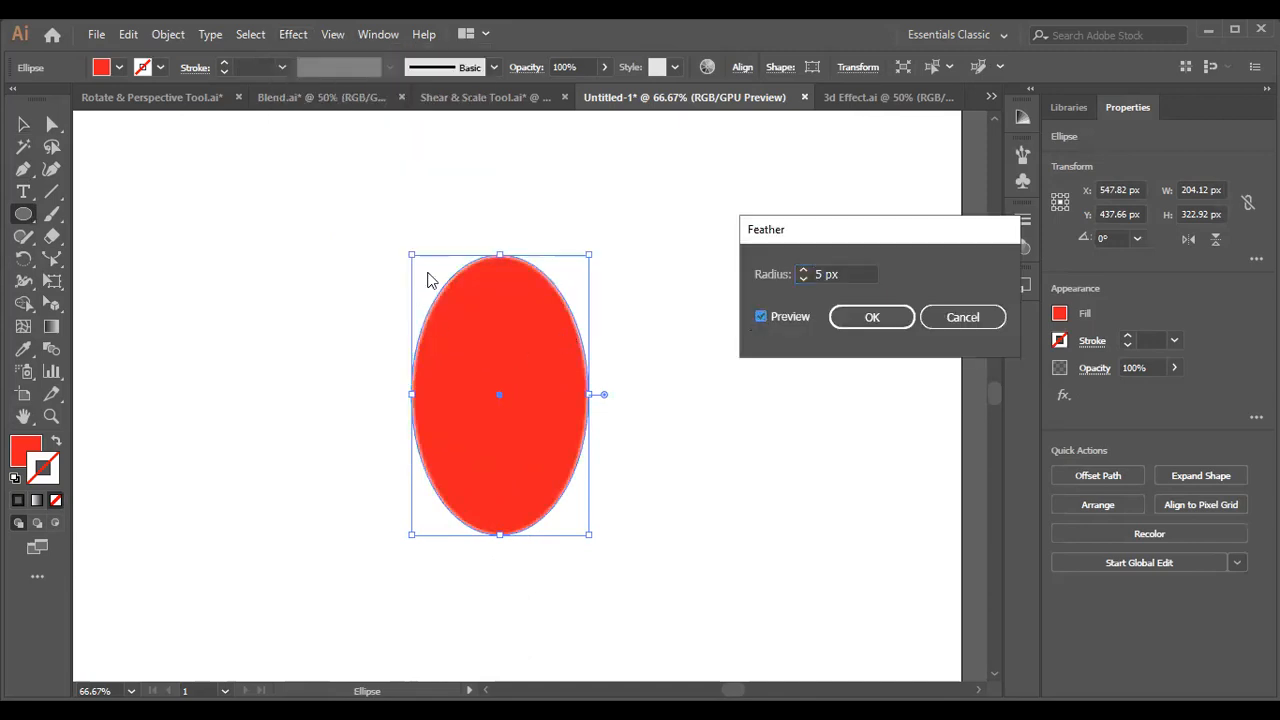
click(851, 273)
key(Up)
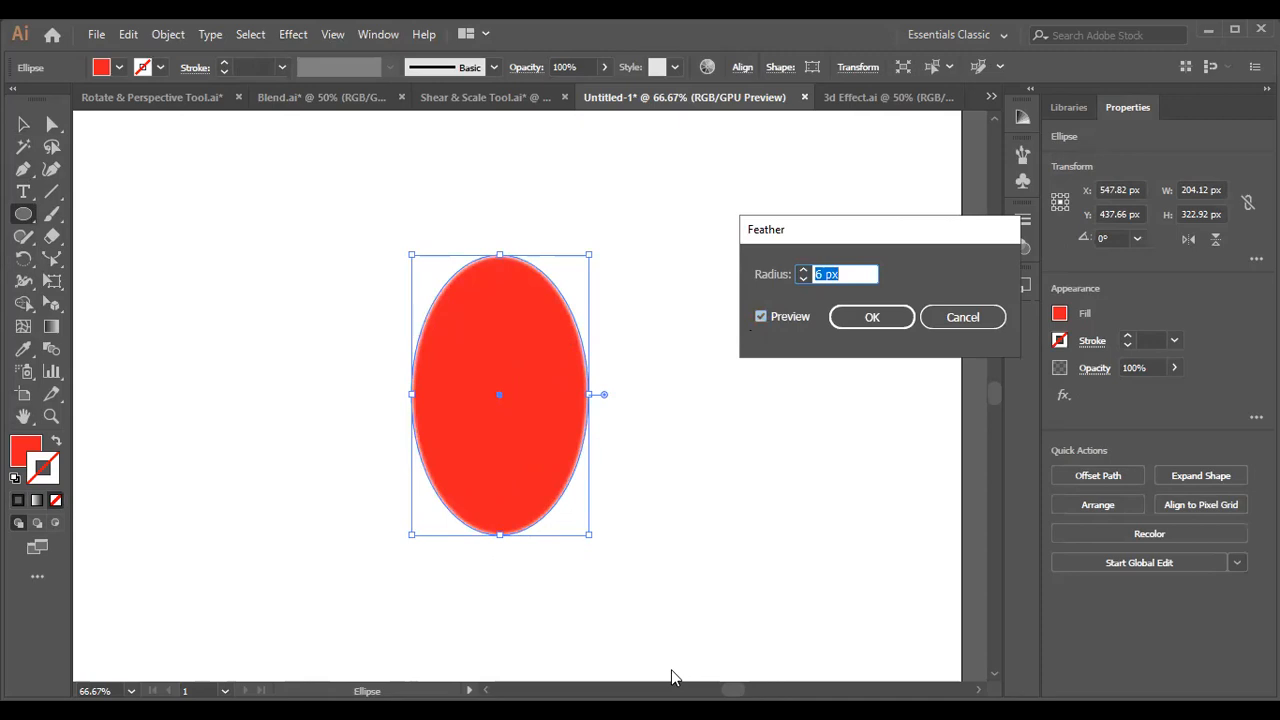
click(194, 652)
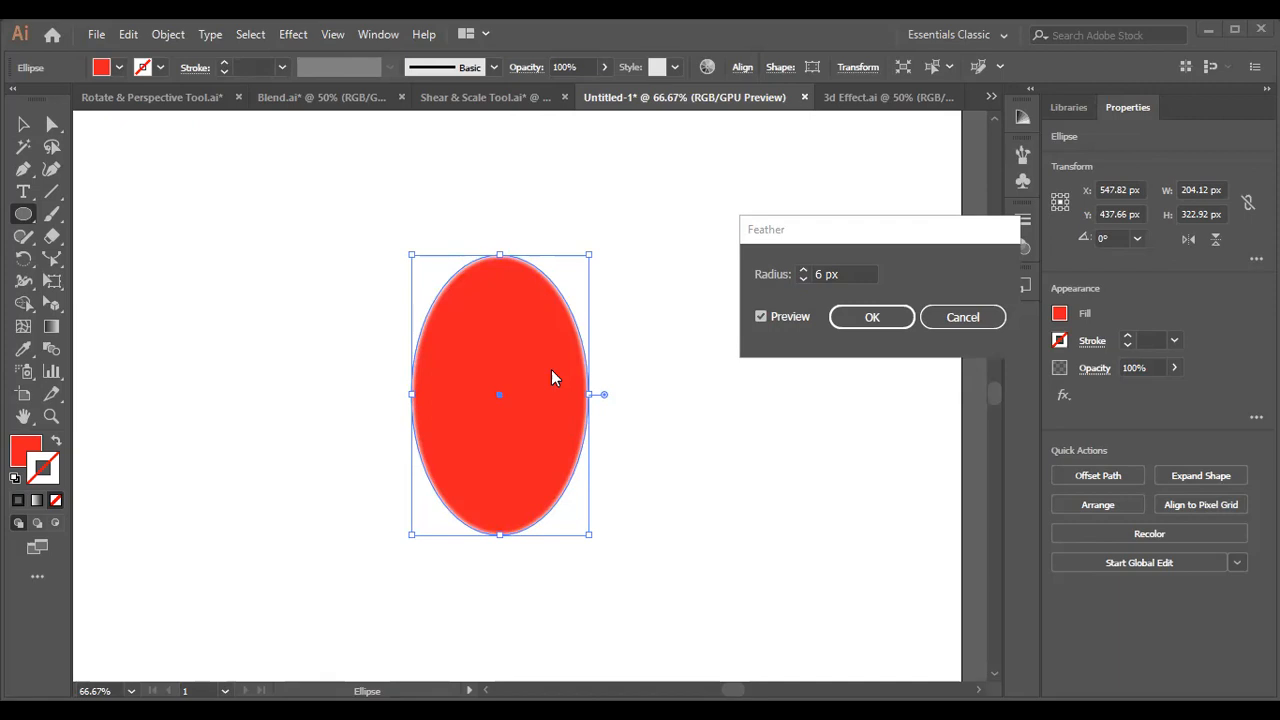
click(840, 274)
scroll(840, 274, up, 11)
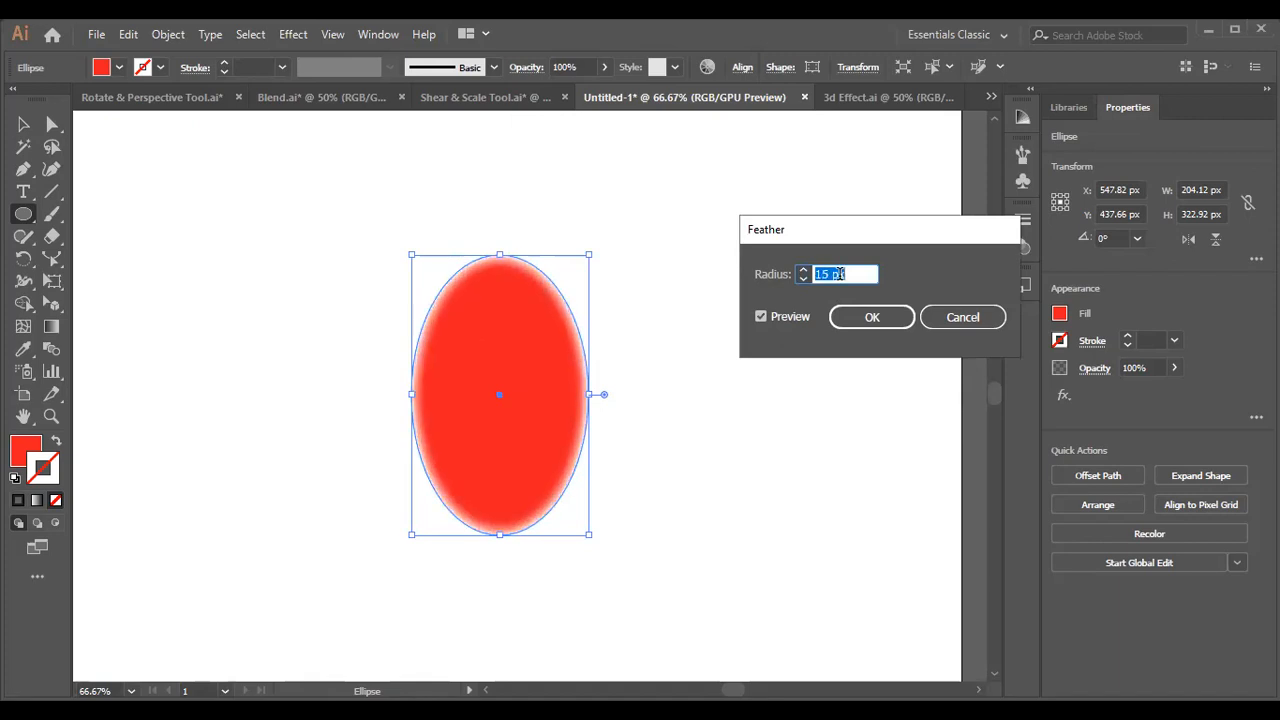
scroll(840, 274, up, 6)
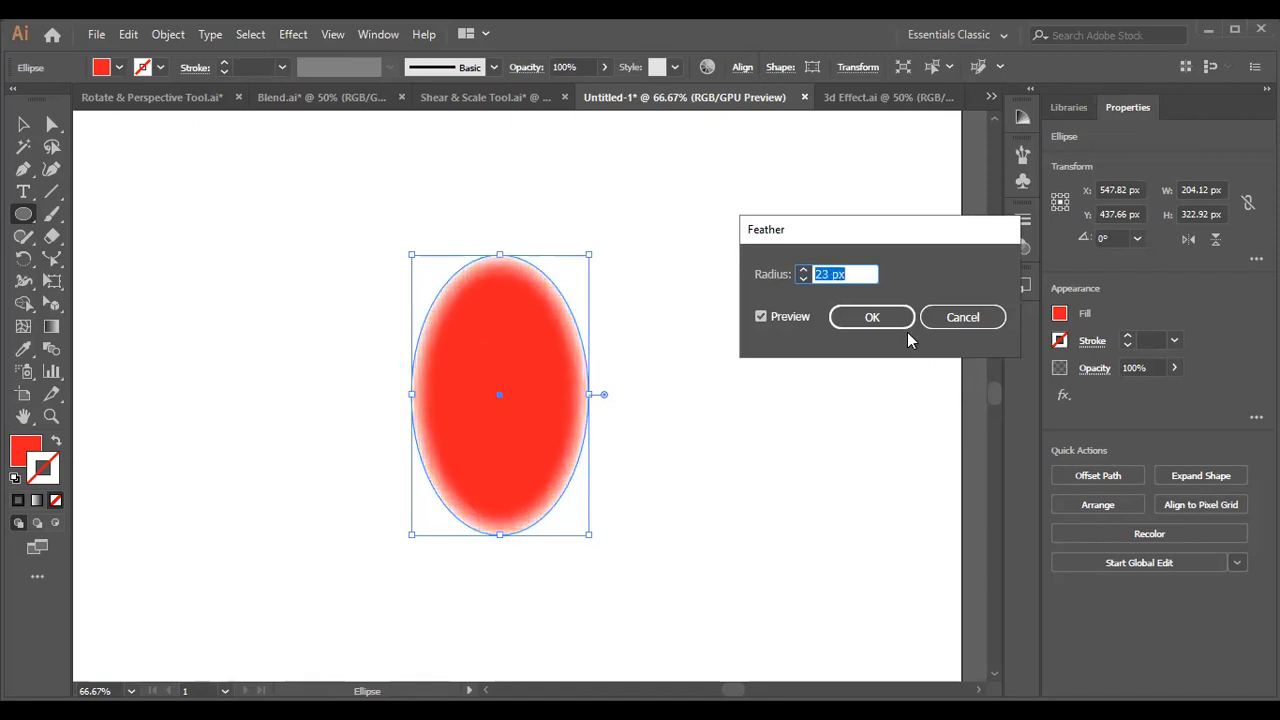
key(Return)
Switch from the Ellipse tool to the Selection tool and deselect the feathered ellipse.
click(617, 269)
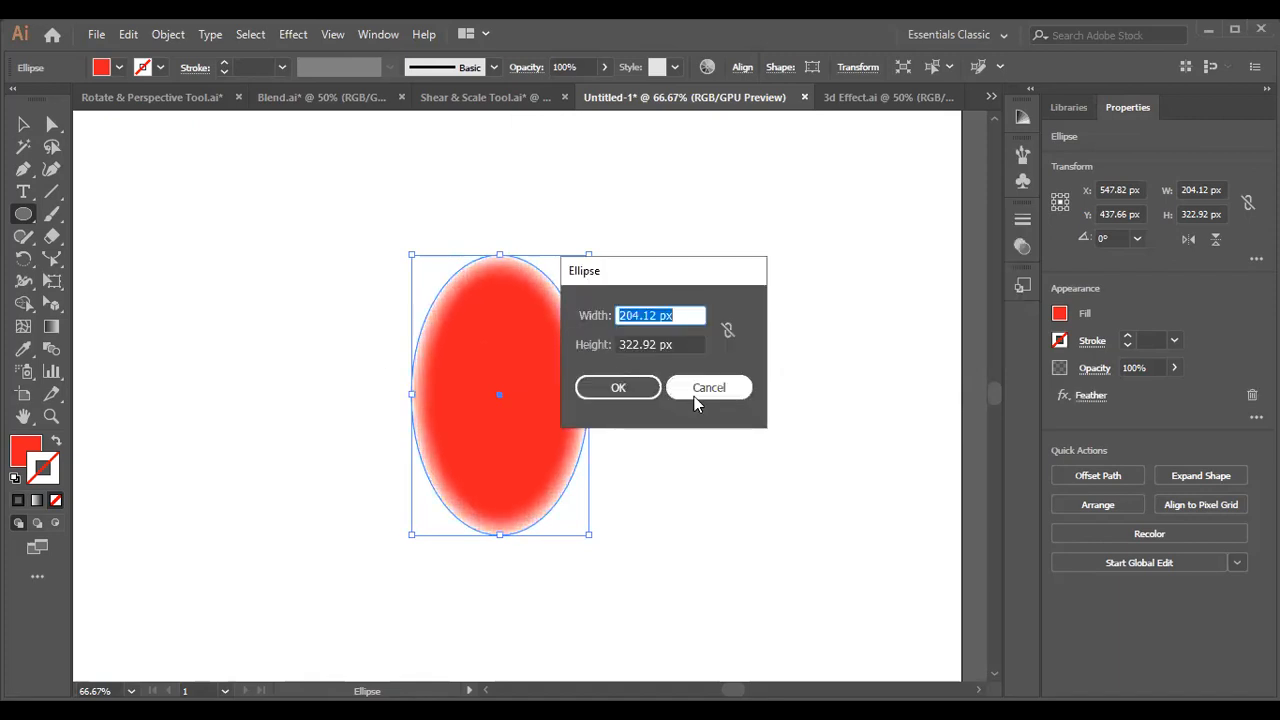
click(699, 388)
click(23, 124)
click(424, 478)
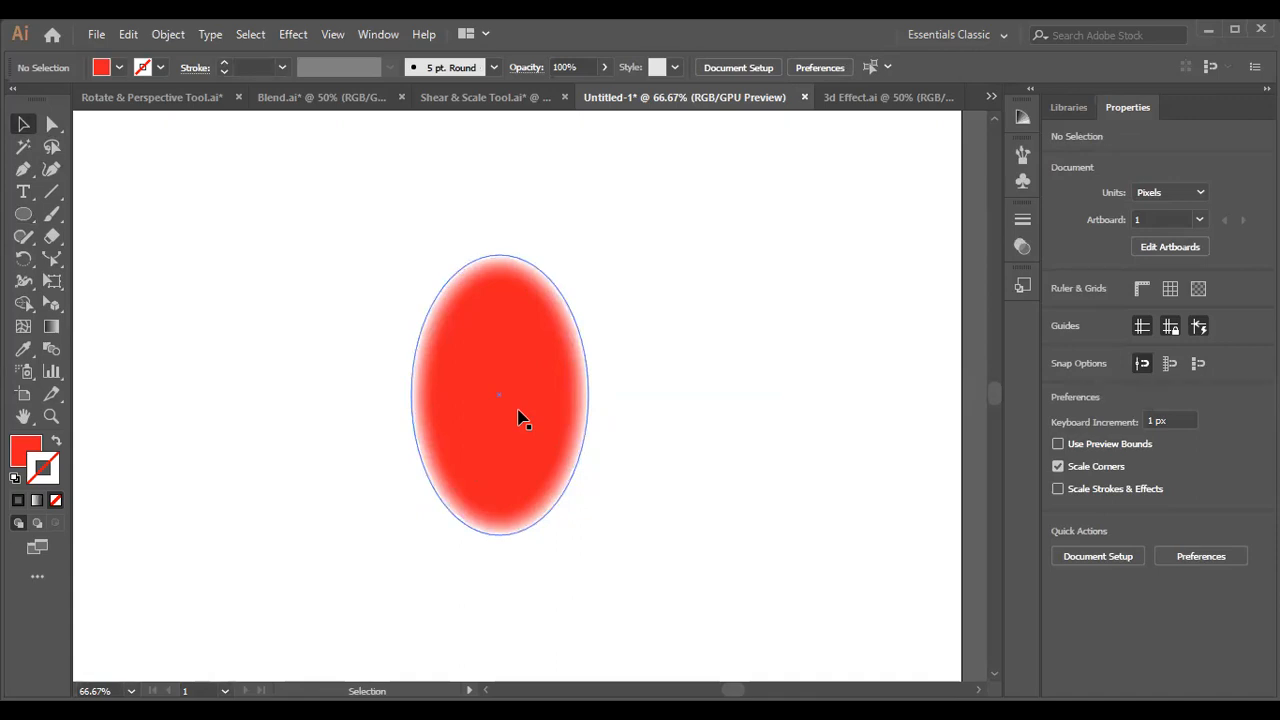
Undo the ellipse's Feather effect and look over the available Illustrator and Photoshop effects with the ellipse selected.
click(518, 412)
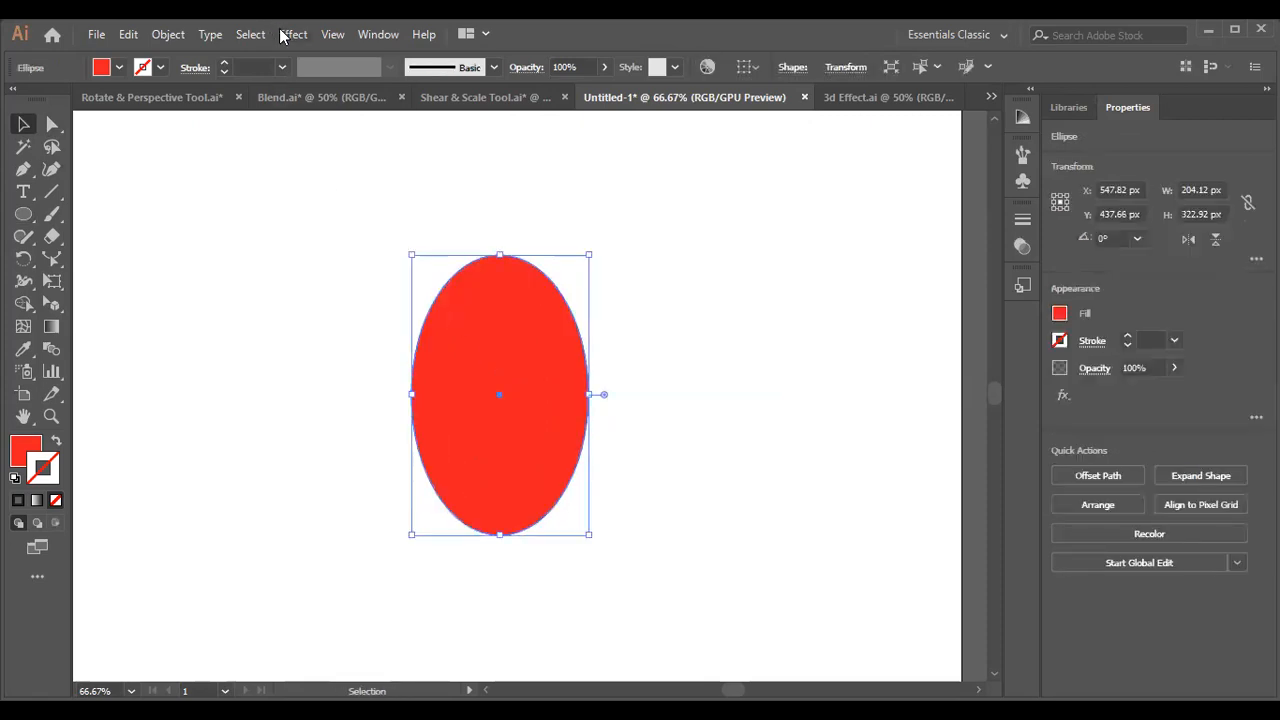
click(294, 34)
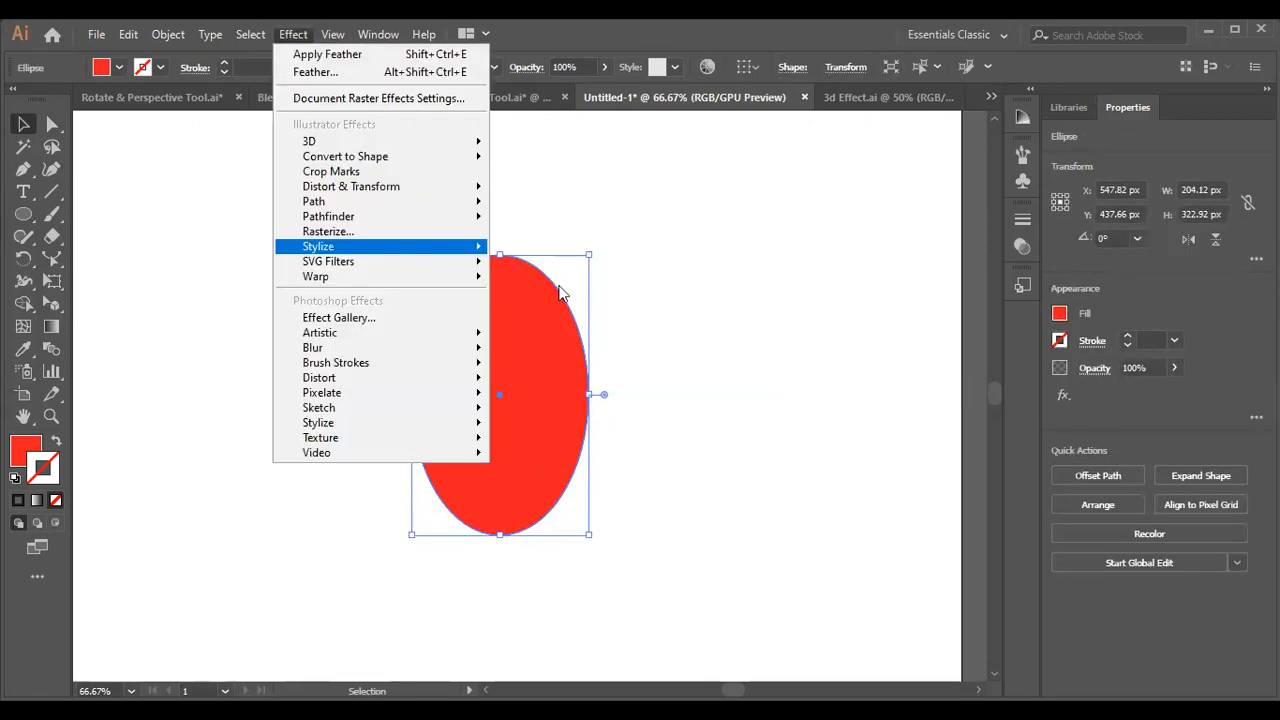
mouse_move(391, 251)
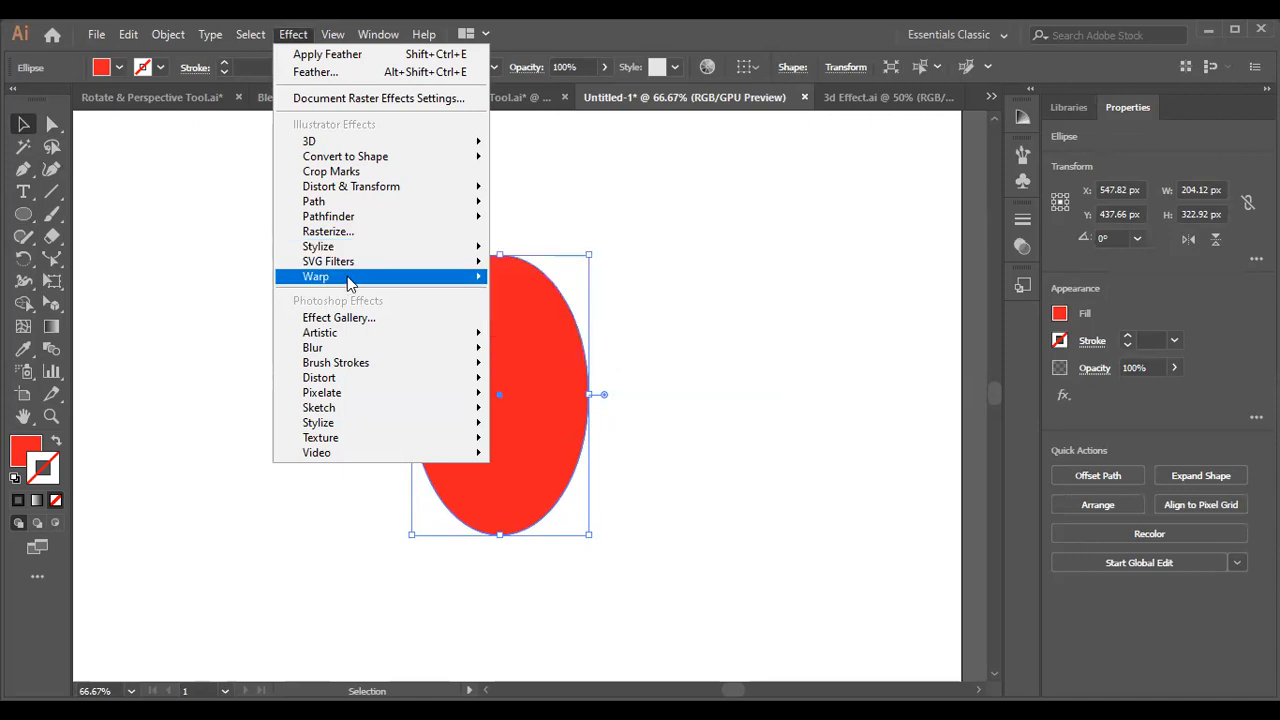
mouse_move(350, 285)
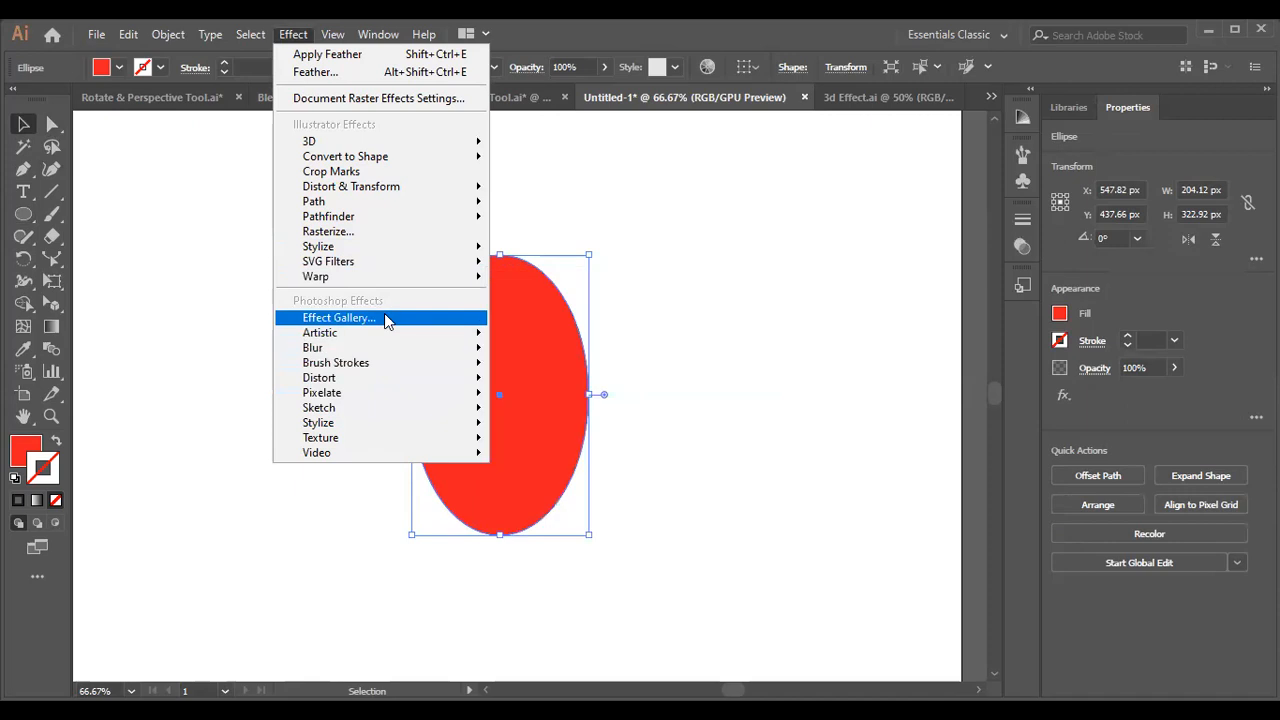
mouse_move(352, 336)
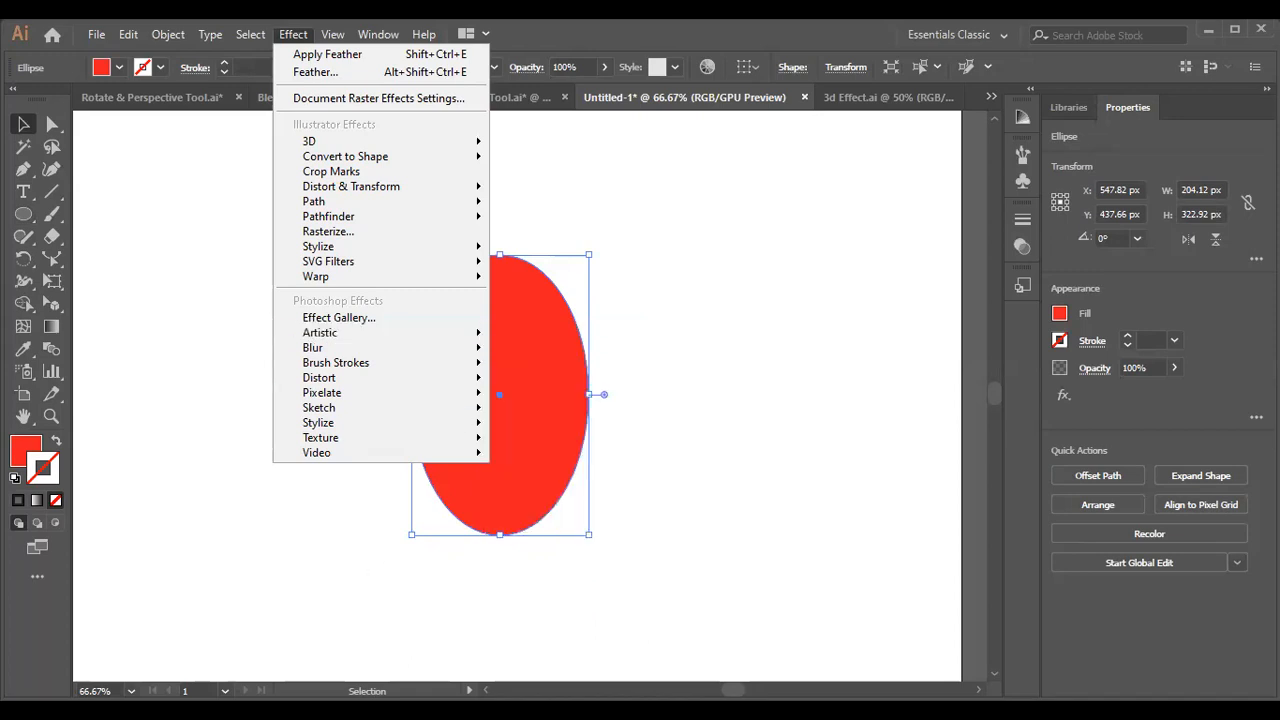
key(Escape)
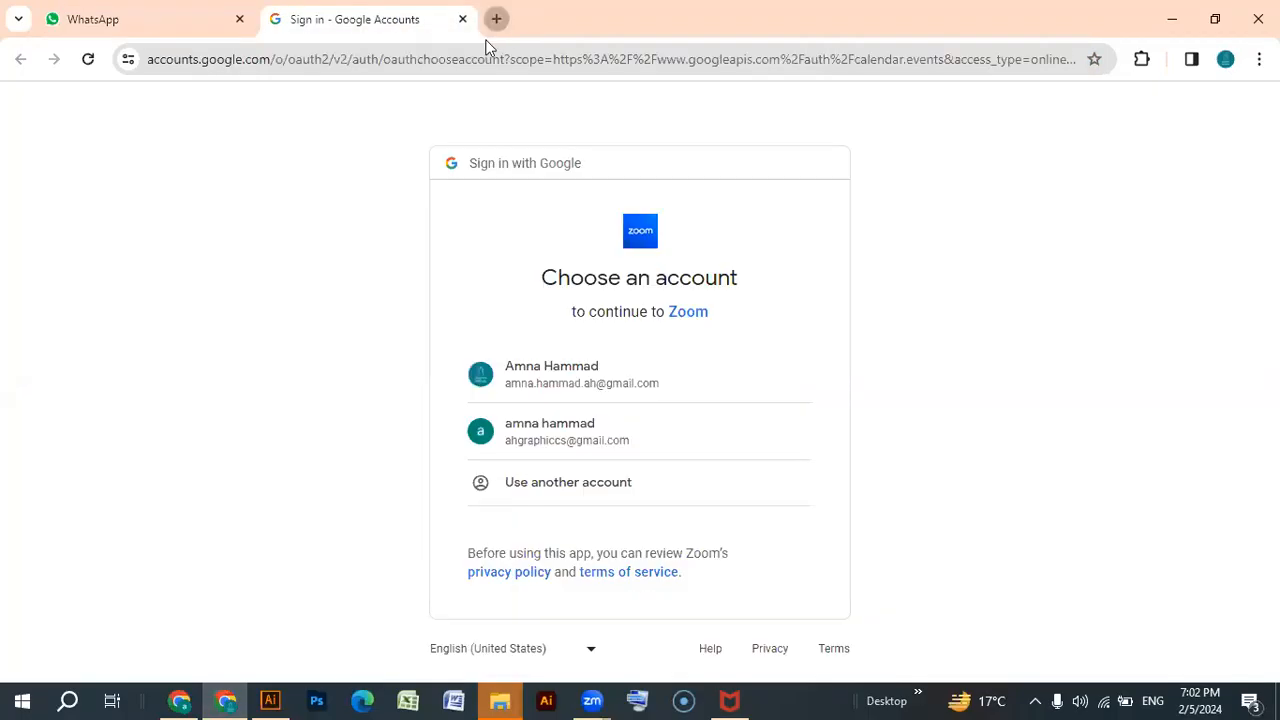
Switch to Chrome, search the web for unsplash and open the Unsplash site.
click(496, 18)
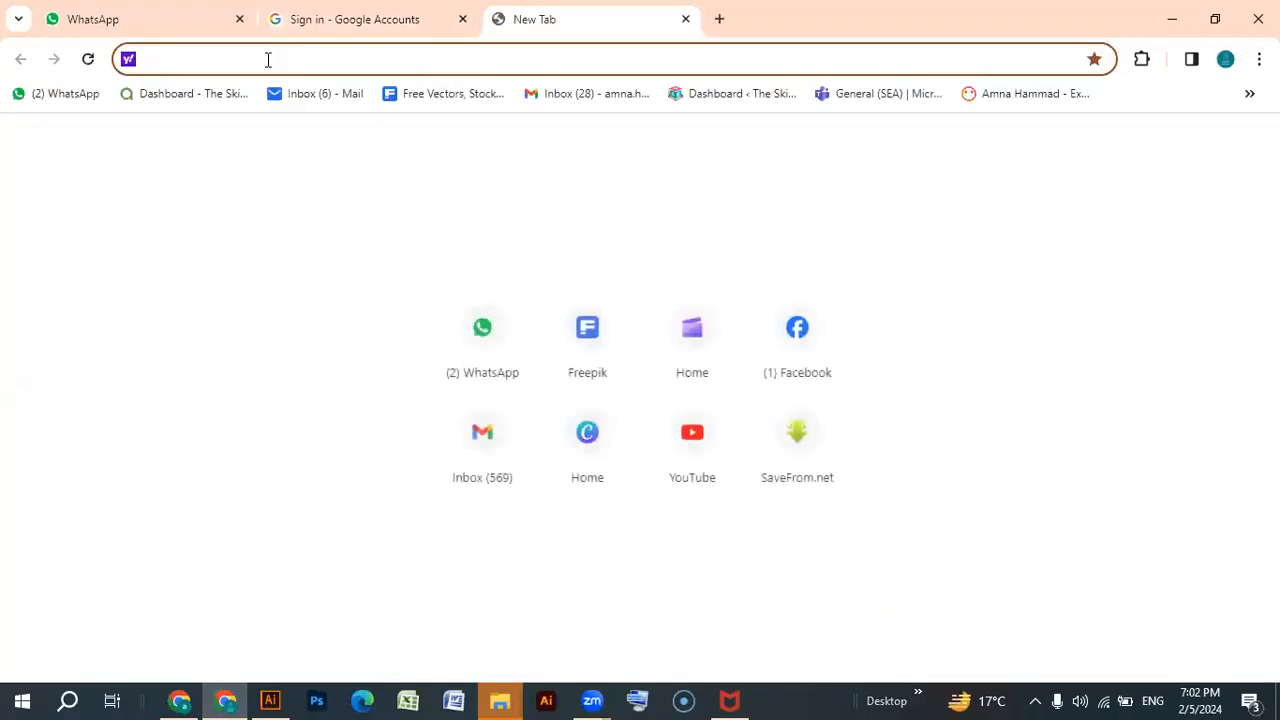
text(unsplash)
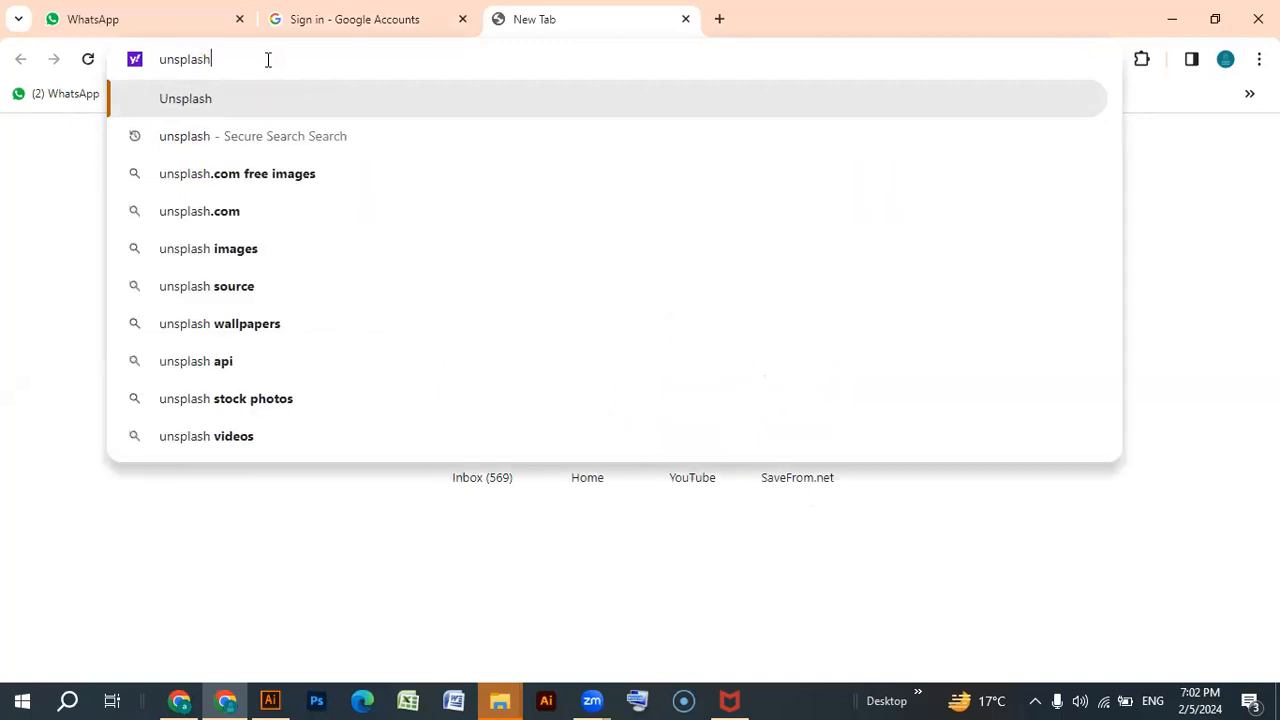
key(Return)
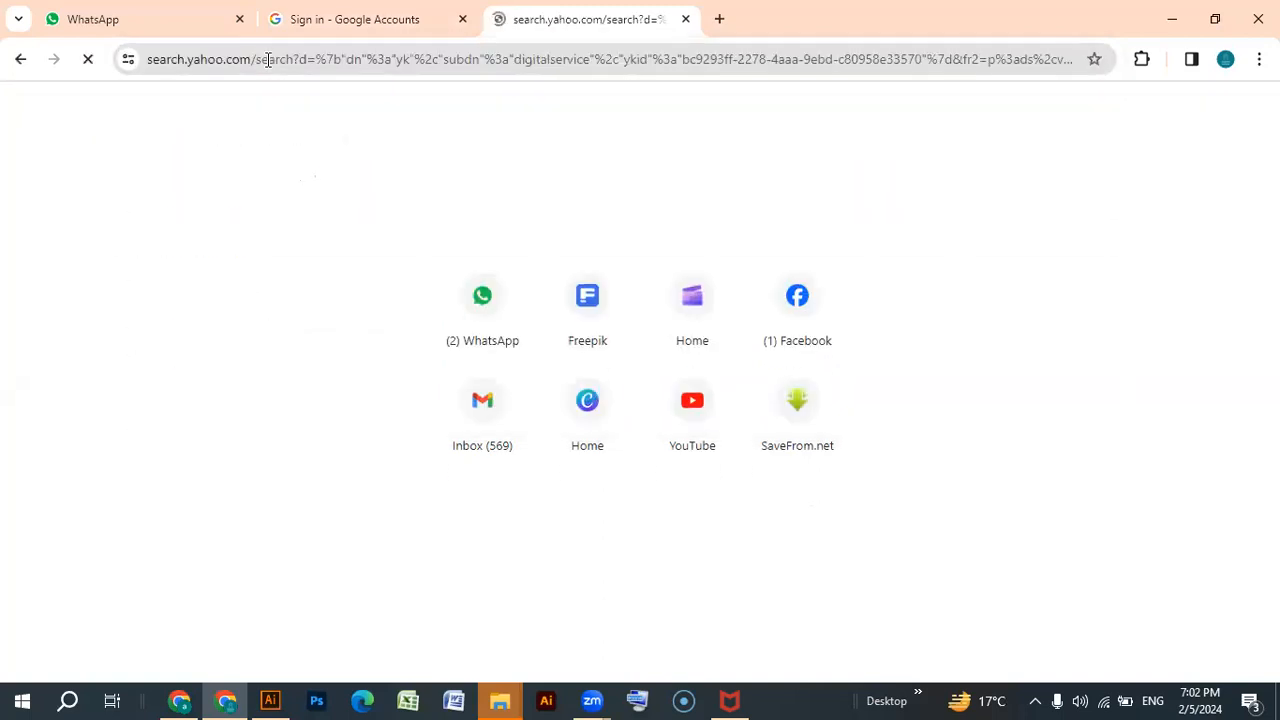
click(286, 277)
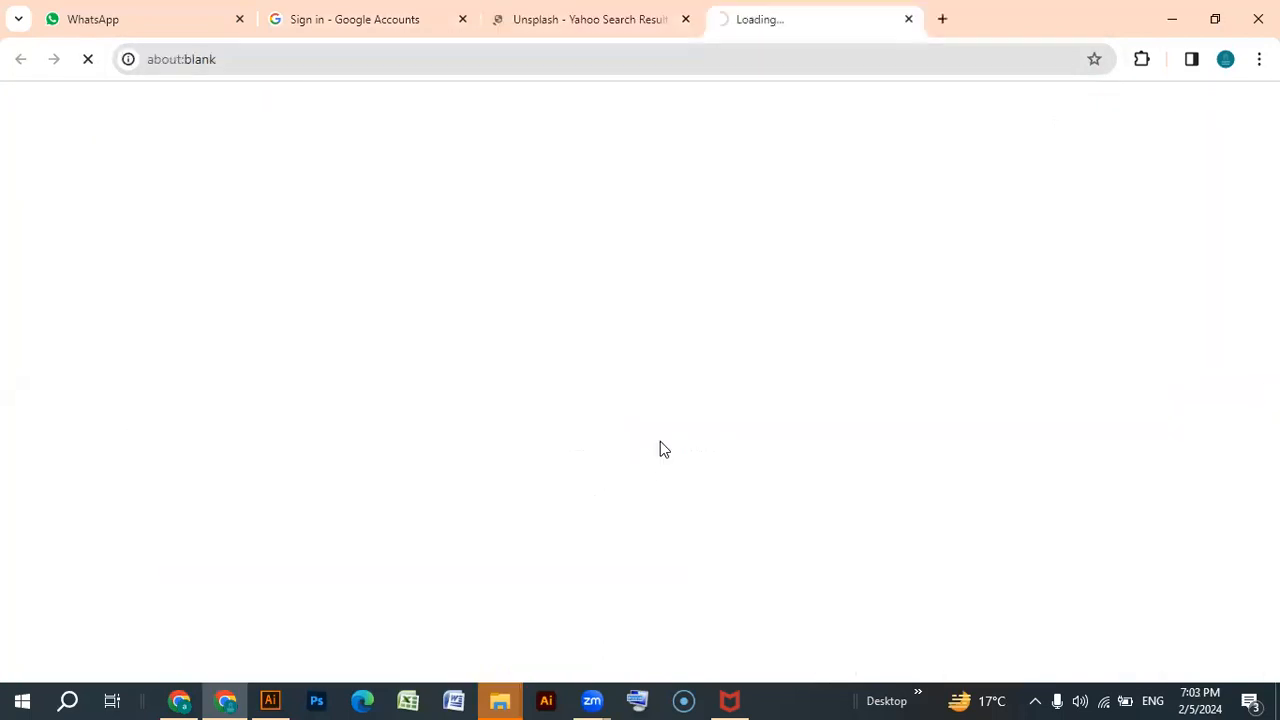
Search Unsplash for flowers and copy the photo of orange poppies against a blue sky.
click(247, 109)
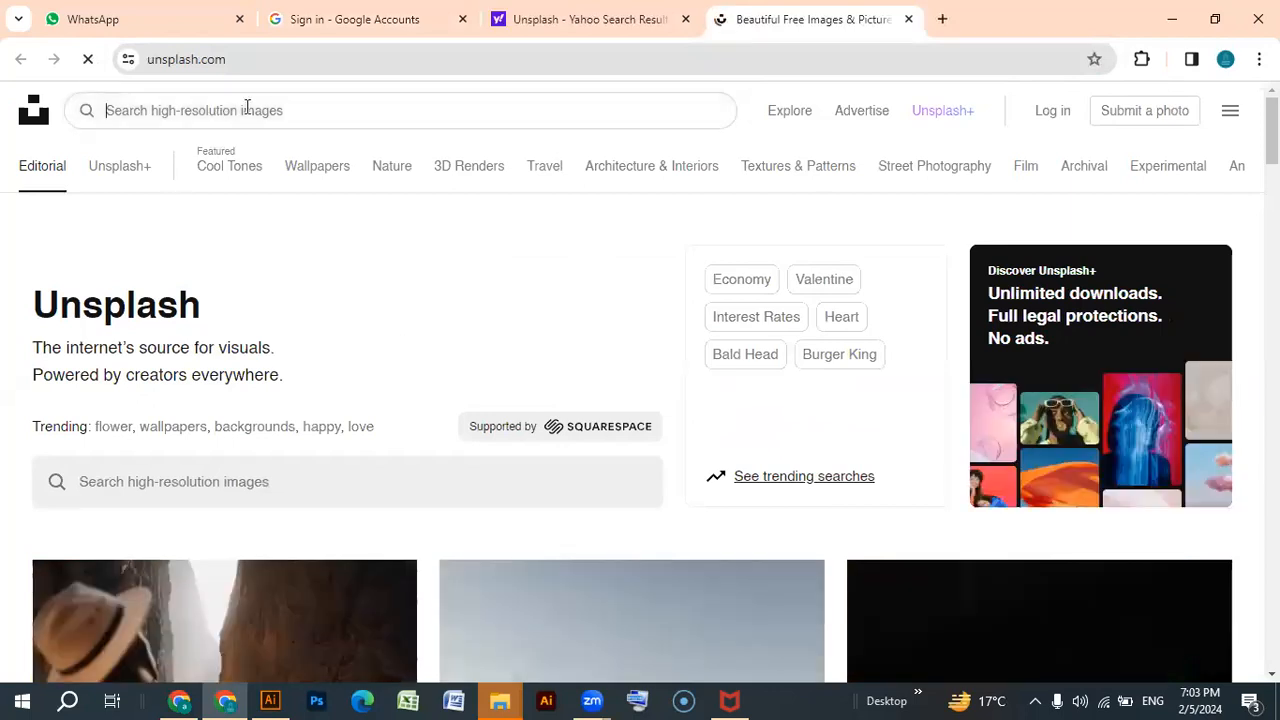
text(flowers)
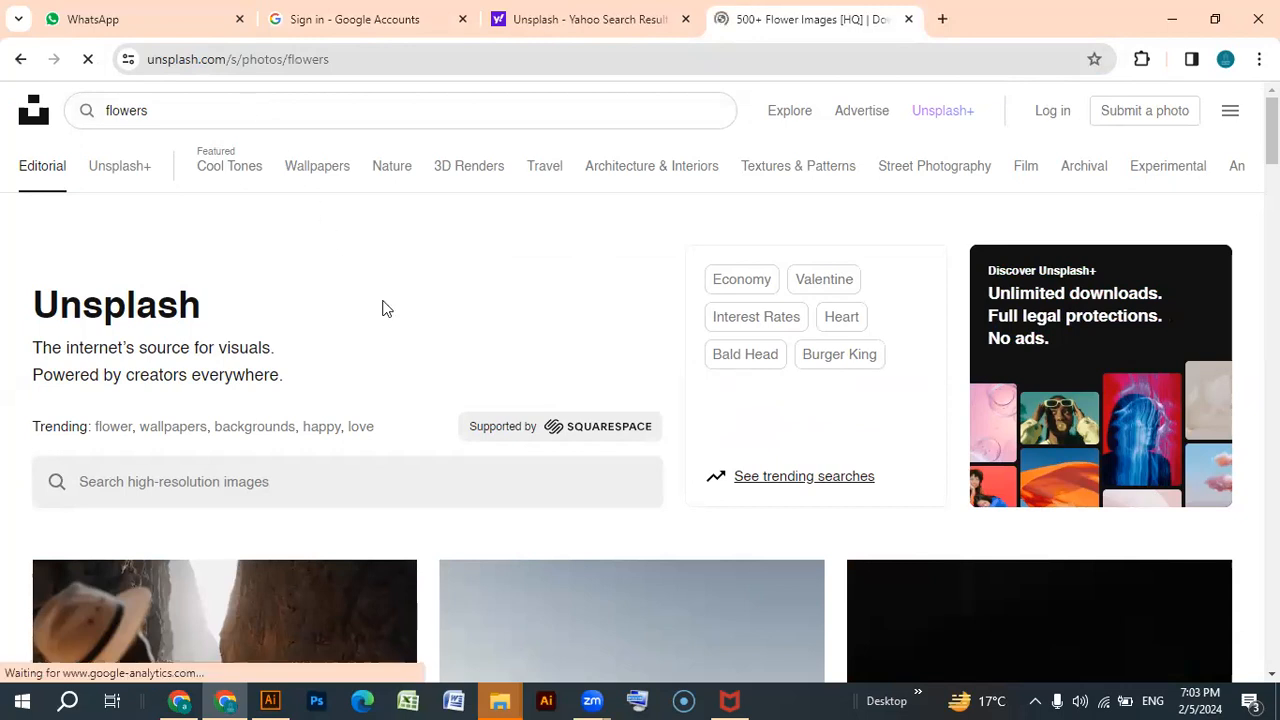
scroll(443, 371, down, 3)
scroll(632, 443, down, 5)
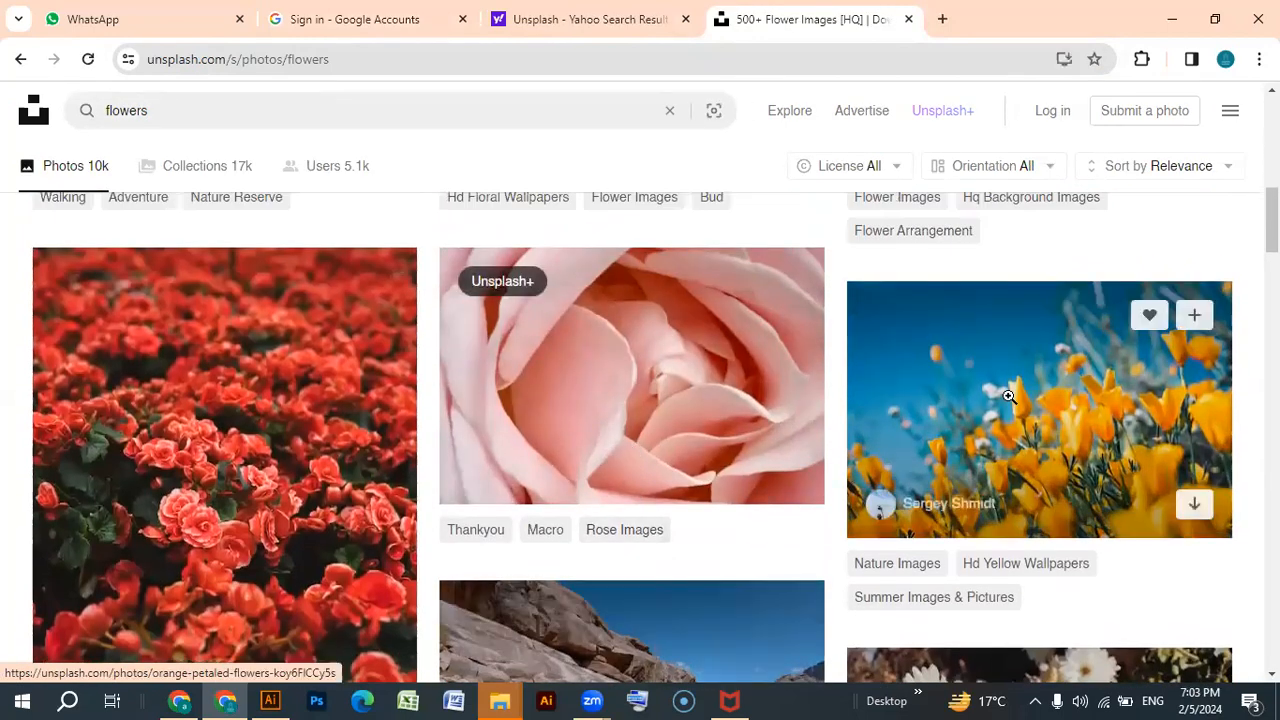
right_click(1010, 394)
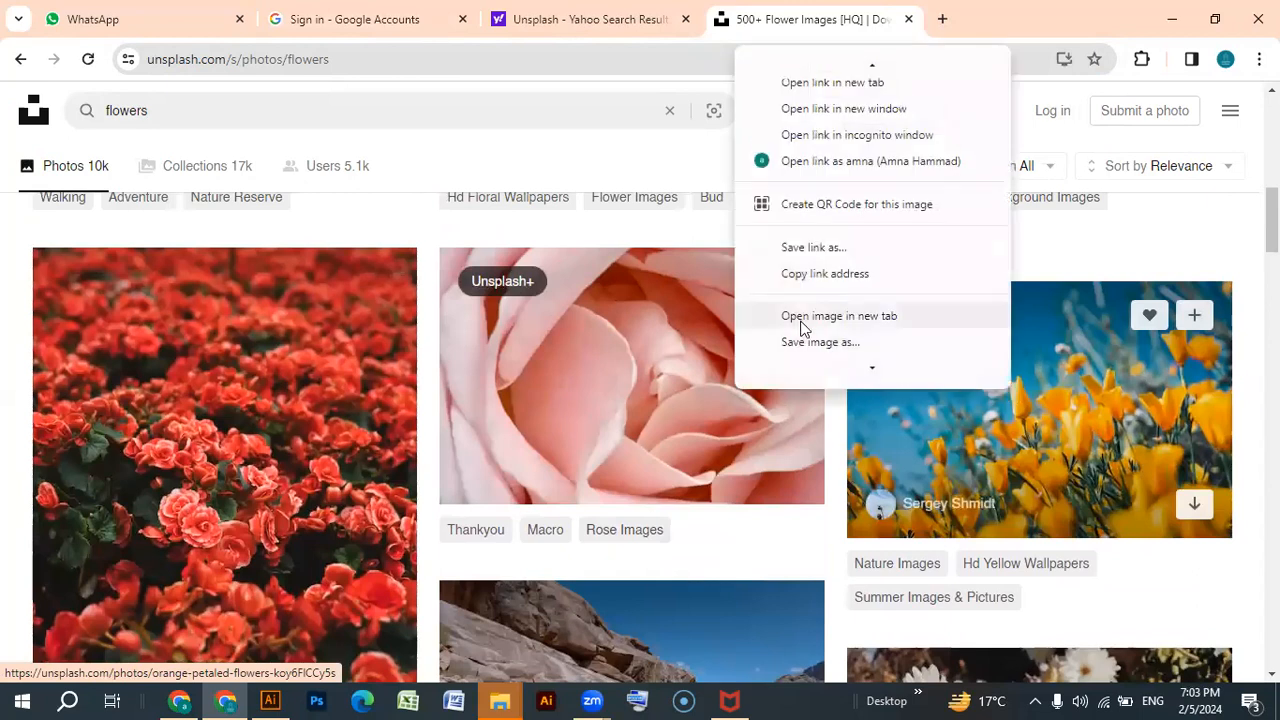
scroll(823, 274, down, 3)
click(810, 214)
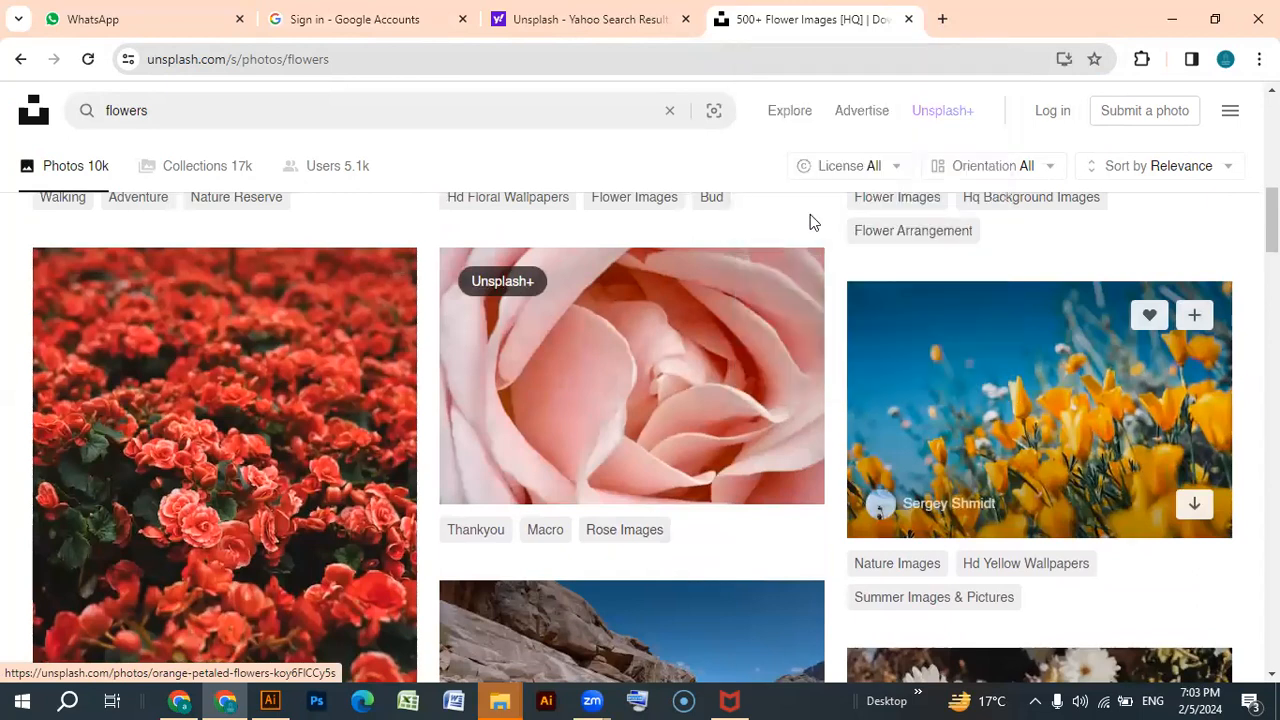
Switch to Illustrator, delete the red ellipse and paste the poppy photo onto the artboard.
click(271, 698)
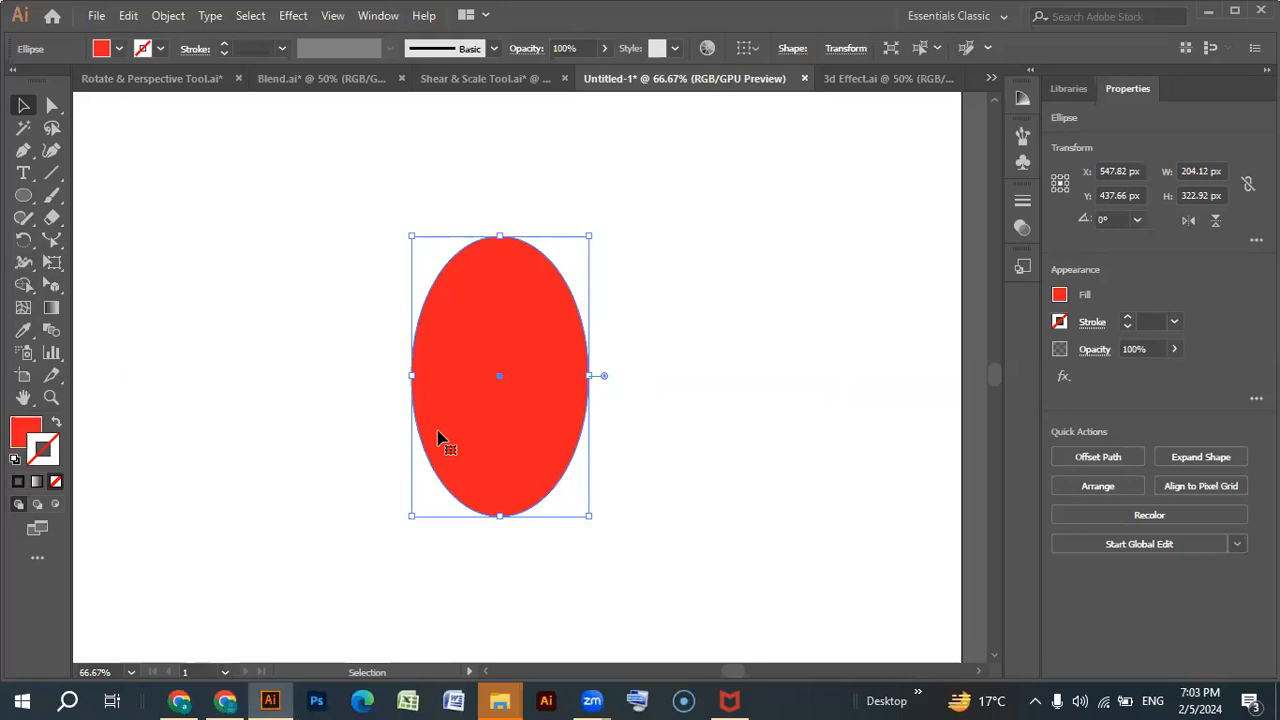
key(Delete)
click(440, 437)
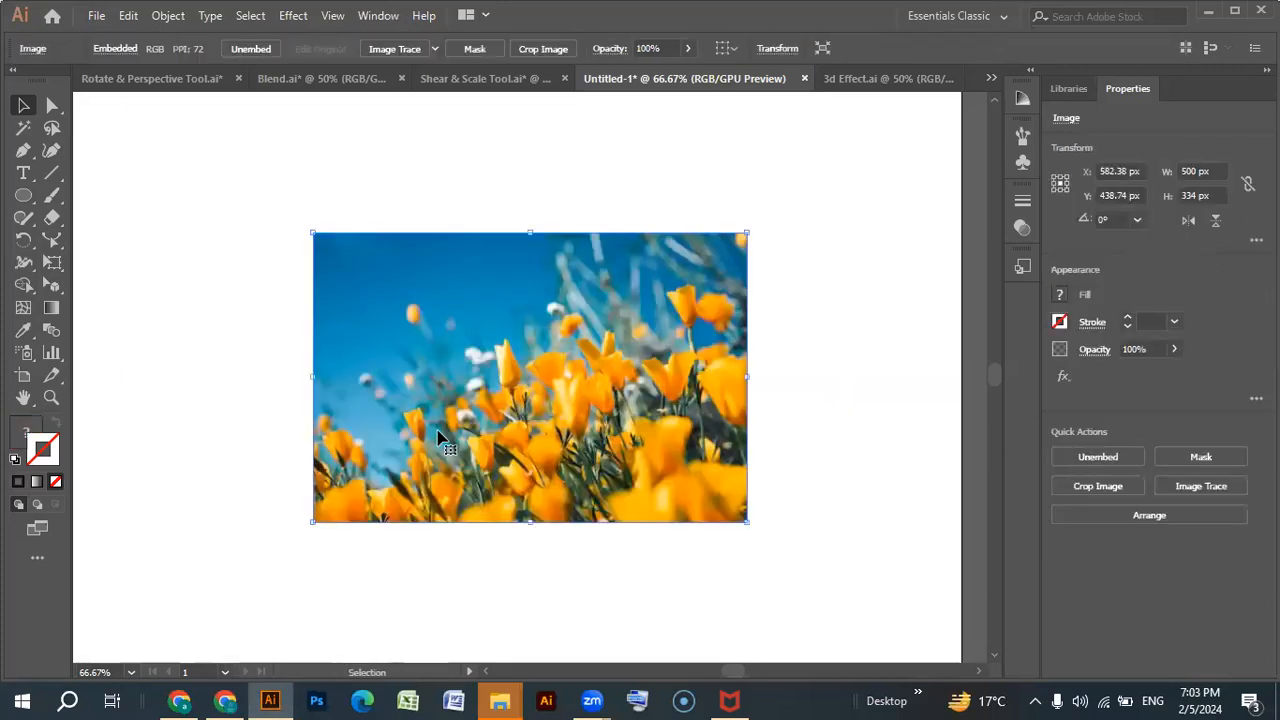
Open the Colored Pencil effect for the poppy photo and preview Cutout, Dry Brush, Film Grain and Fresco in its place.
click(293, 16)
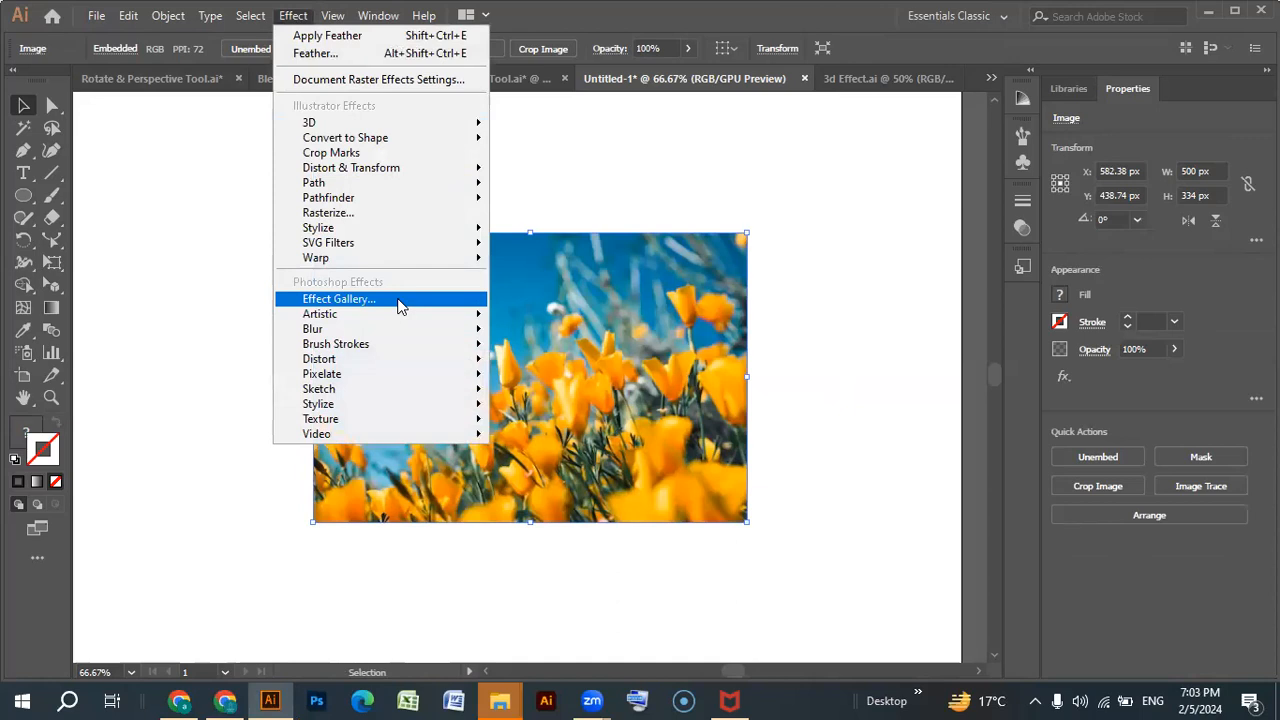
mouse_move(400, 314)
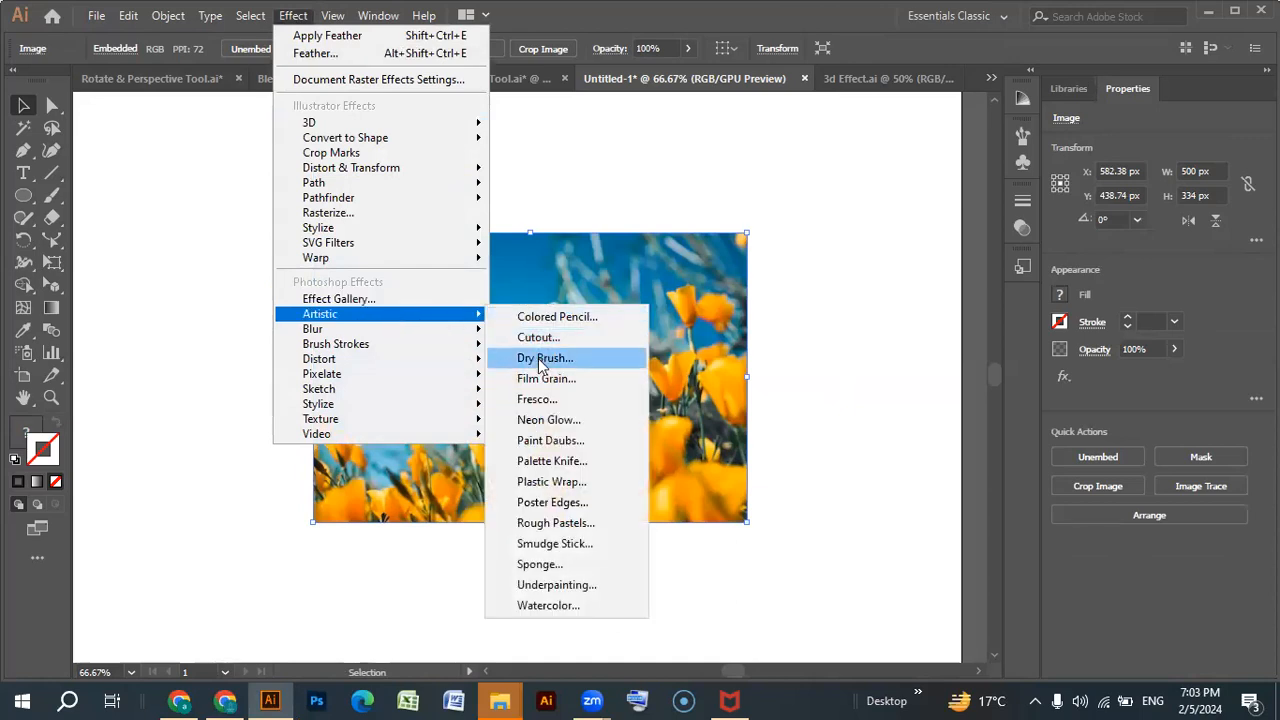
click(549, 317)
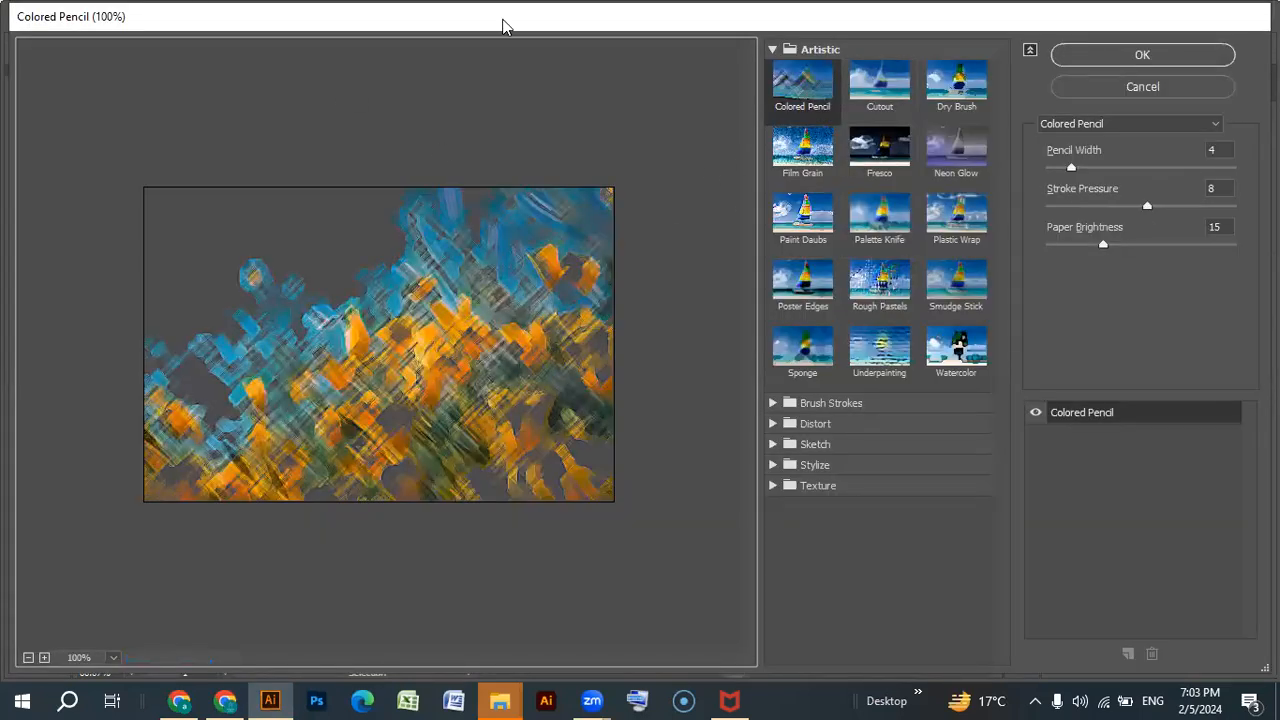
click(880, 85)
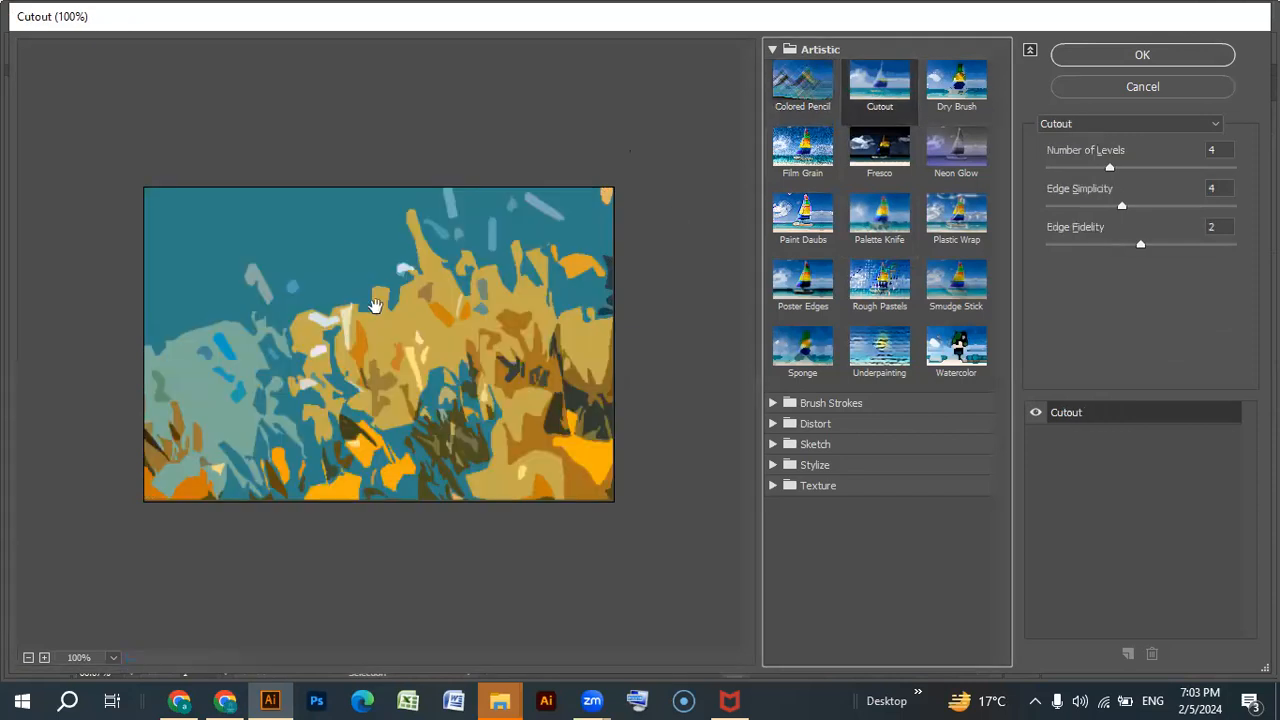
click(955, 100)
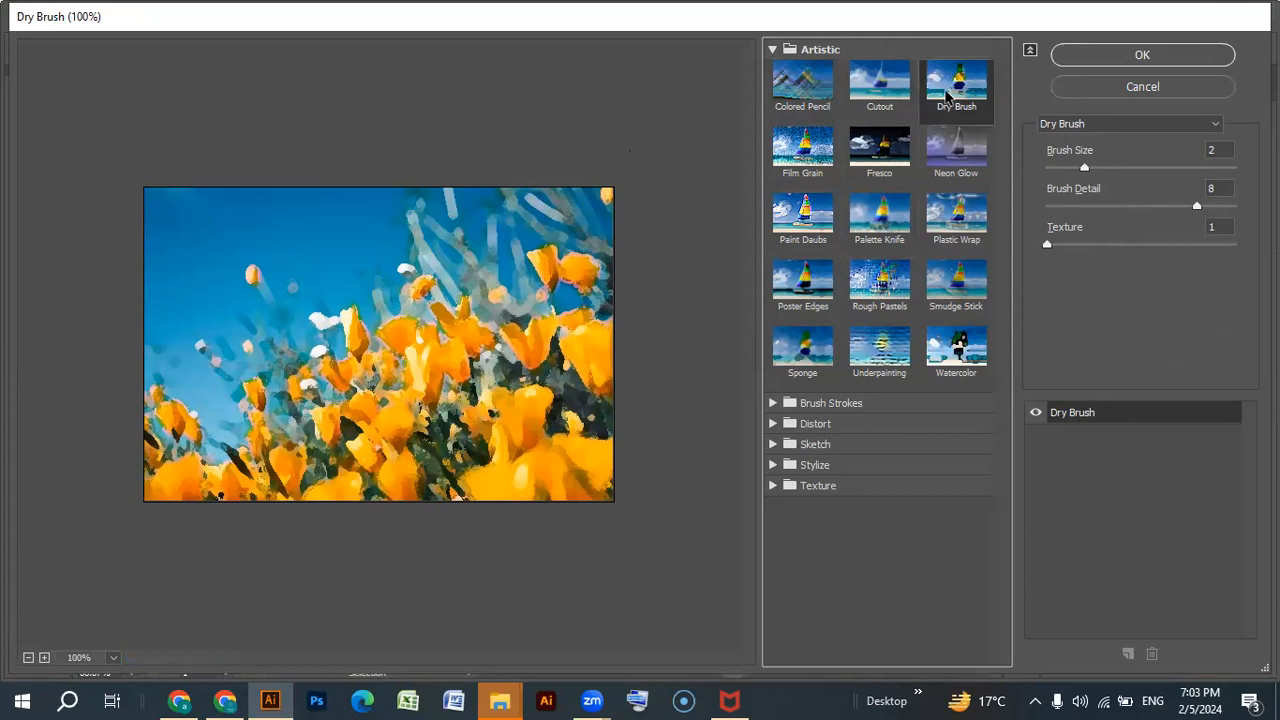
click(798, 152)
click(873, 155)
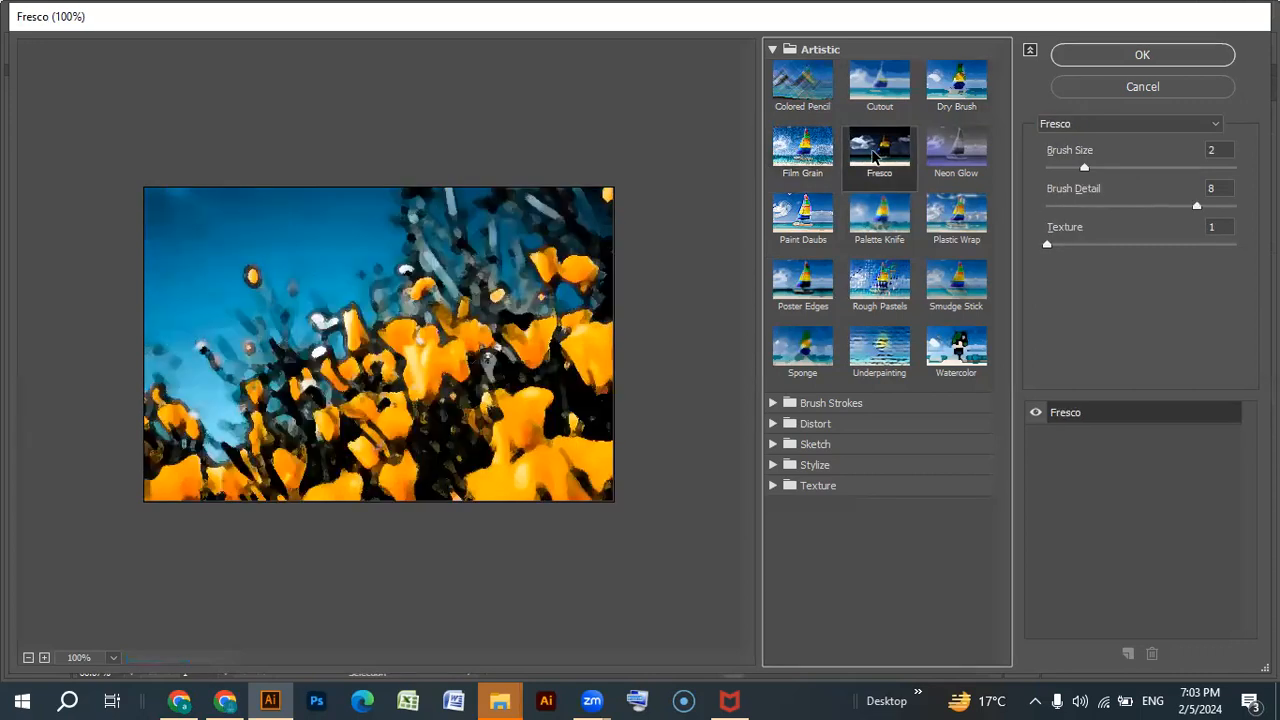
Preview Neon Glow, Plastic Wrap, Palette Knife, Paint Daubs, Poster Edges, Rough Pastels and Smudge Stick on the photo.
click(948, 160)
click(952, 222)
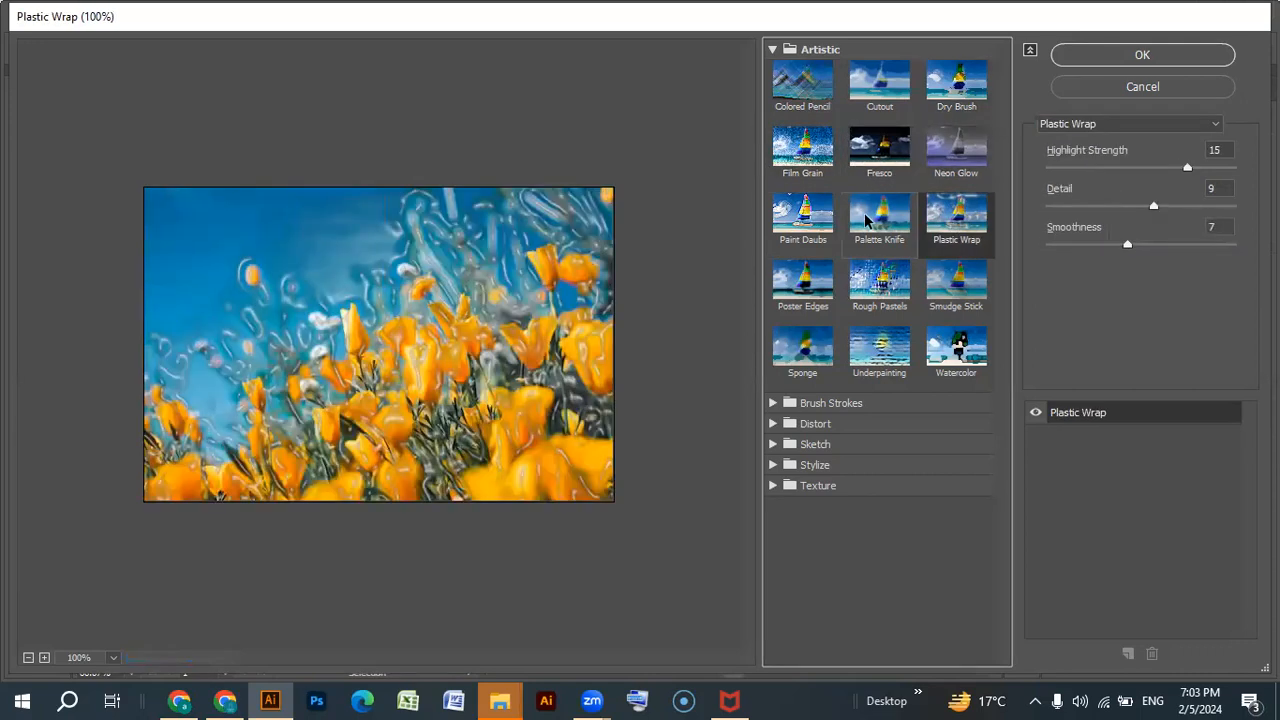
click(866, 213)
click(800, 222)
click(802, 281)
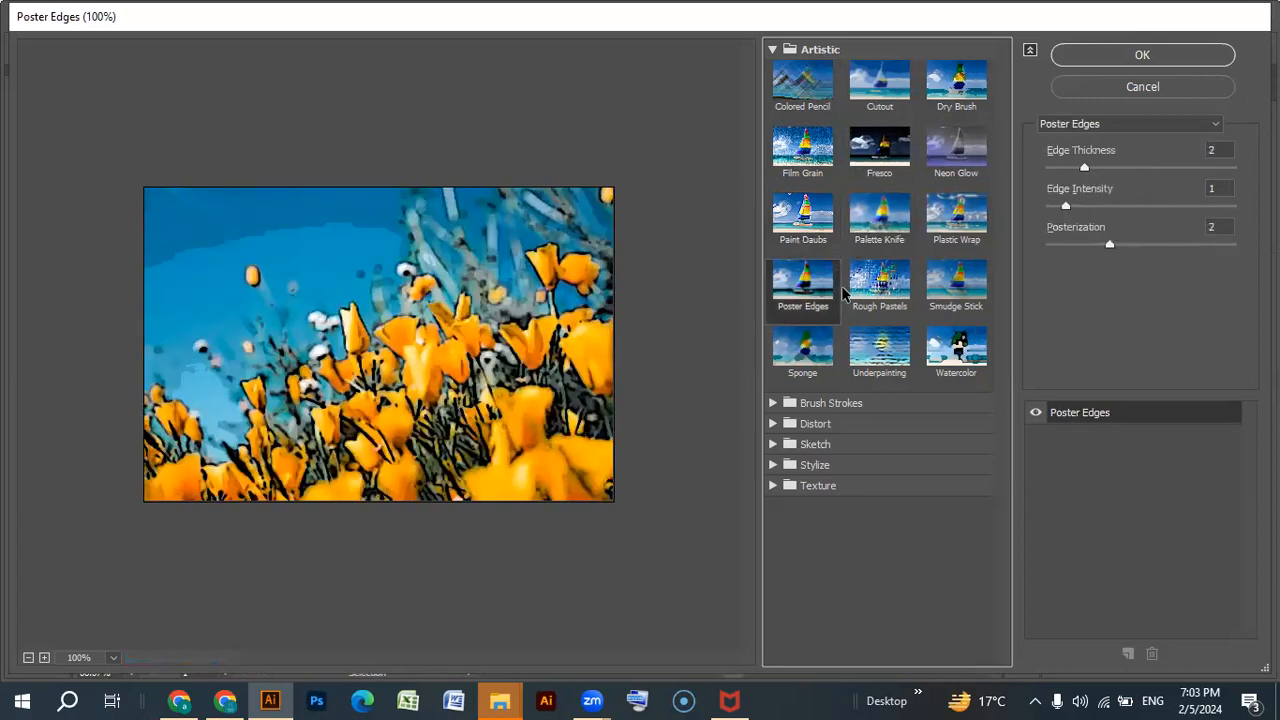
click(879, 281)
click(962, 288)
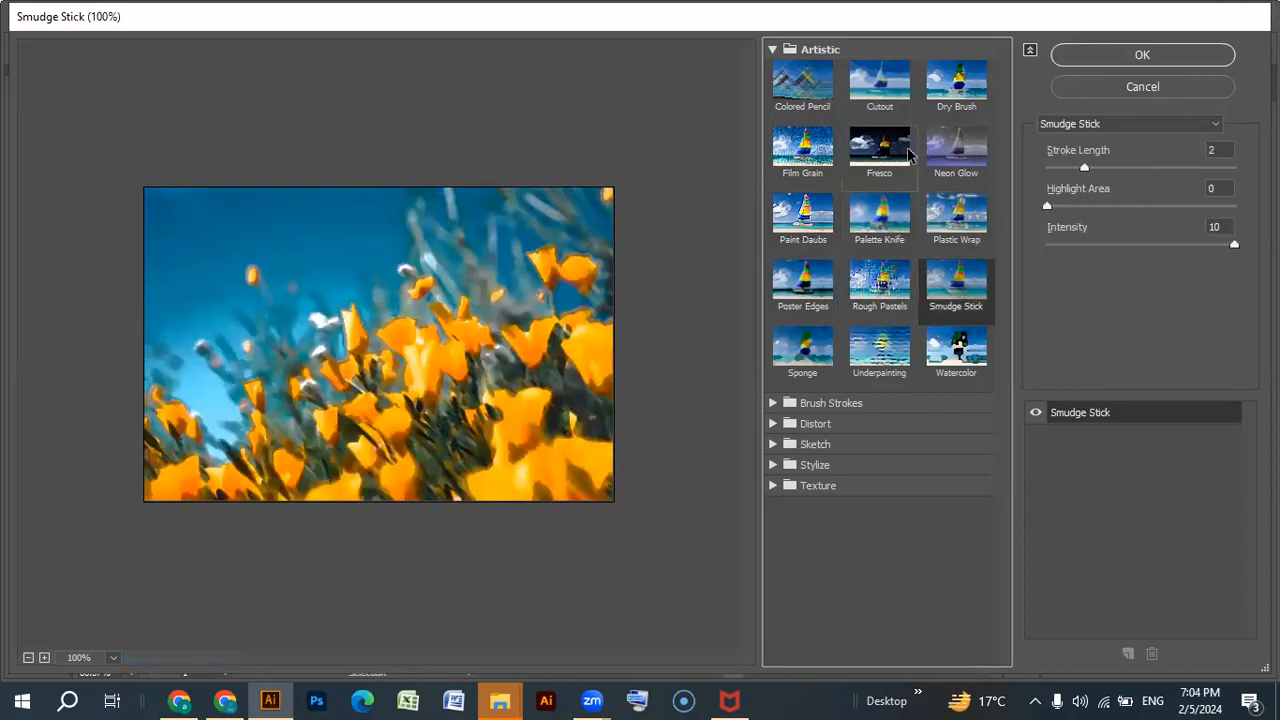
Try Film Grain with raised grain, a highlight area of 3 and reduced intensity, and preview Paint Daubs and Palette Knife.
click(962, 105)
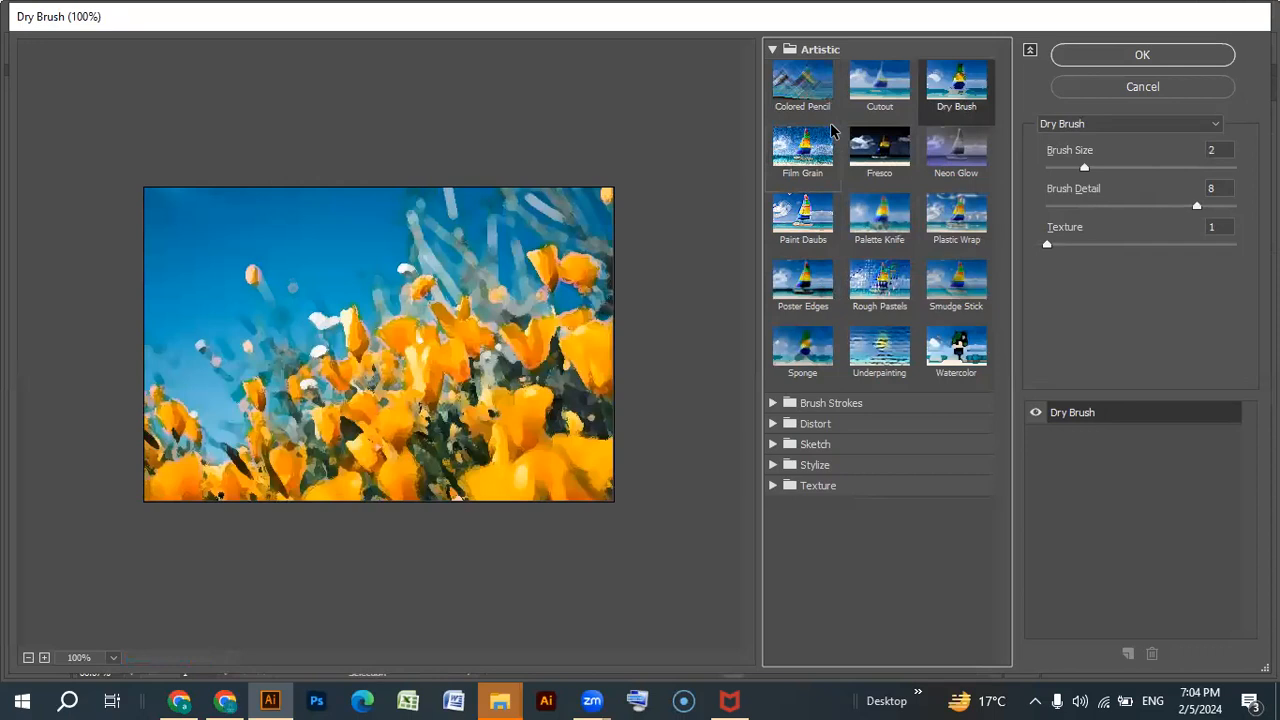
click(874, 94)
click(830, 148)
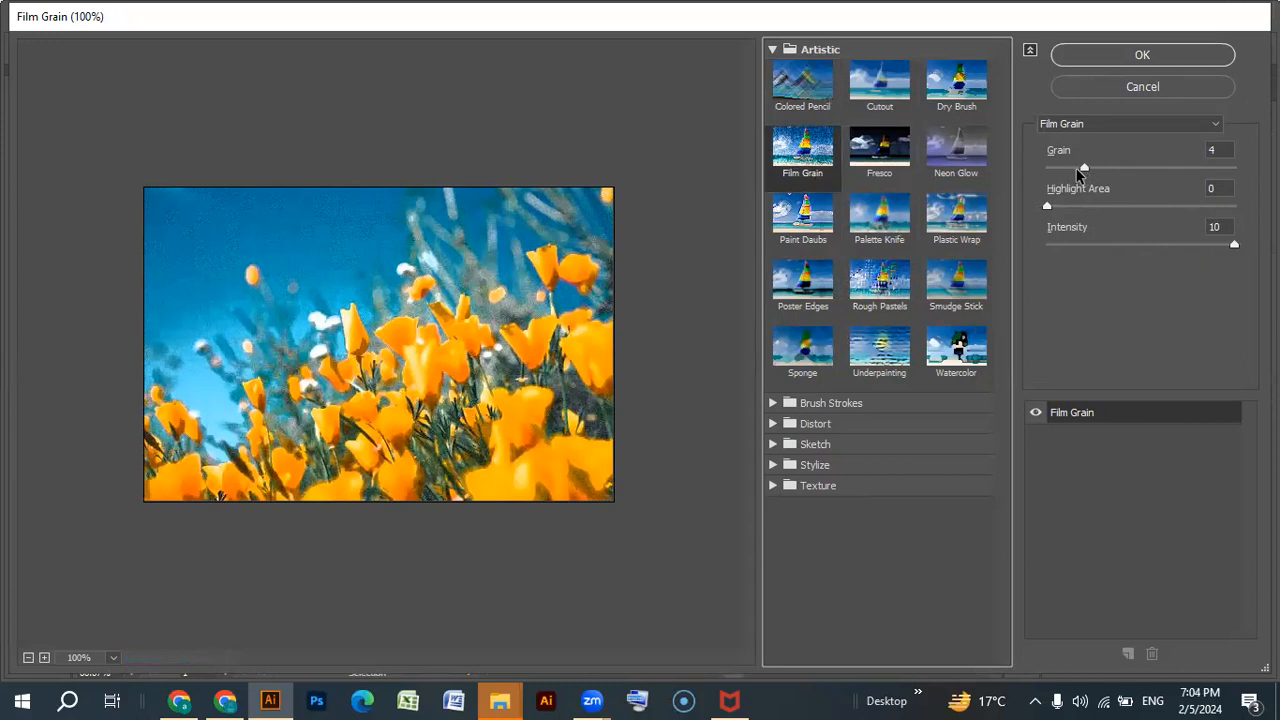
mouse_move(1083, 168)
mouse_down()
mouse_move(1054, 168)
mouse_move(1095, 168)
mouse_up()
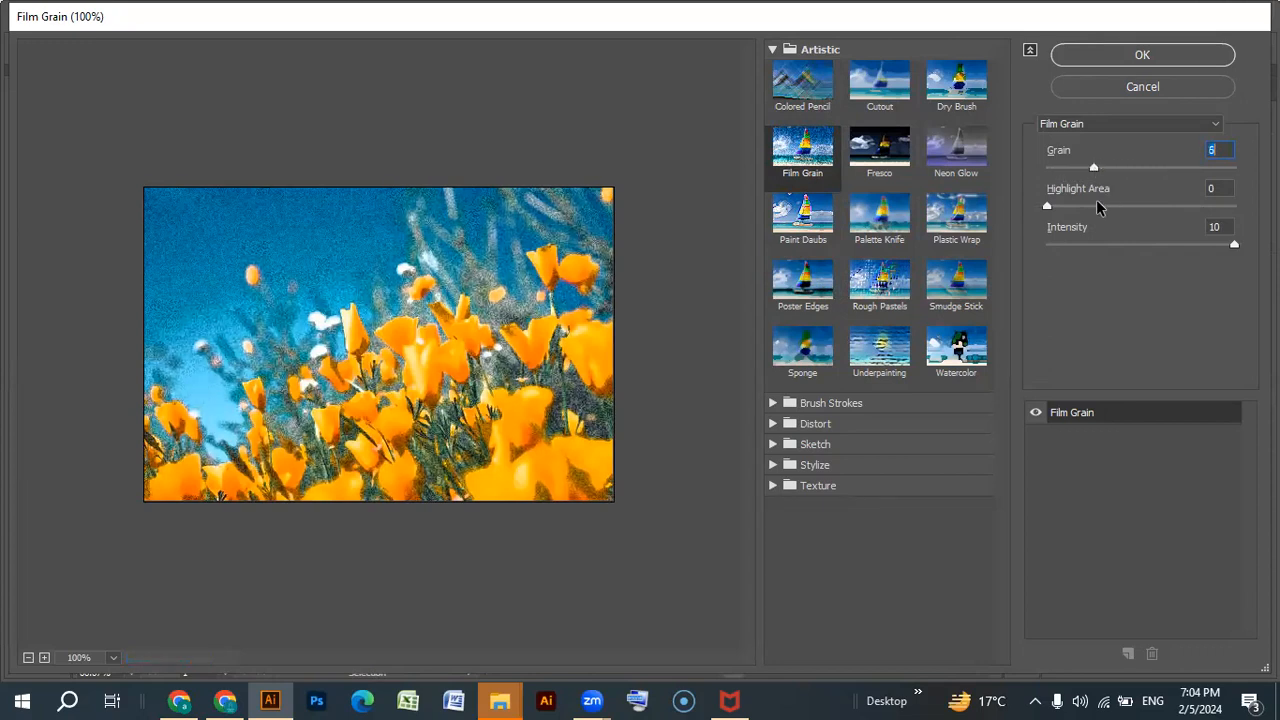
drag(1047, 207, 1192, 193)
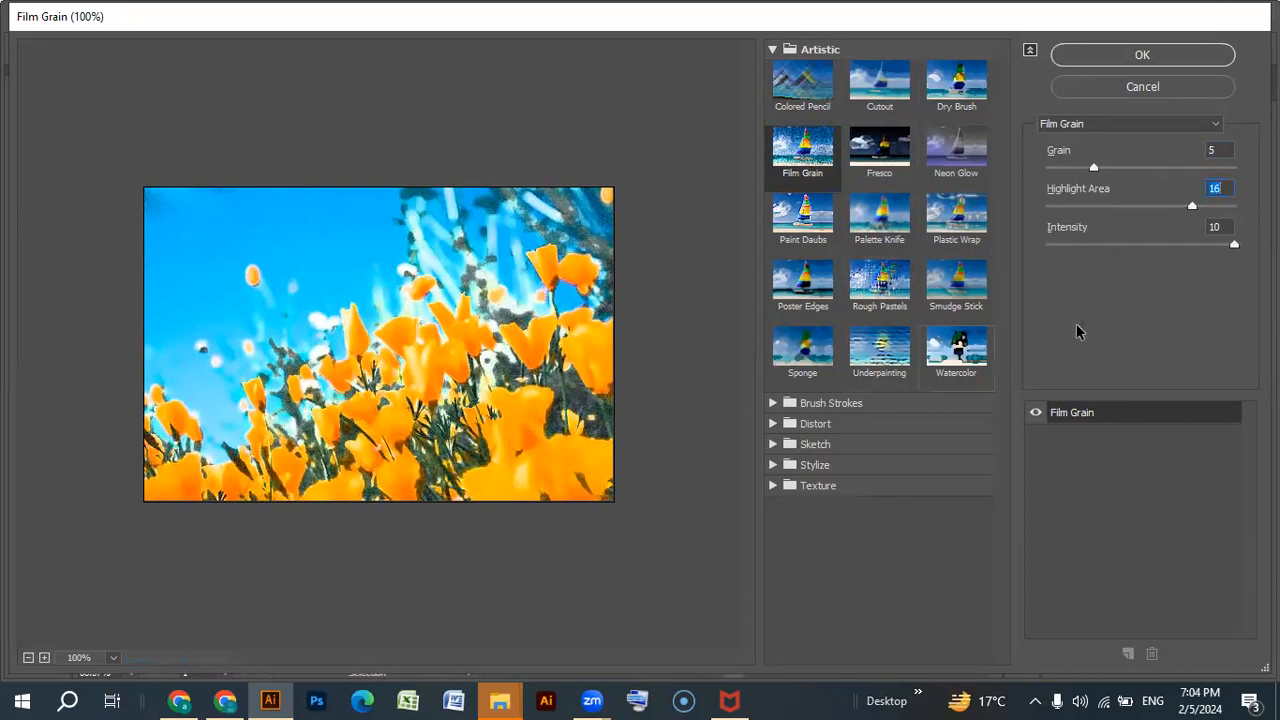
drag(1194, 207, 1072, 207)
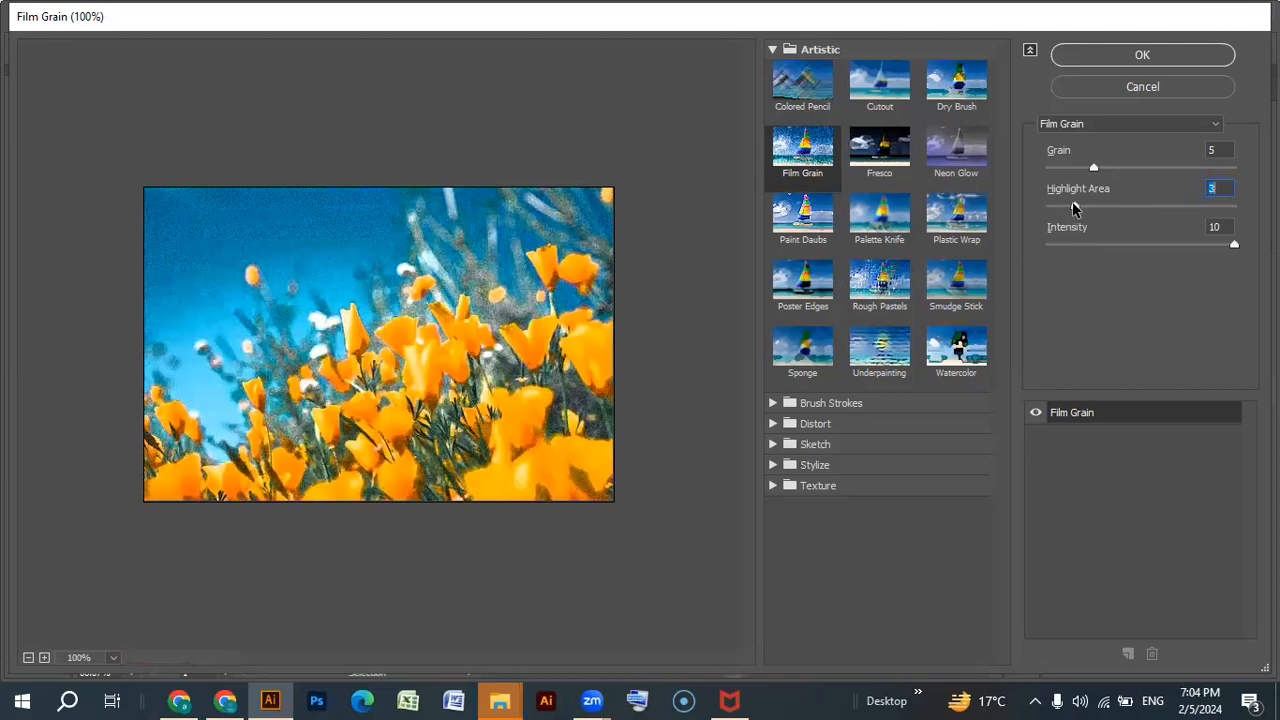
drag(1237, 247, 1213, 247)
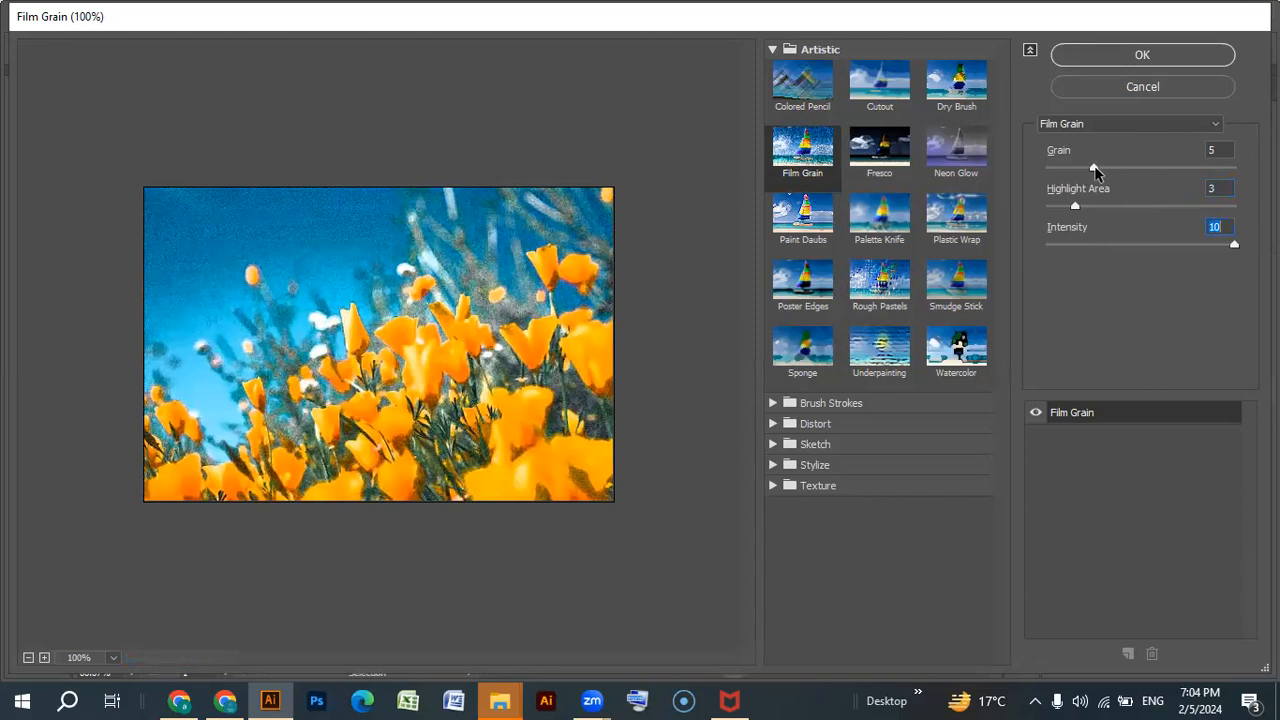
mouse_move(1094, 172)
mouse_down()
mouse_move(1070, 172)
mouse_move(1112, 168)
mouse_up()
click(813, 218)
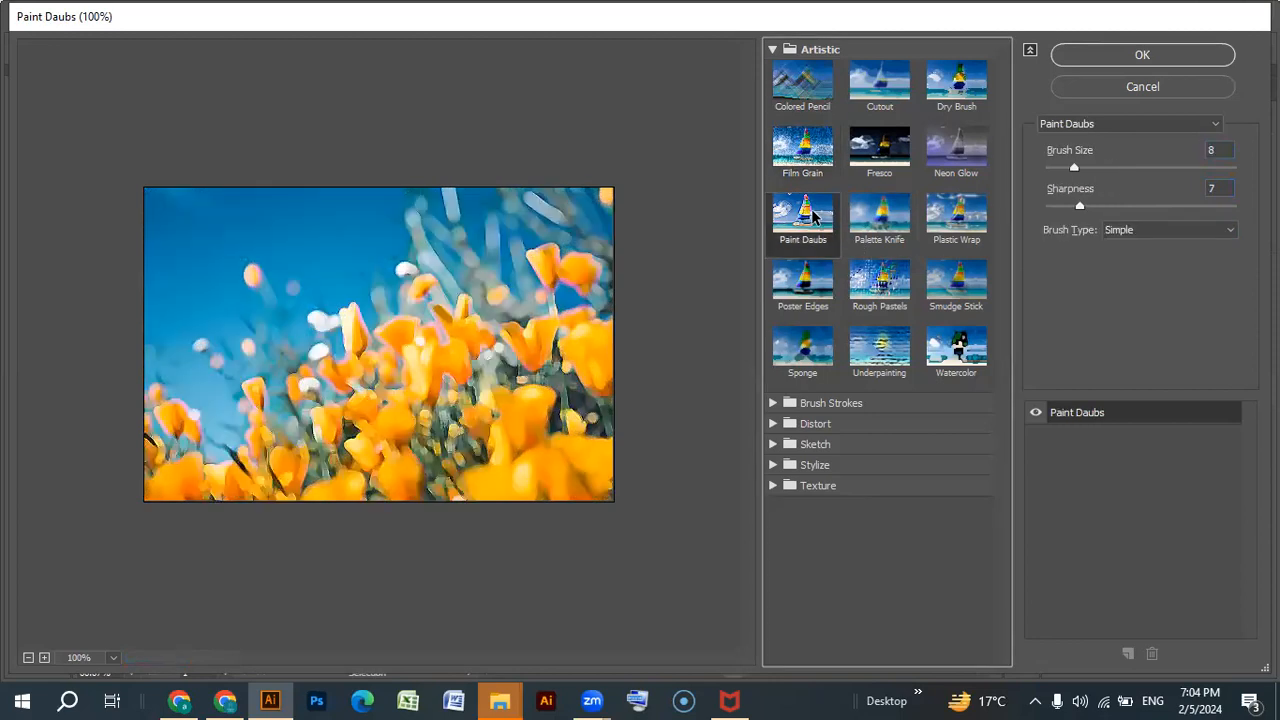
click(886, 225)
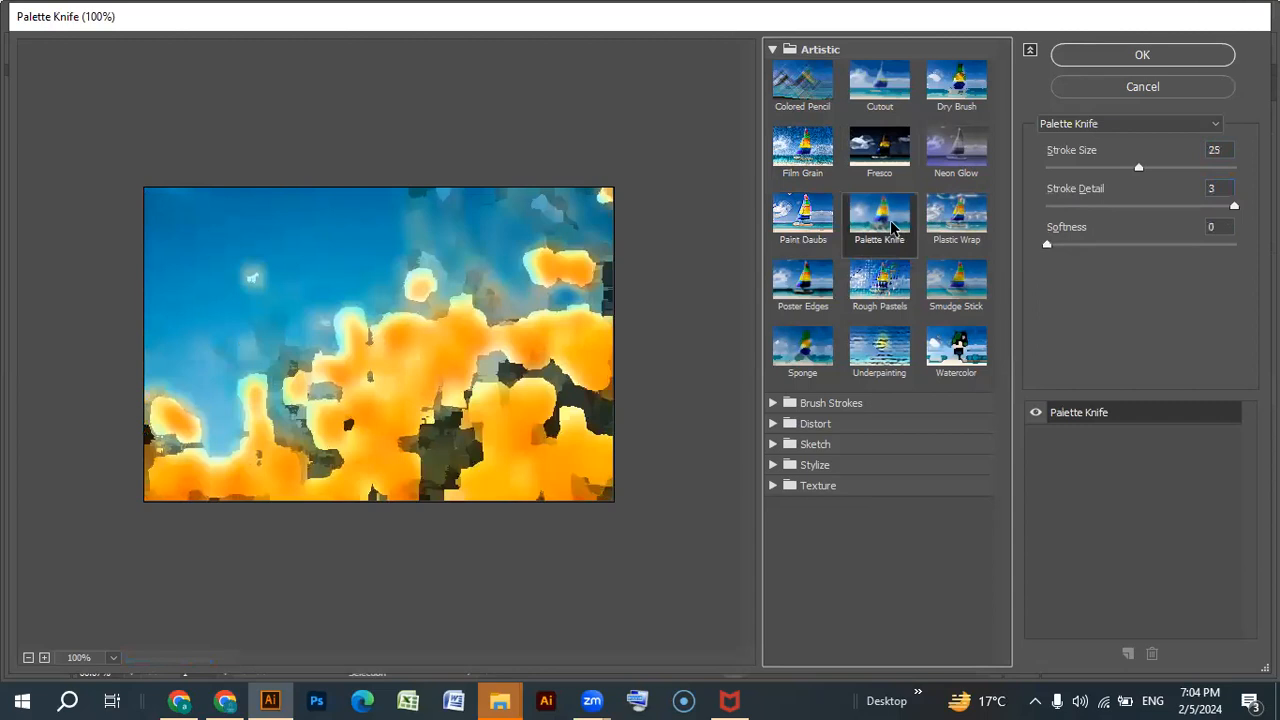
Apply Plastic Wrap with highlight strength 6, detail 11 and smoothness 11, and move the photo slightly down and to the left.
click(955, 232)
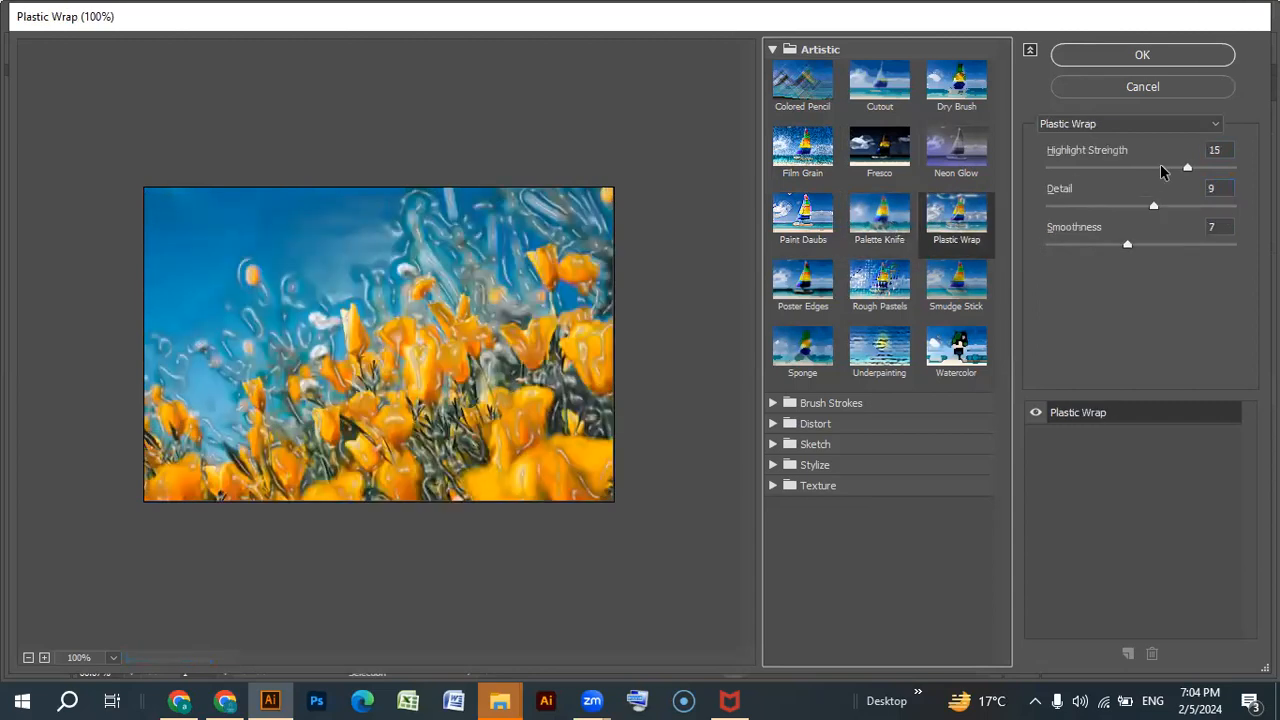
drag(1186, 168, 1106, 167)
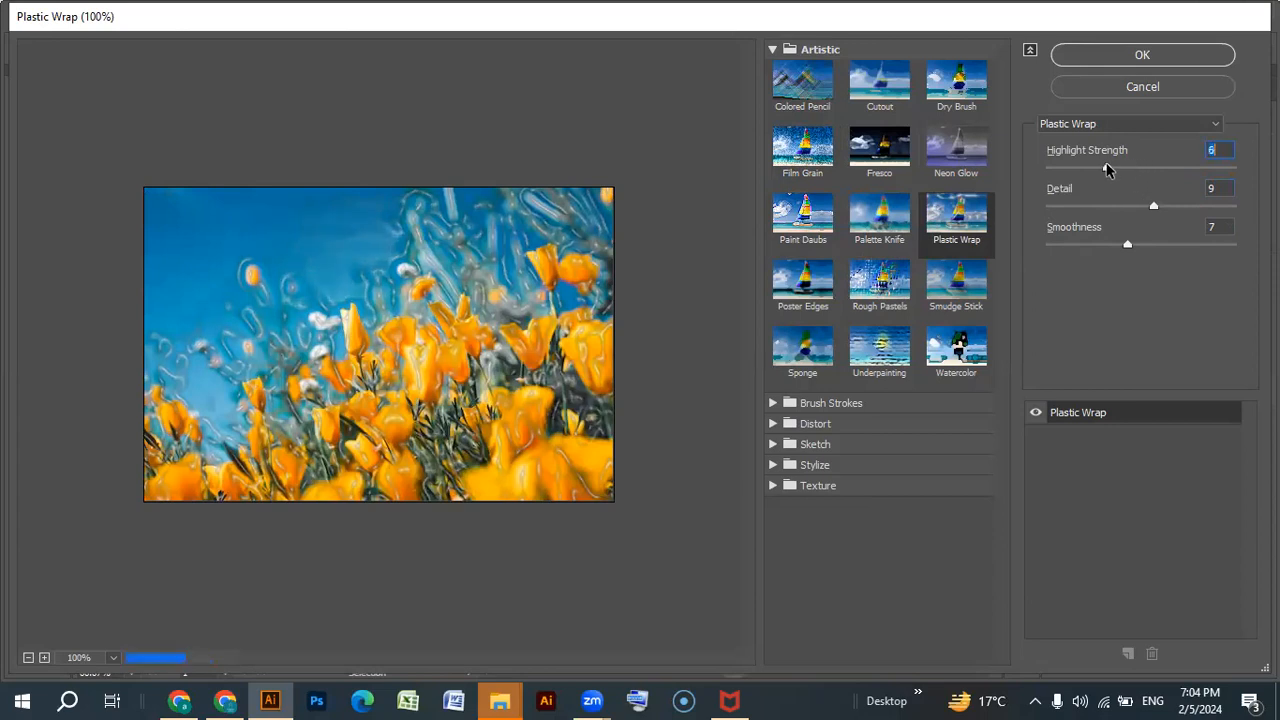
click(1153, 206)
drag(1153, 209, 1183, 210)
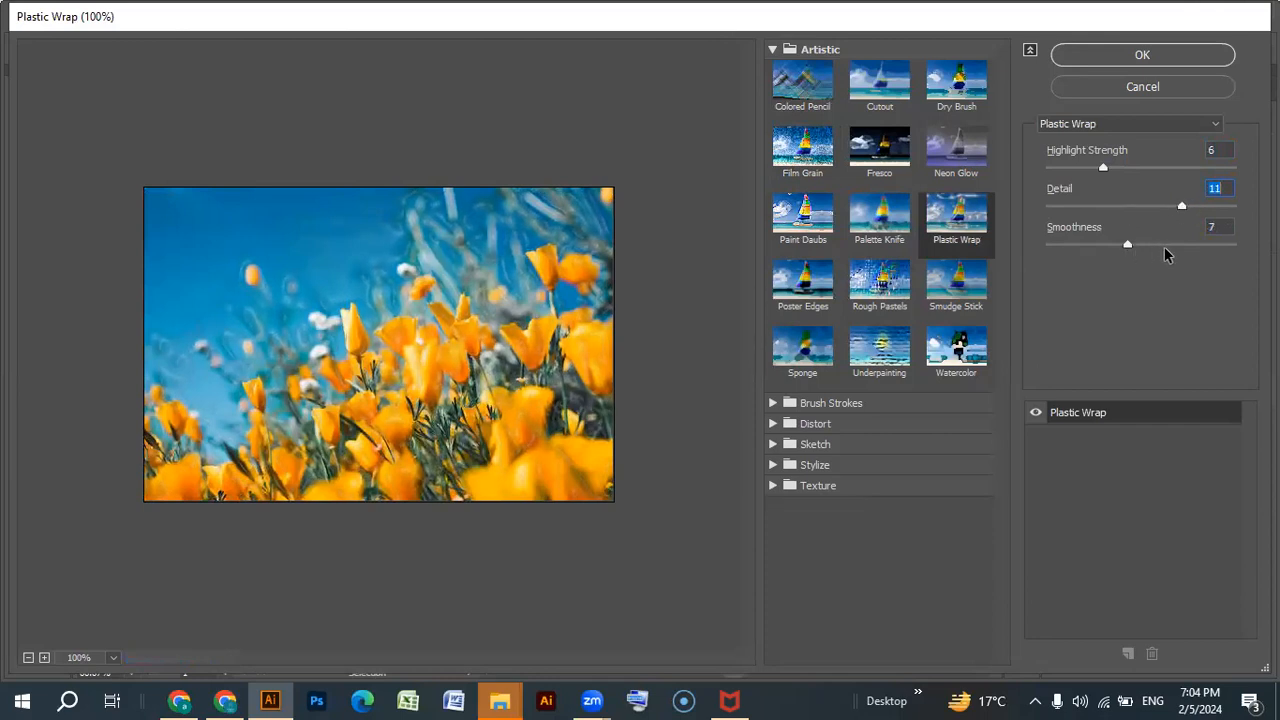
drag(1128, 246, 1183, 243)
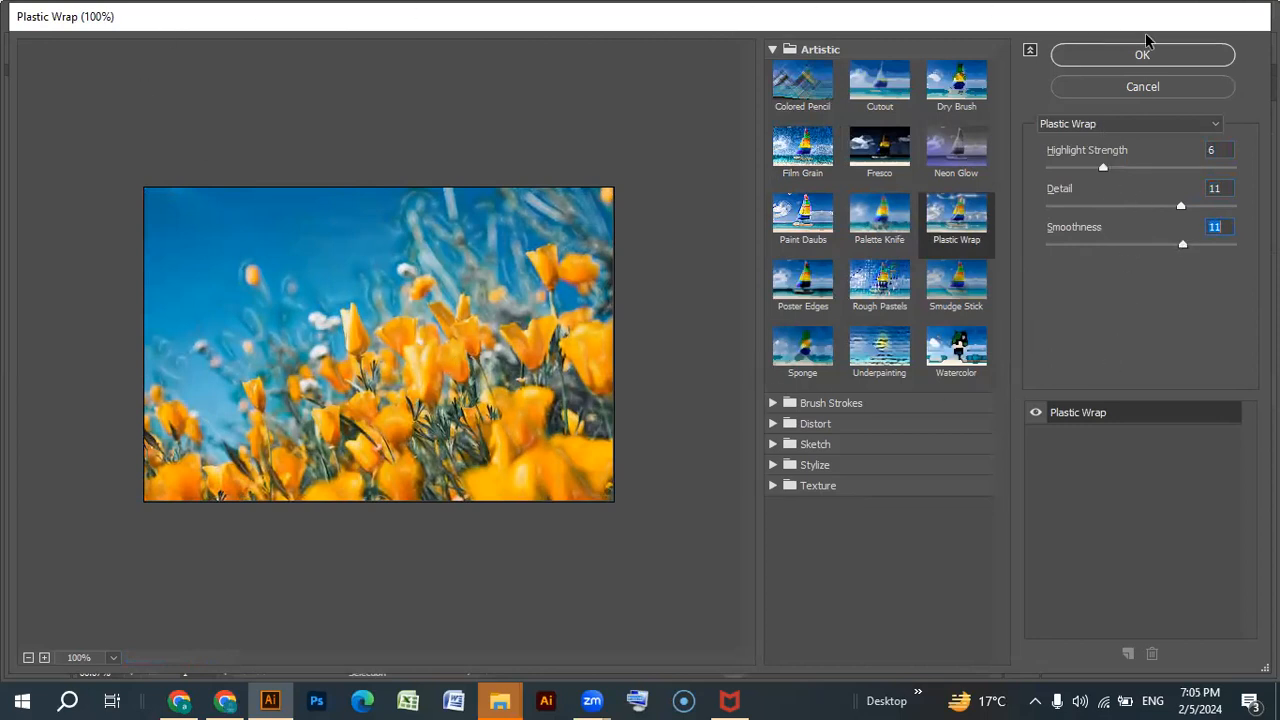
click(1168, 57)
drag(645, 375, 604, 408)
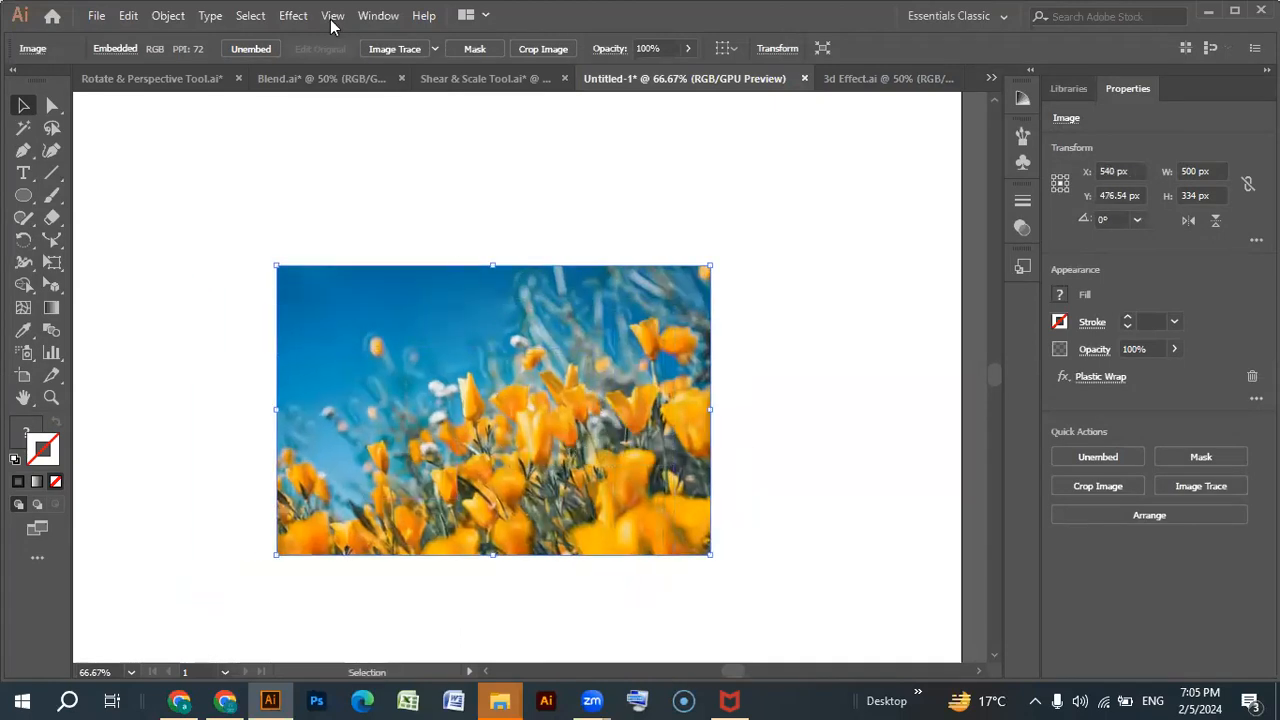
Look over the Sketch effects, switch to Chrome and copy the multicolored roses photo from the Unsplash results.
click(293, 15)
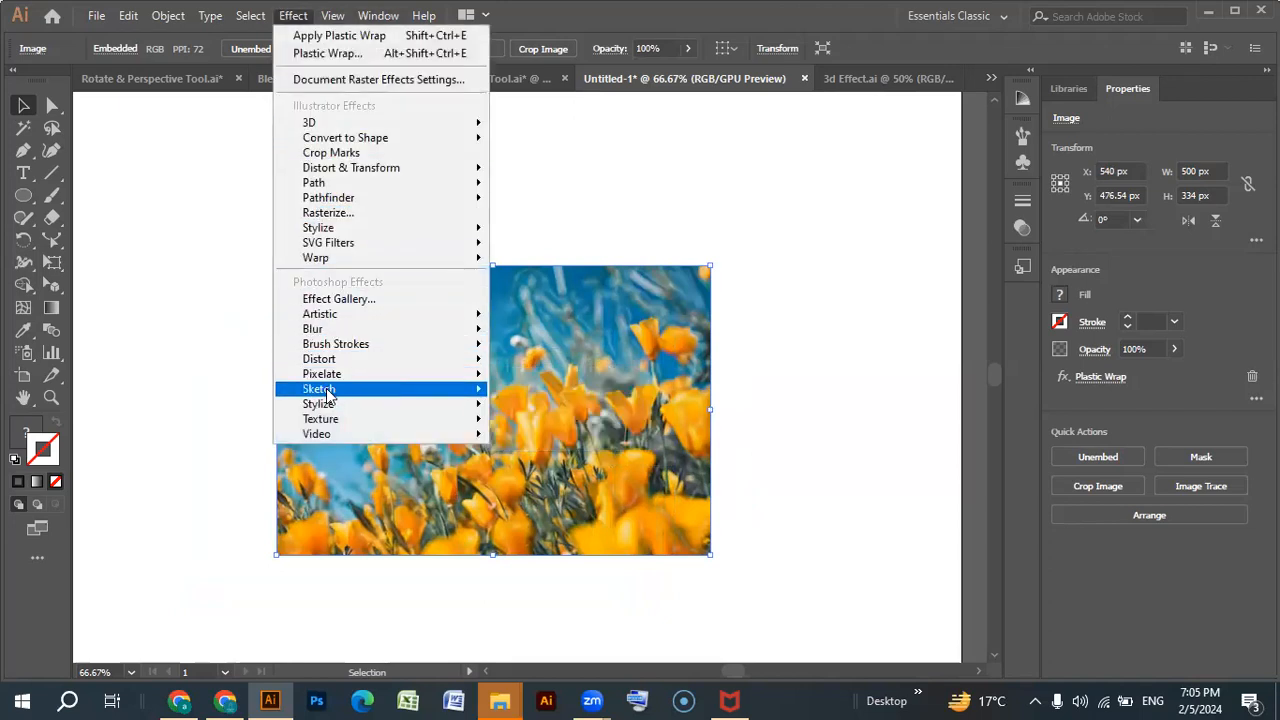
mouse_move(328, 395)
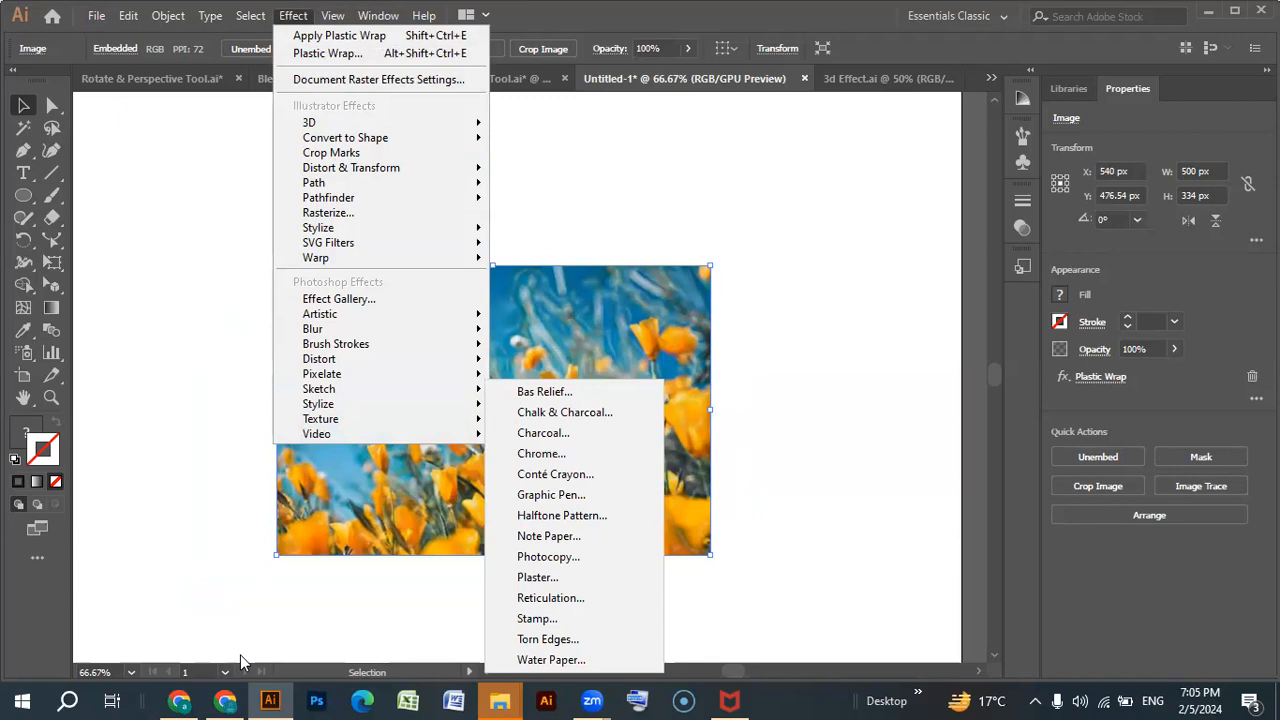
click(225, 700)
scroll(726, 492, down, 9)
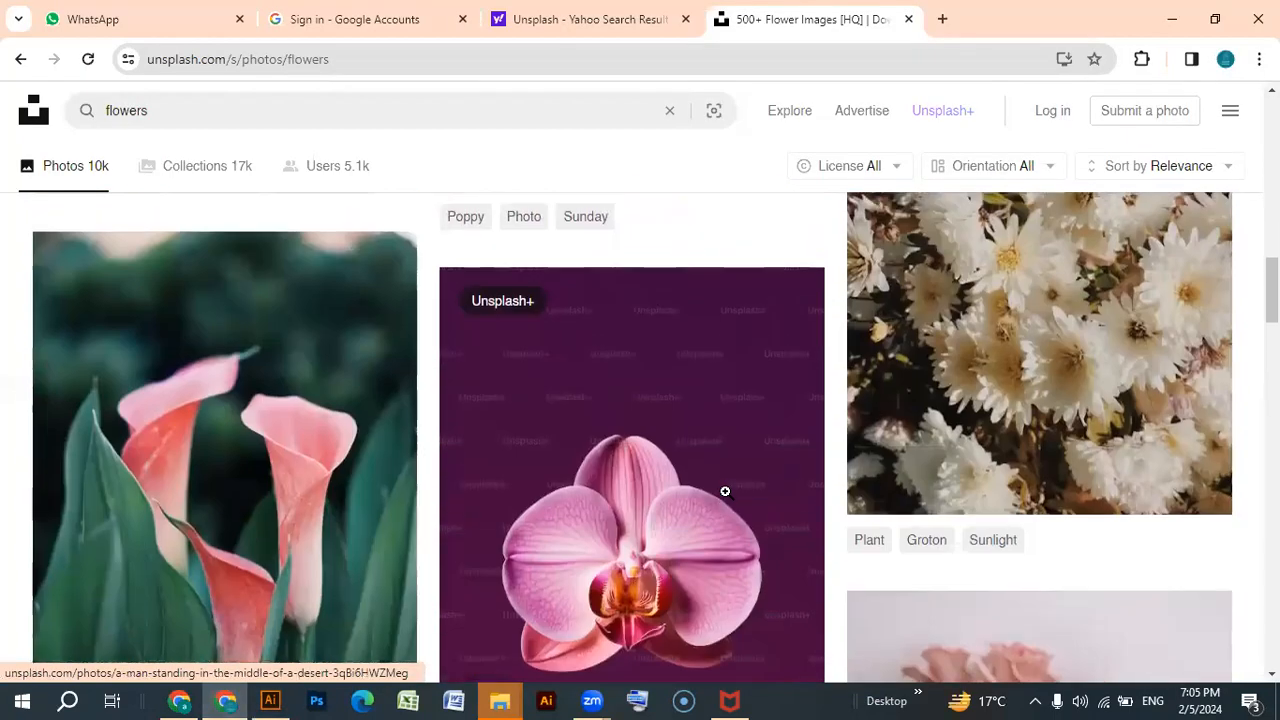
scroll(726, 492, down, 4)
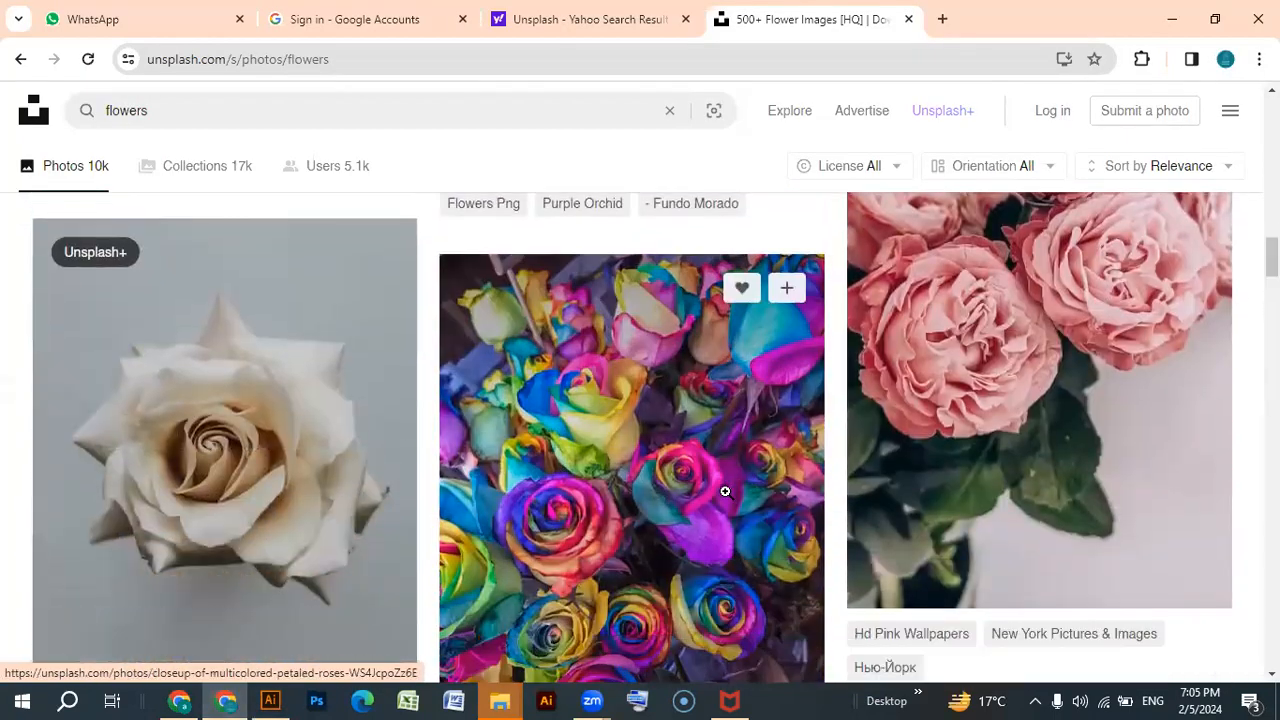
right_click(643, 383)
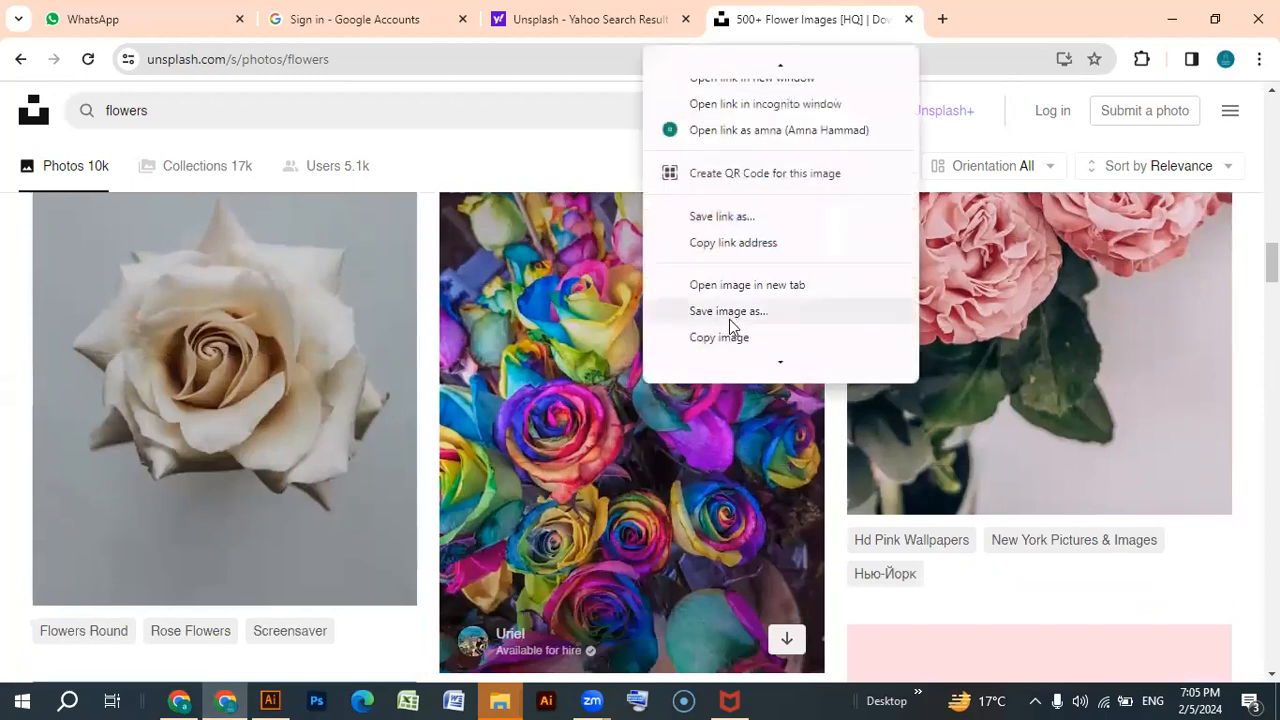
click(724, 337)
Switch to Illustrator, paste the roses photo, move it aside to the right and delete the poppy photo.
click(270, 700)
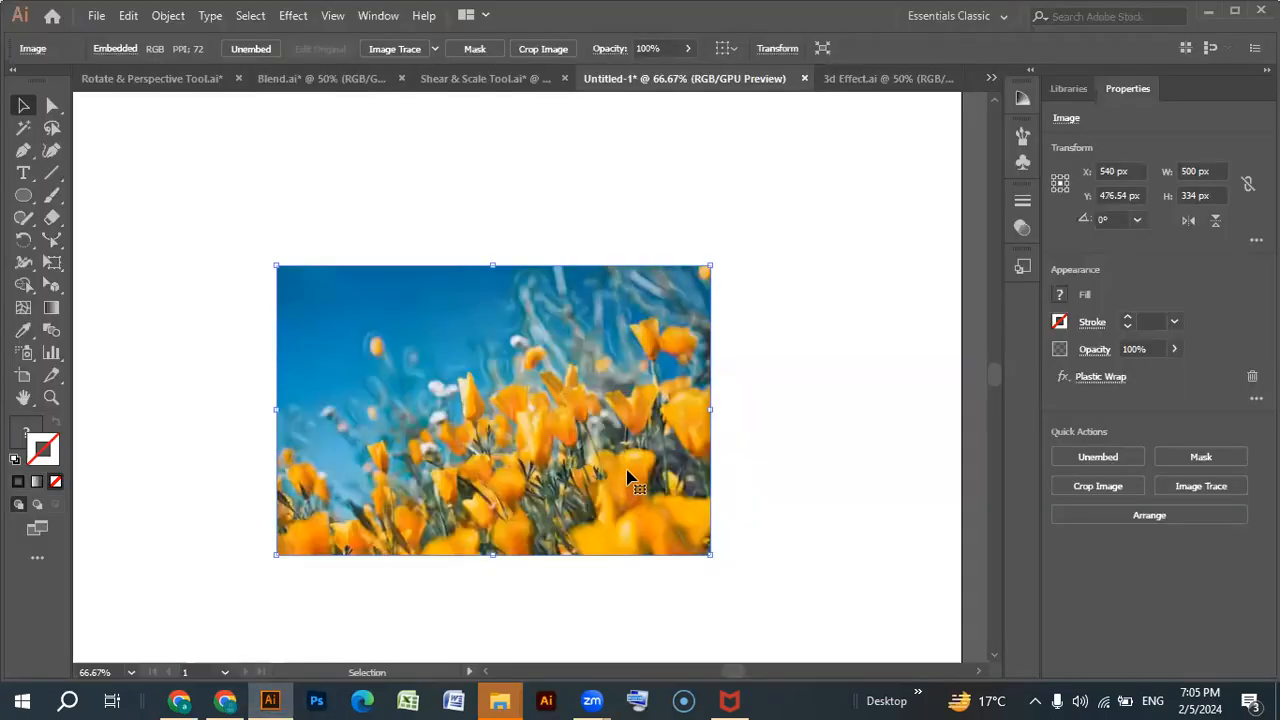
key(ctrl+v)
drag(540, 410, 814, 337)
click(445, 458)
key(Delete)
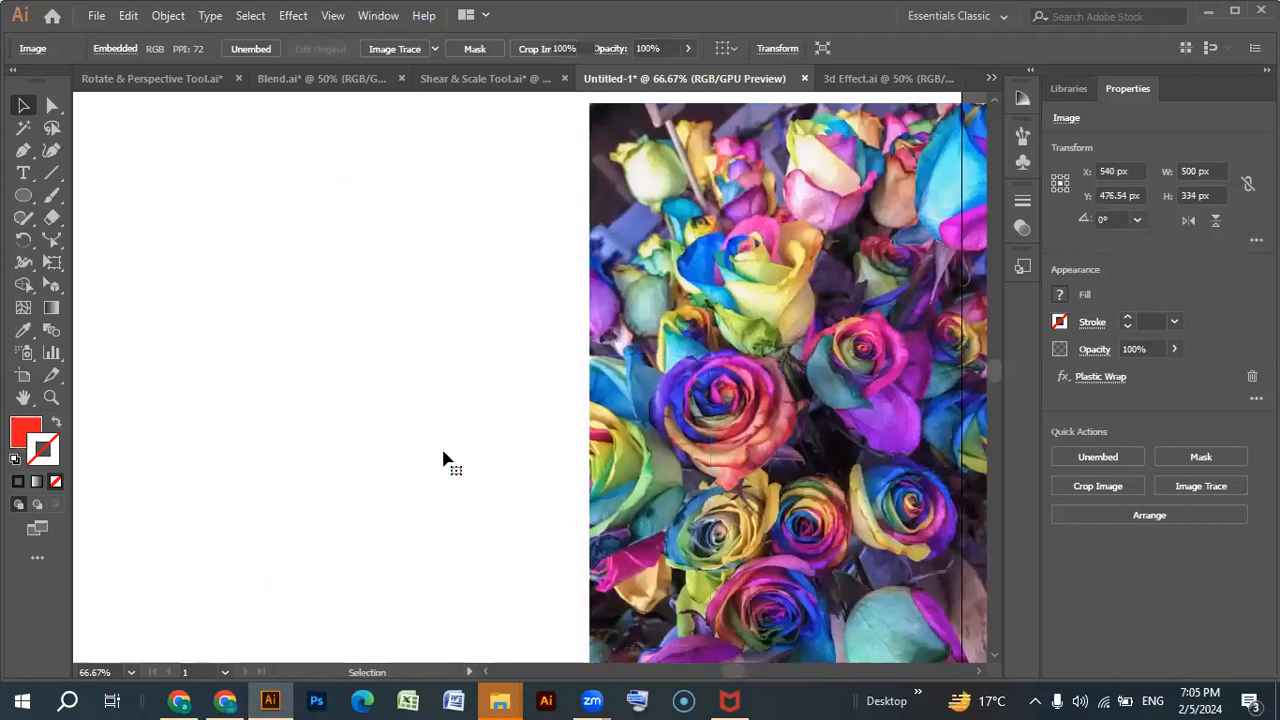
Move the roses photo left and up so it sits near the middle of the artboard.
key(ctrl+minus)
drag(748, 414, 505, 445)
key(ctrl+plus)
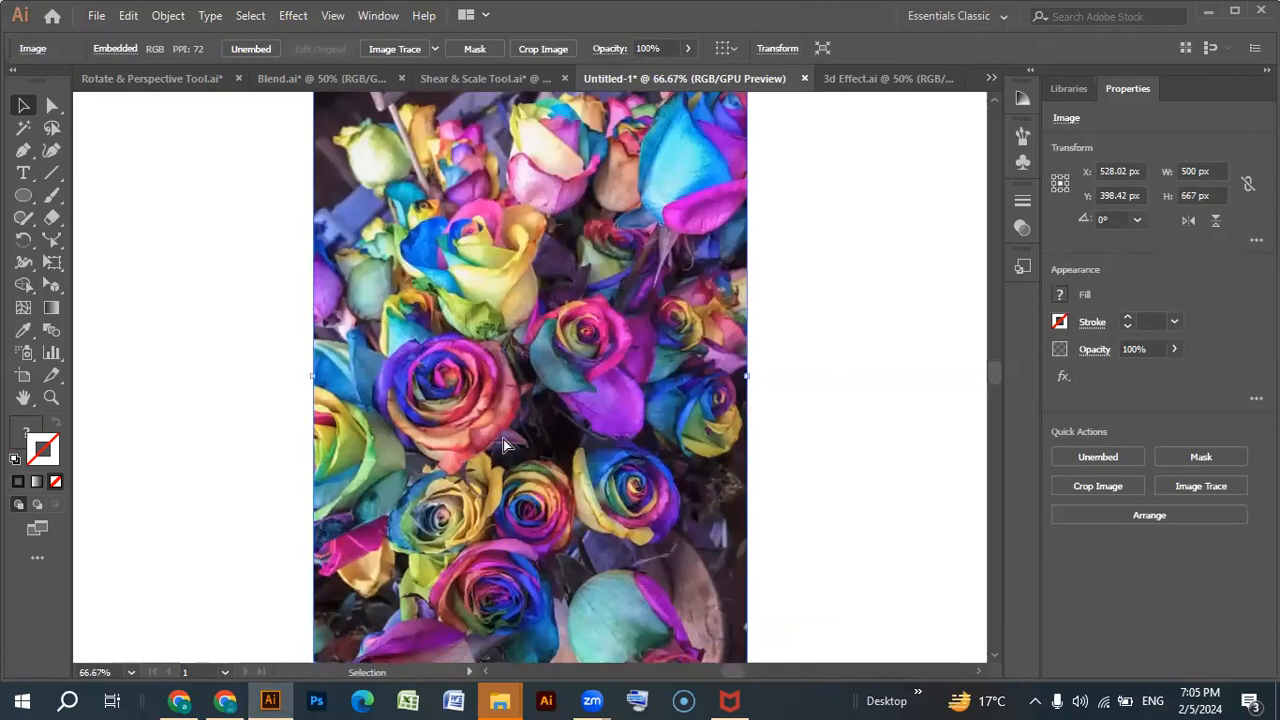
key(ctrl+minus)
Preview the Chalk & Charcoal, Charcoal and Chrome sketch effects on the roses photo.
click(291, 16)
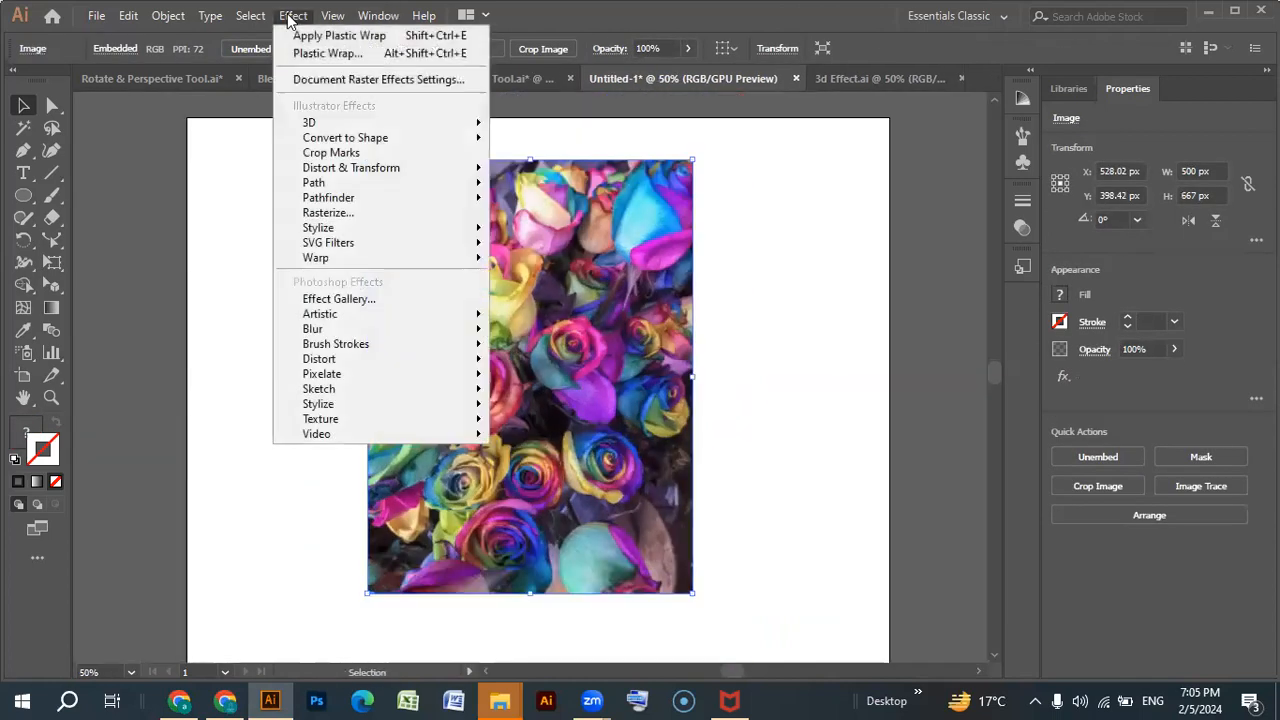
mouse_move(370, 389)
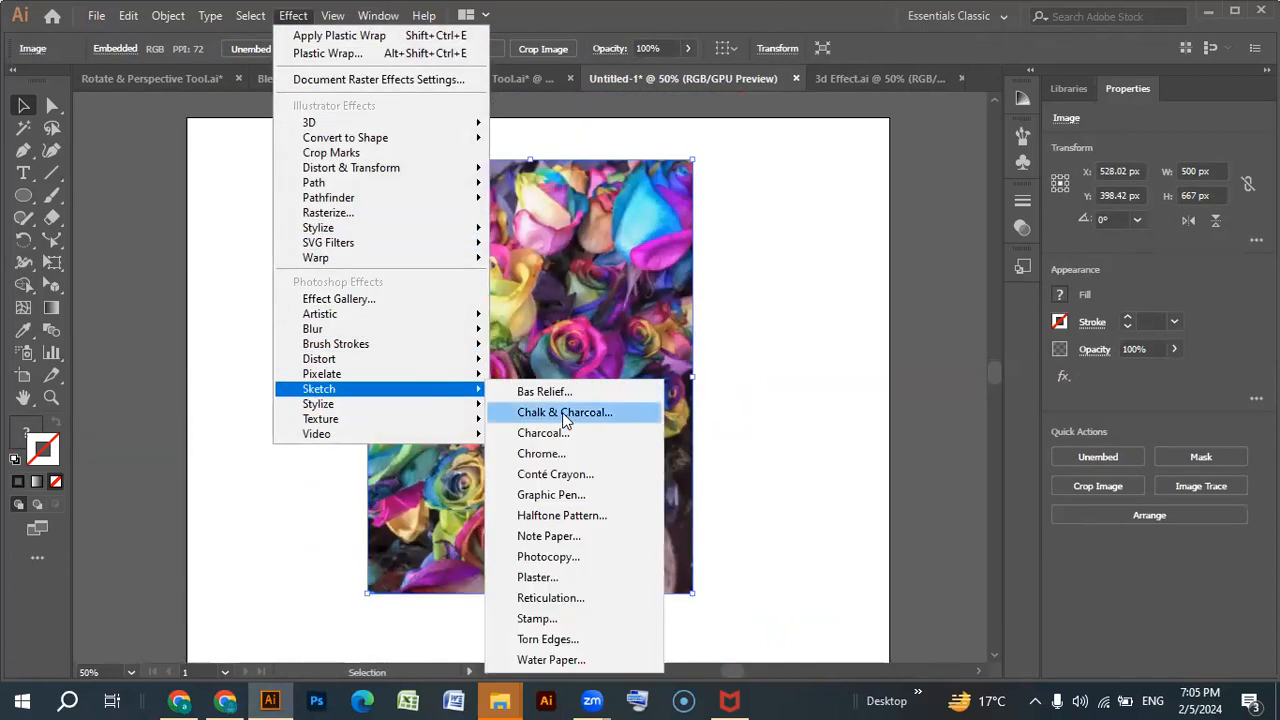
click(580, 414)
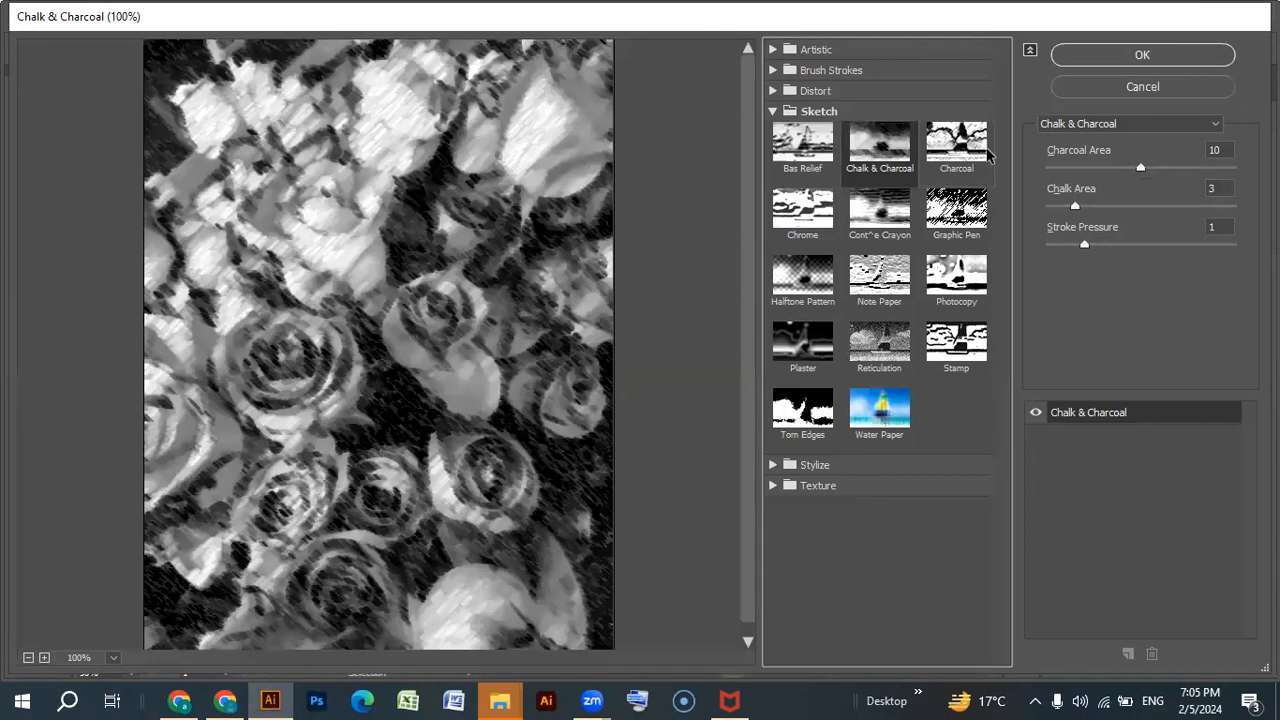
click(963, 150)
click(806, 208)
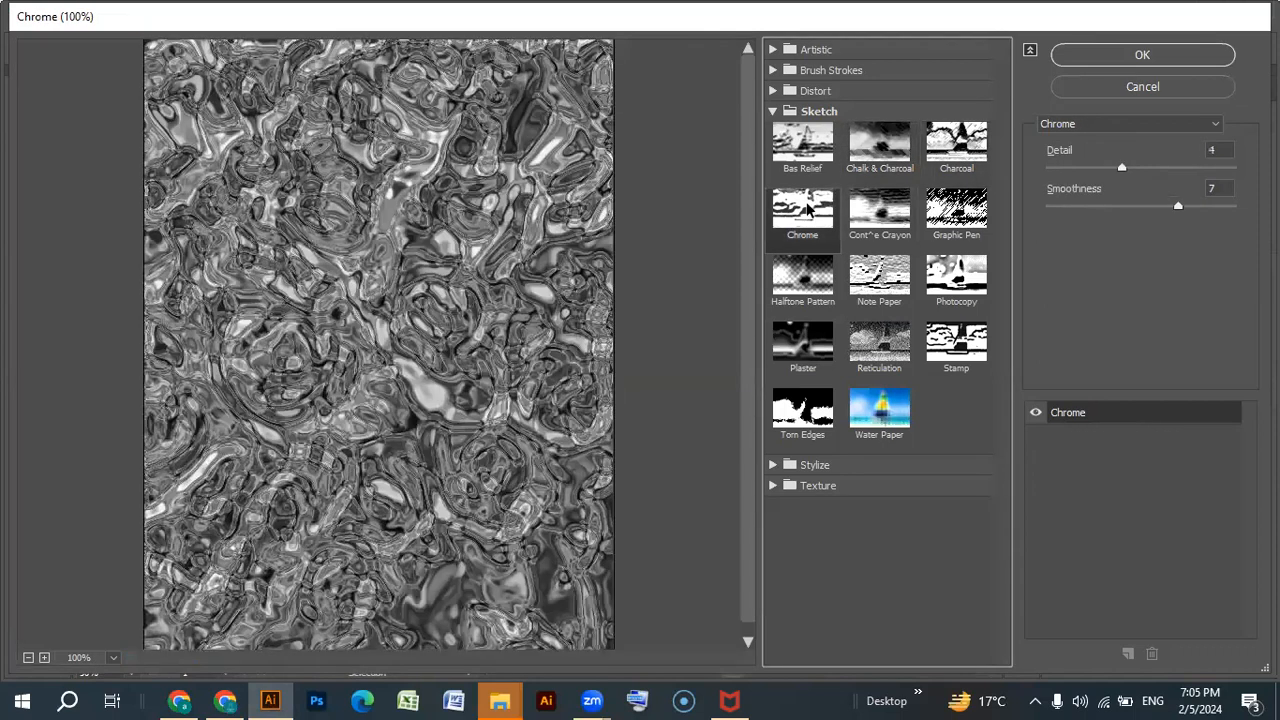
Try Conté Crayon on the roses photo with foreground level 12 and background level 8.
click(872, 212)
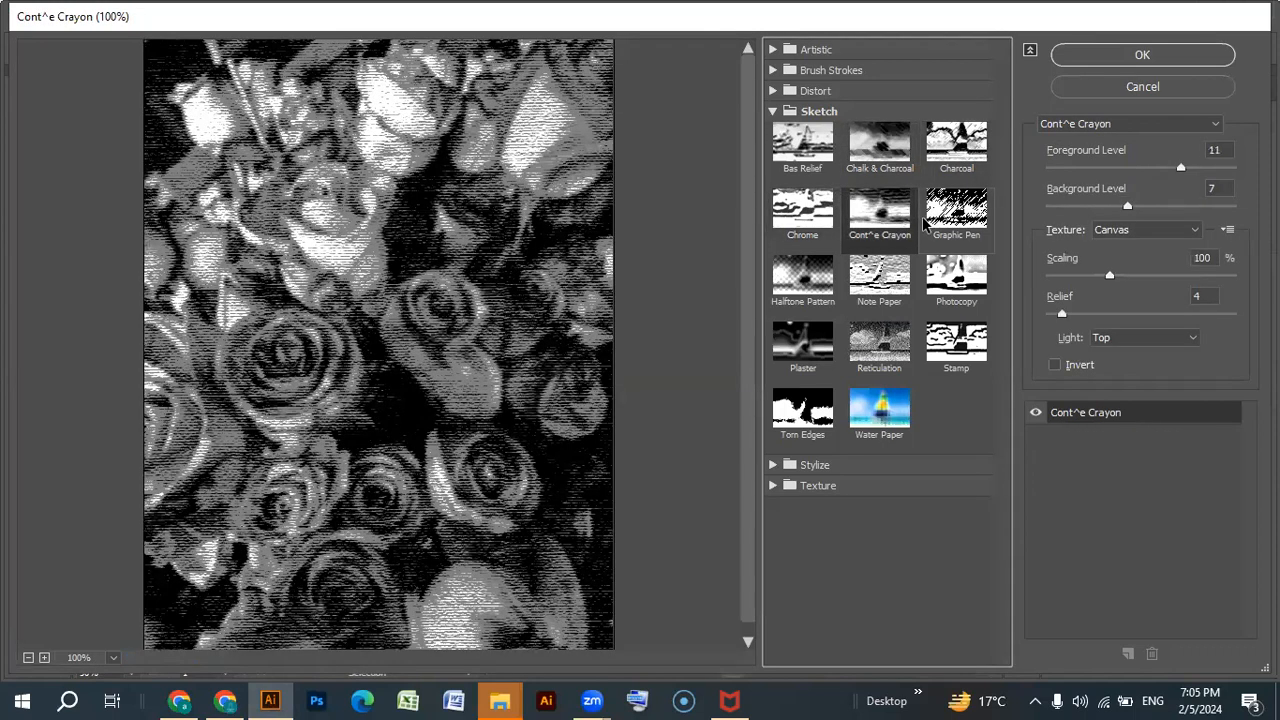
mouse_move(1182, 172)
mouse_down()
mouse_move(1143, 171)
mouse_move(1193, 175)
mouse_up()
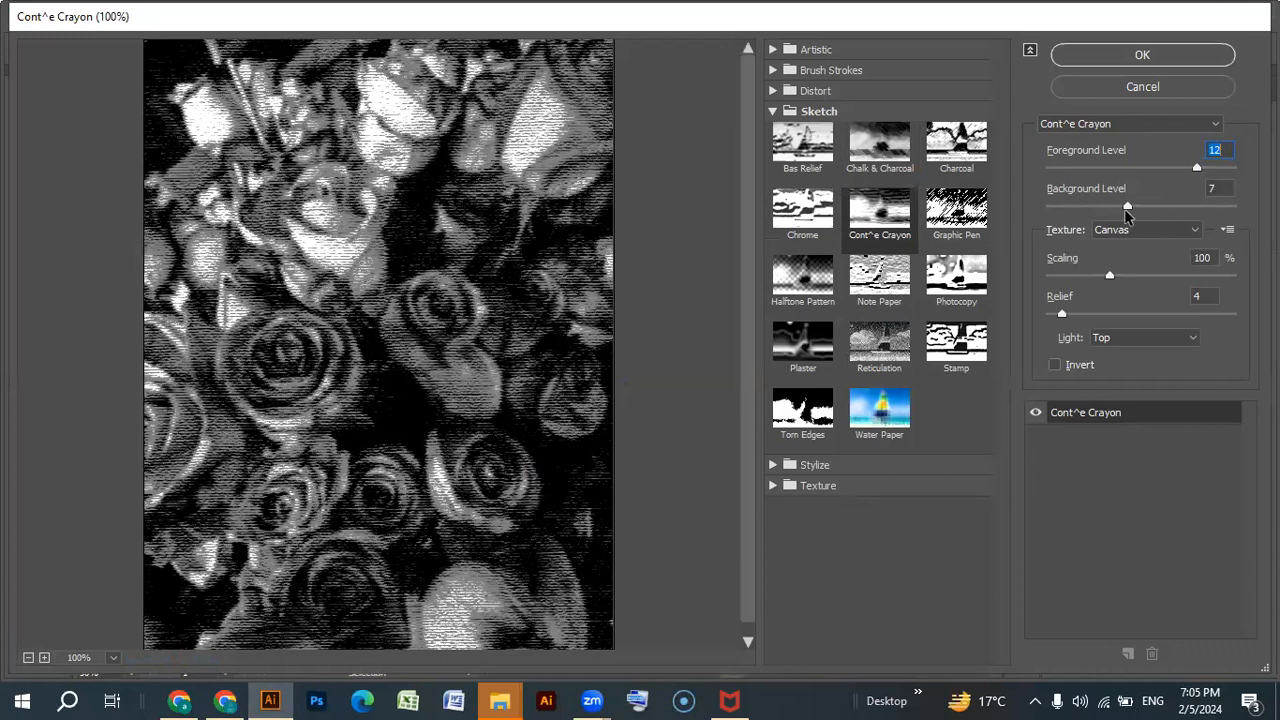
drag(1127, 208, 1155, 205)
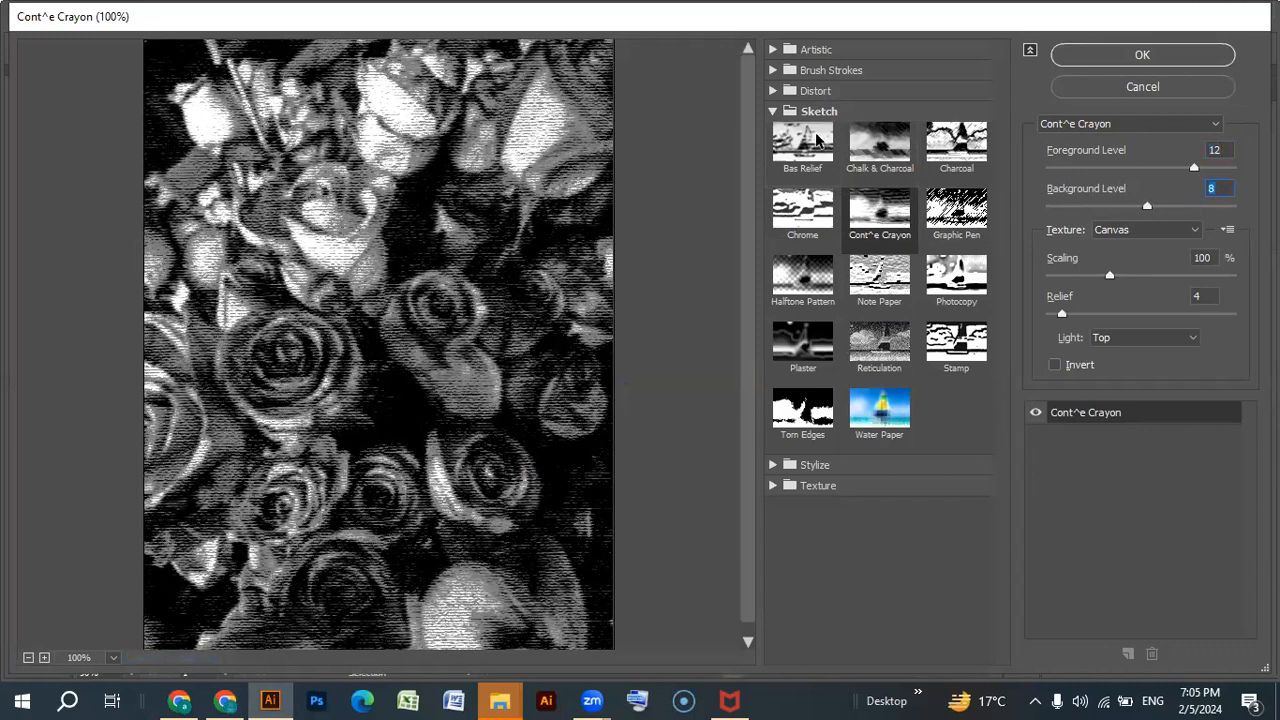
Preview Bas Relief, Halftone Pattern, Photocopy, Note Paper, Plaster, Reticulation, Stamp, Torn Edges and Water Paper on the roses photo.
click(814, 140)
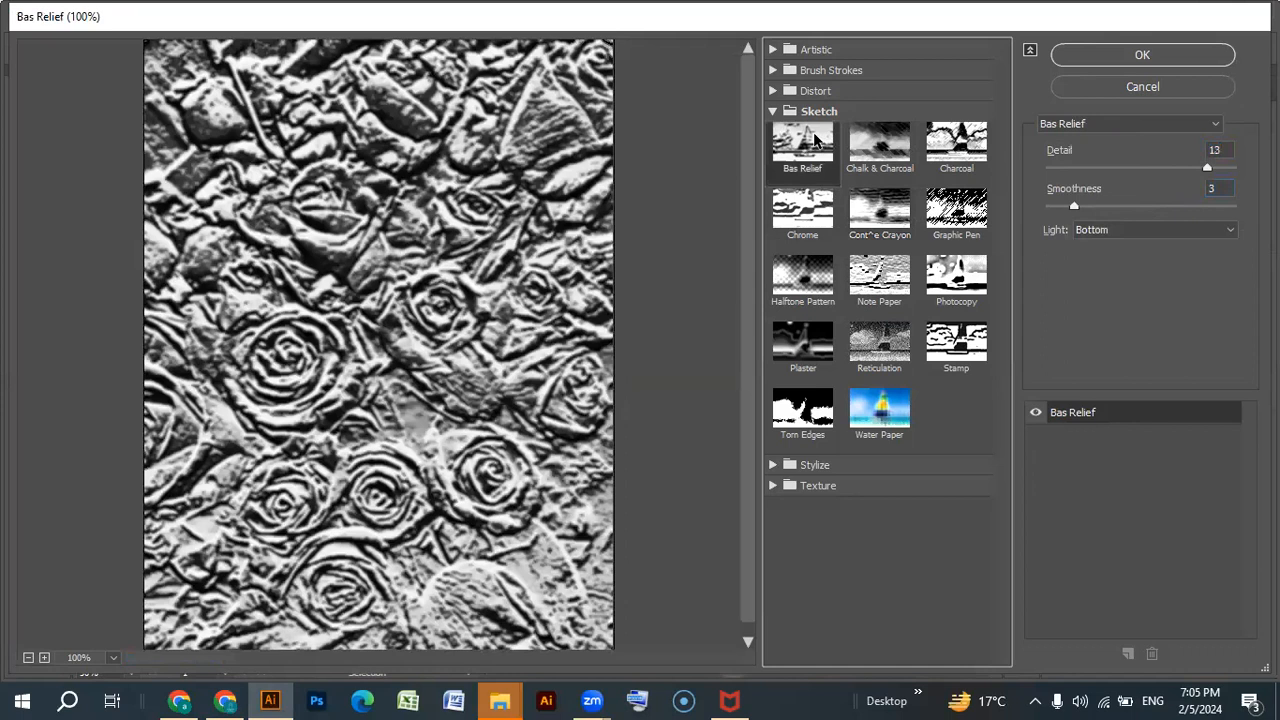
click(812, 282)
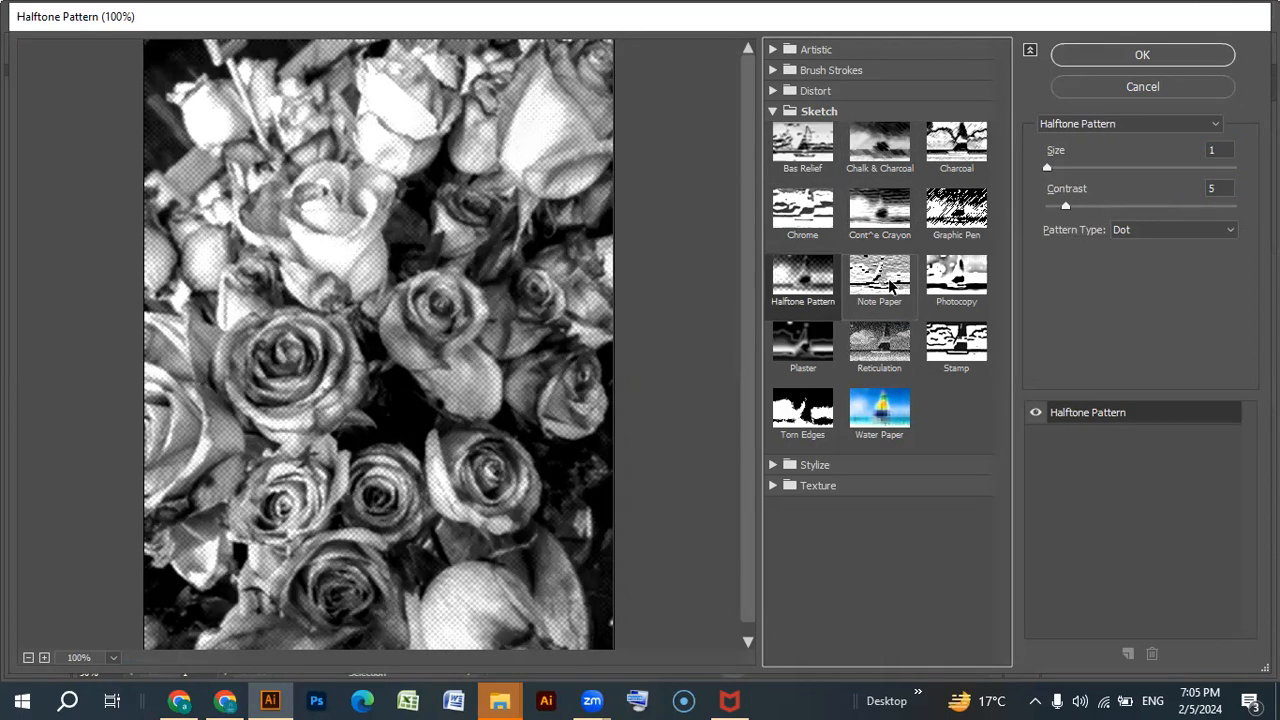
click(948, 298)
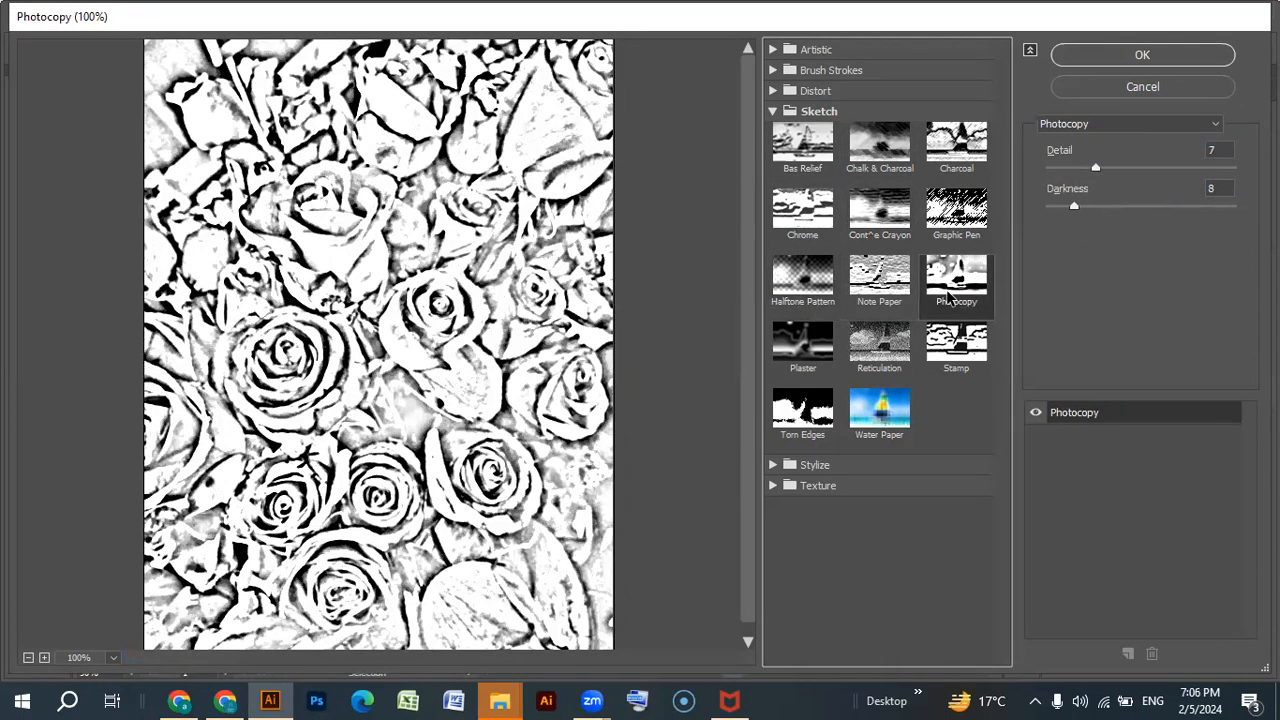
click(895, 292)
click(813, 348)
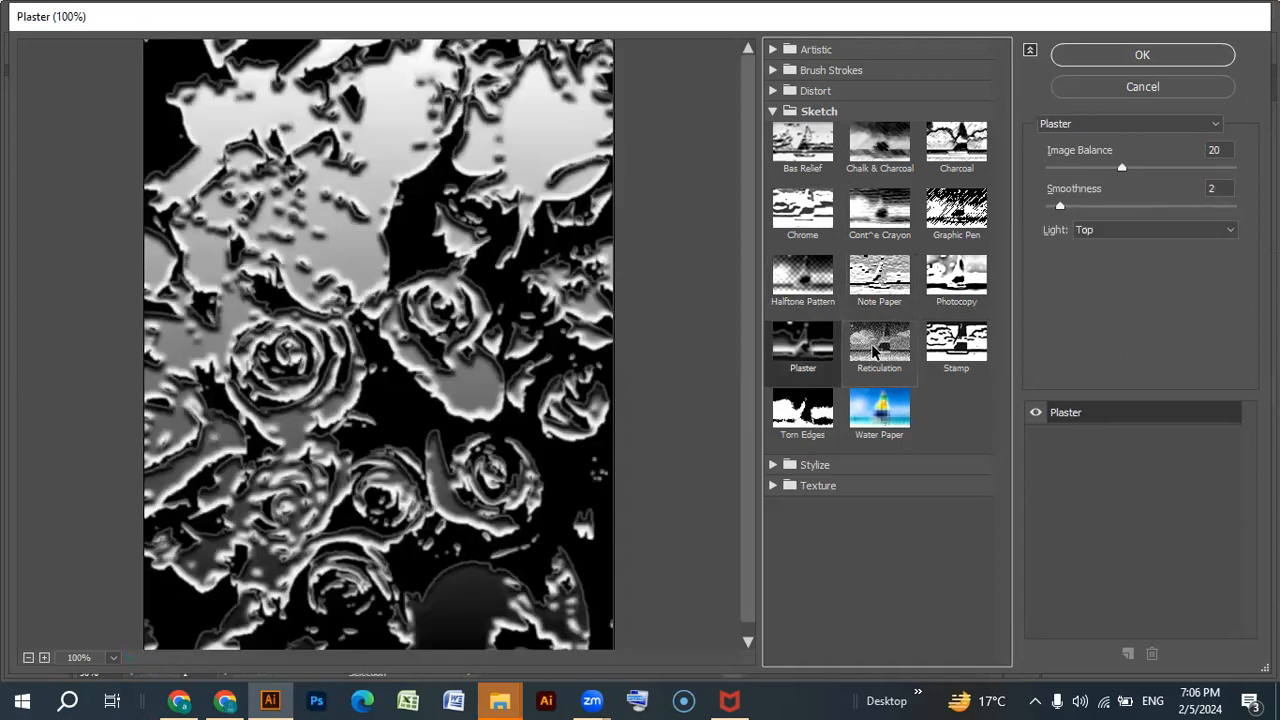
click(875, 350)
click(940, 350)
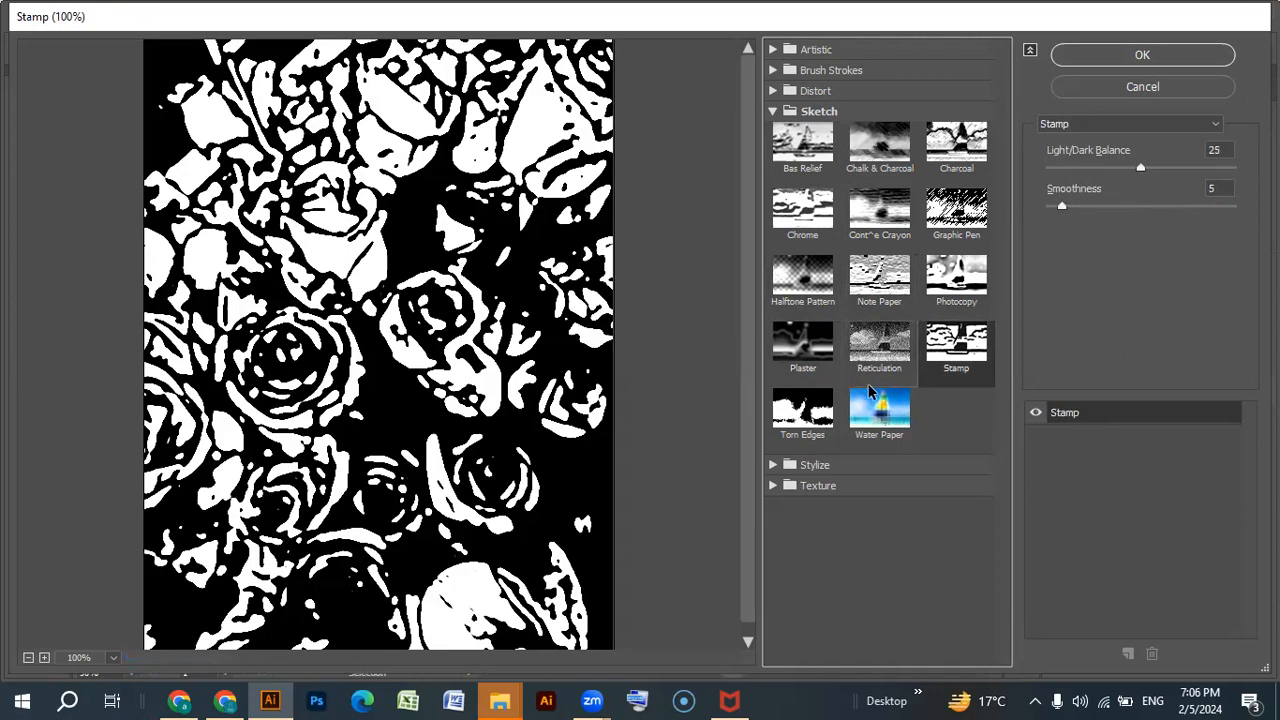
click(795, 410)
click(873, 422)
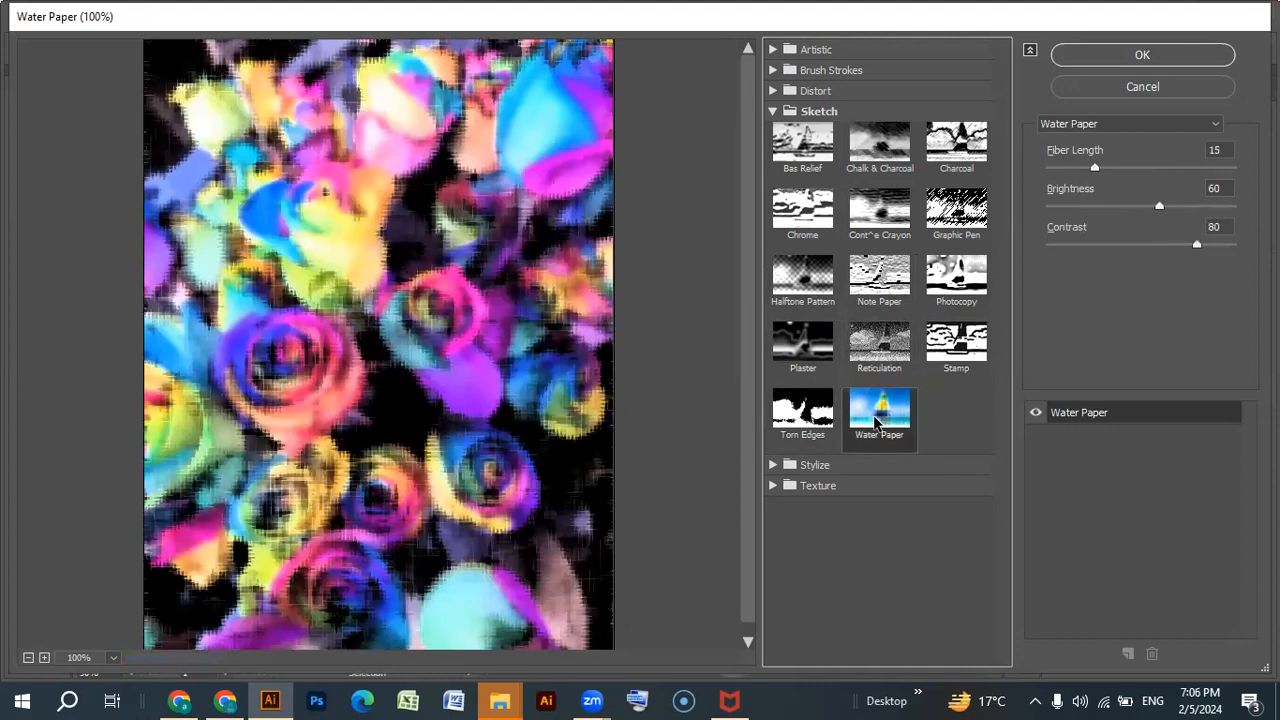
scroll(415, 372, down, 1)
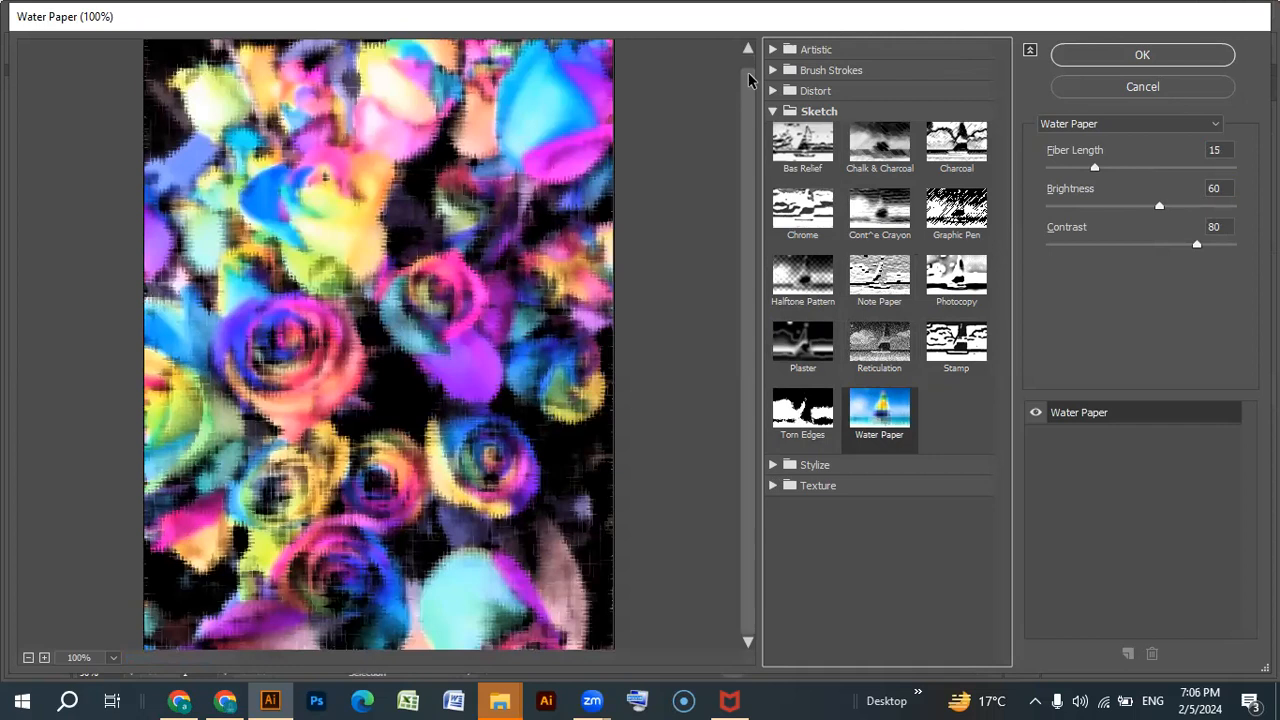
Apply Accented Edges with edge width 2, edge brightness 38 and smoothness 5, and move the roses photo slightly to the right.
click(774, 70)
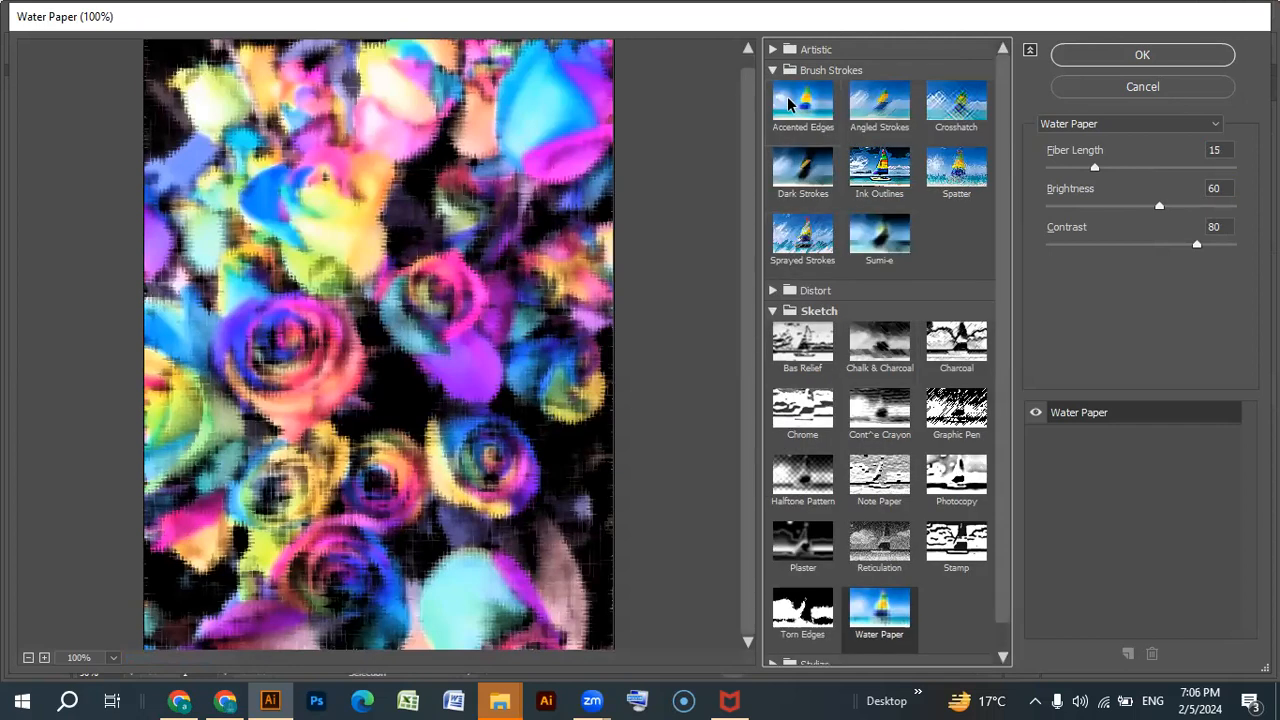
click(793, 104)
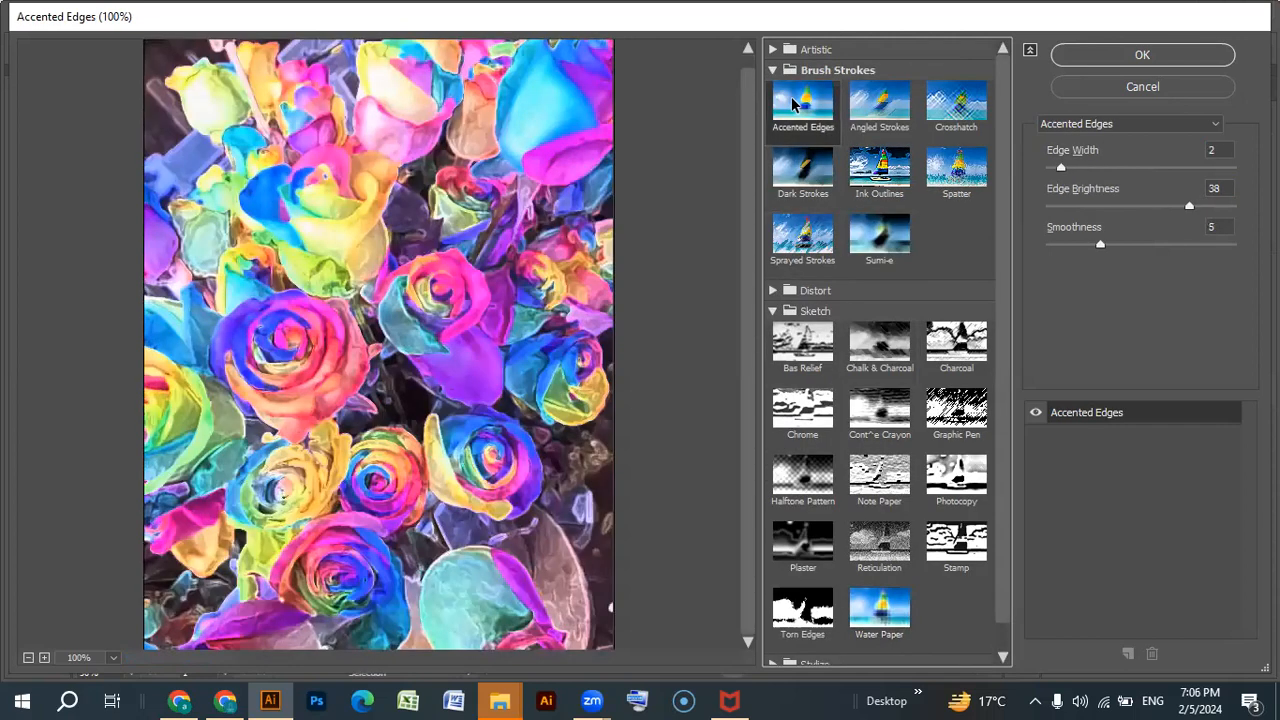
click(1143, 58)
drag(515, 380, 614, 470)
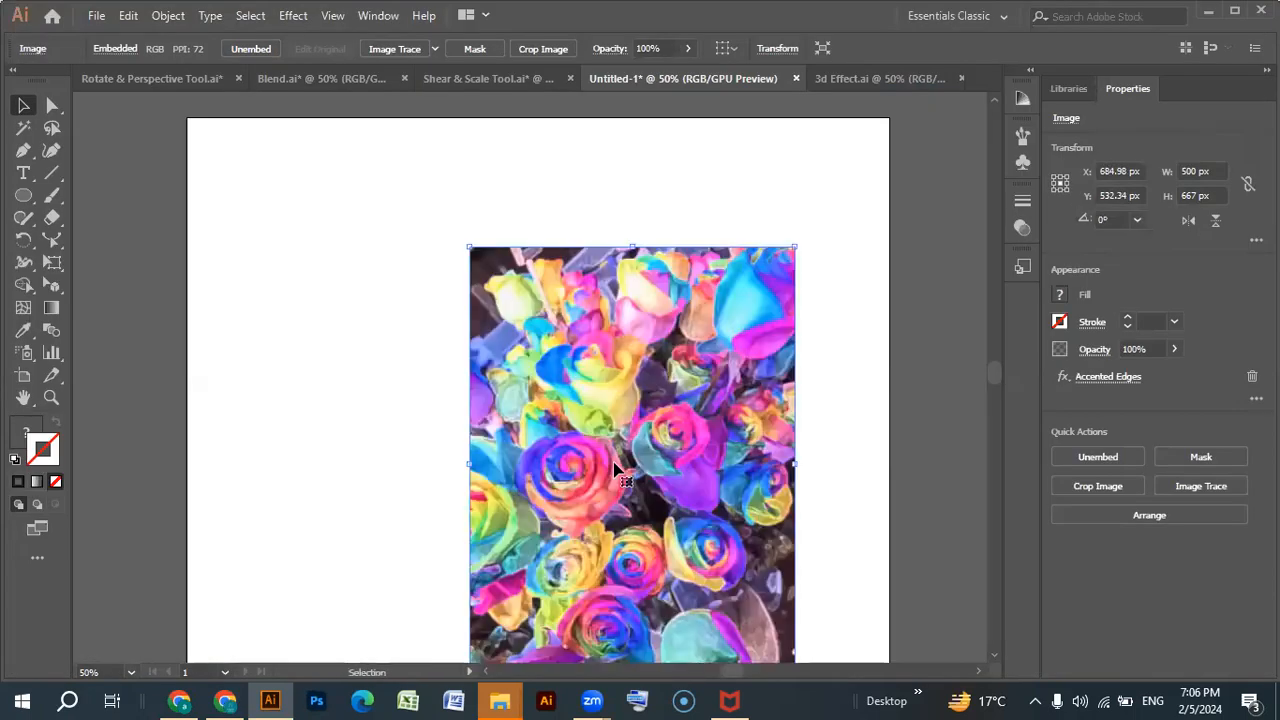
drag(616, 470, 549, 380)
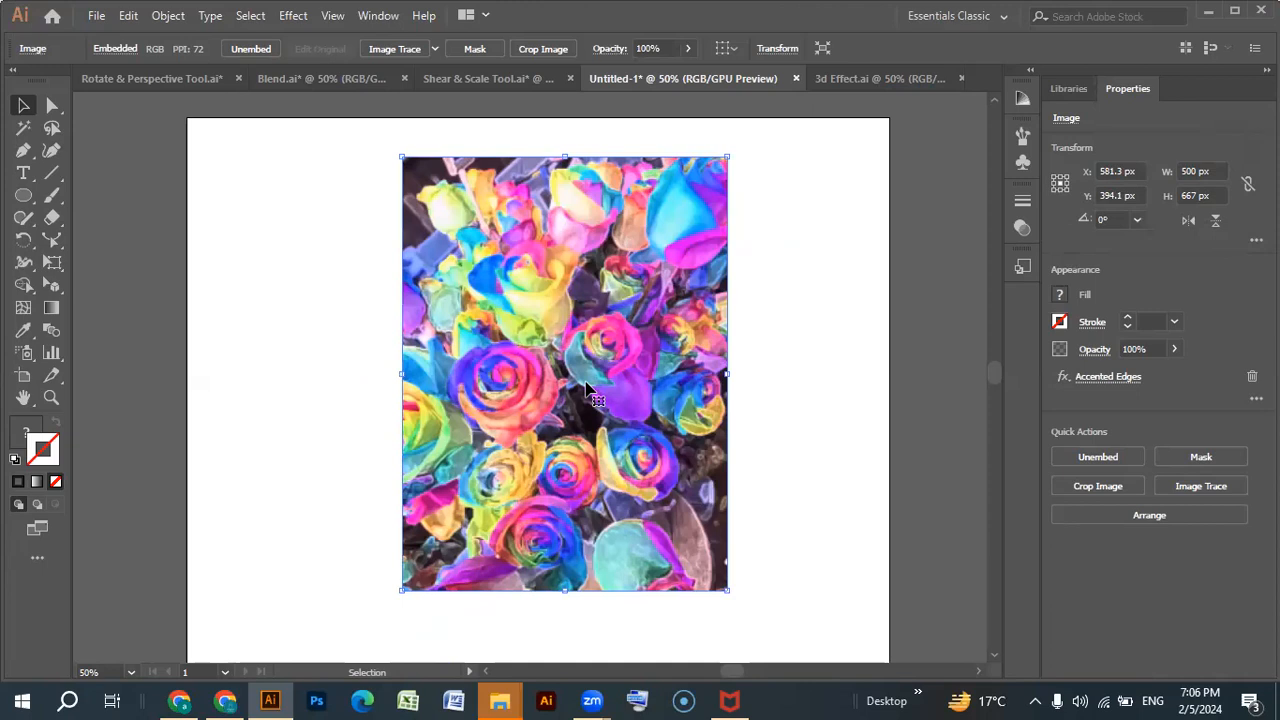
click(687, 48)
mouse_move(690, 74)
mouse_down()
mouse_move(632, 76)
mouse_move(698, 77)
mouse_up()
click(416, 121)
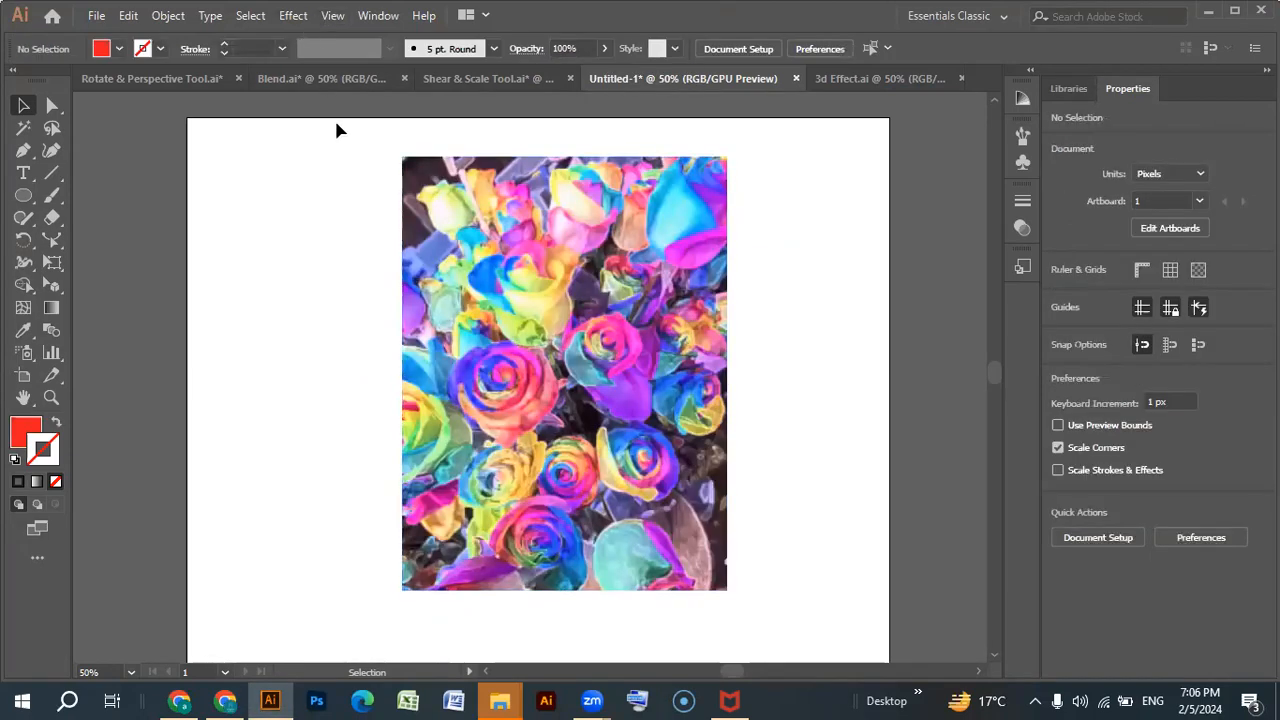
click(294, 15)
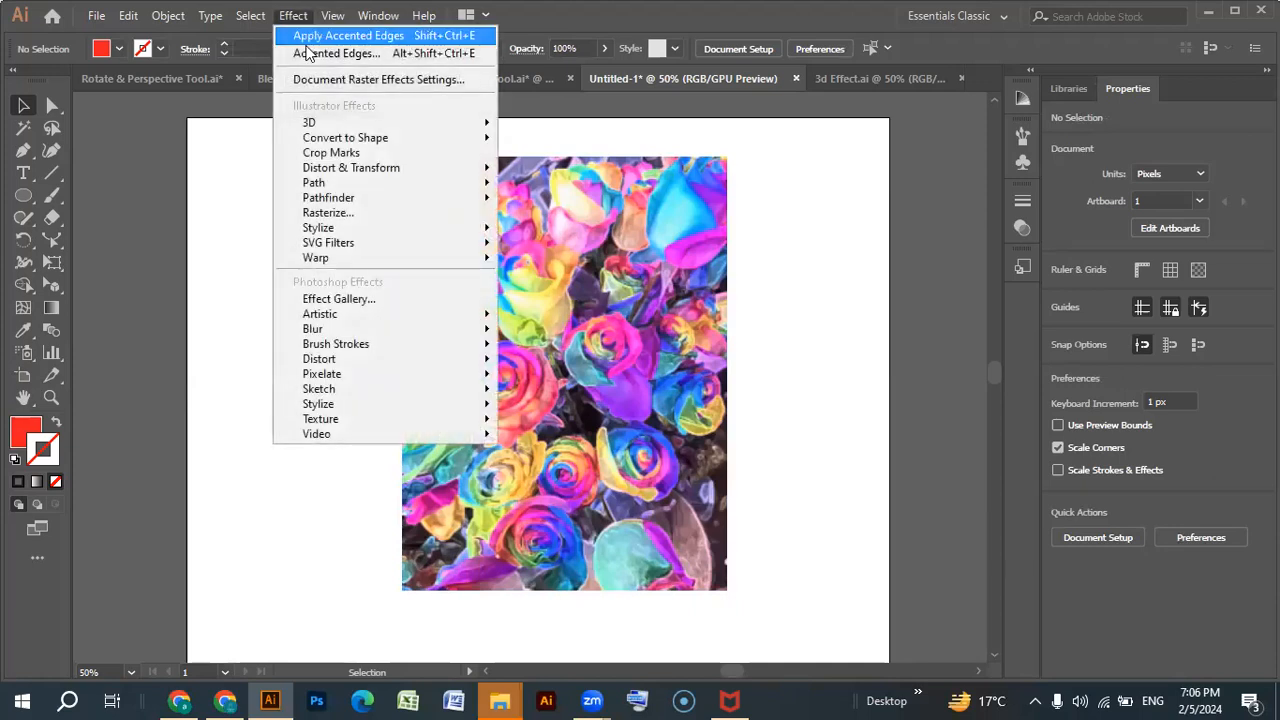
mouse_move(320, 122)
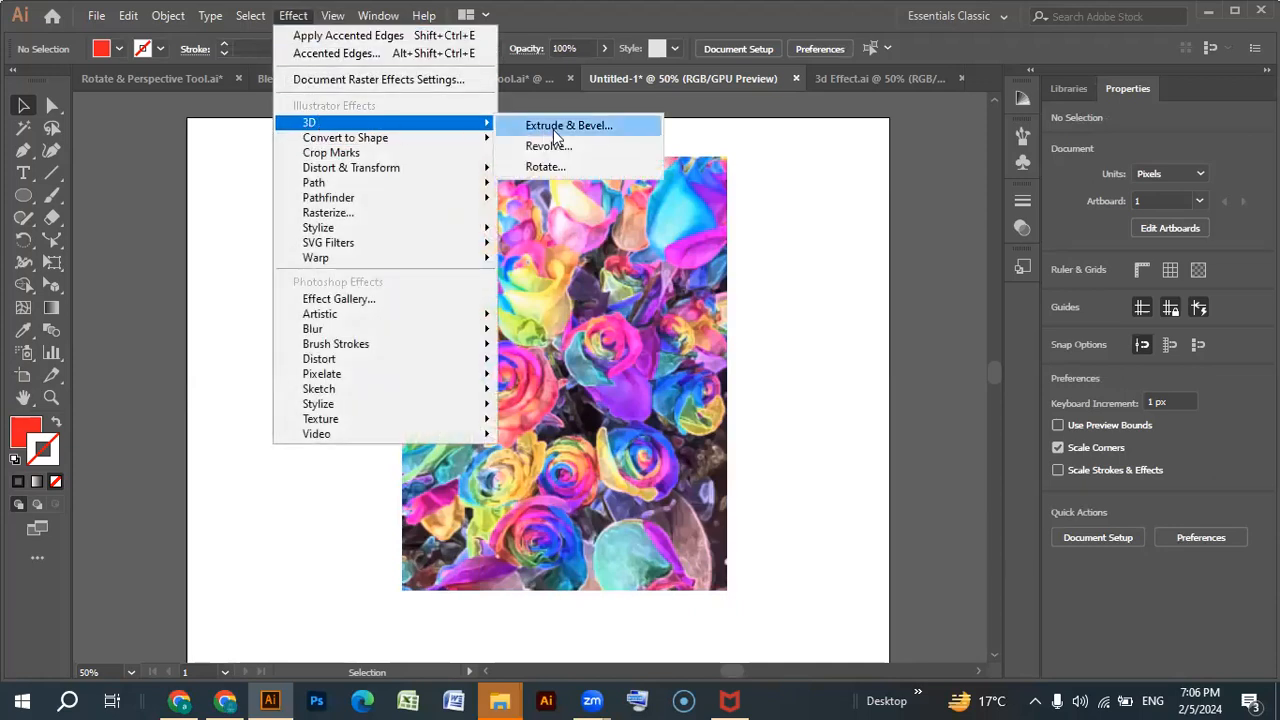
click(780, 270)
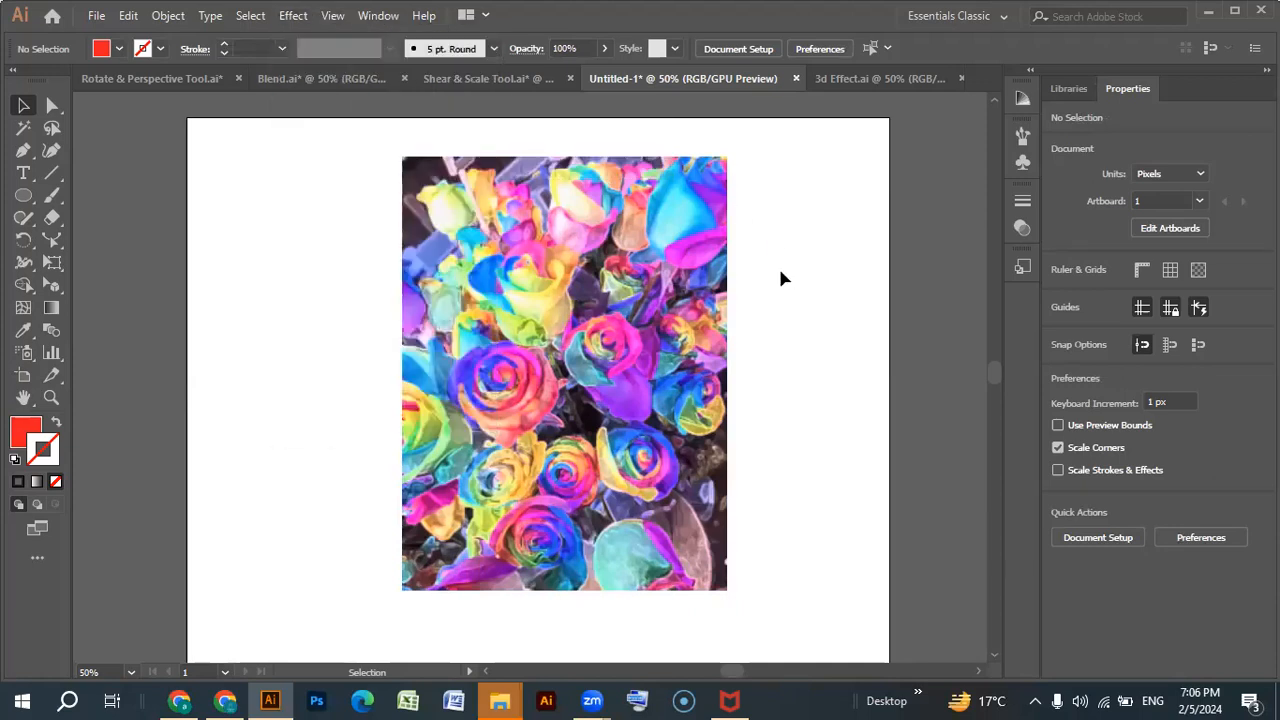